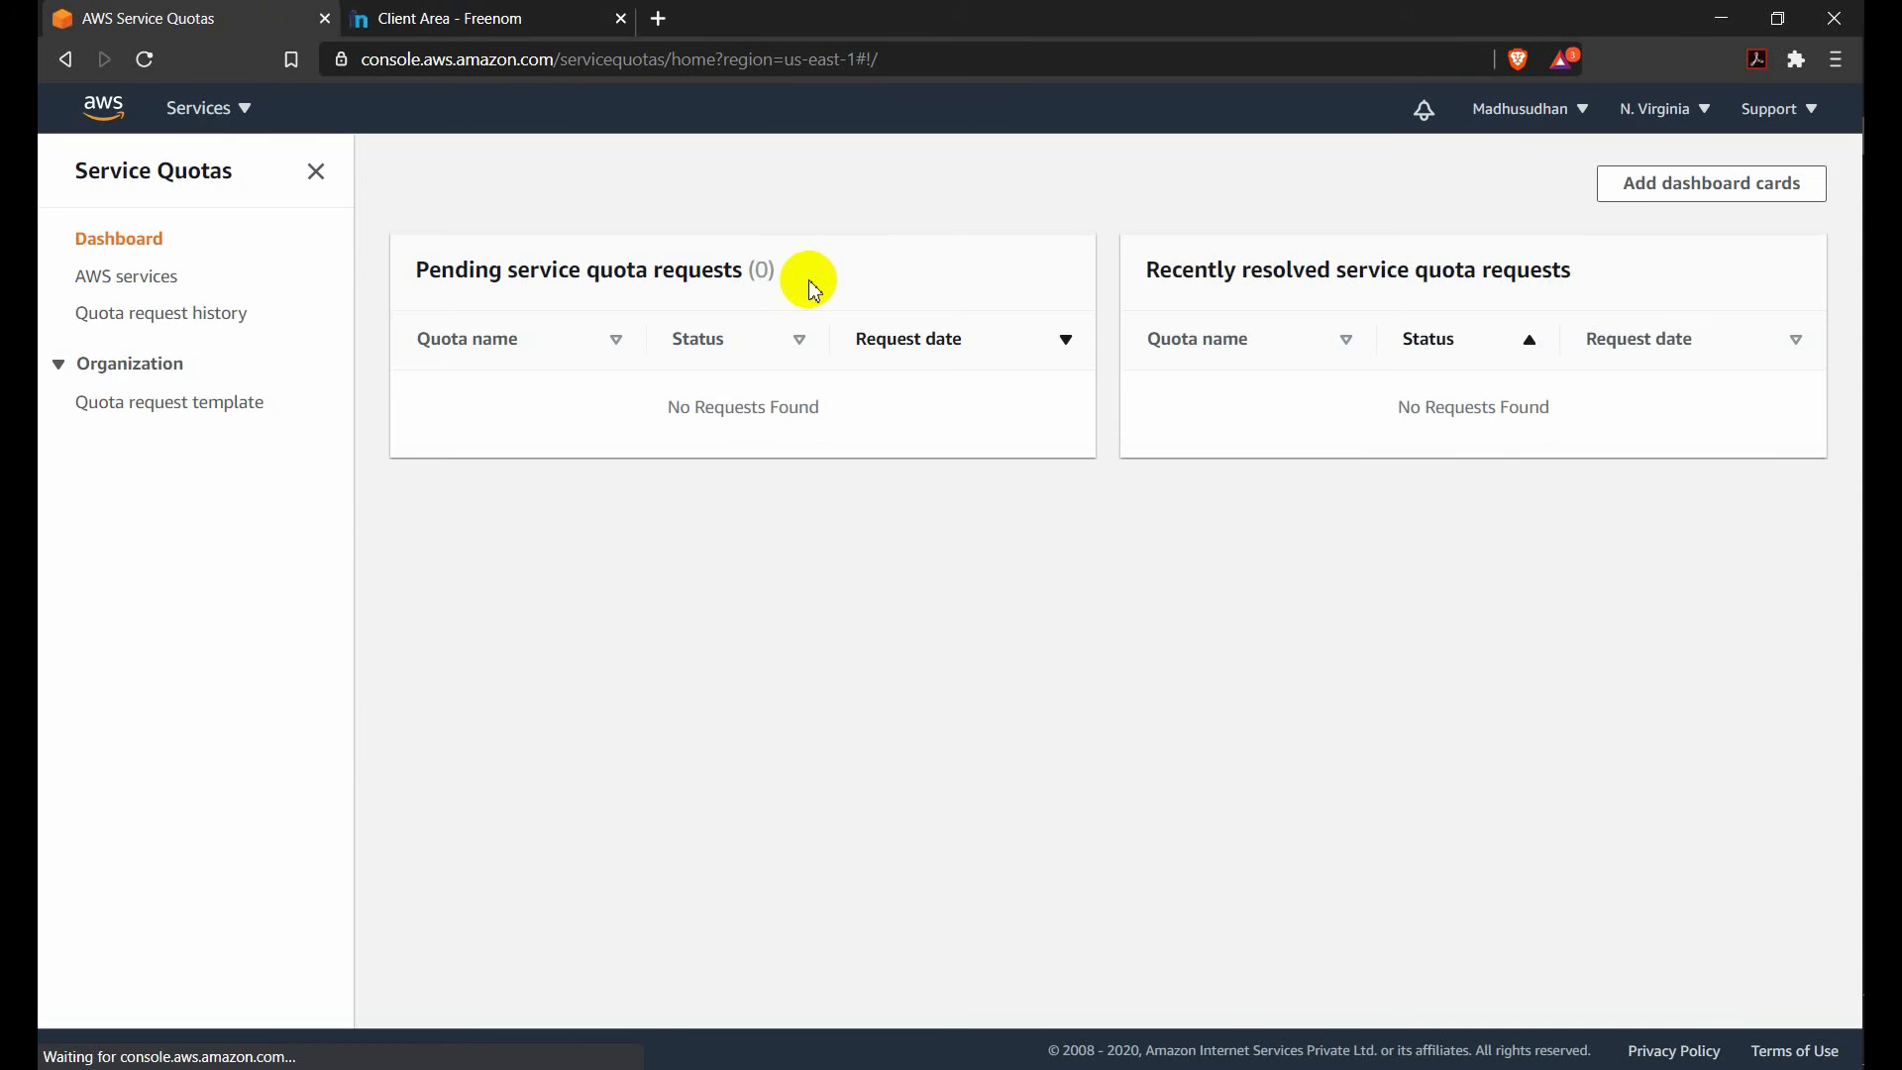
Search the AWS services quotas for "AWS s3" and view the Buckets quota of AWS S3 Outposts.
click(144, 287)
click(476, 294)
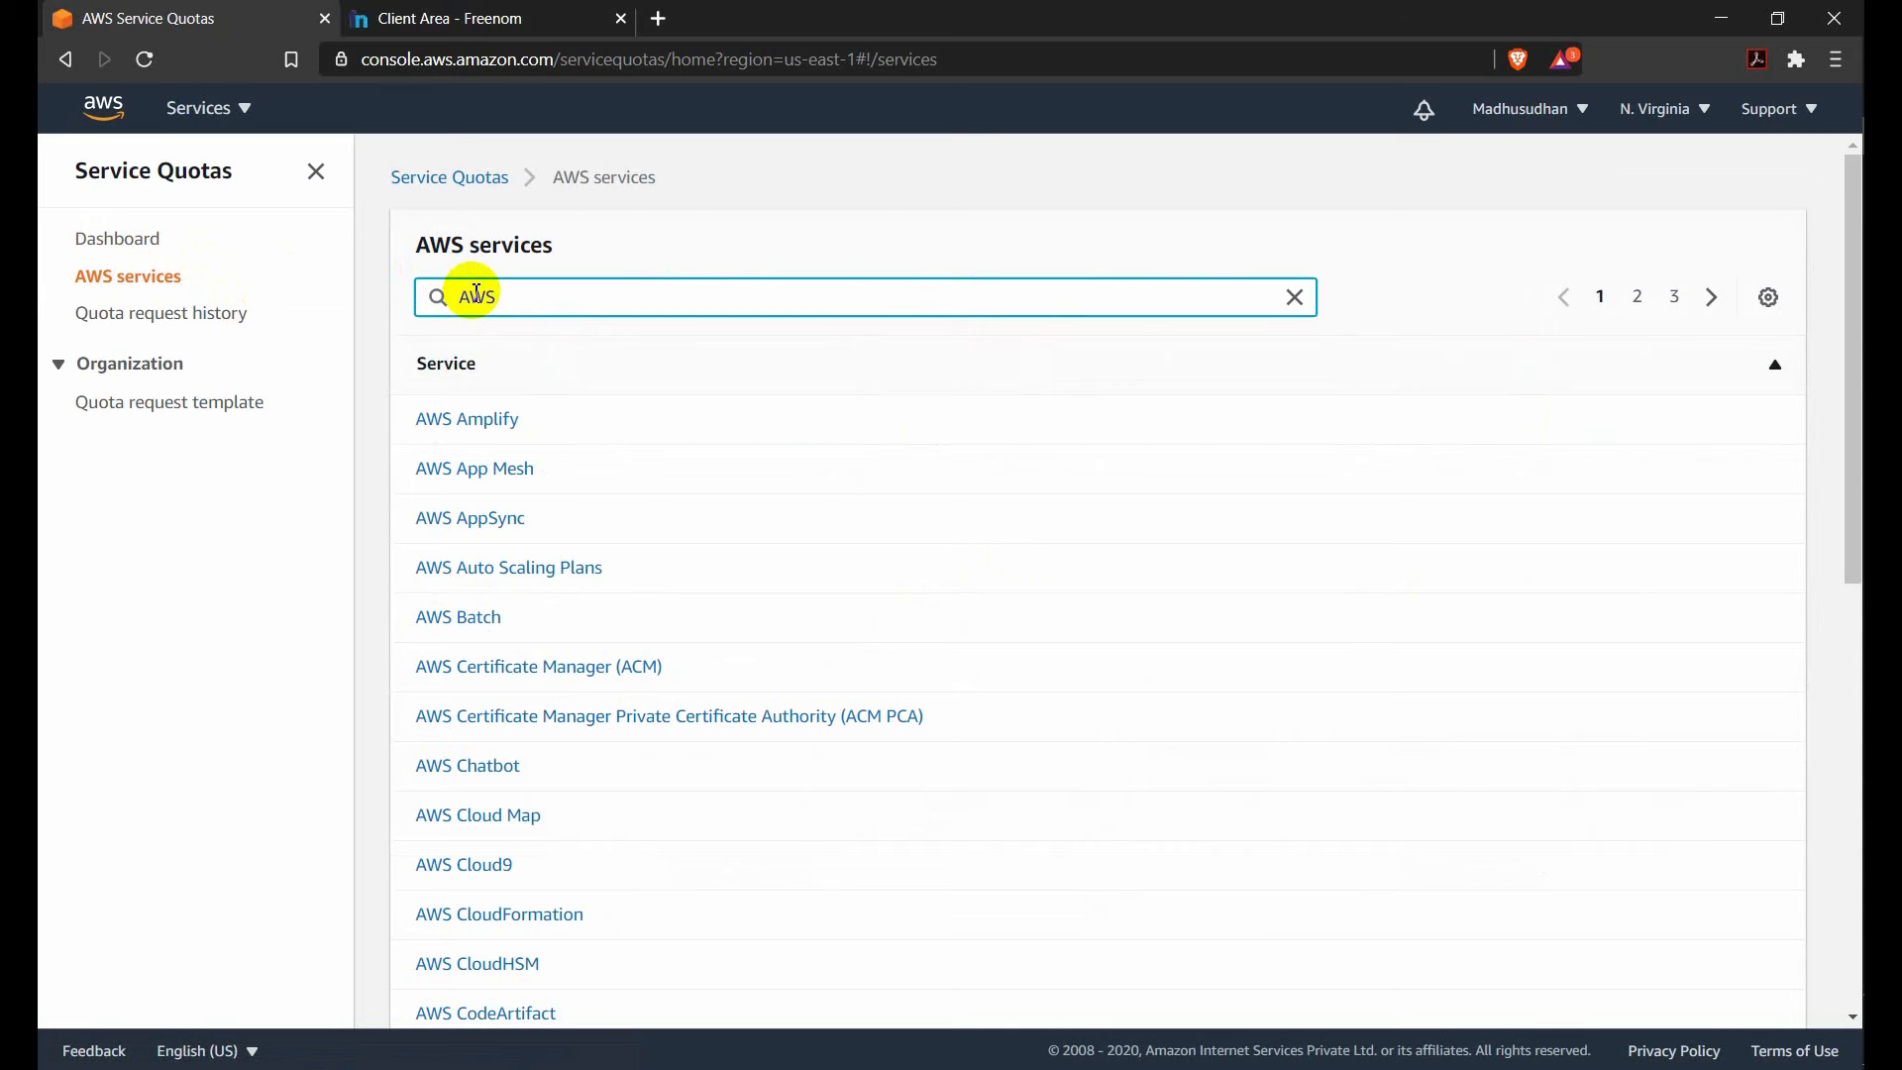
text(AWS s3)
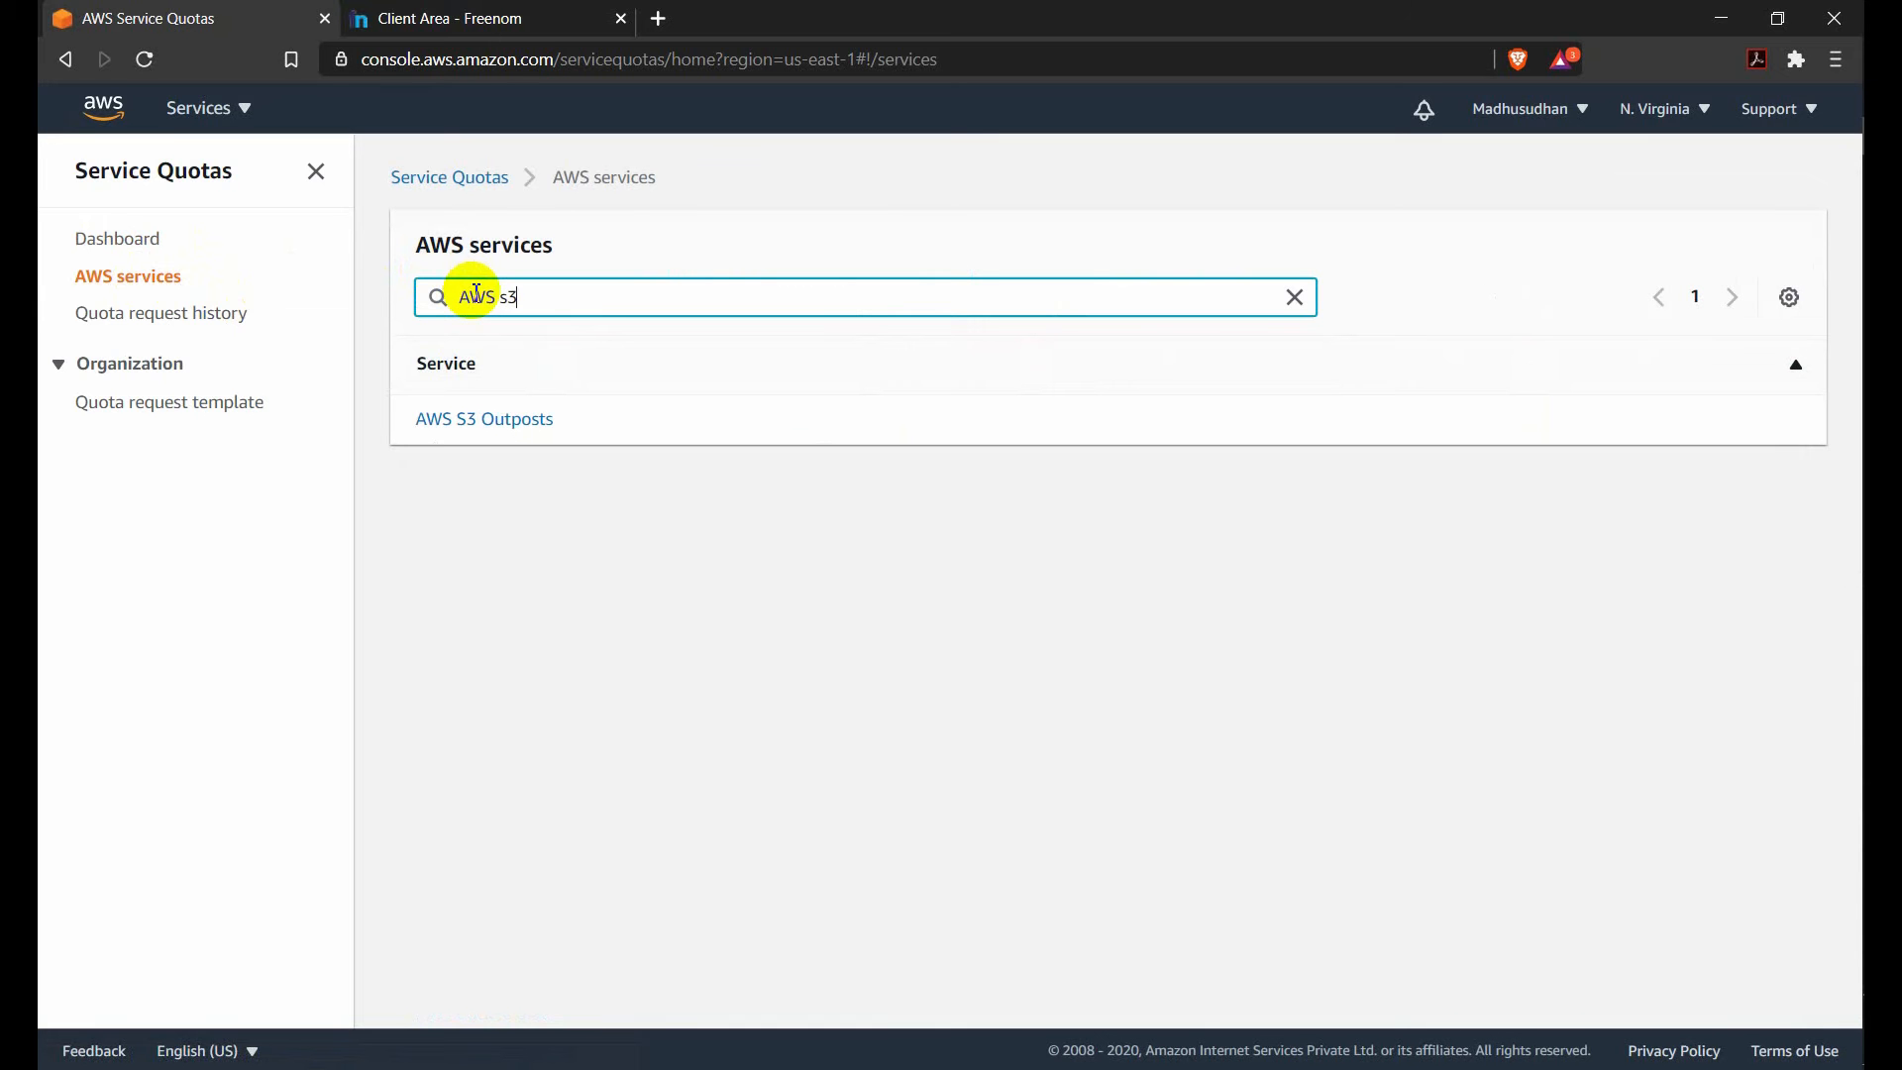
click(486, 420)
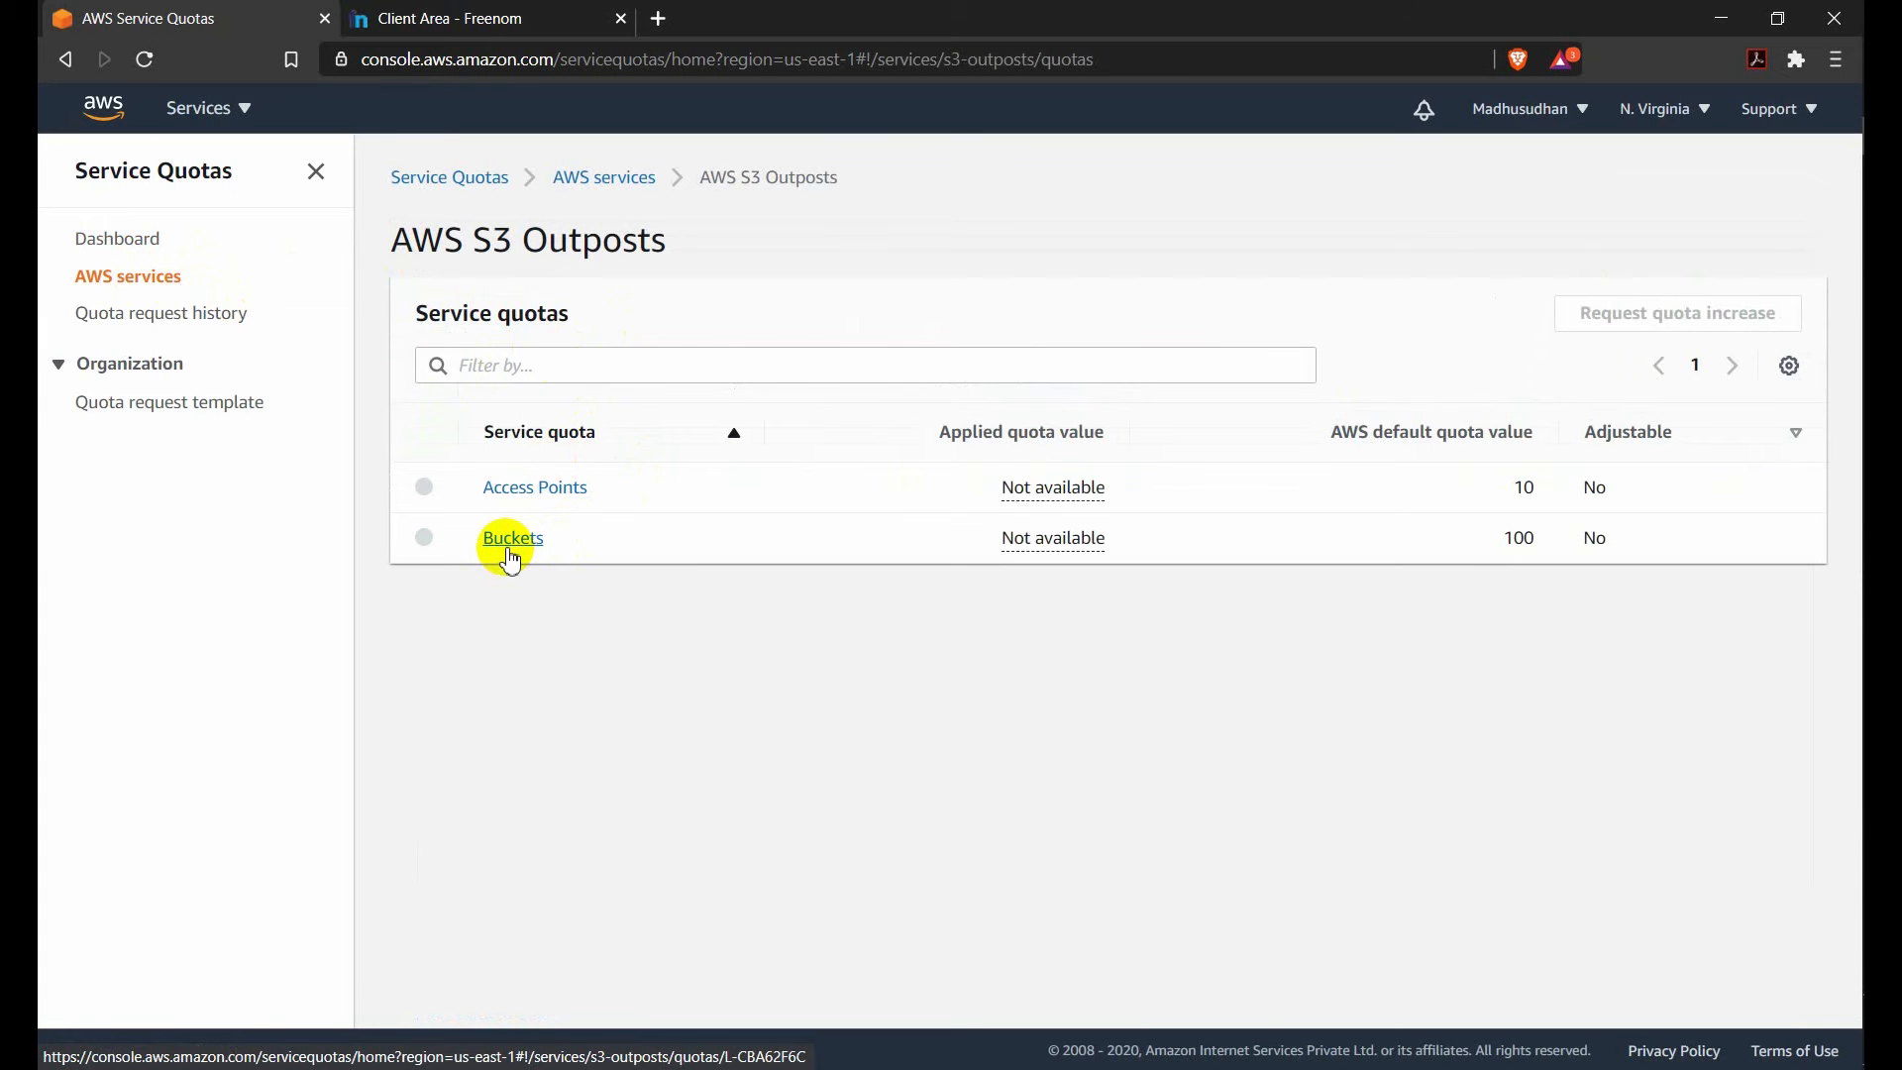
click(510, 551)
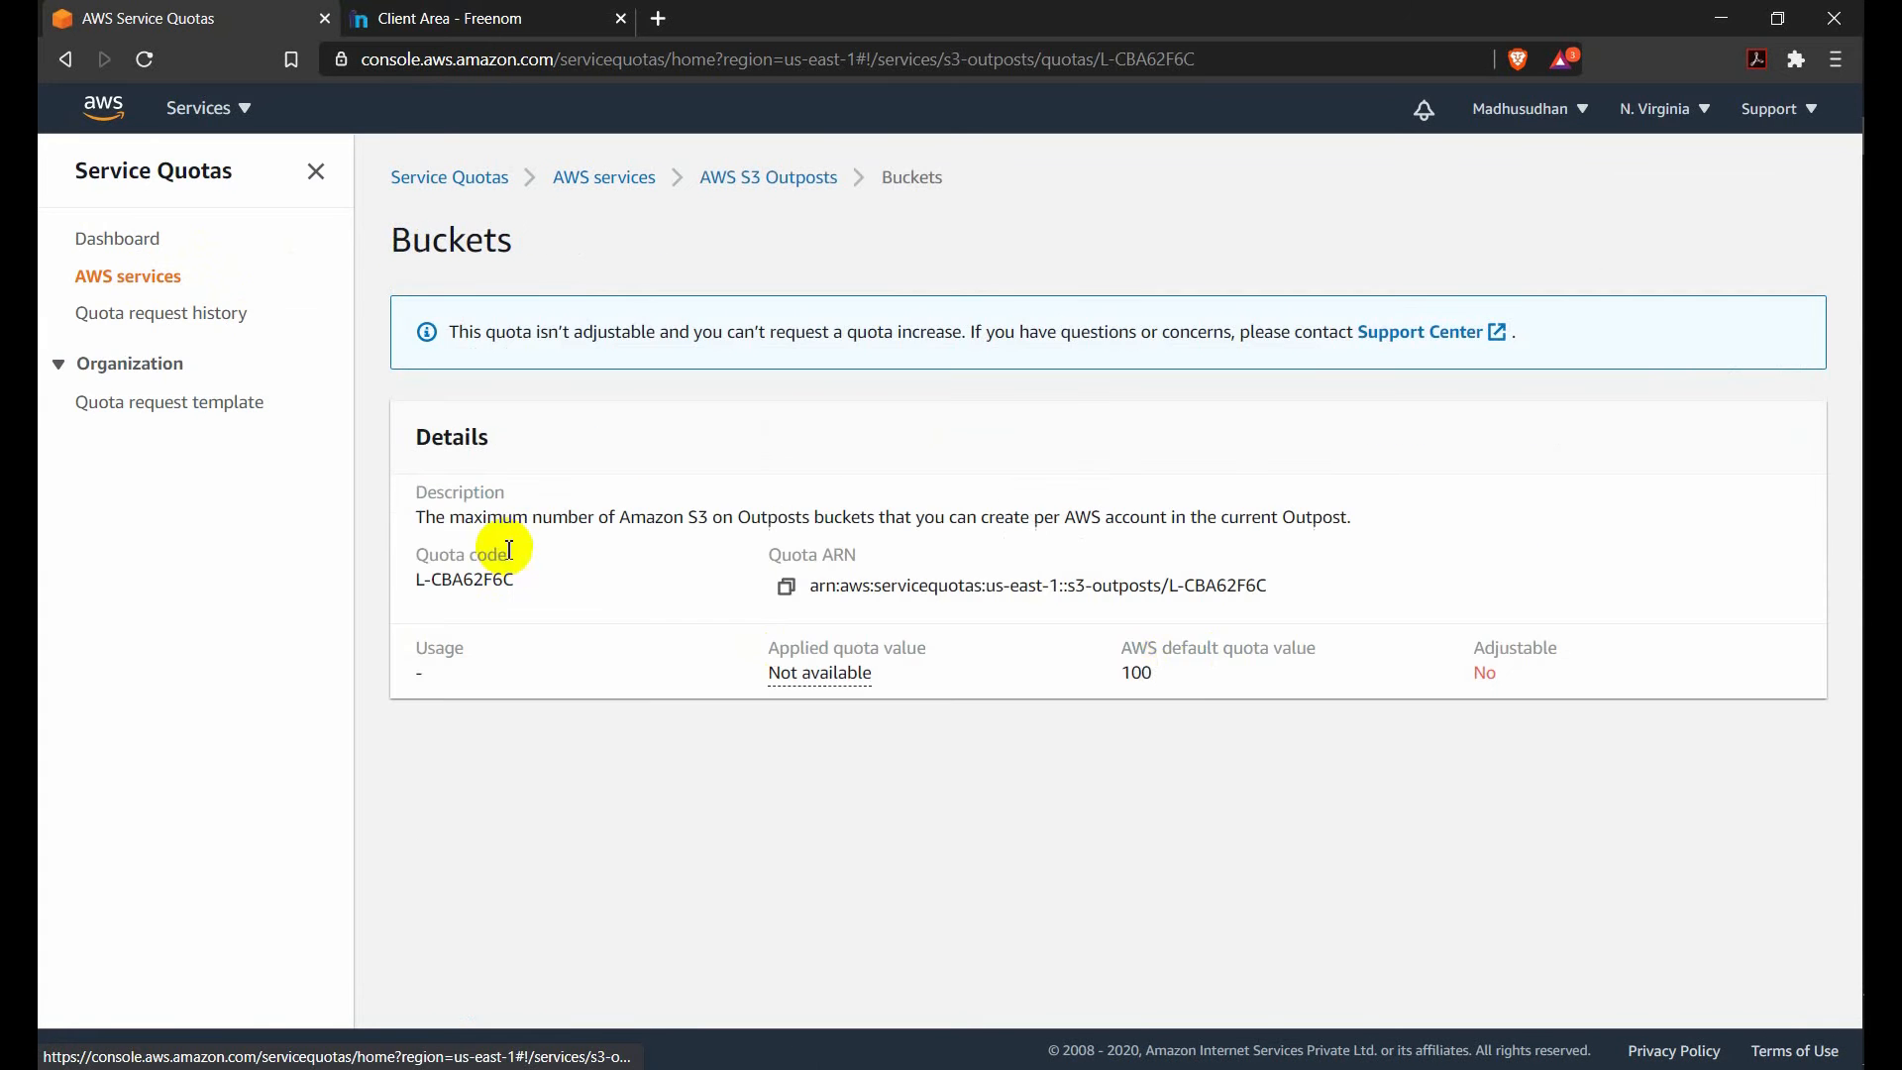
click(759, 194)
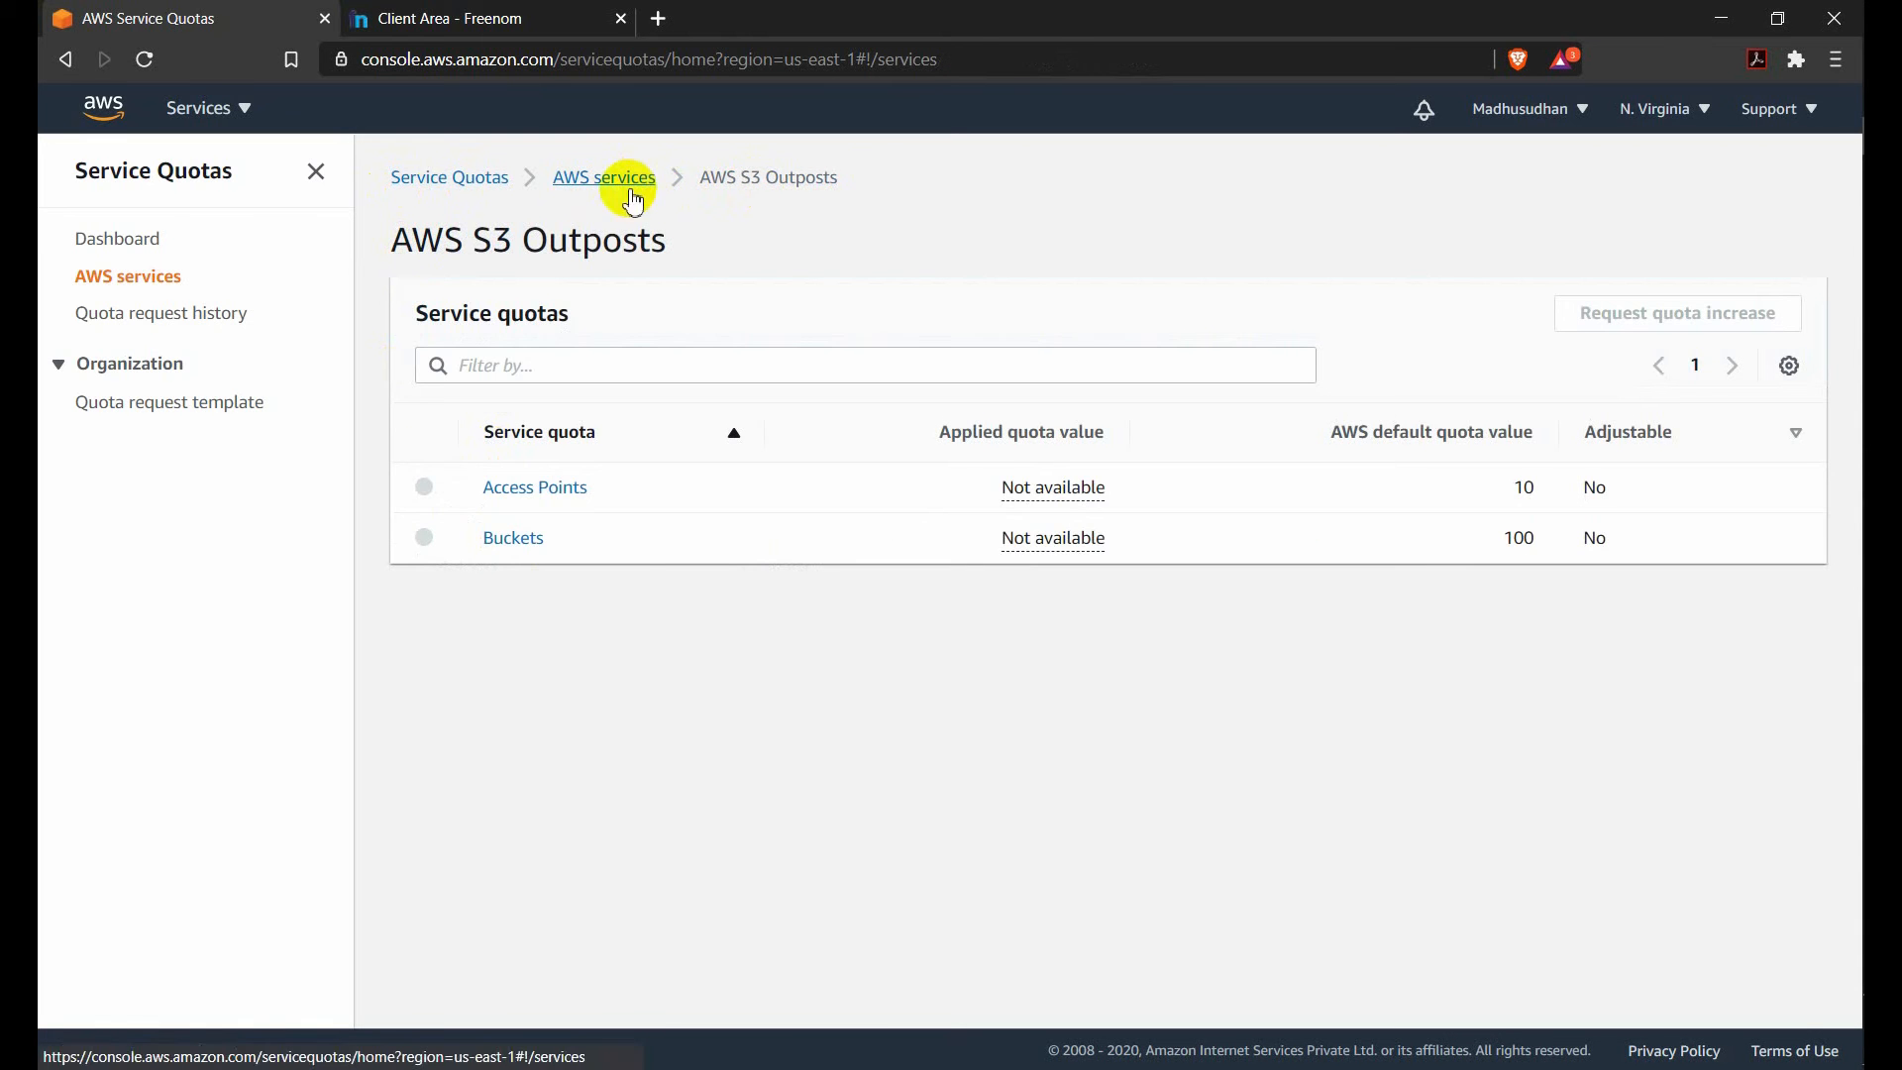
click(631, 191)
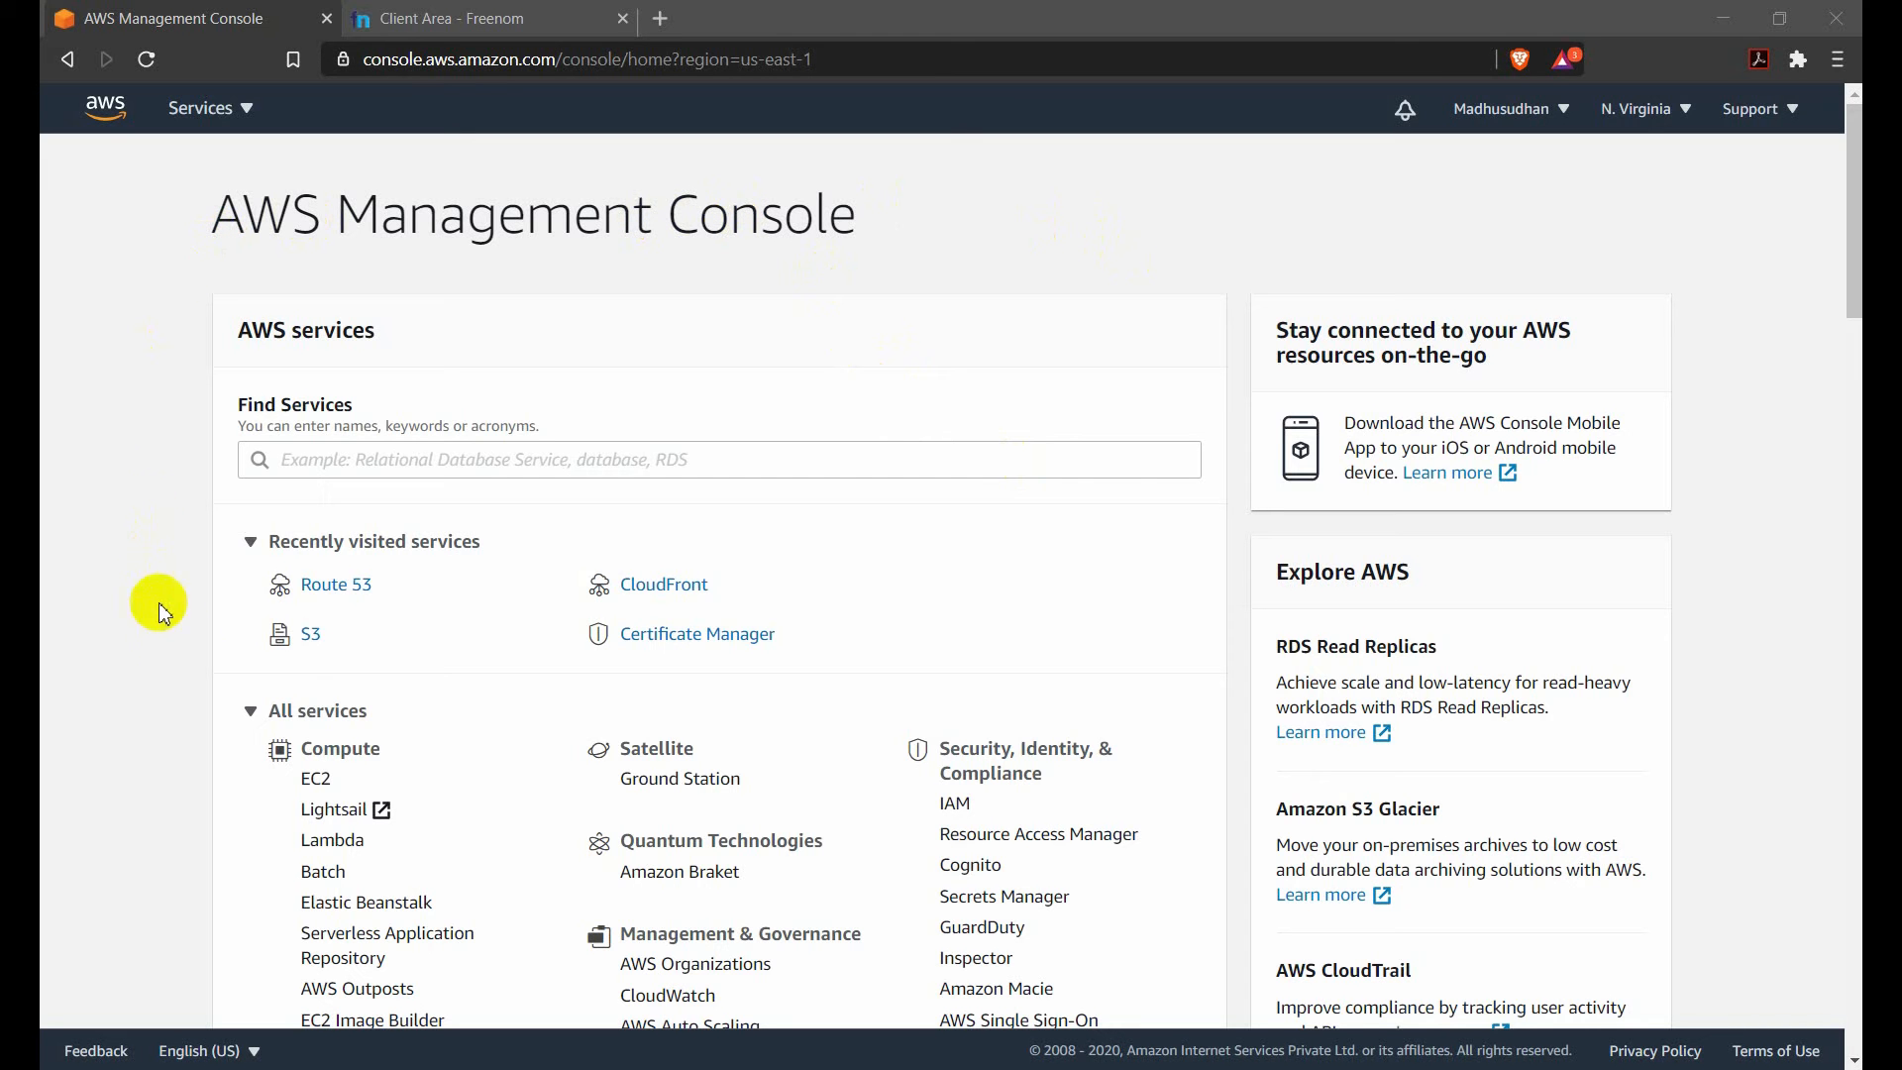
Open the S3 bucket list and compare the bucket name with the domain managed in the Freenom client area.
click(319, 645)
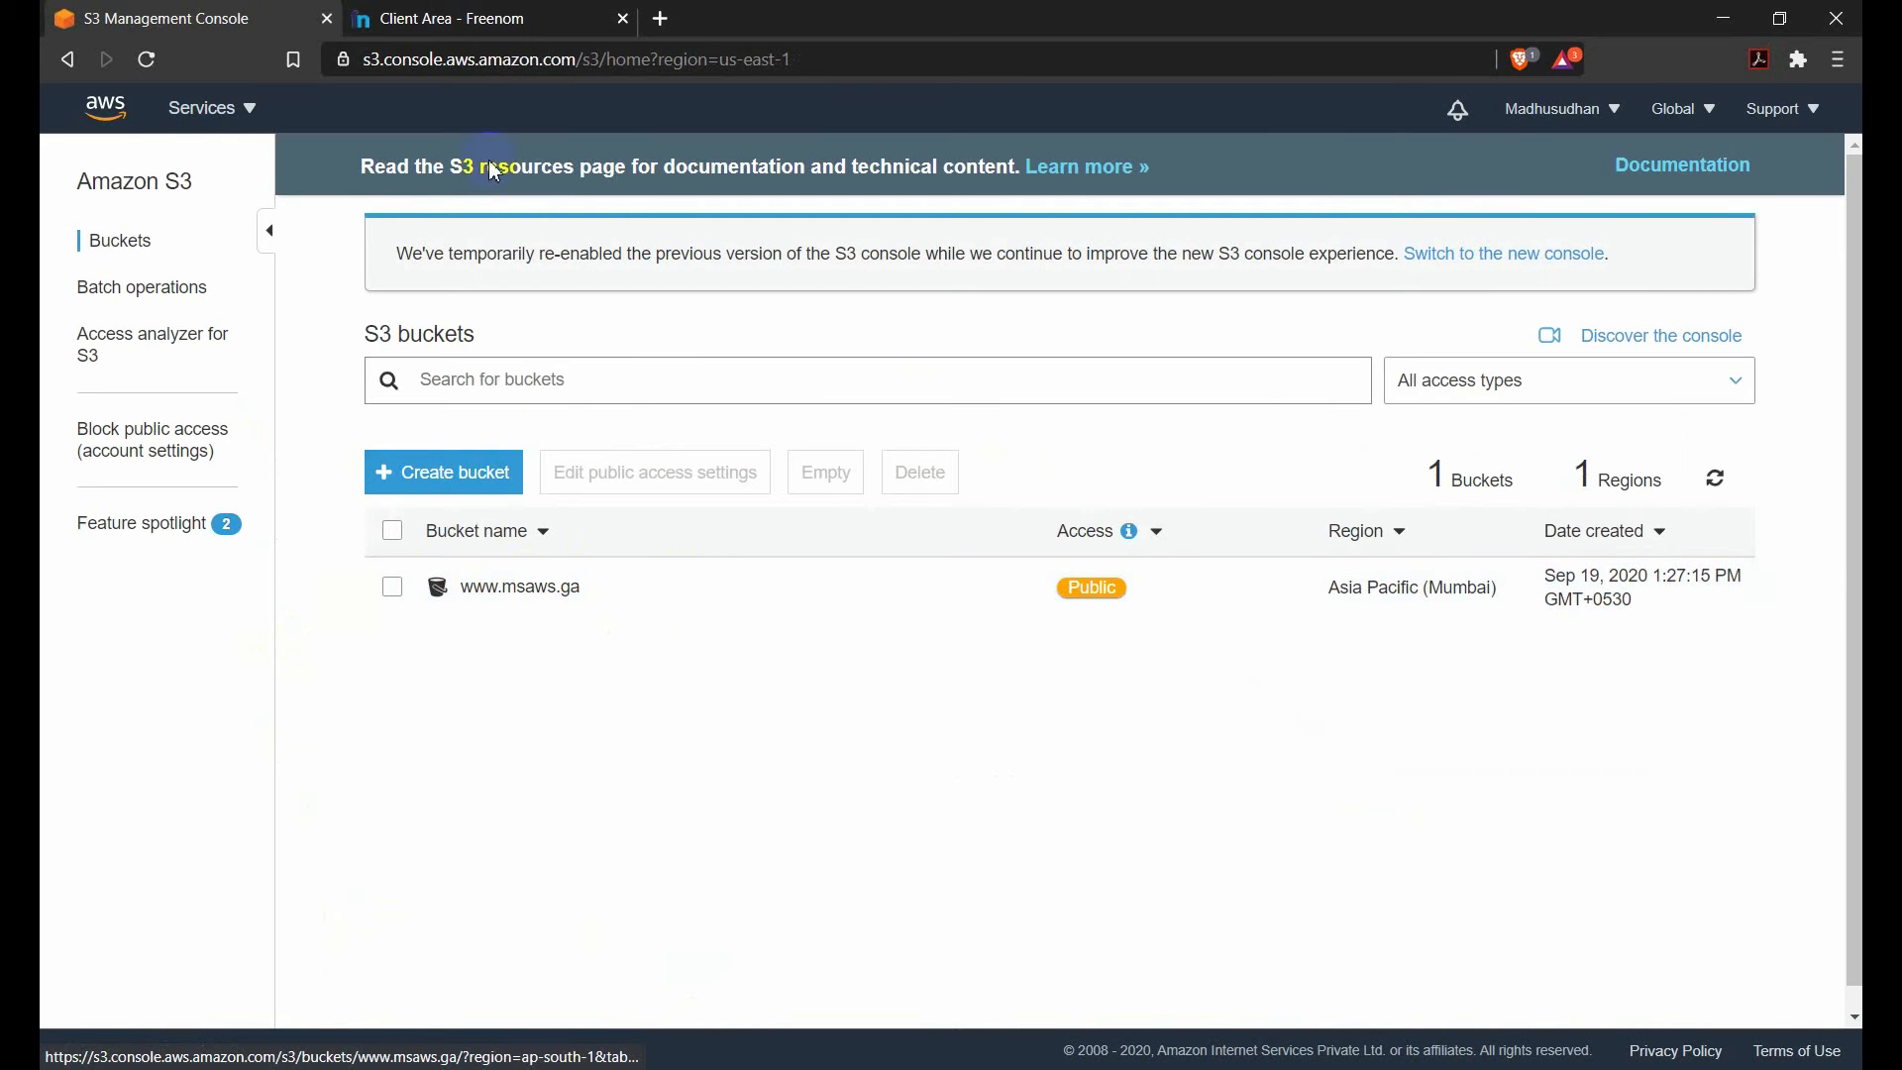
click(467, 18)
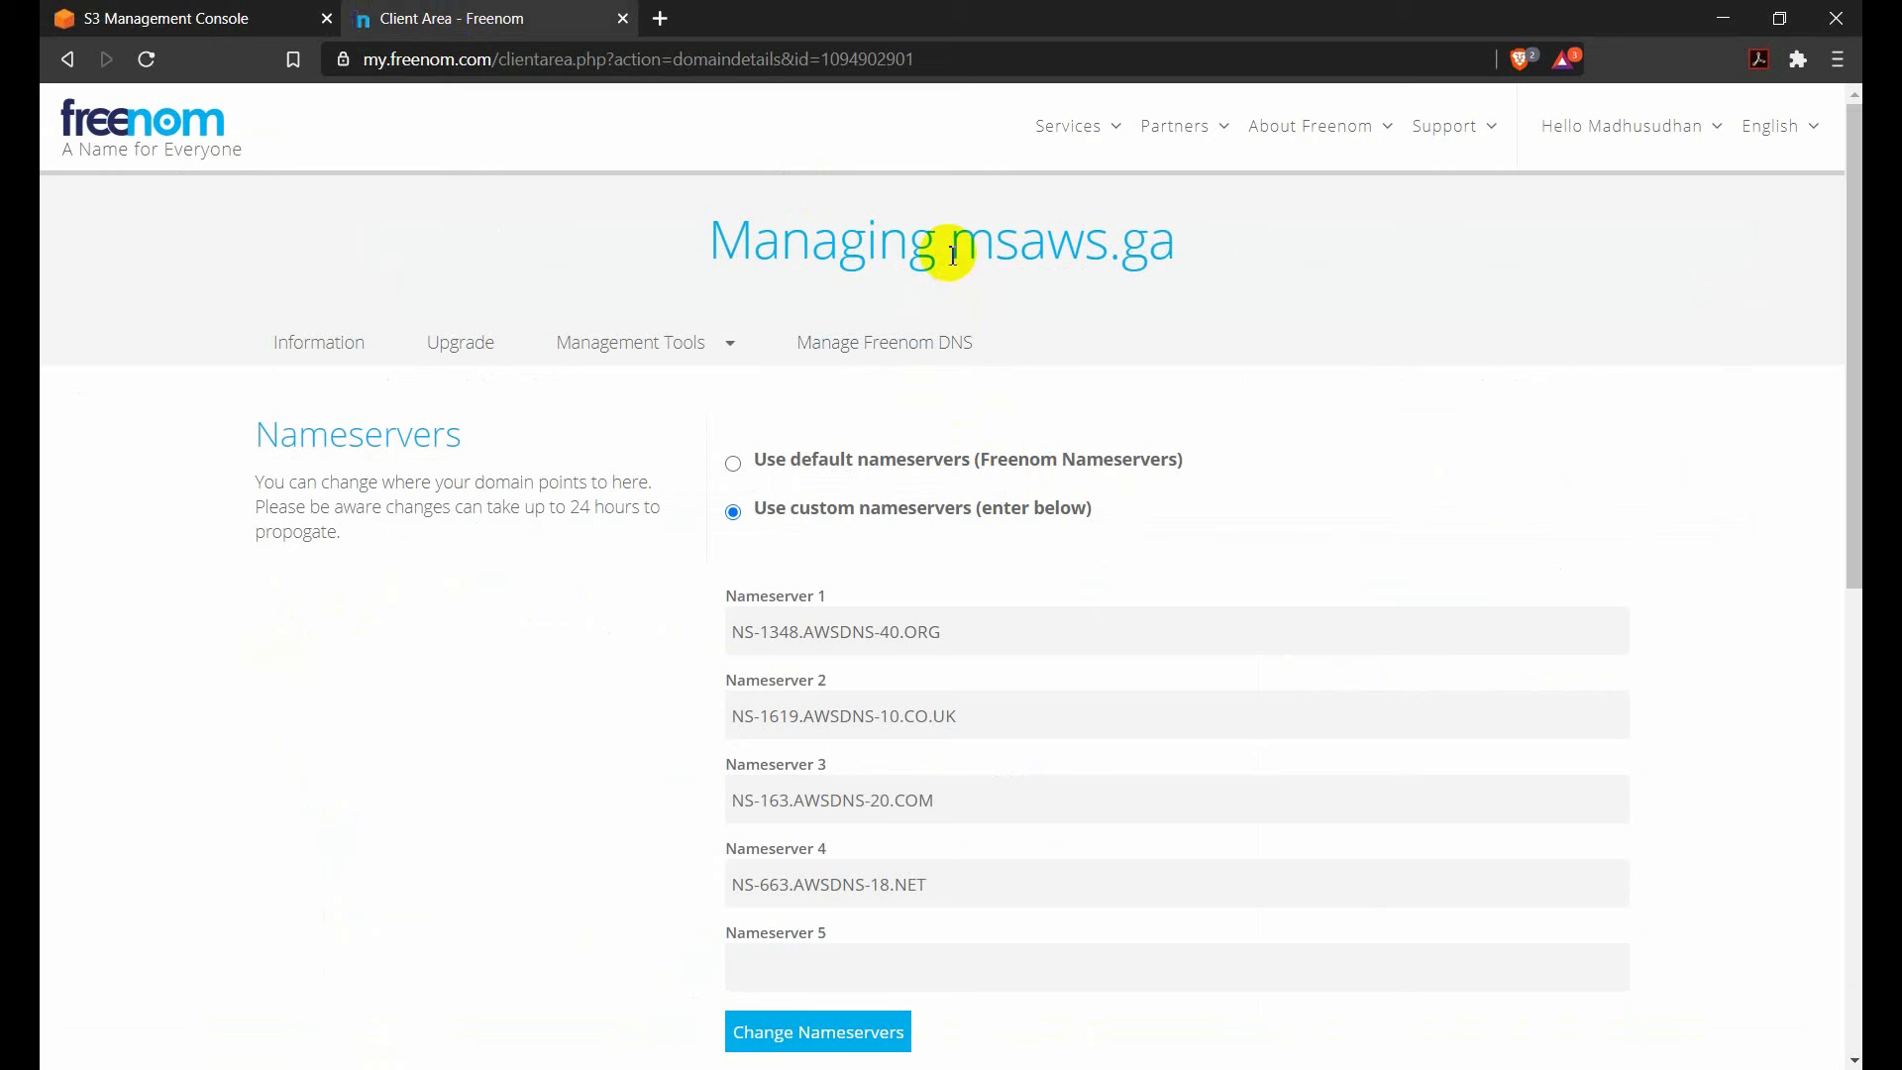
drag(955, 246, 1168, 255)
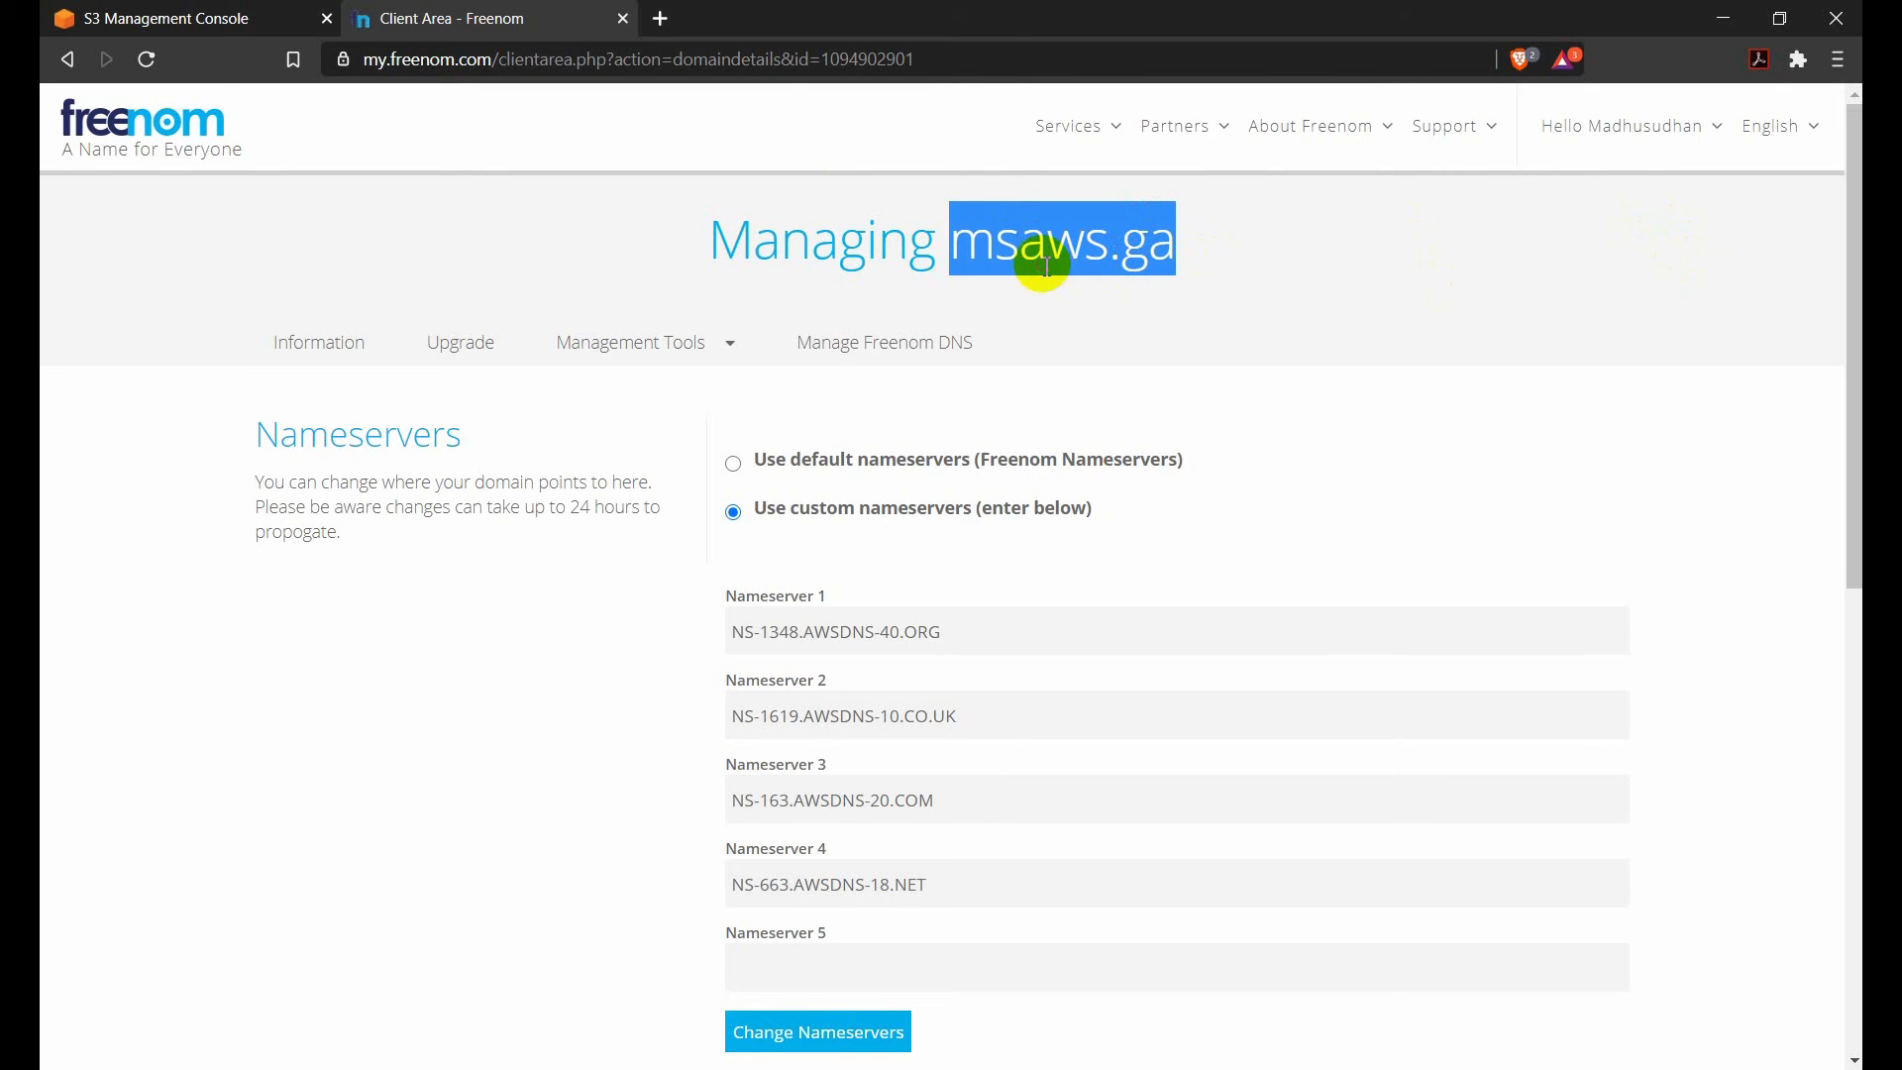
click(262, 15)
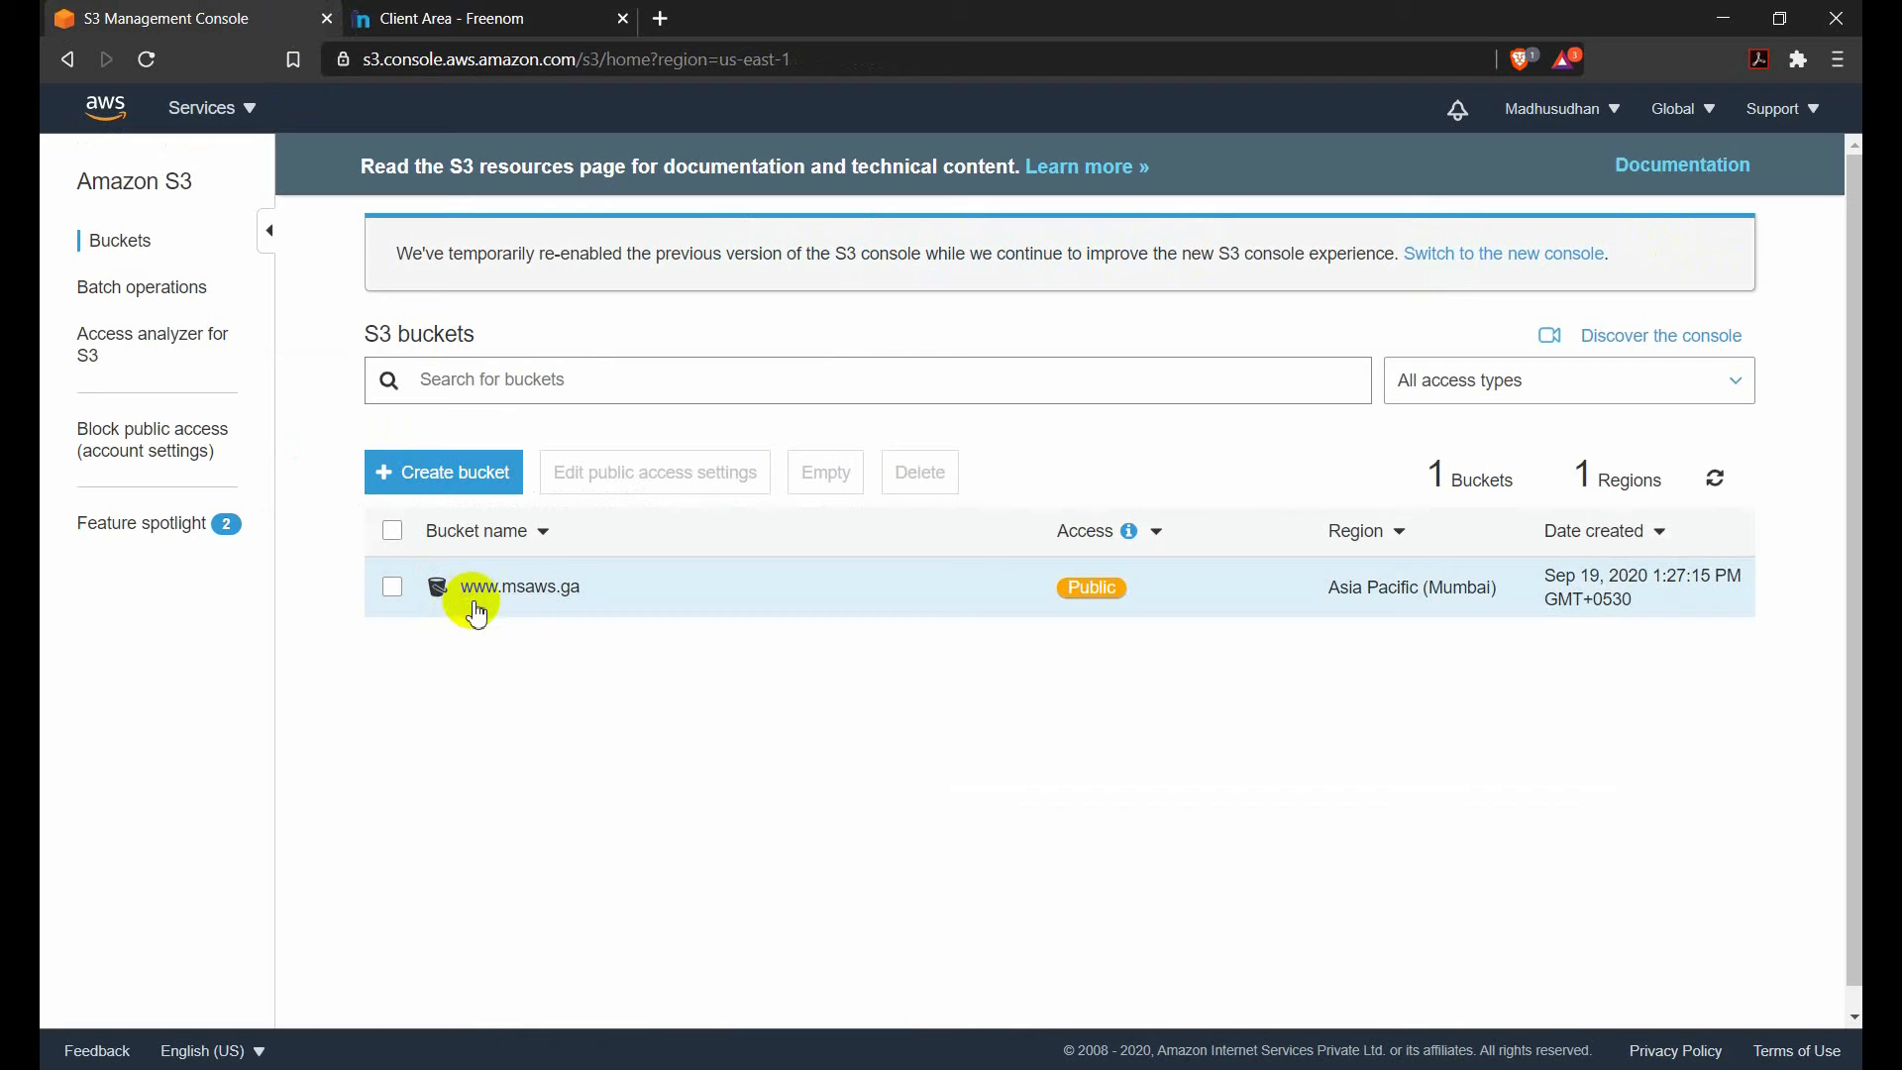
click(533, 596)
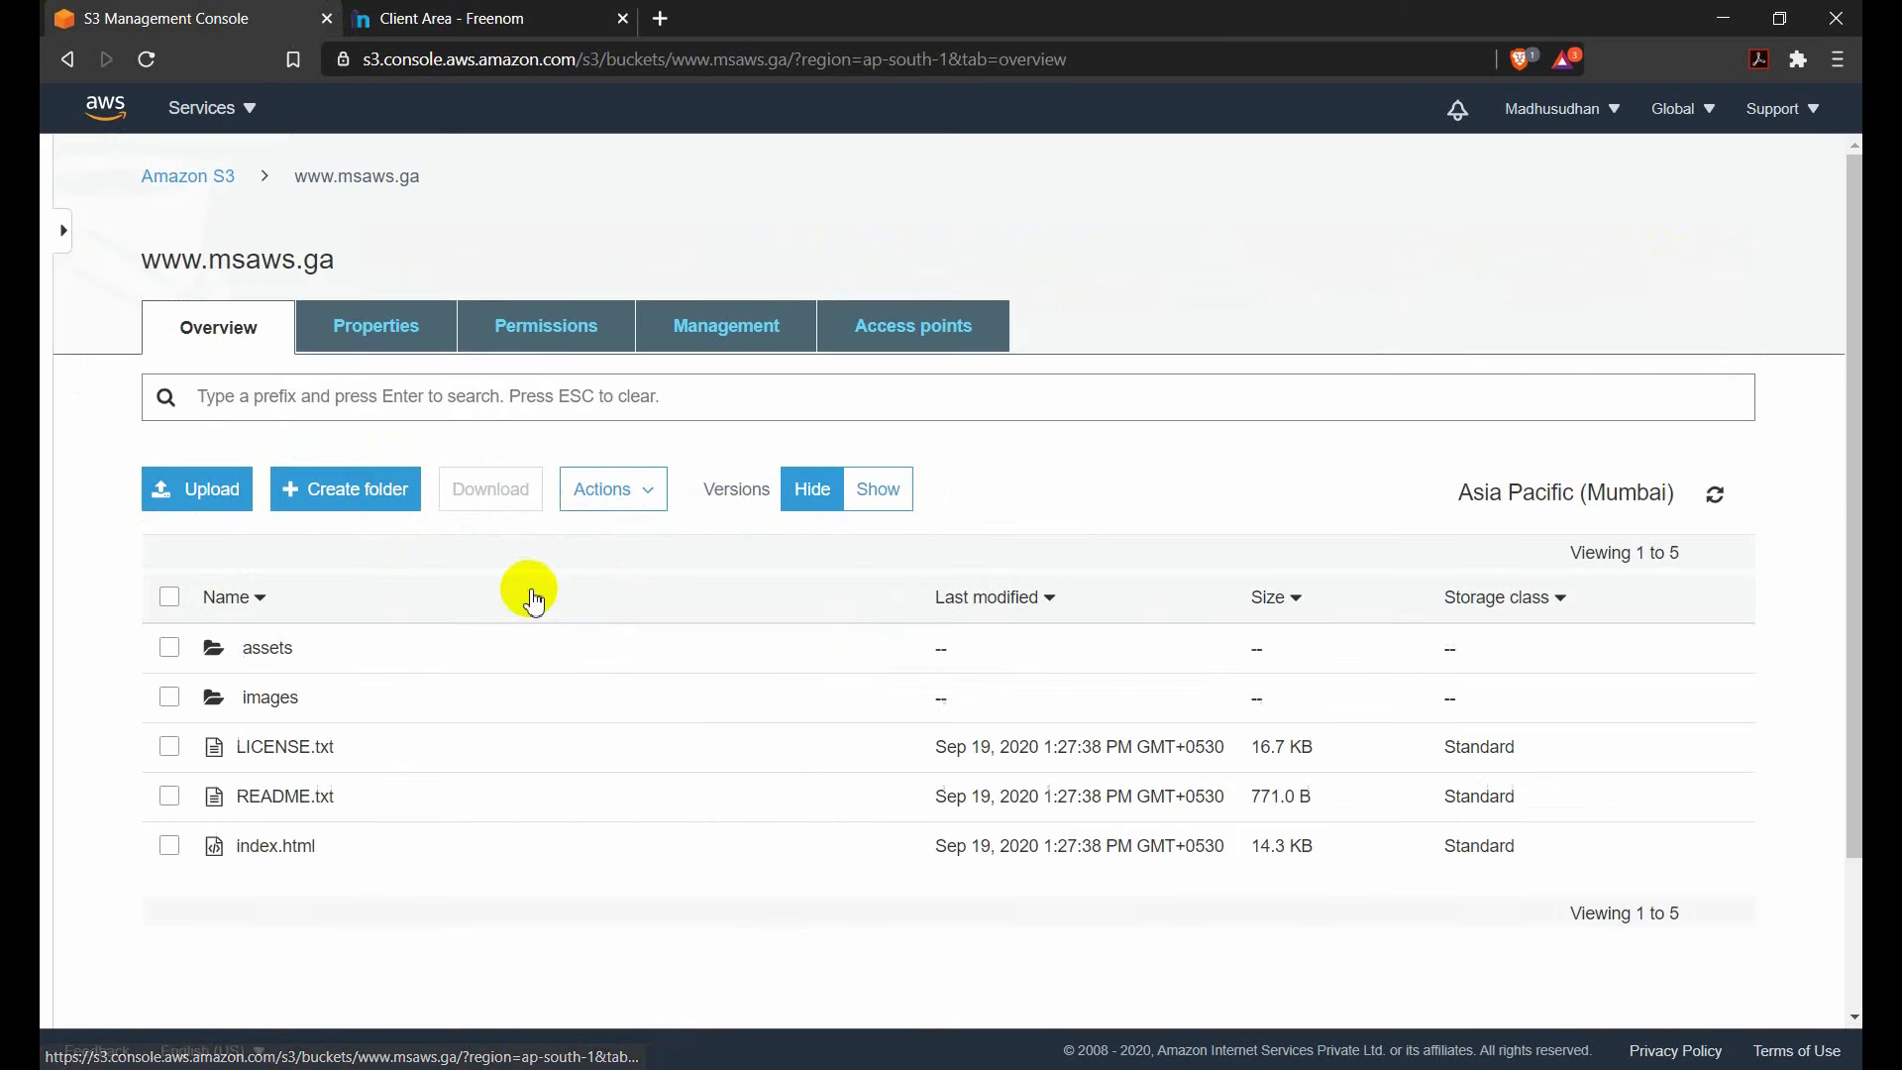
scroll(510, 644, down, 1)
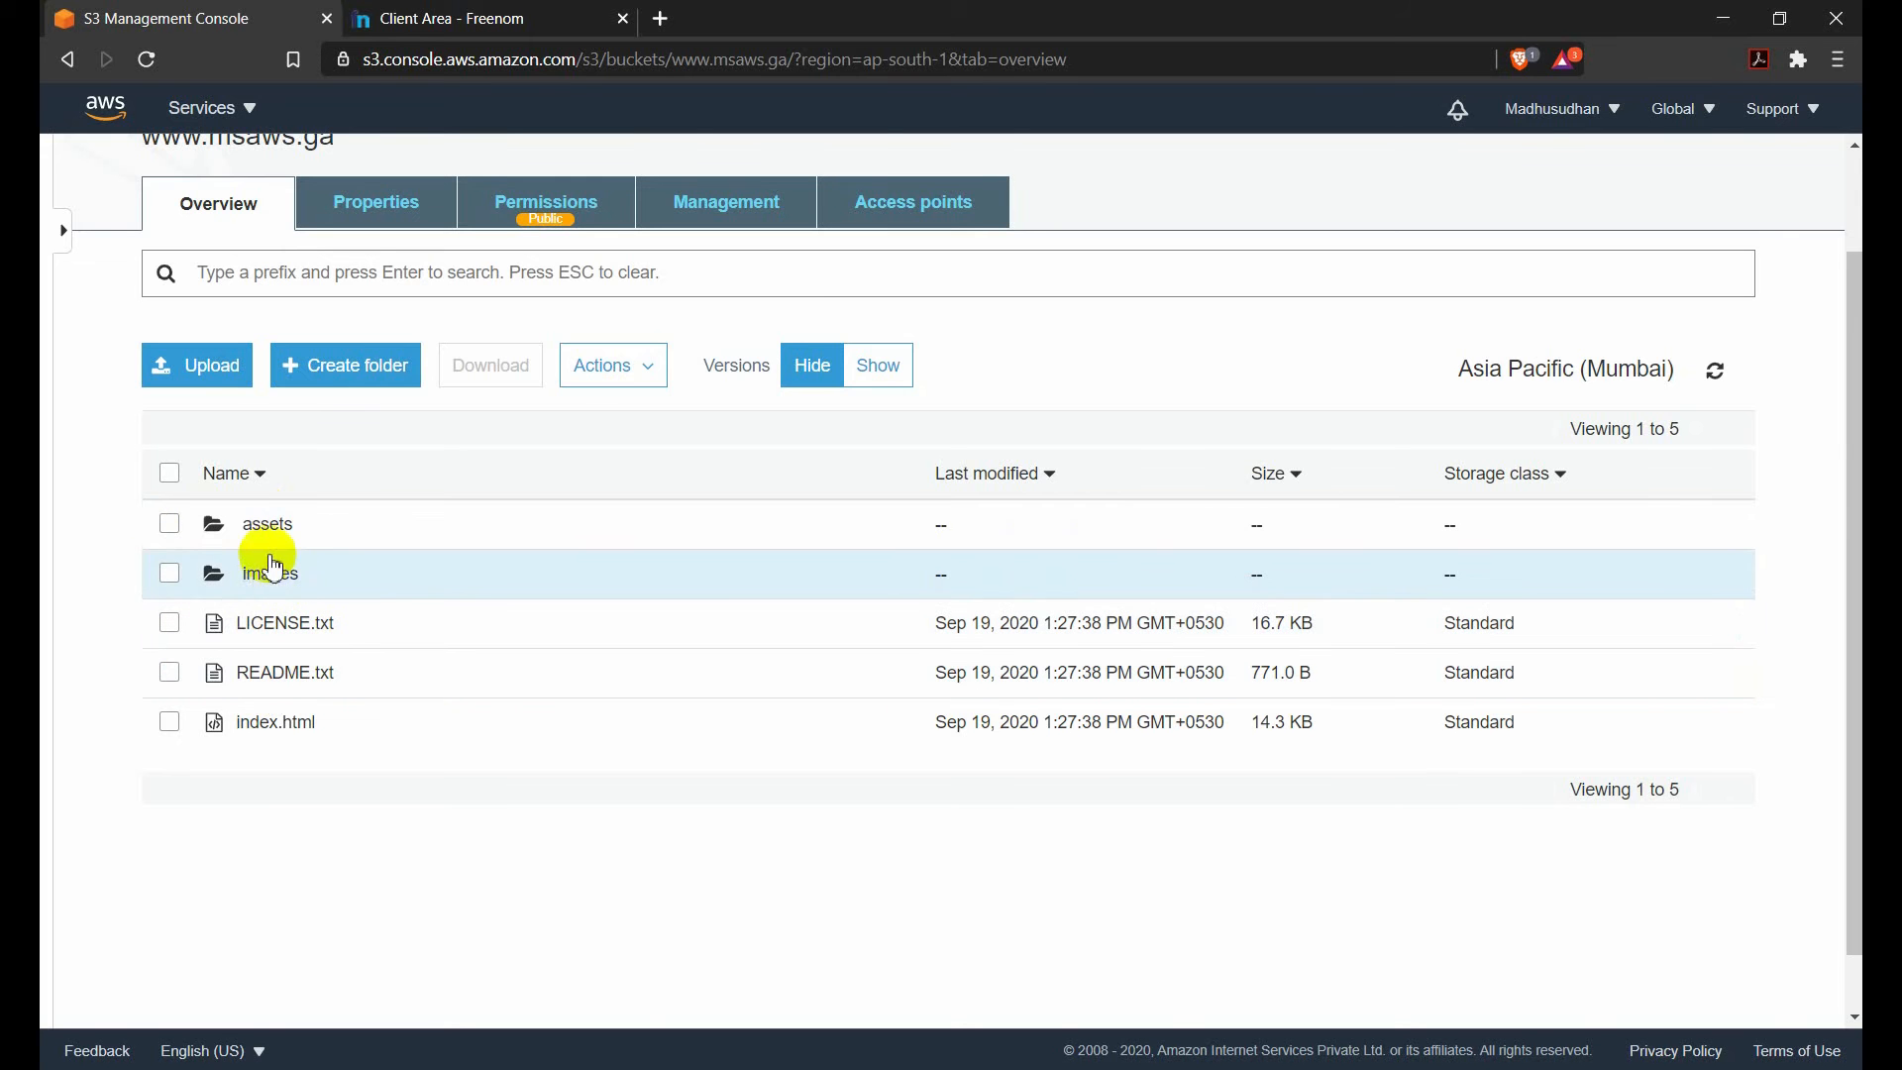
click(287, 542)
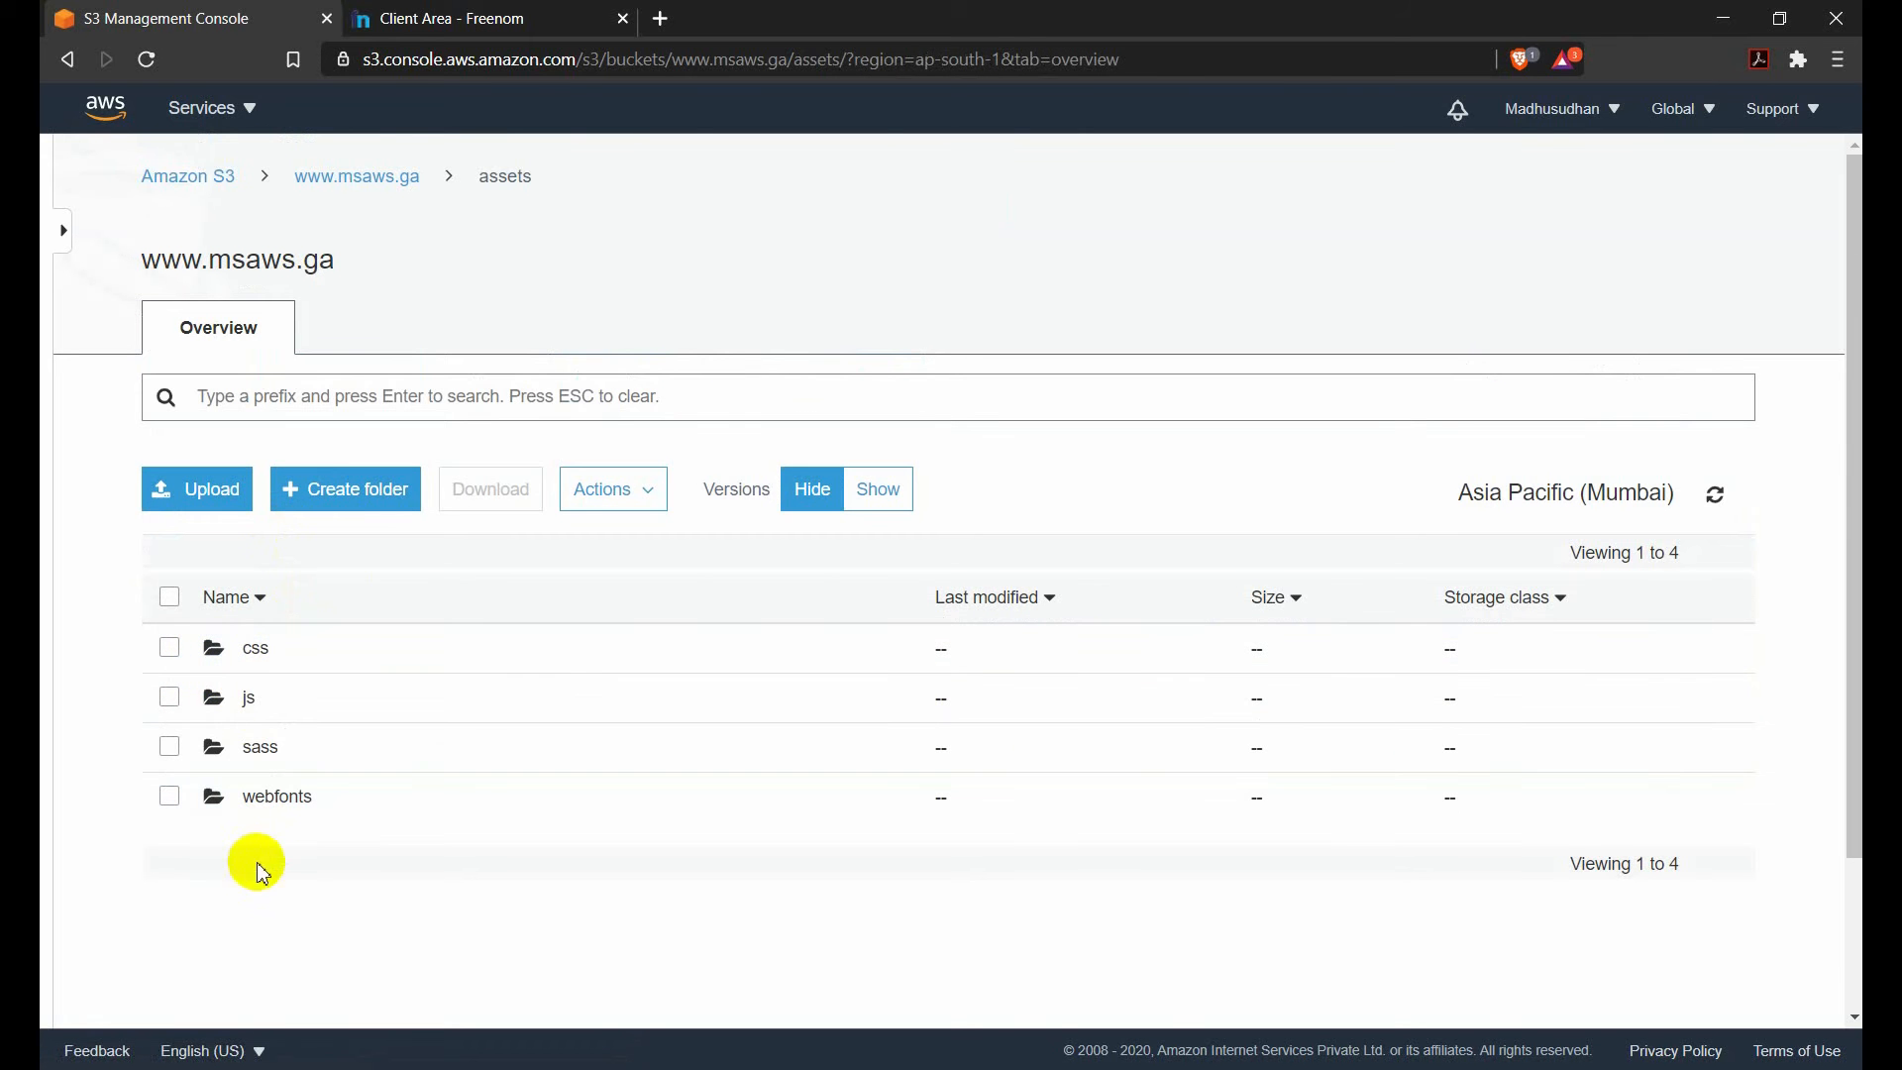
click(369, 179)
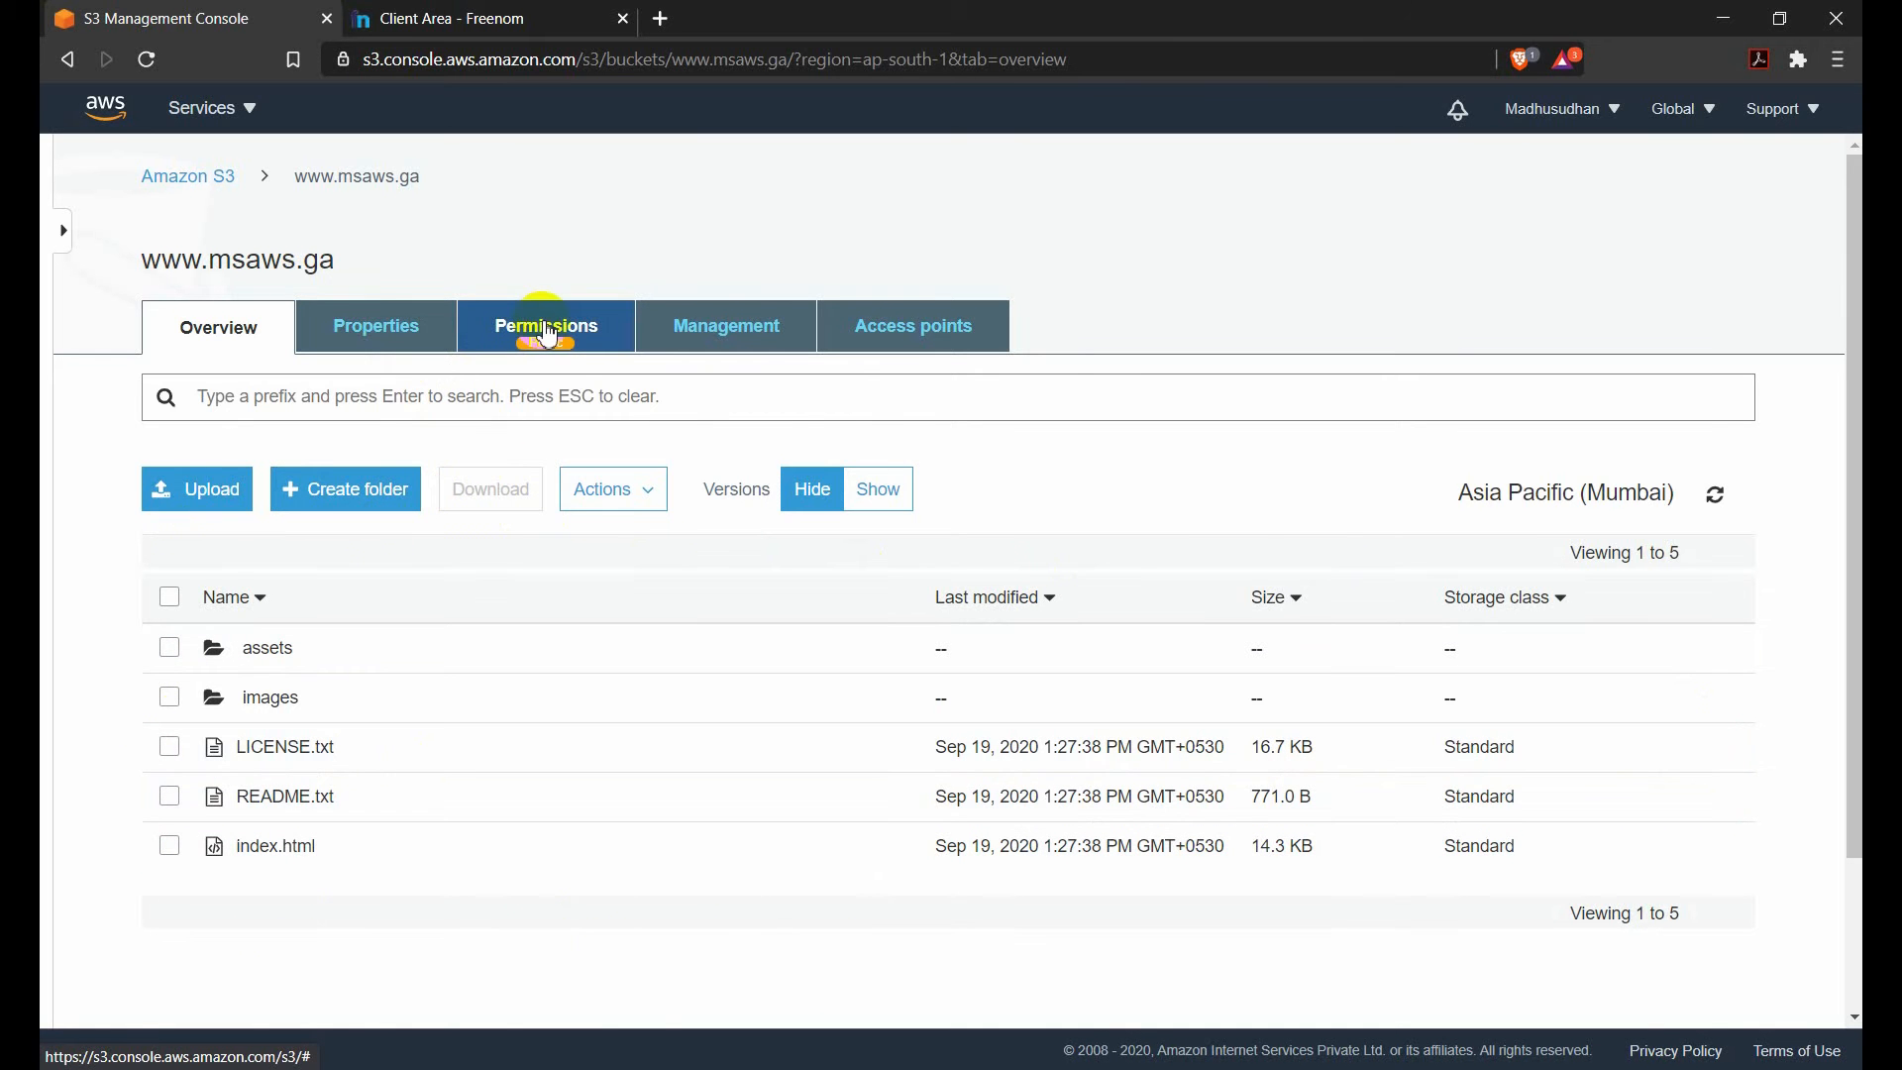
click(544, 325)
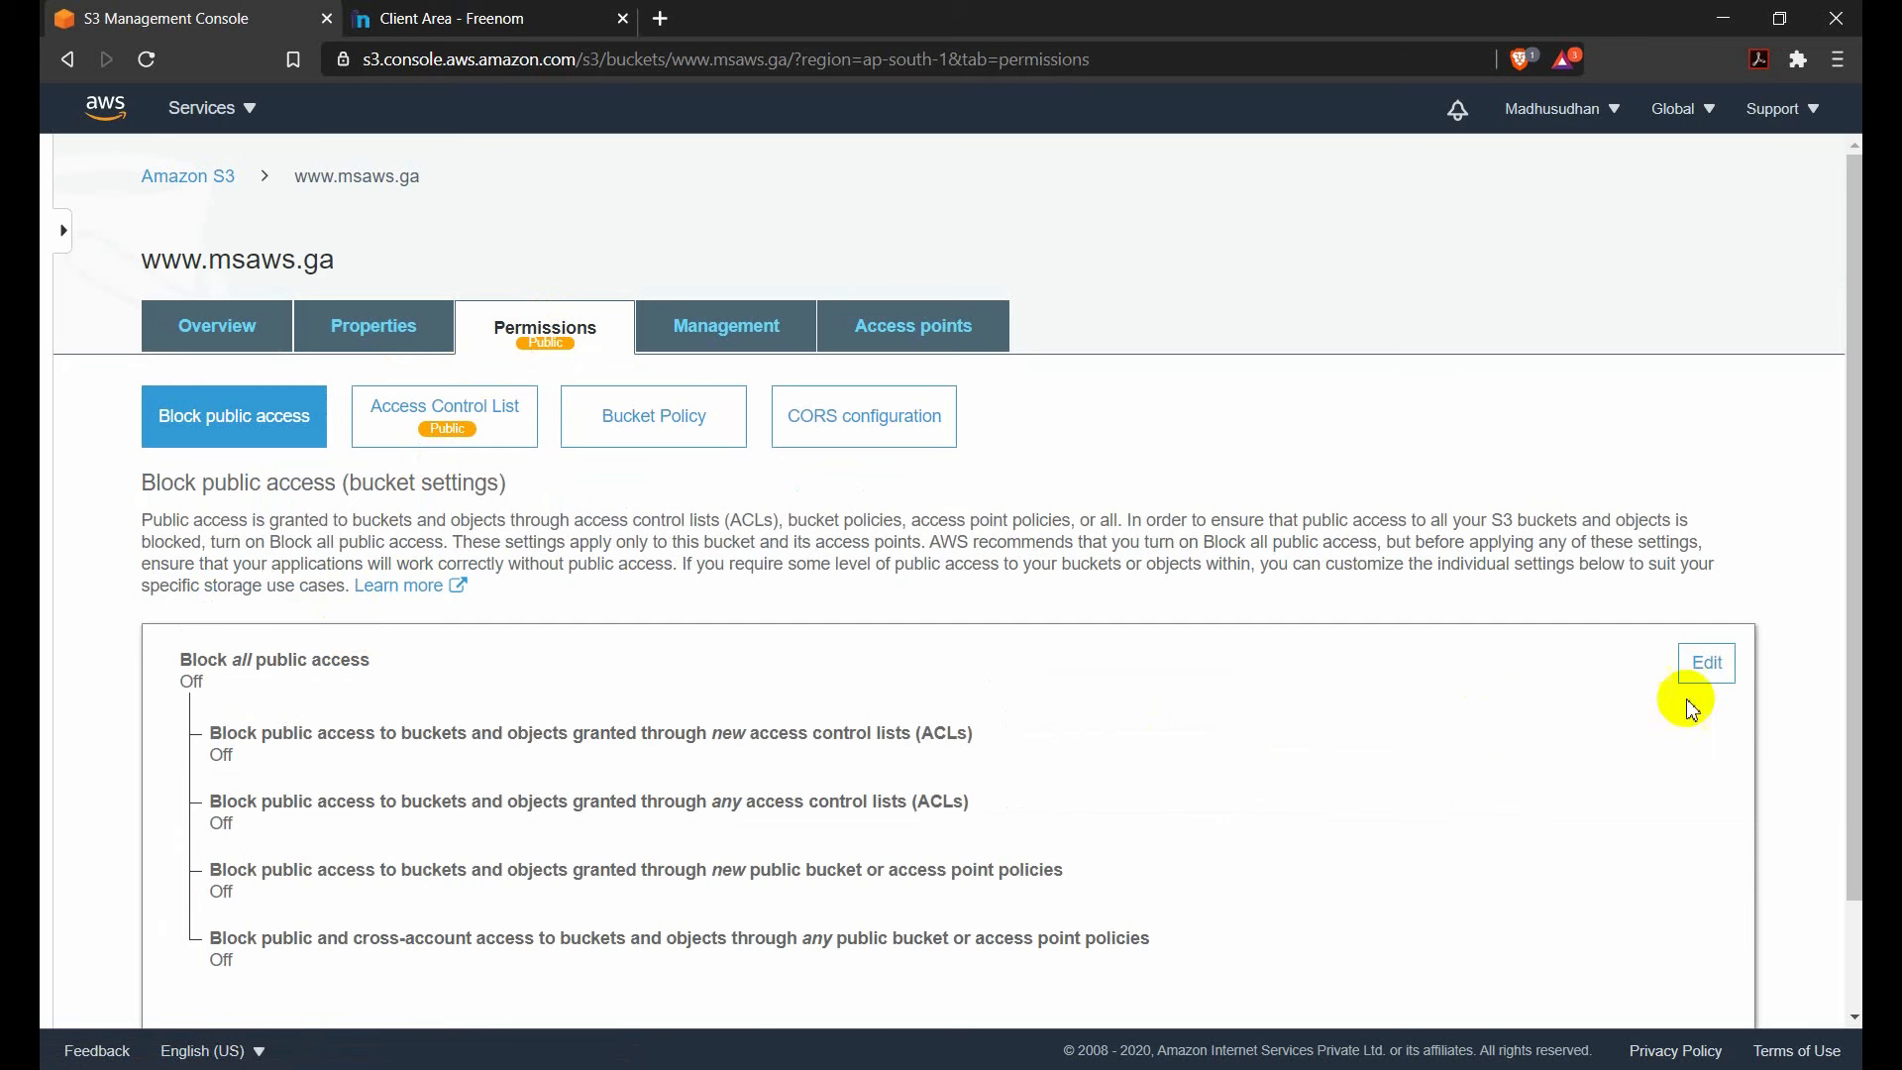
click(1700, 666)
scroll(608, 684, down, 2)
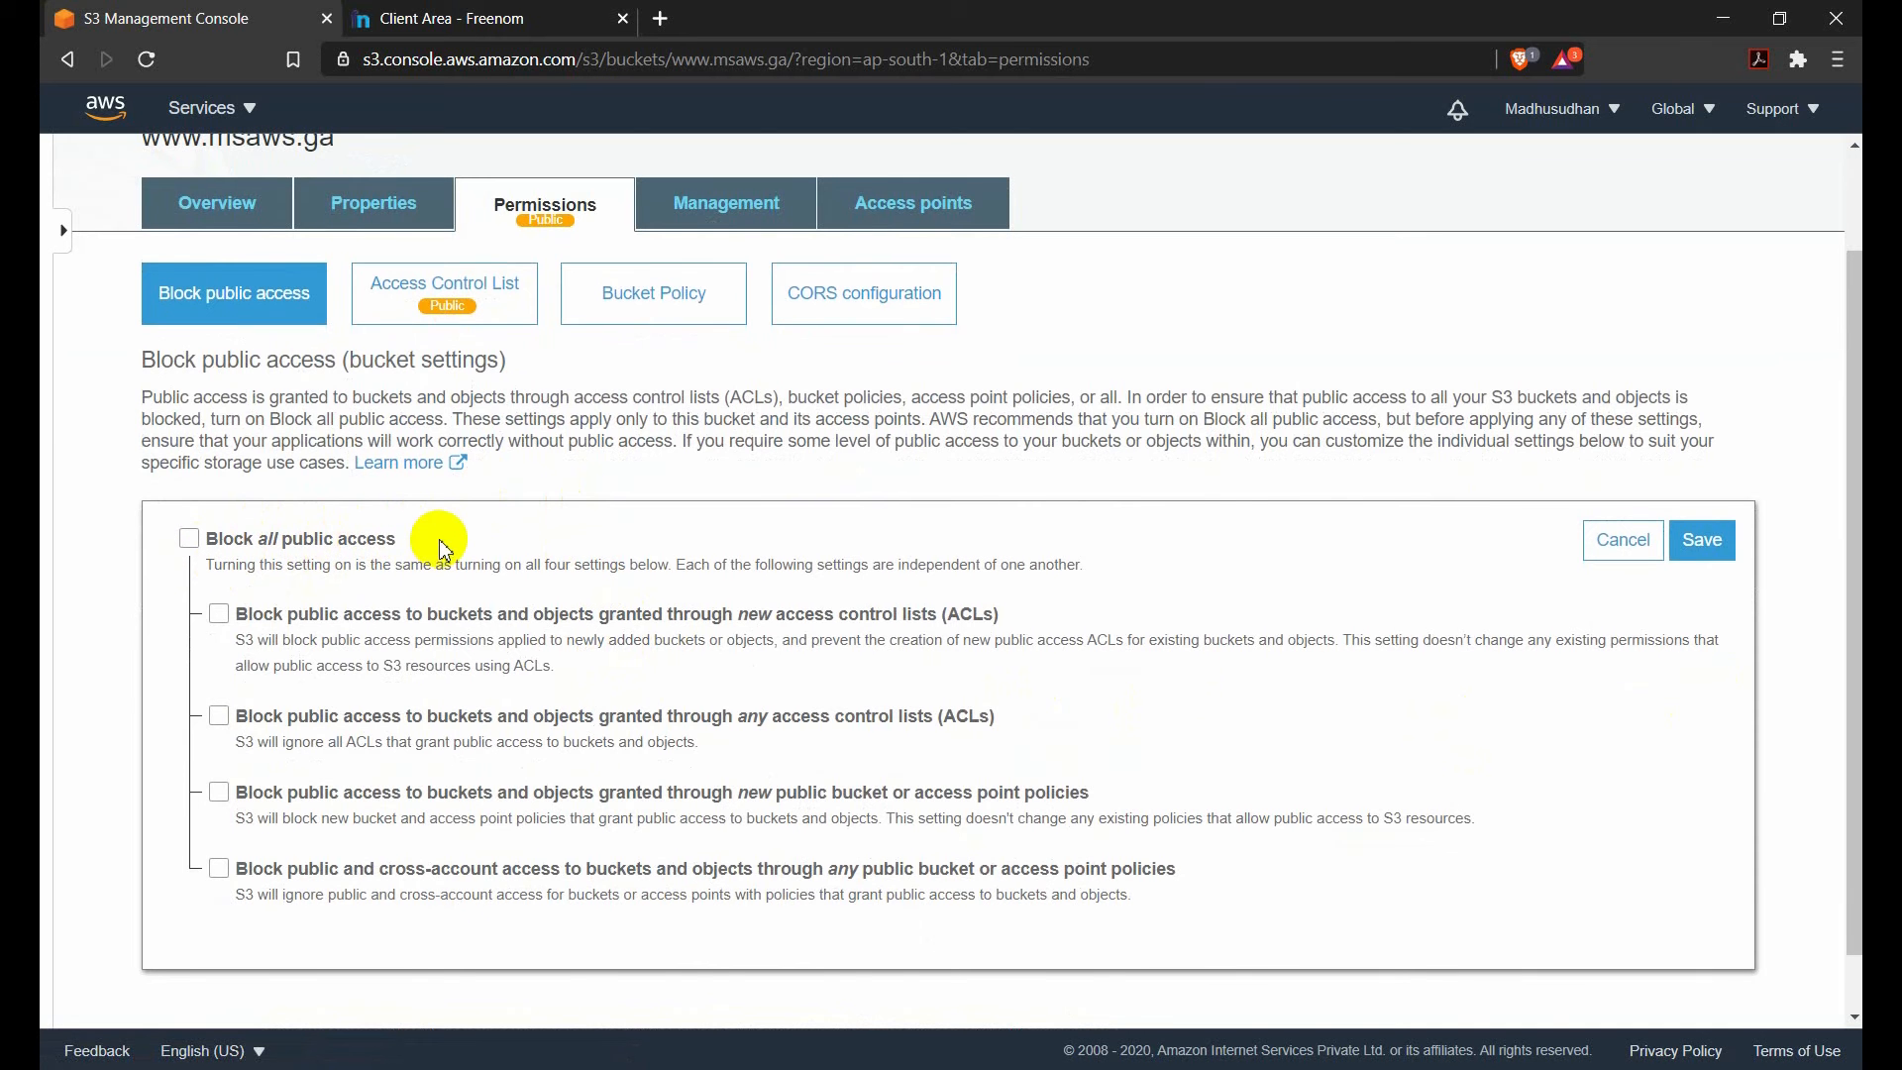
scroll(437, 542, up, 2)
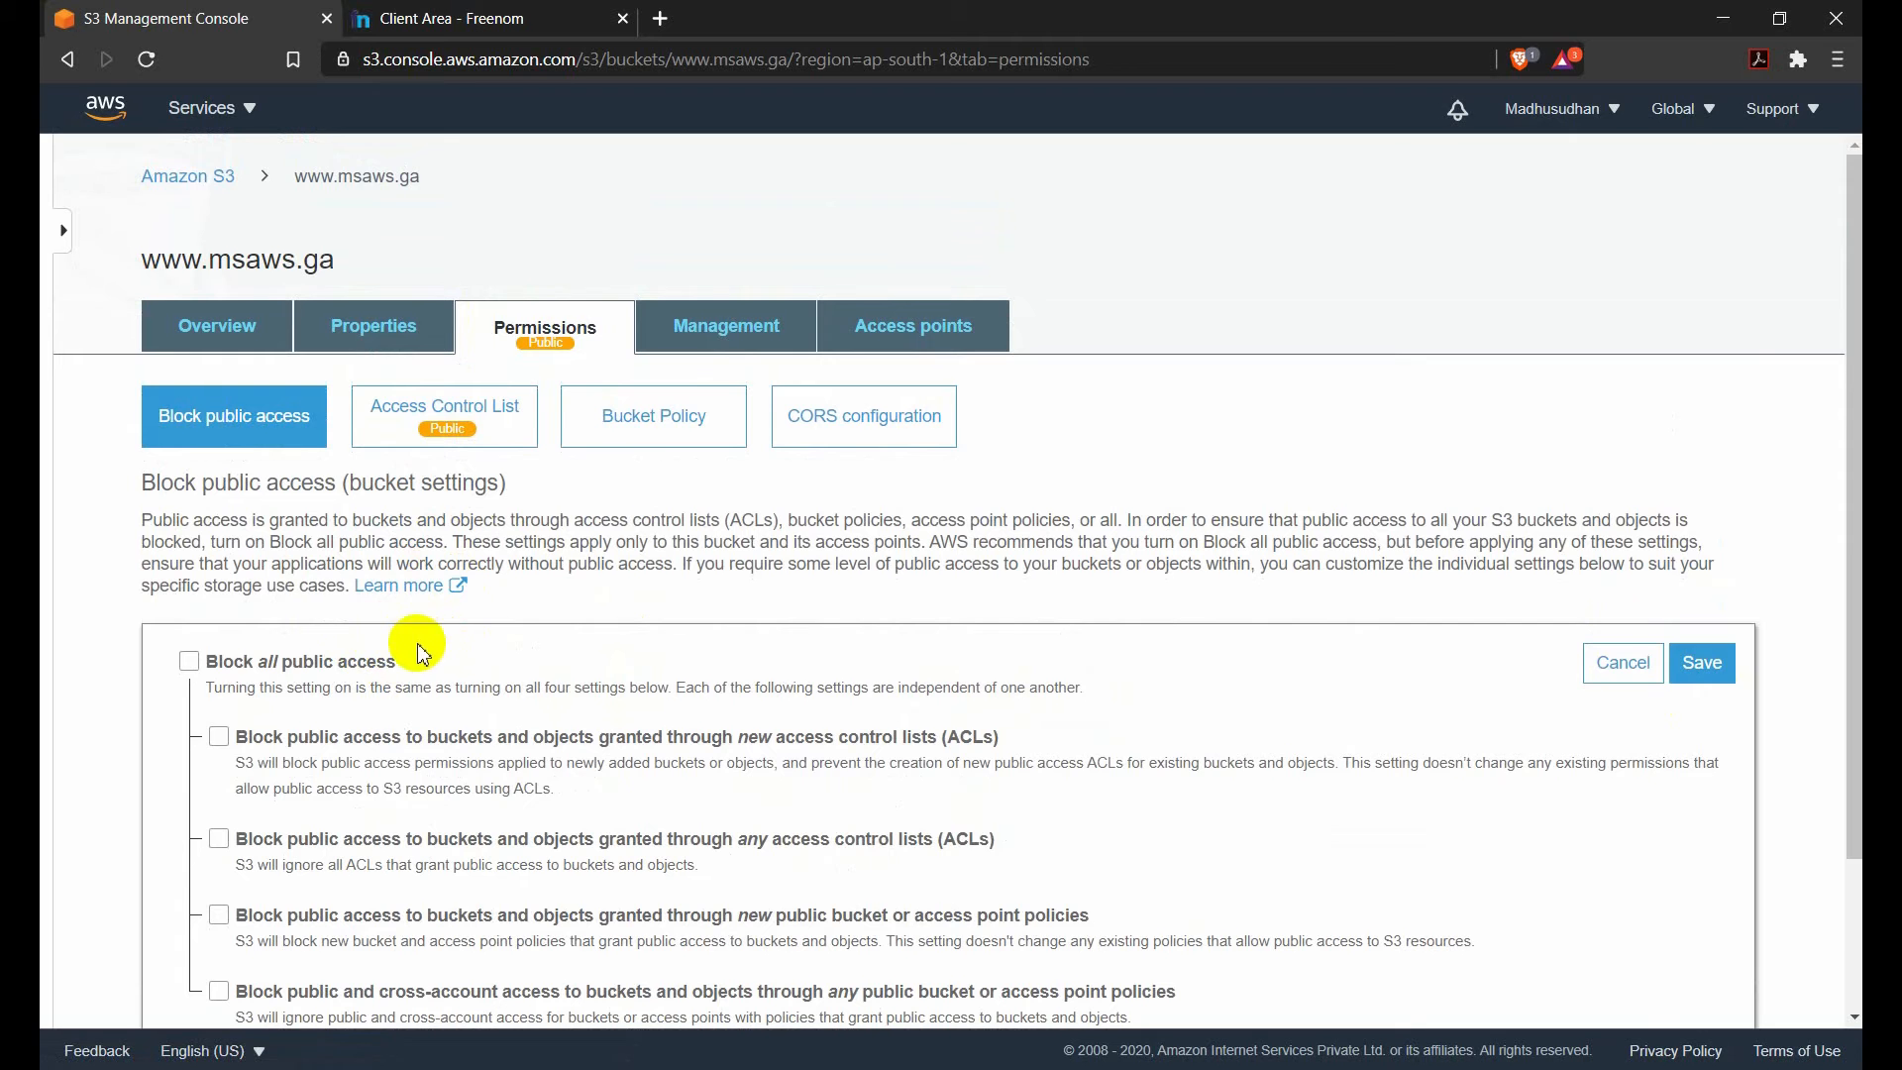
scroll(396, 644, down, 1)
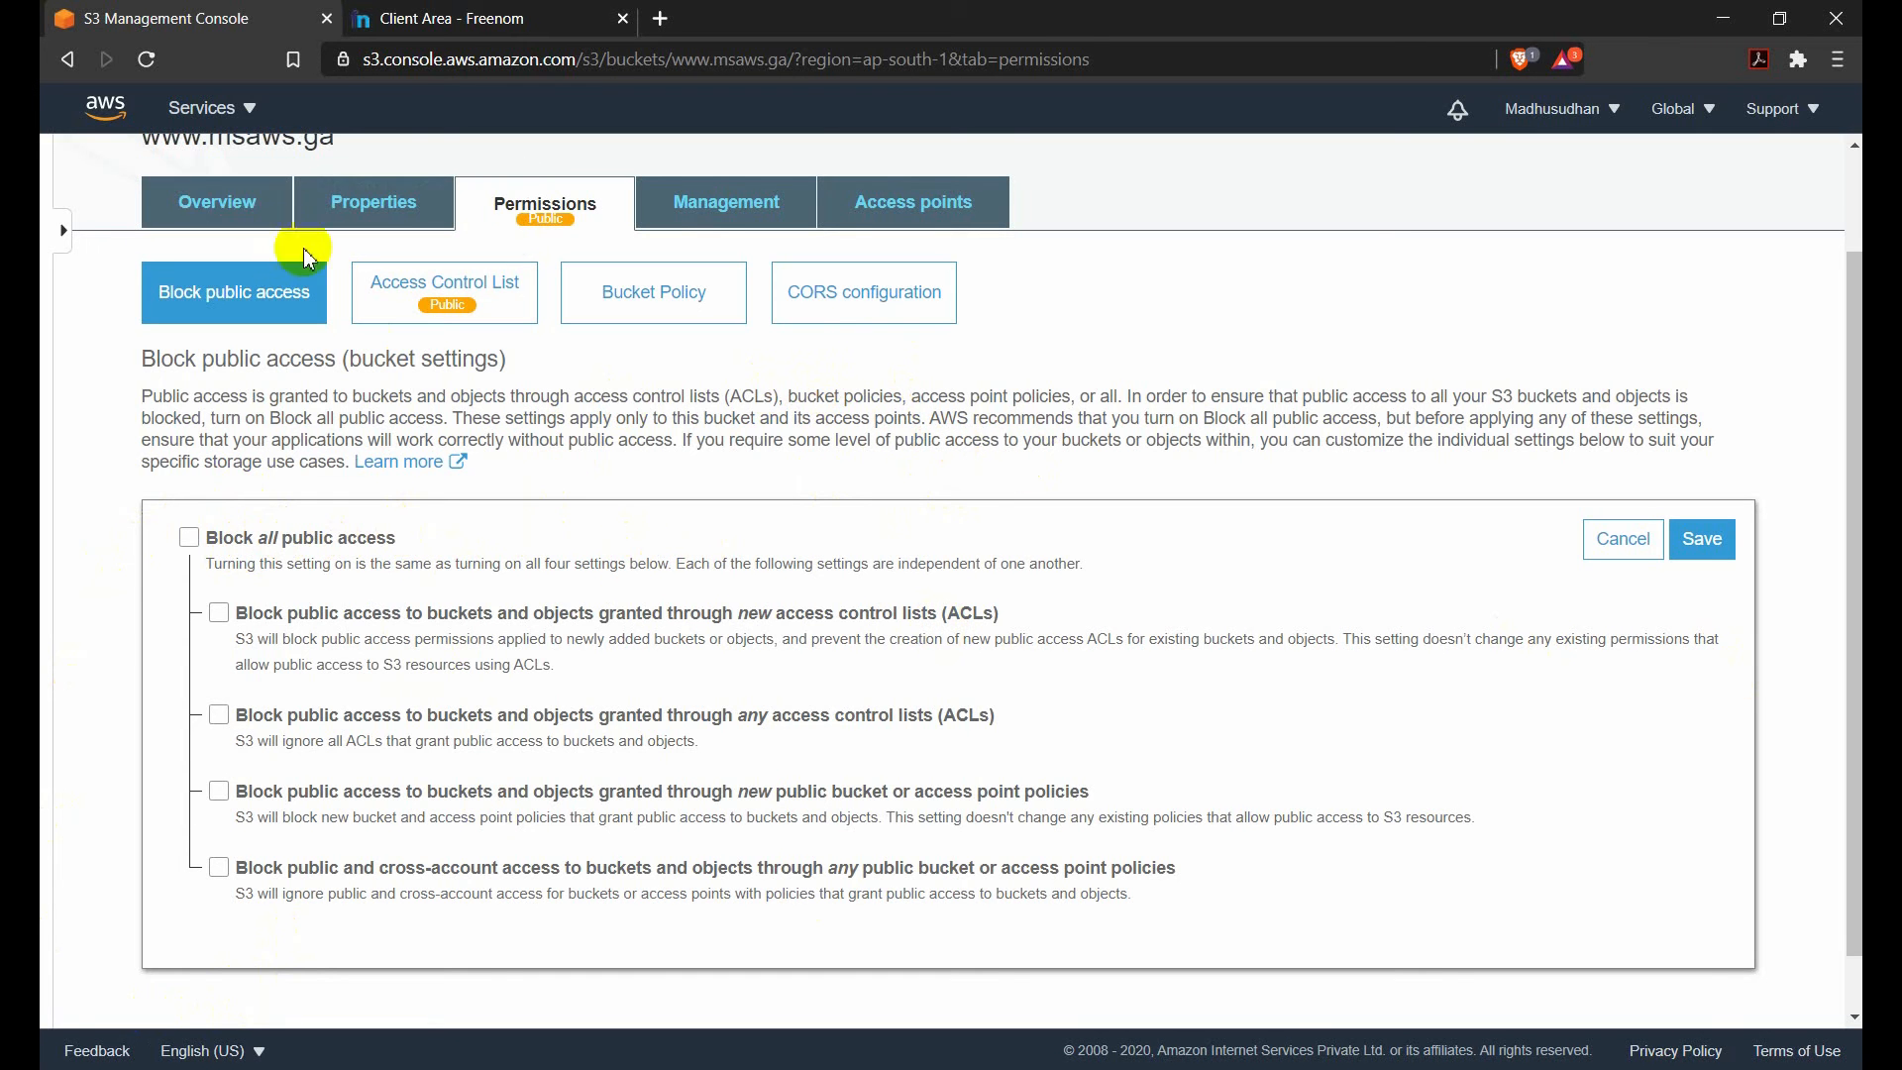
click(252, 220)
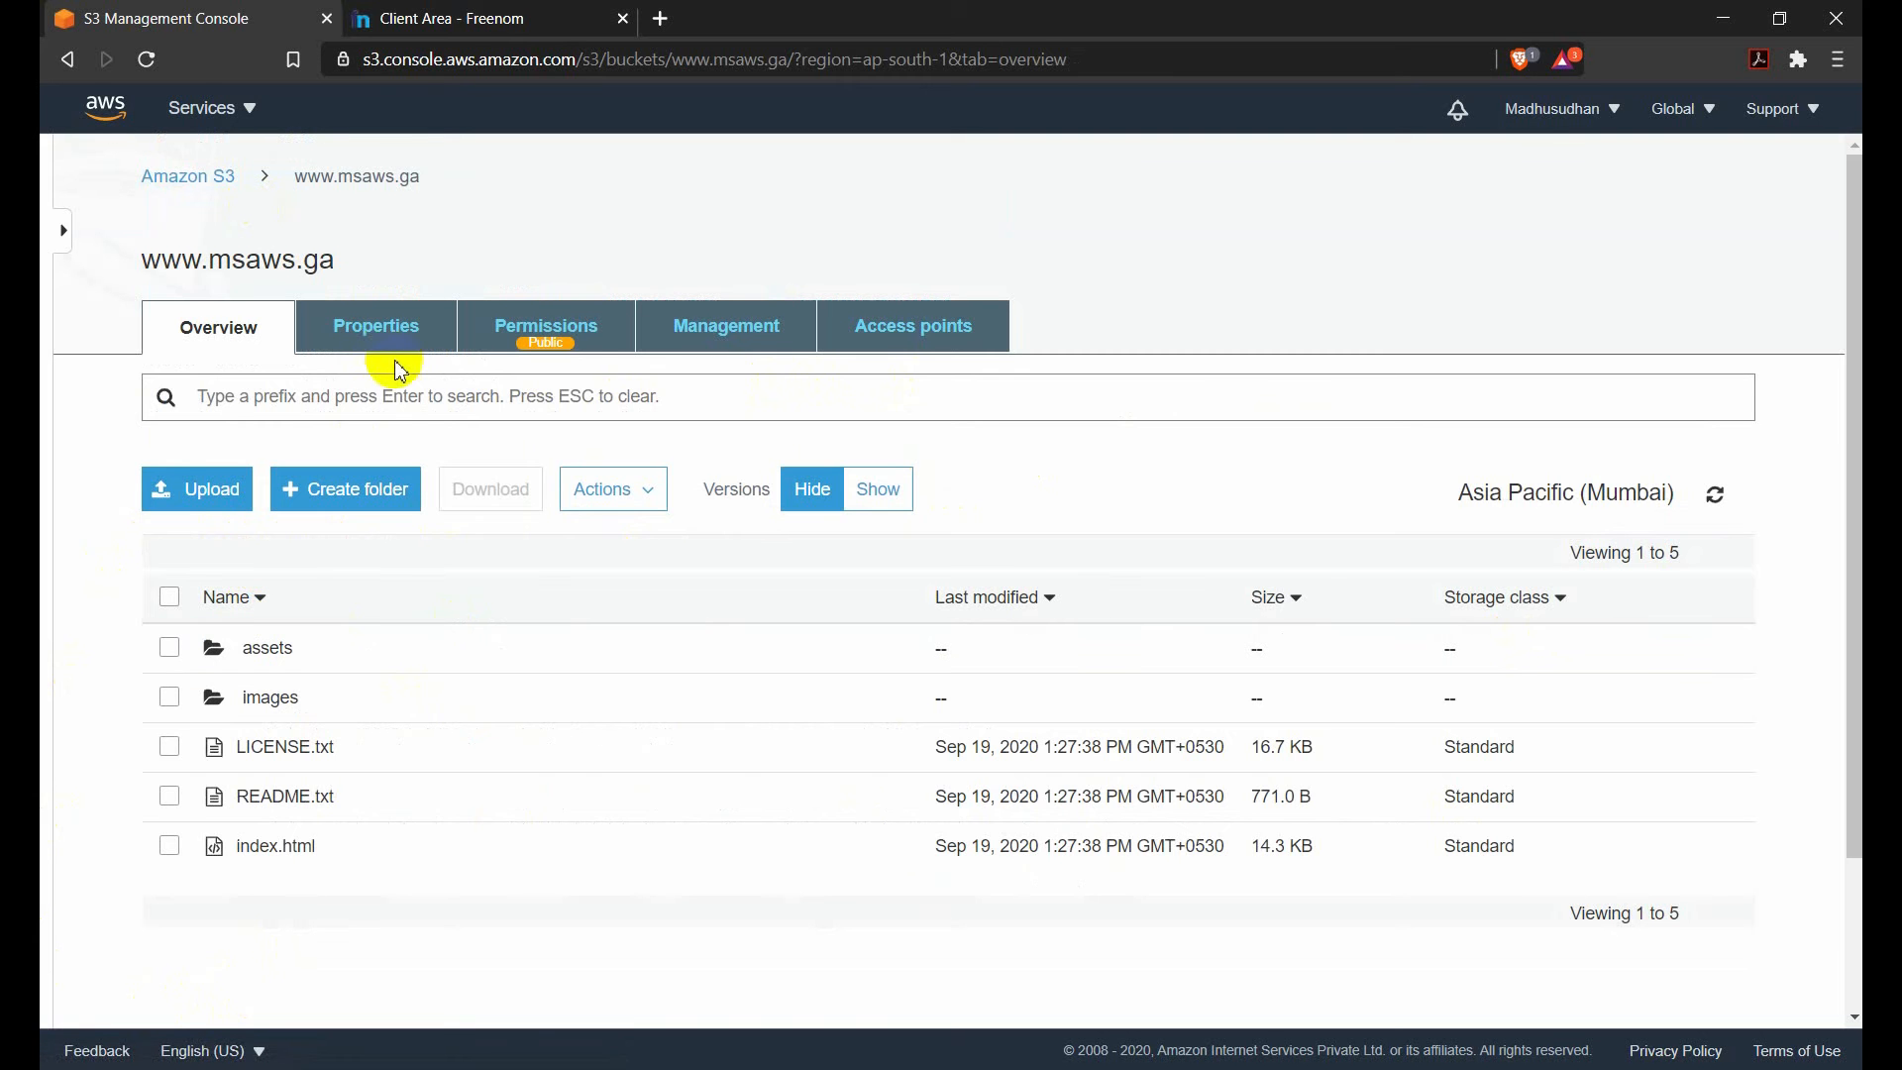
click(169, 596)
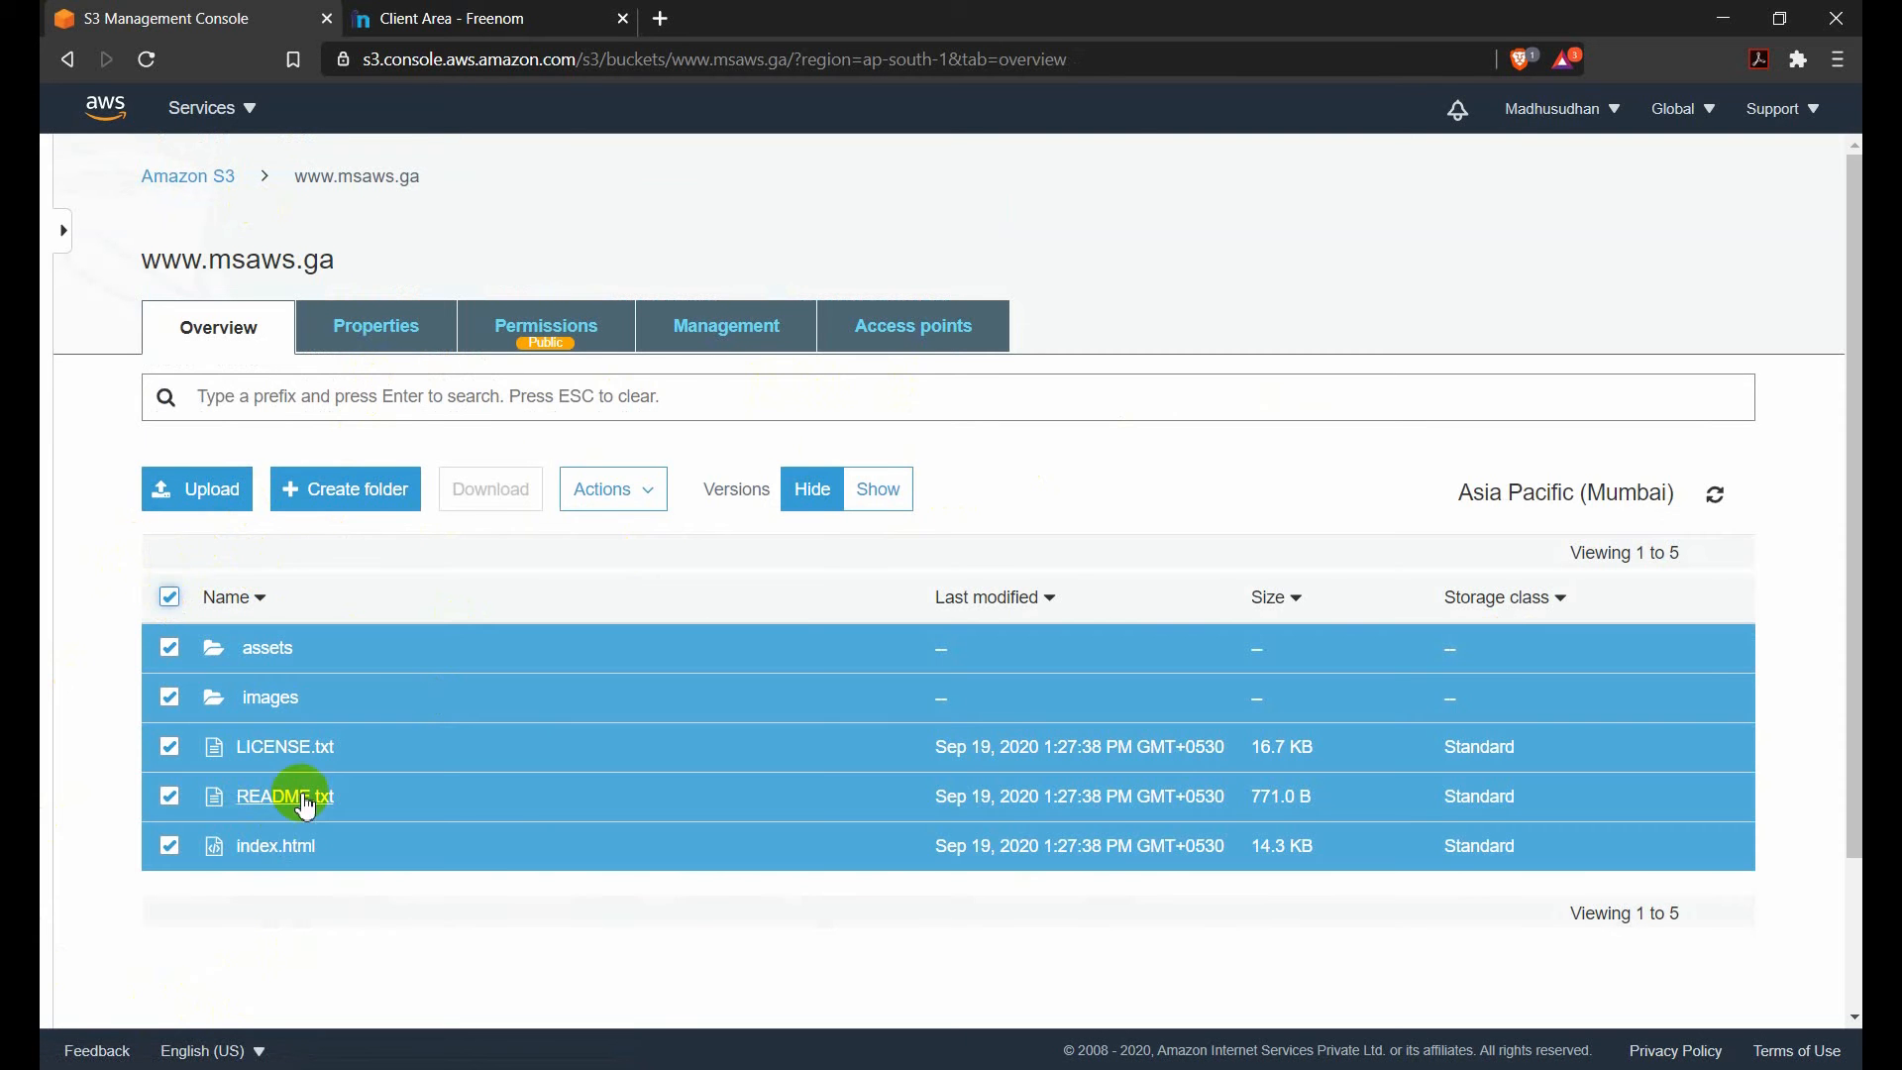
click(654, 499)
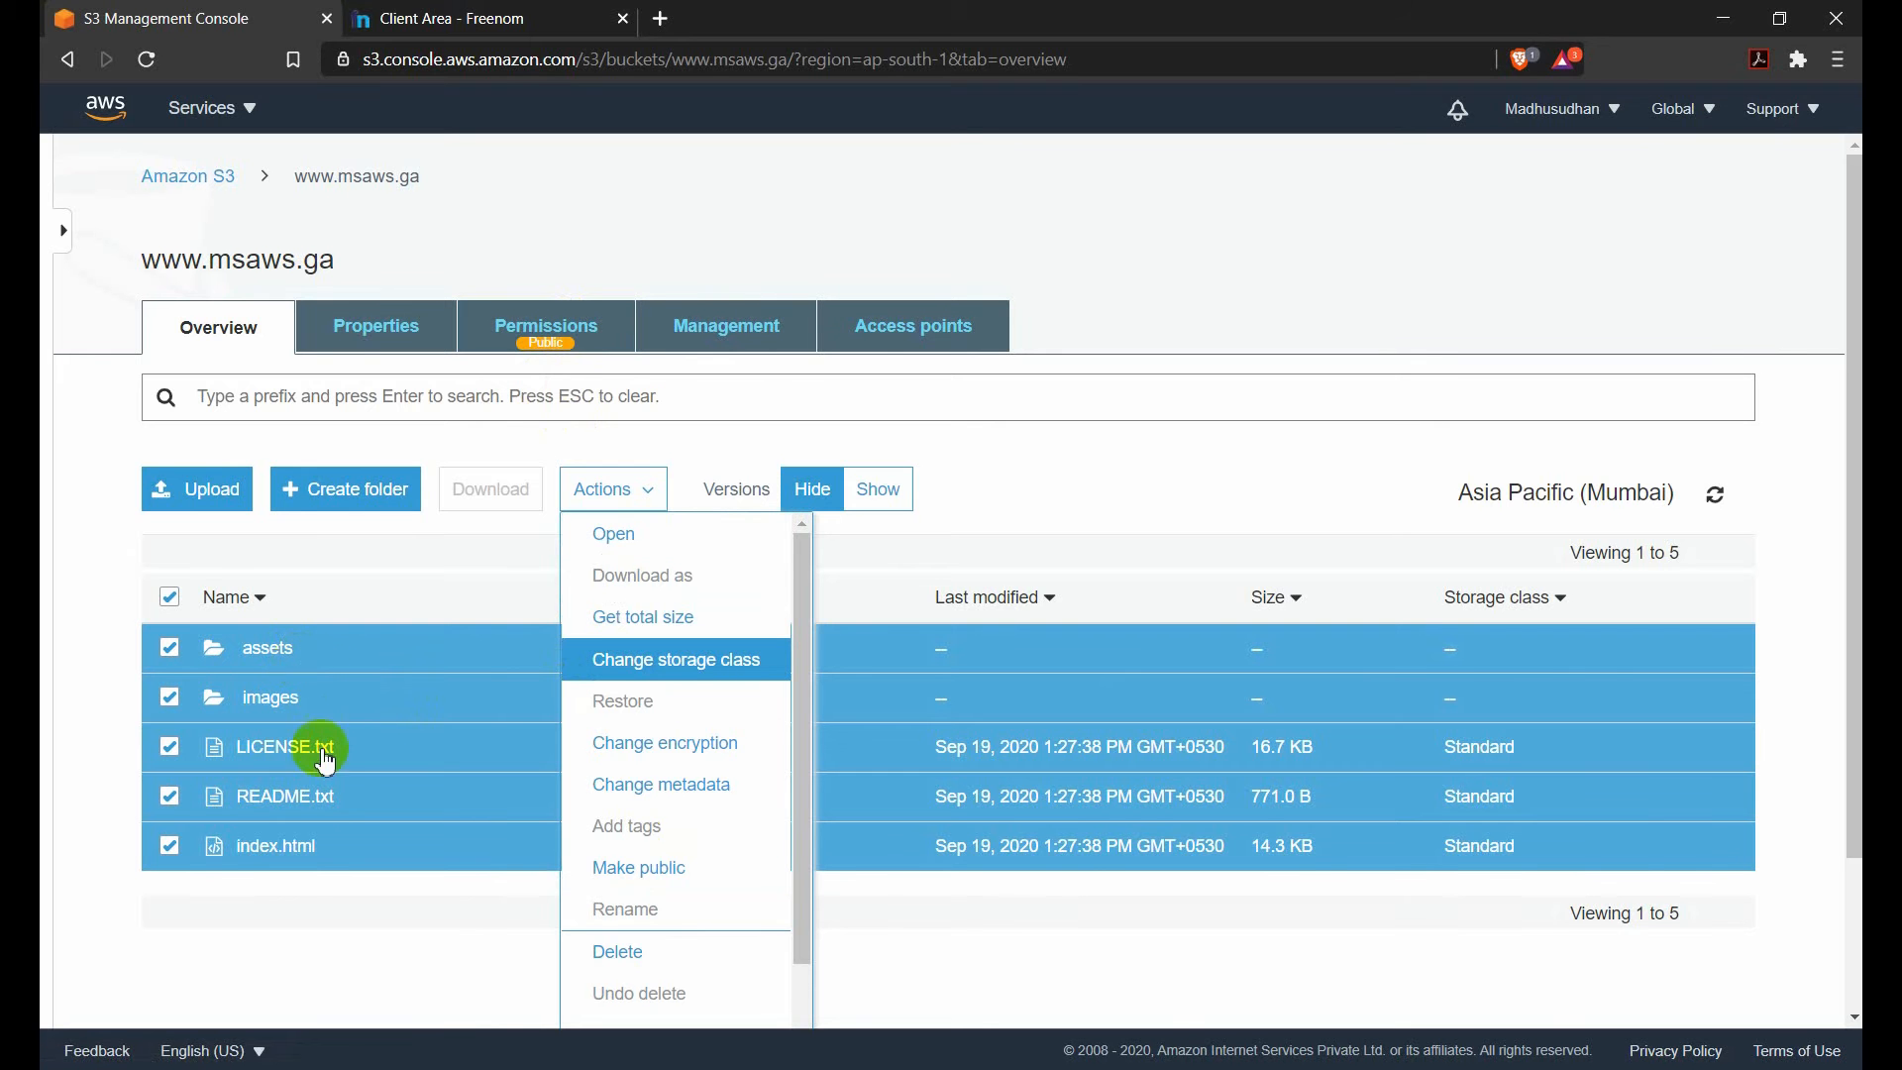
click(276, 652)
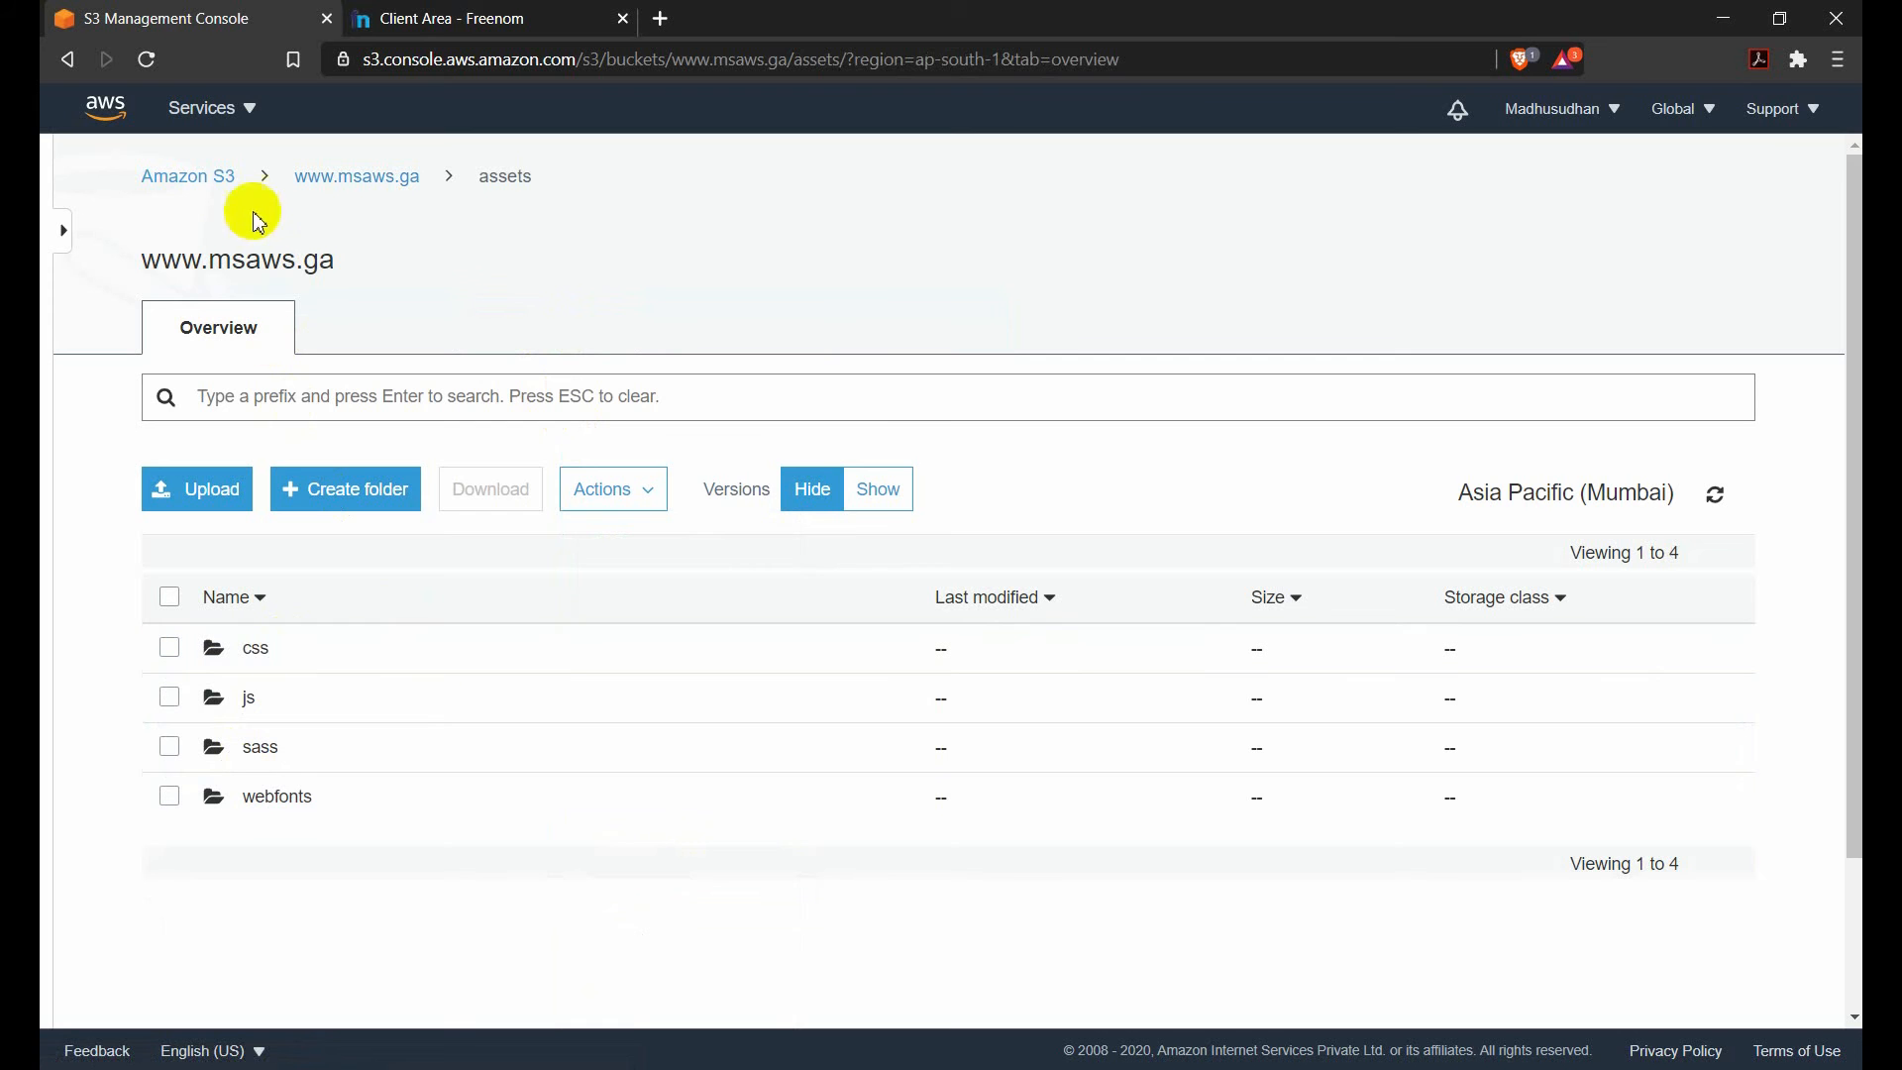
click(359, 177)
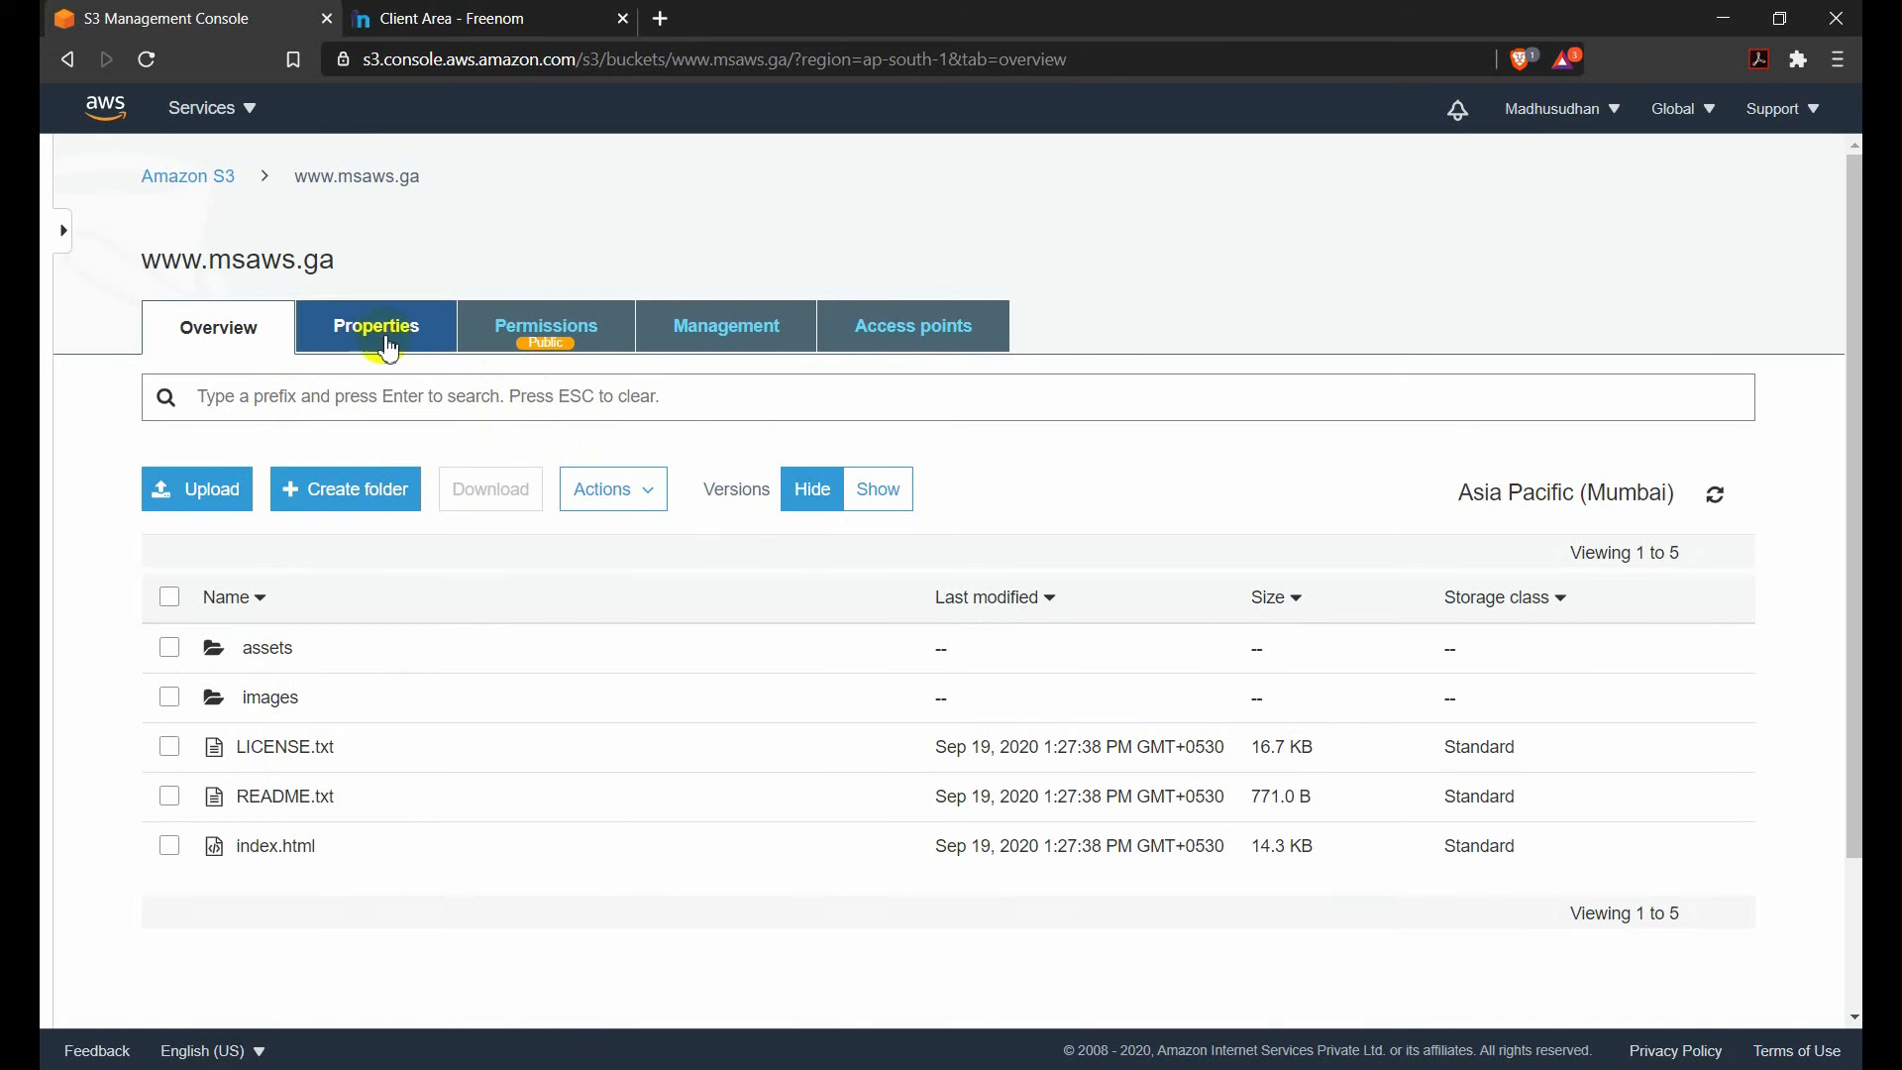
Review the bucket's static website hosting properties, including the index document, error document and endpoint.
click(375, 333)
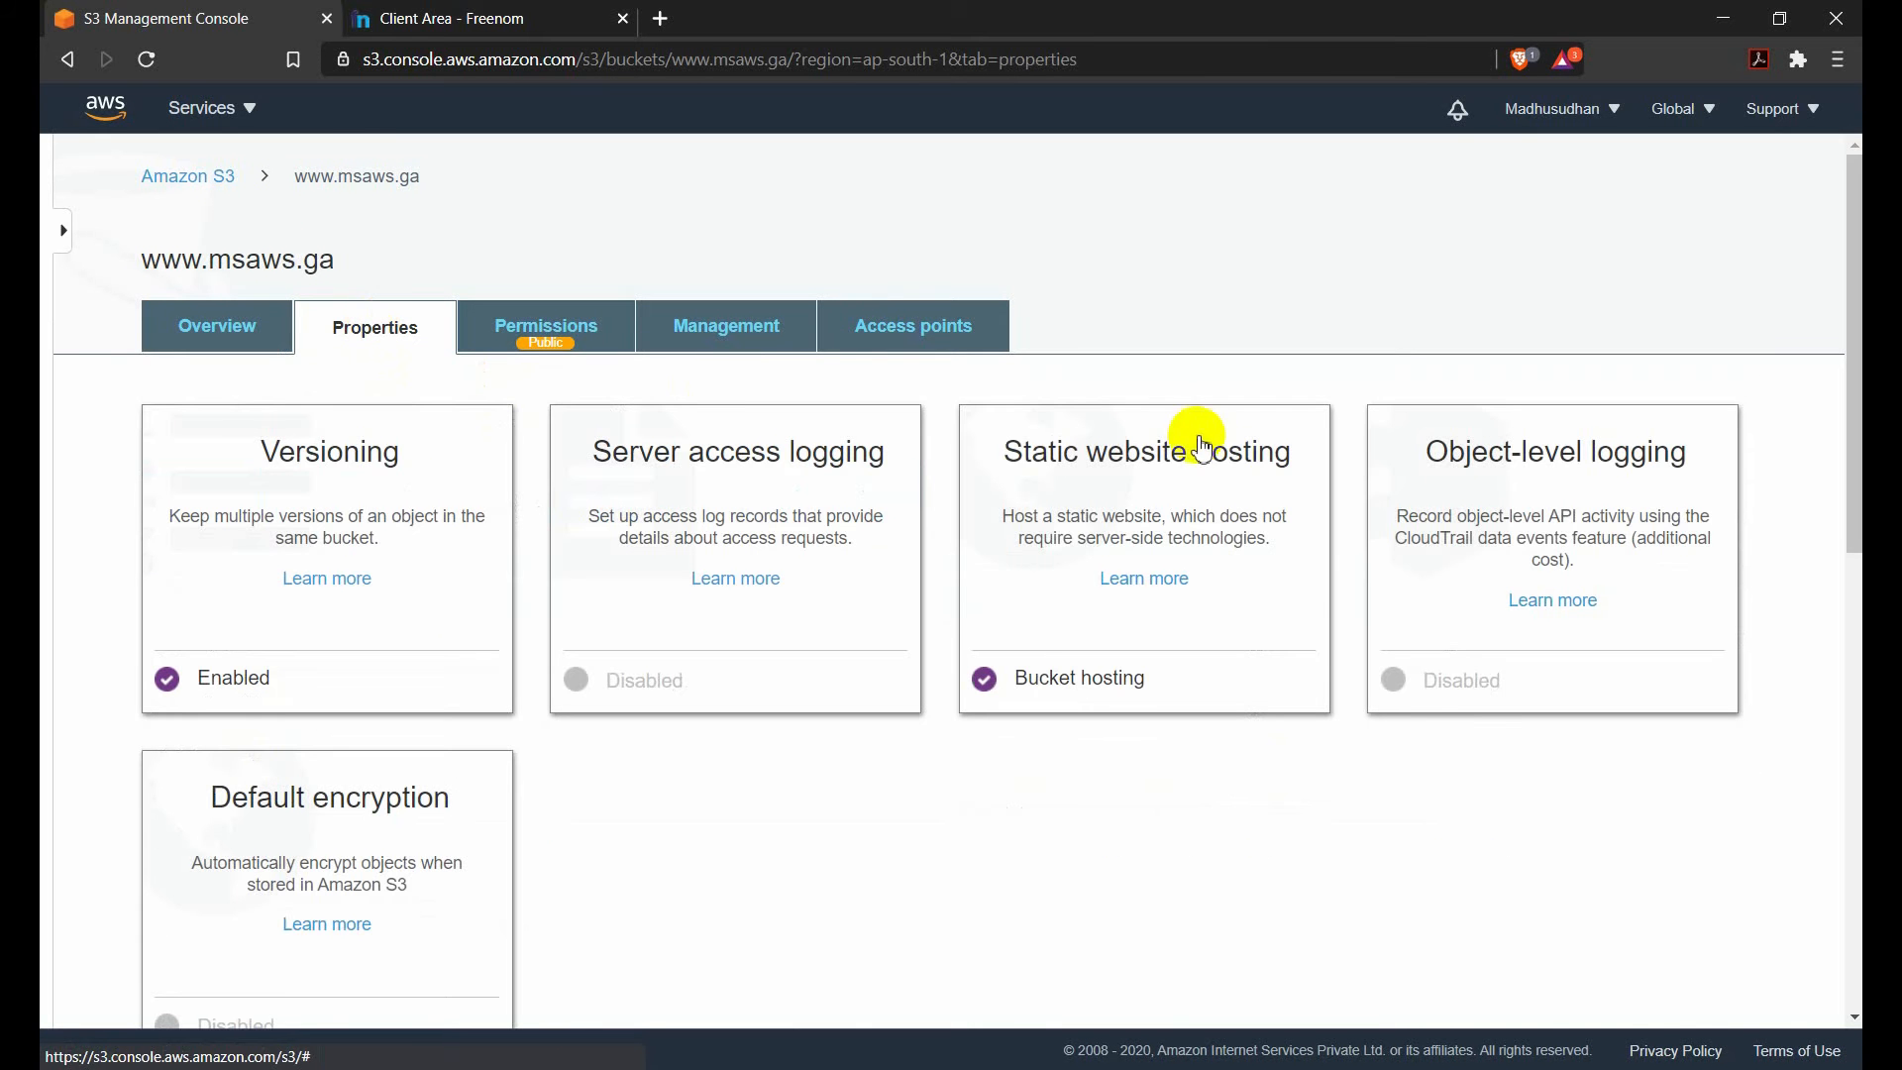
click(1074, 485)
scroll(1178, 554, down, 1)
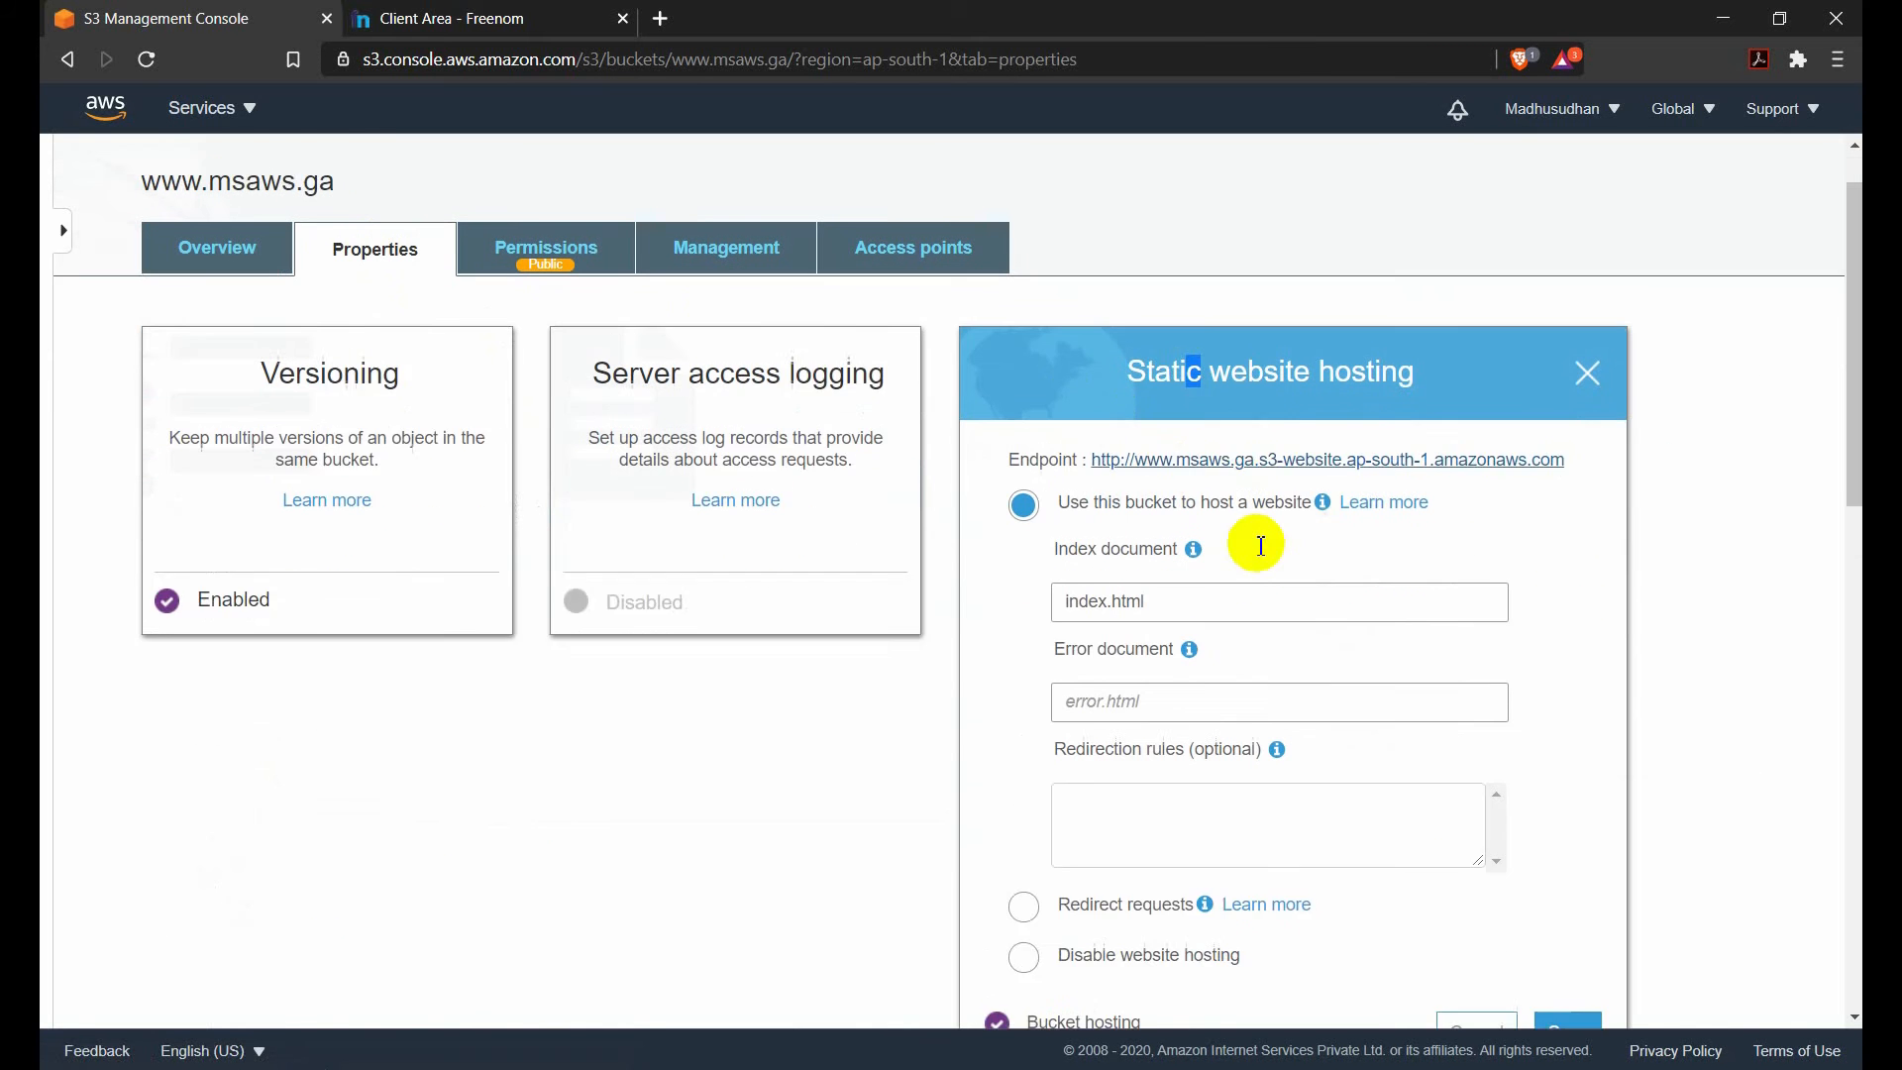
scroll(1190, 540, down, 1)
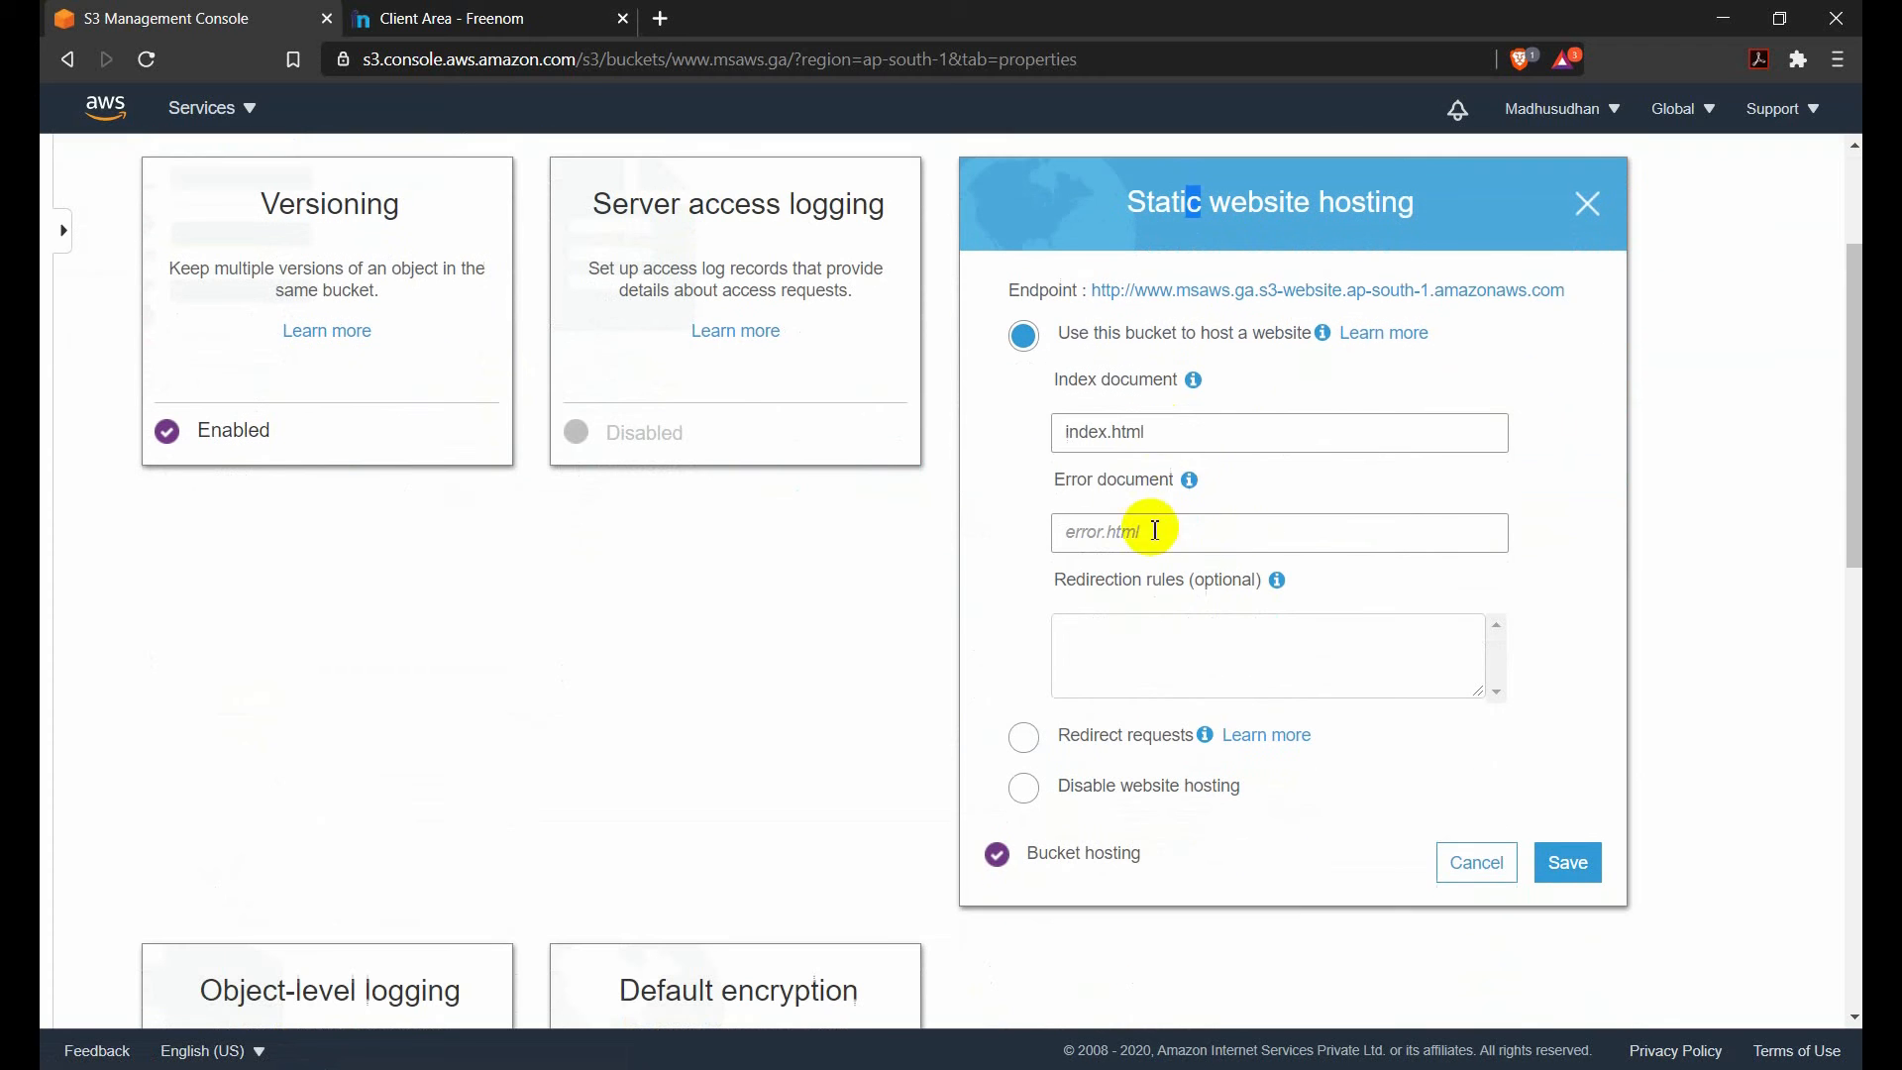
click(1155, 432)
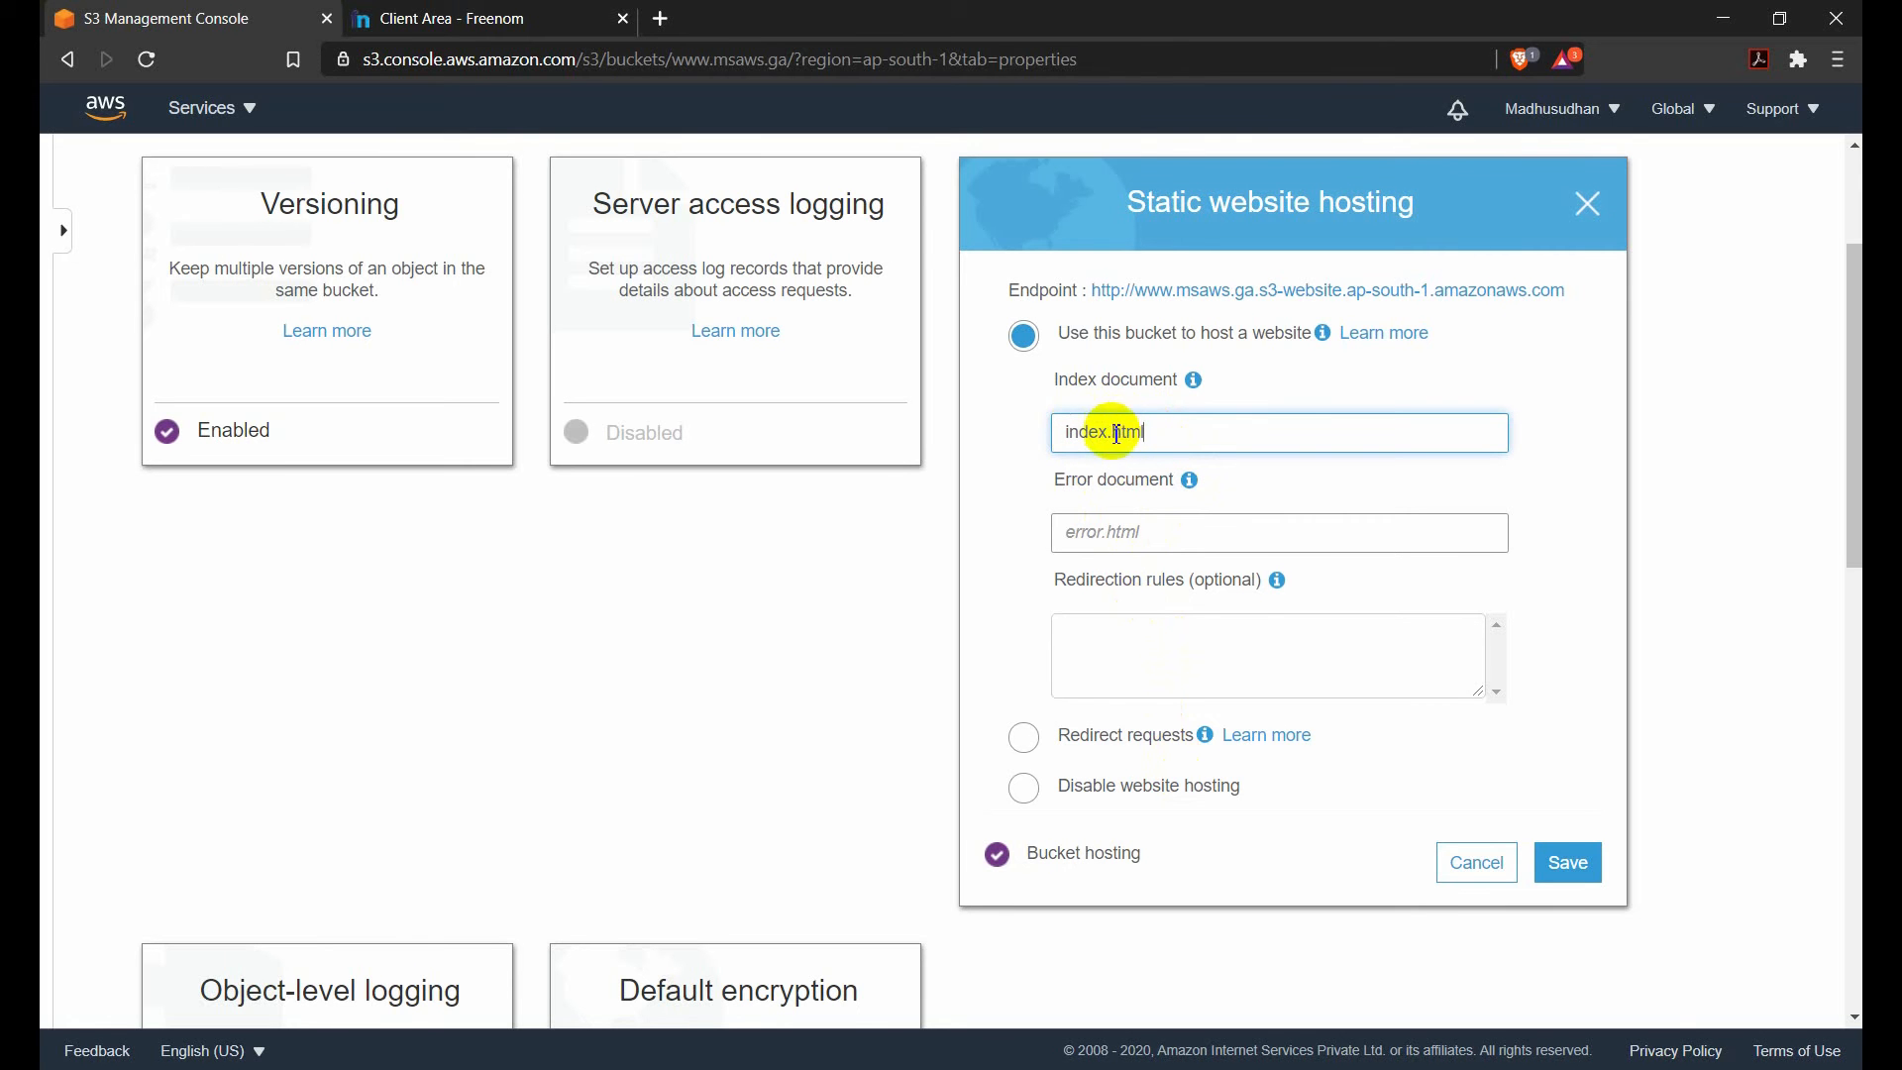
scroll(1162, 629, up, 1)
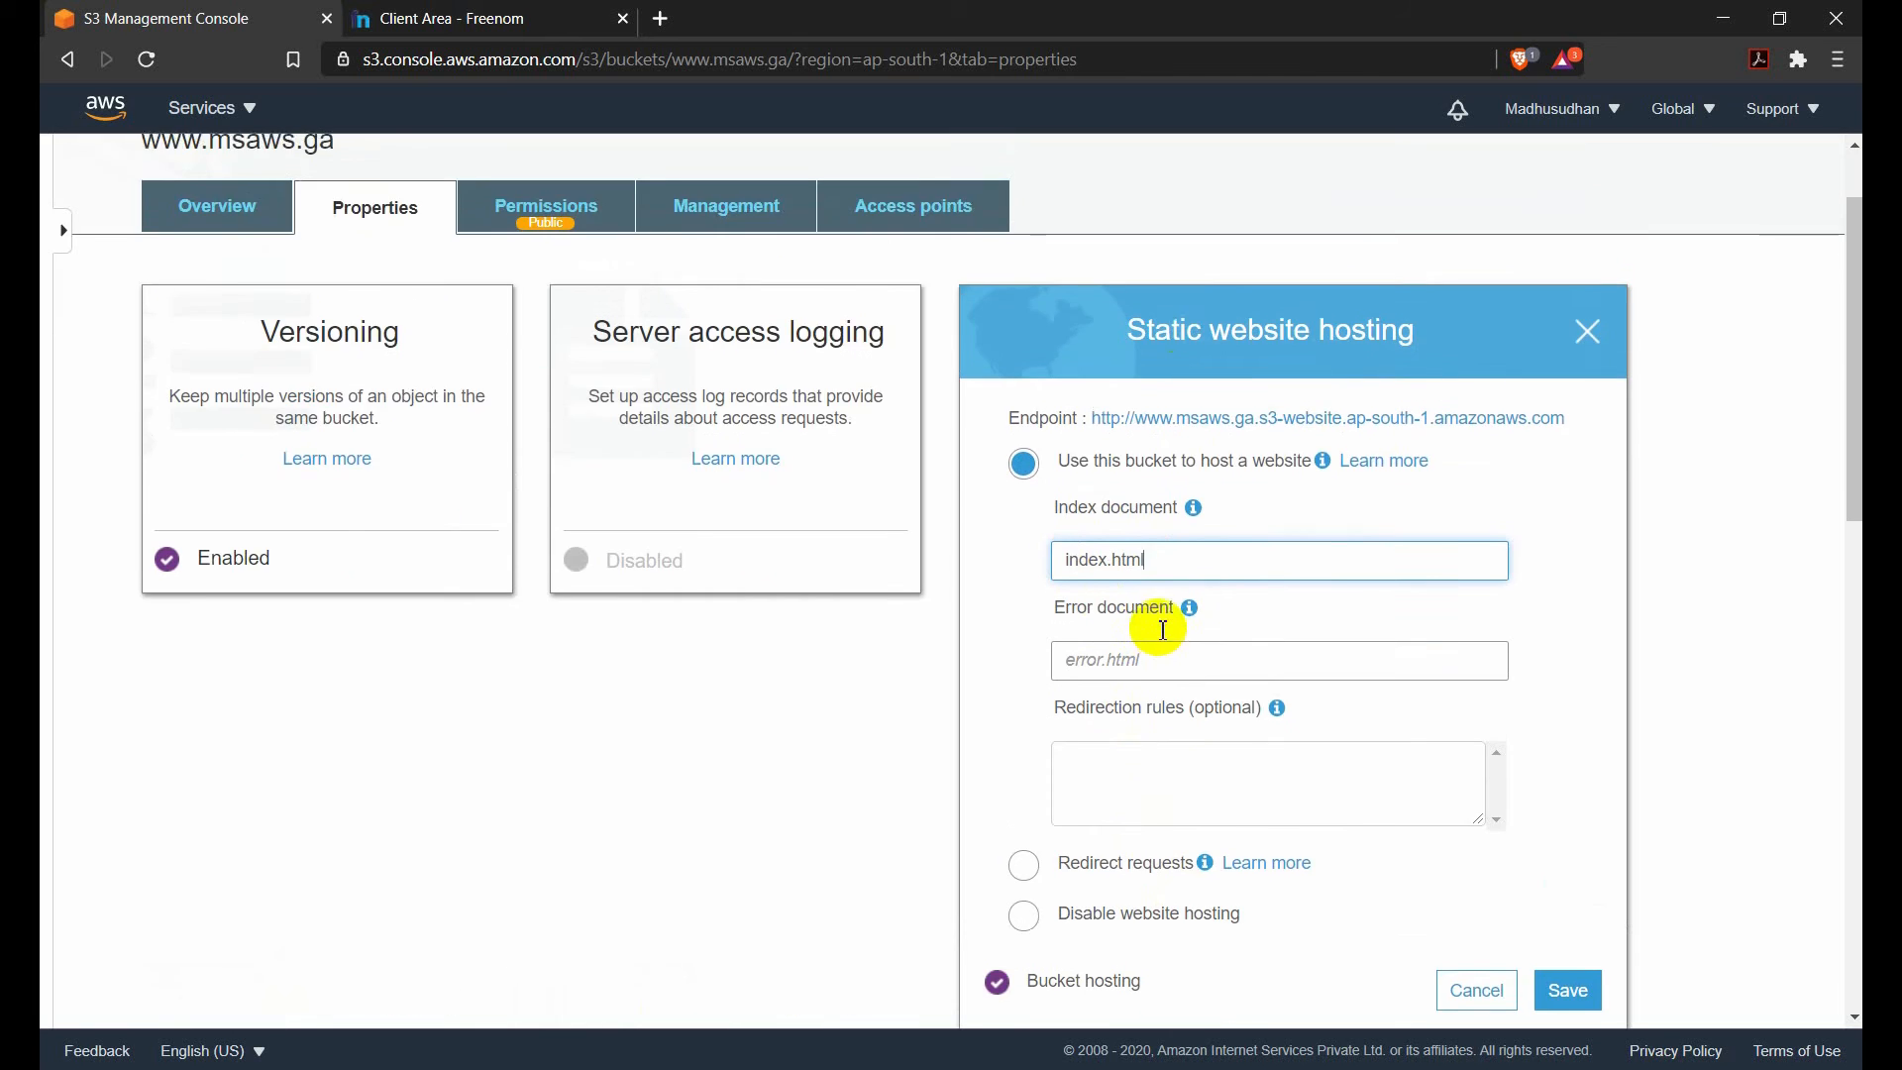
scroll(1209, 605, up, 1)
scroll(1139, 505, down, 1)
Open the bucket's website endpoint and inspect the address and connection security information of the site.
click(1191, 433)
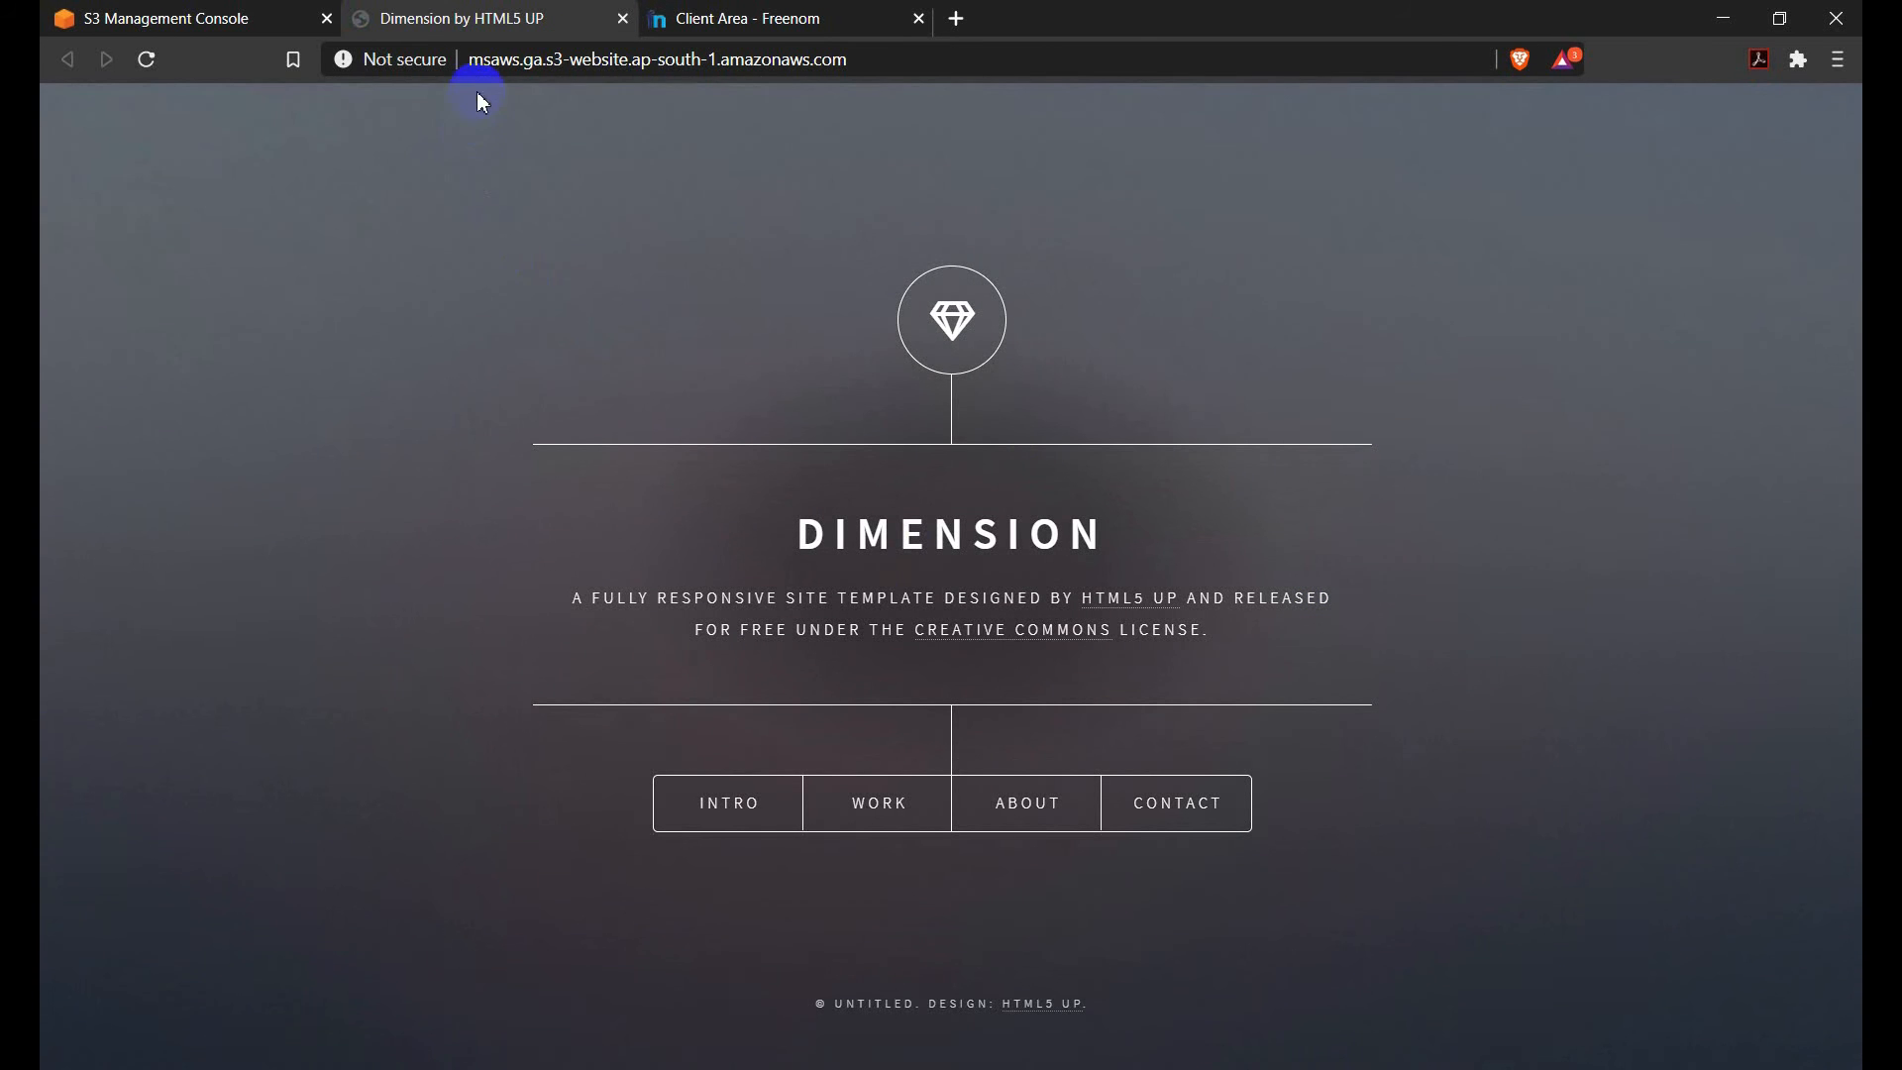
drag(474, 63, 841, 91)
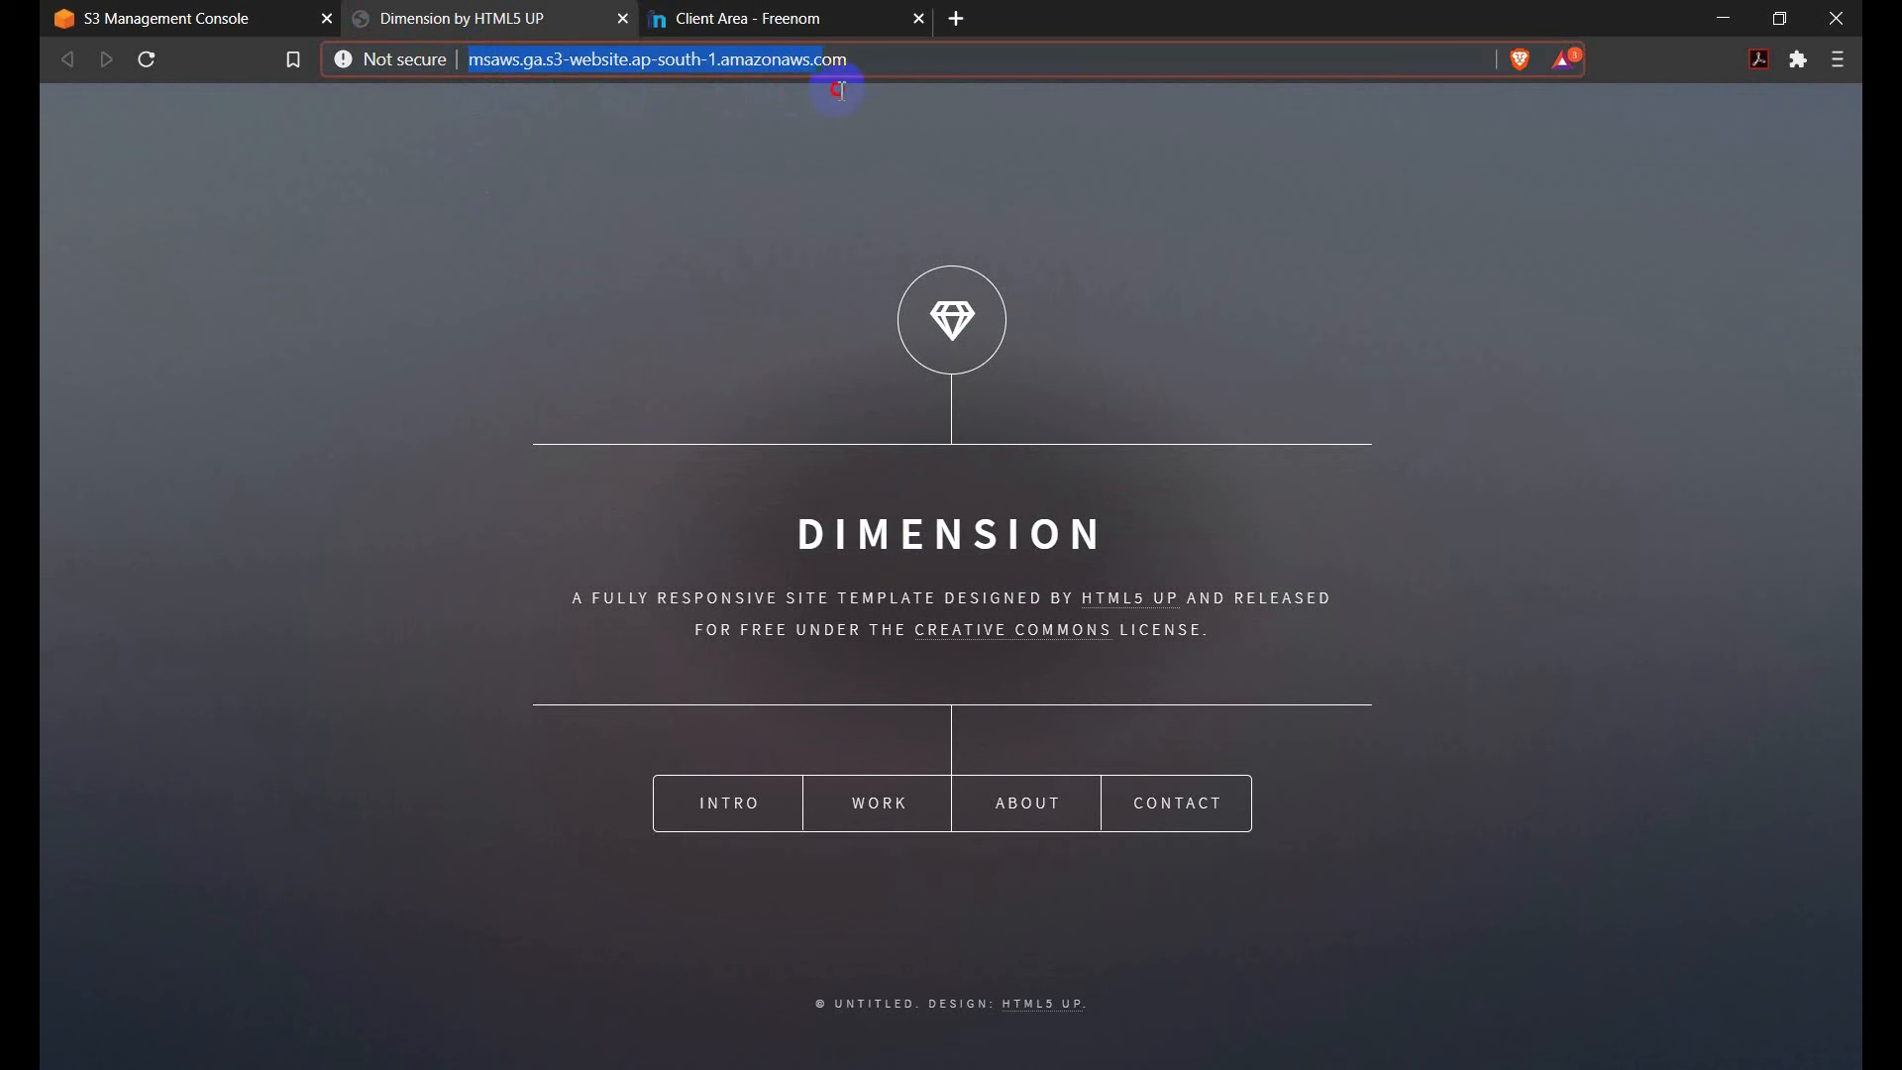
click(414, 61)
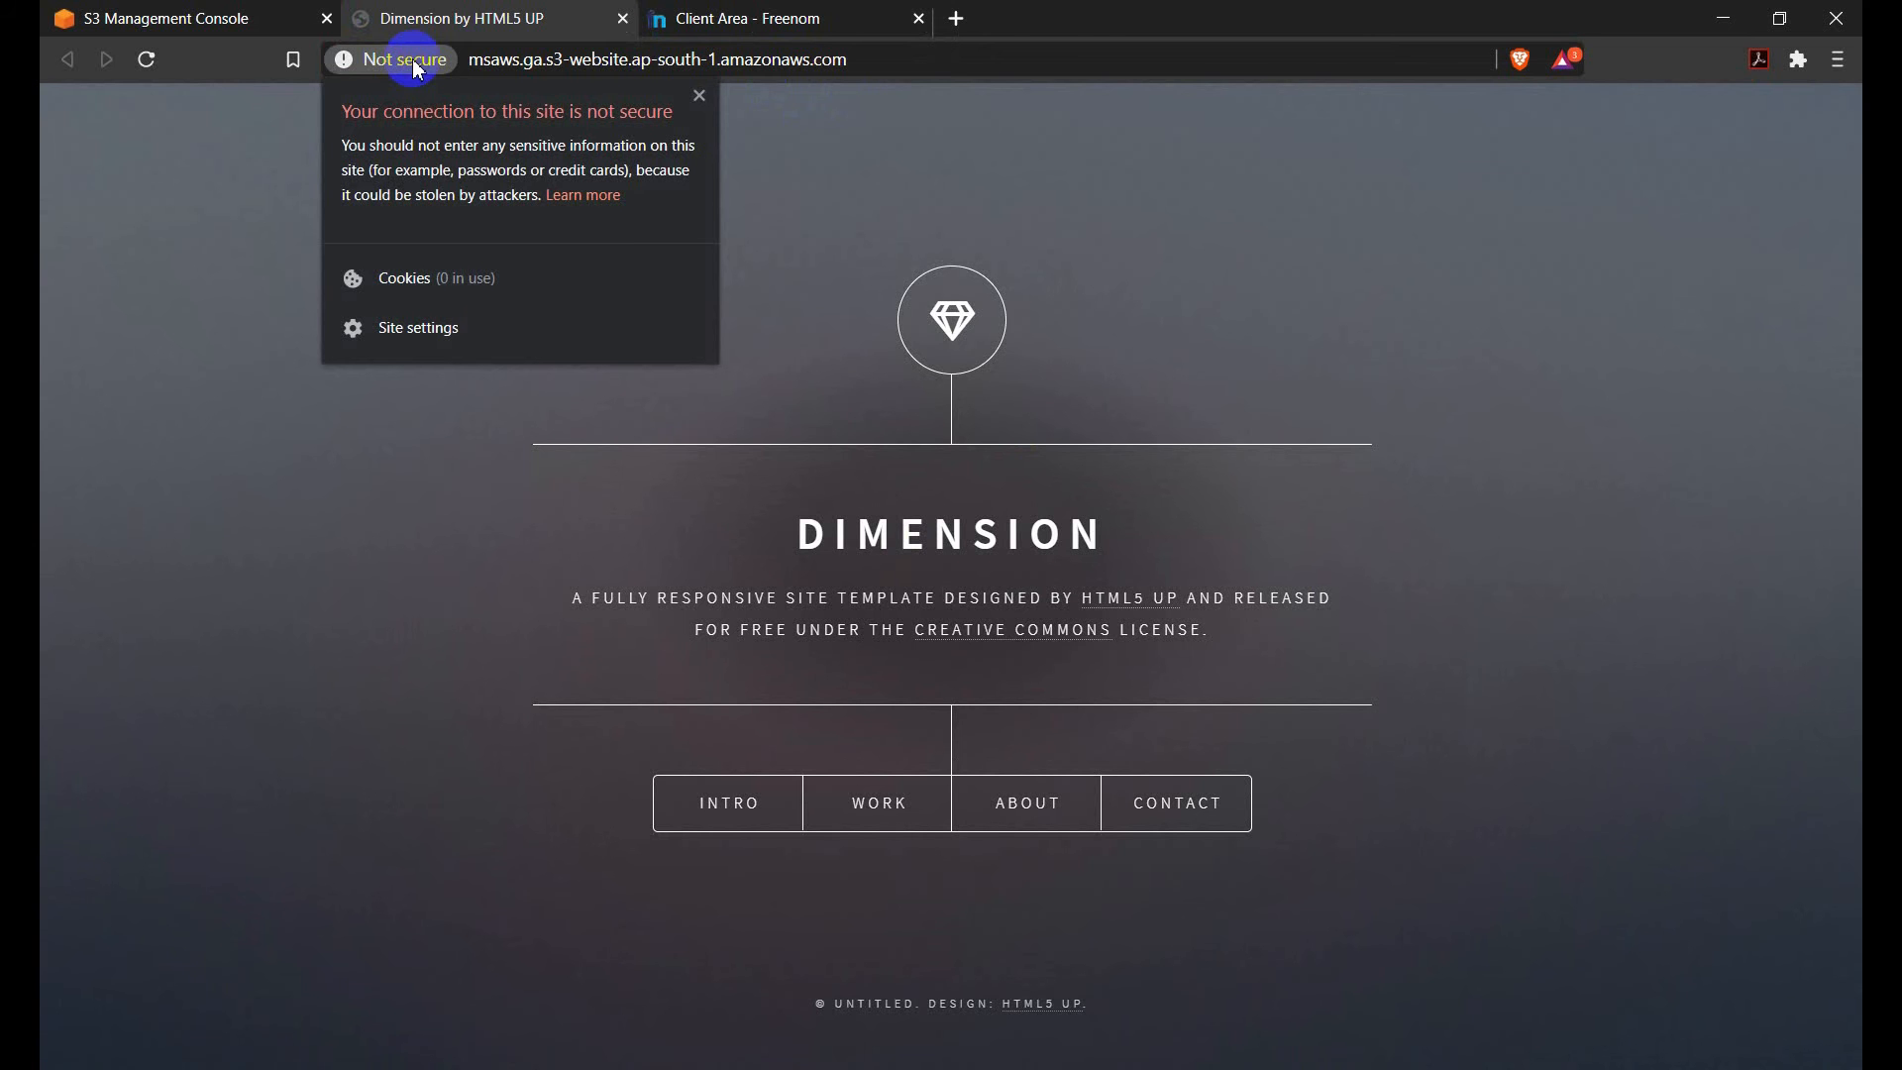
click(730, 560)
click(785, 832)
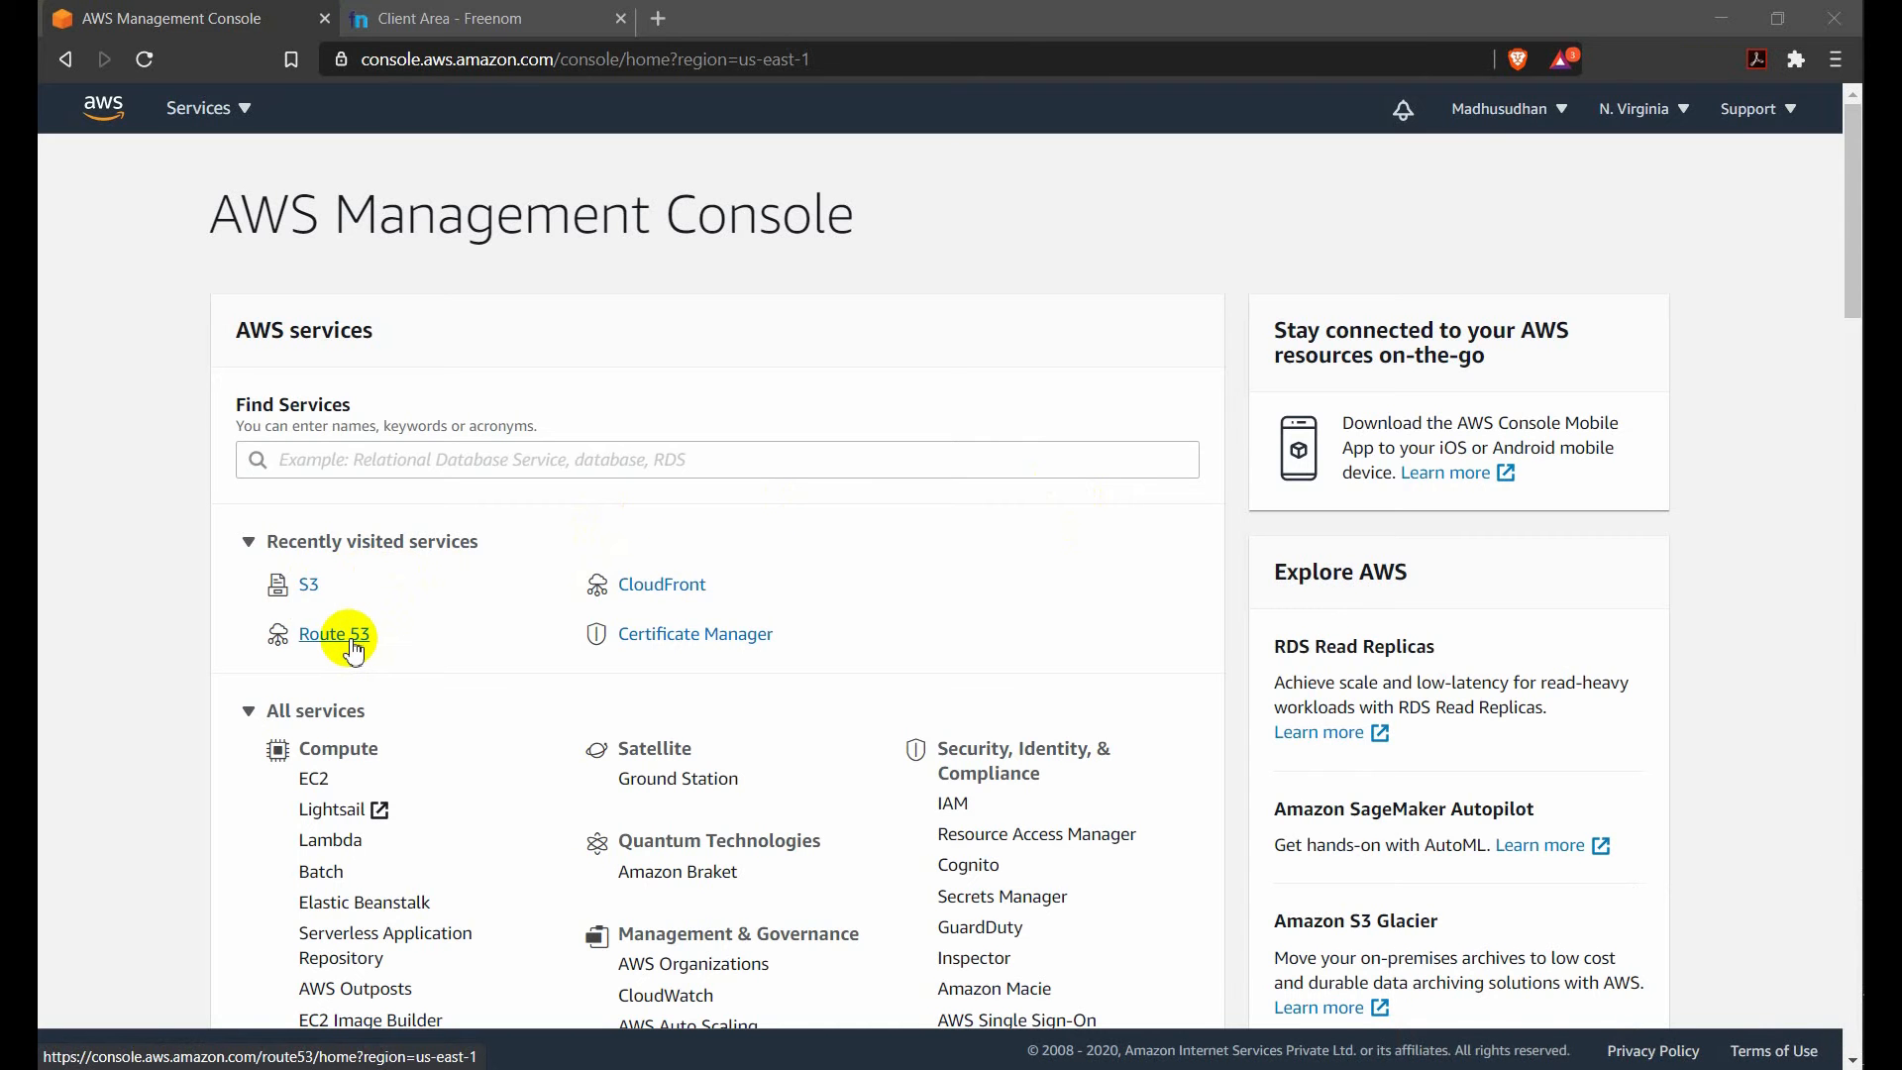
Check the custom nameservers of msaws.ga in the Freenom client area and open Route 53 in the AWS console.
click(514, 12)
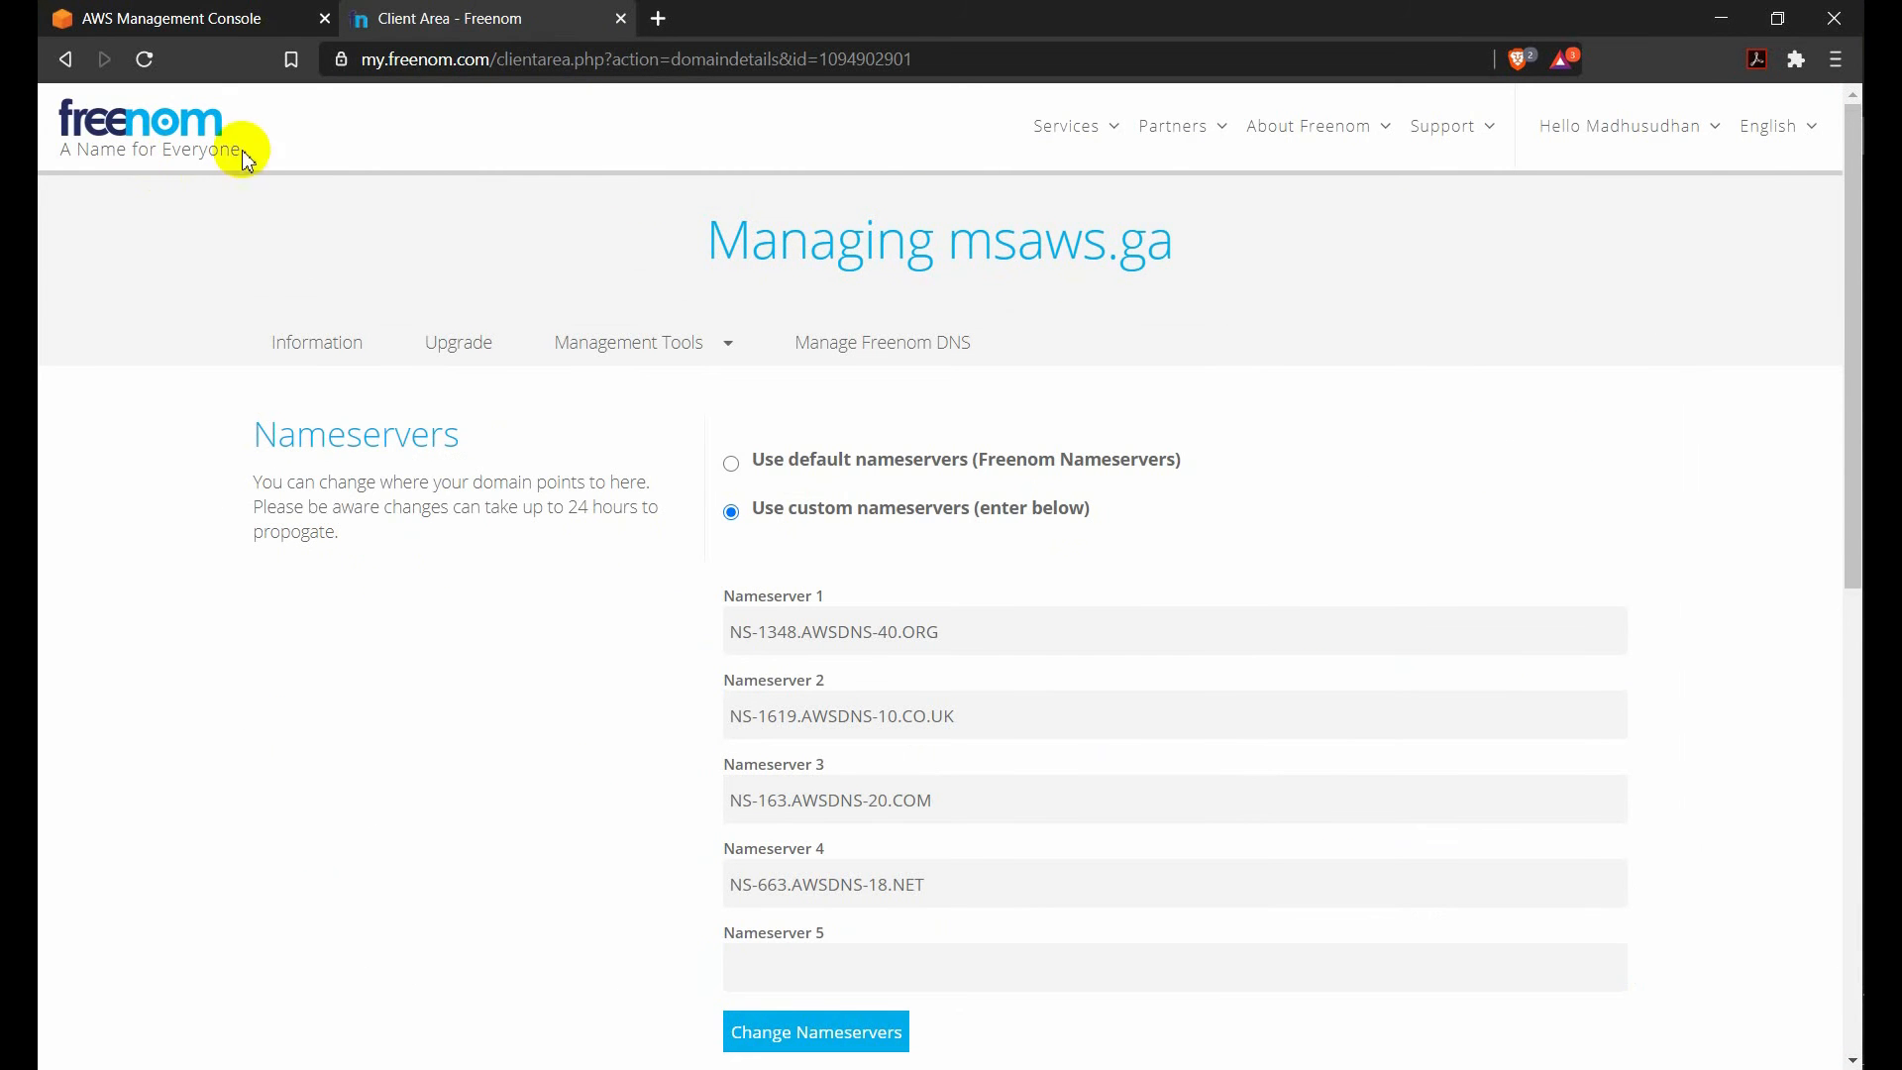
click(183, 18)
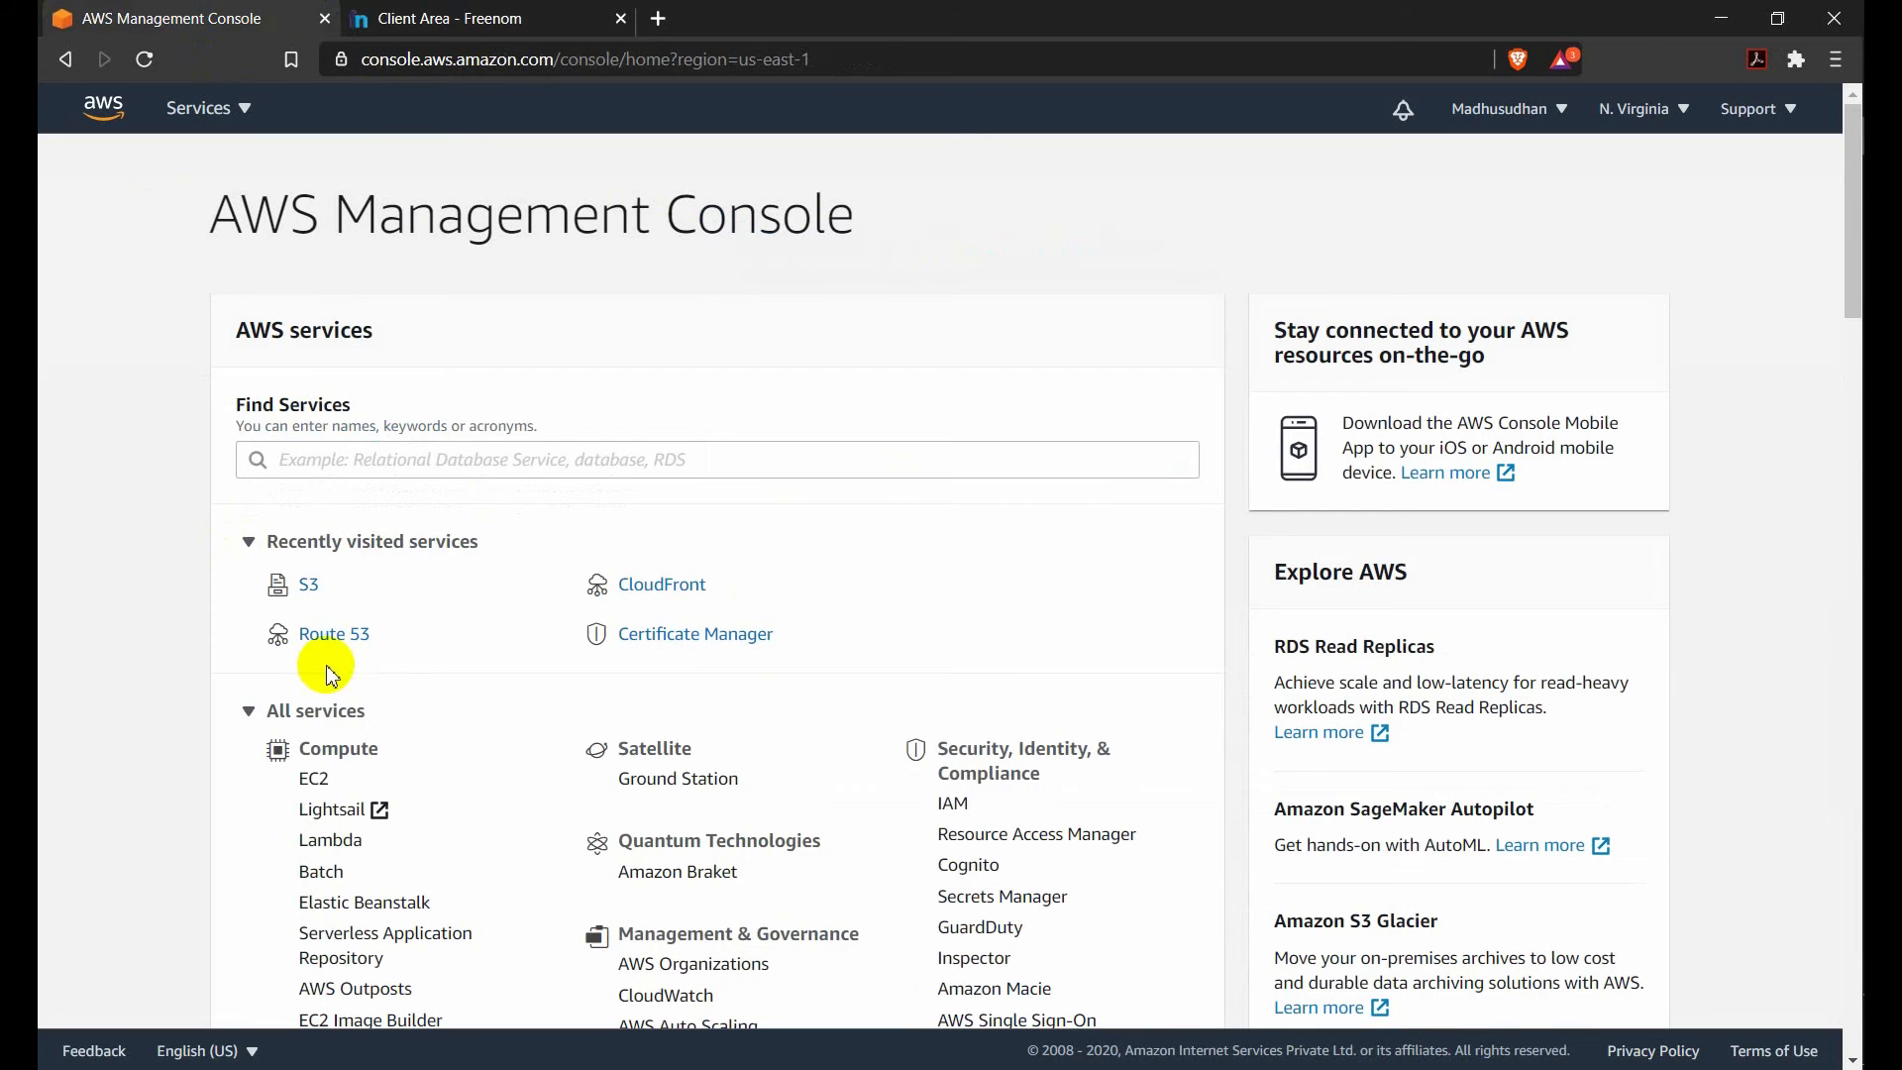
click(337, 635)
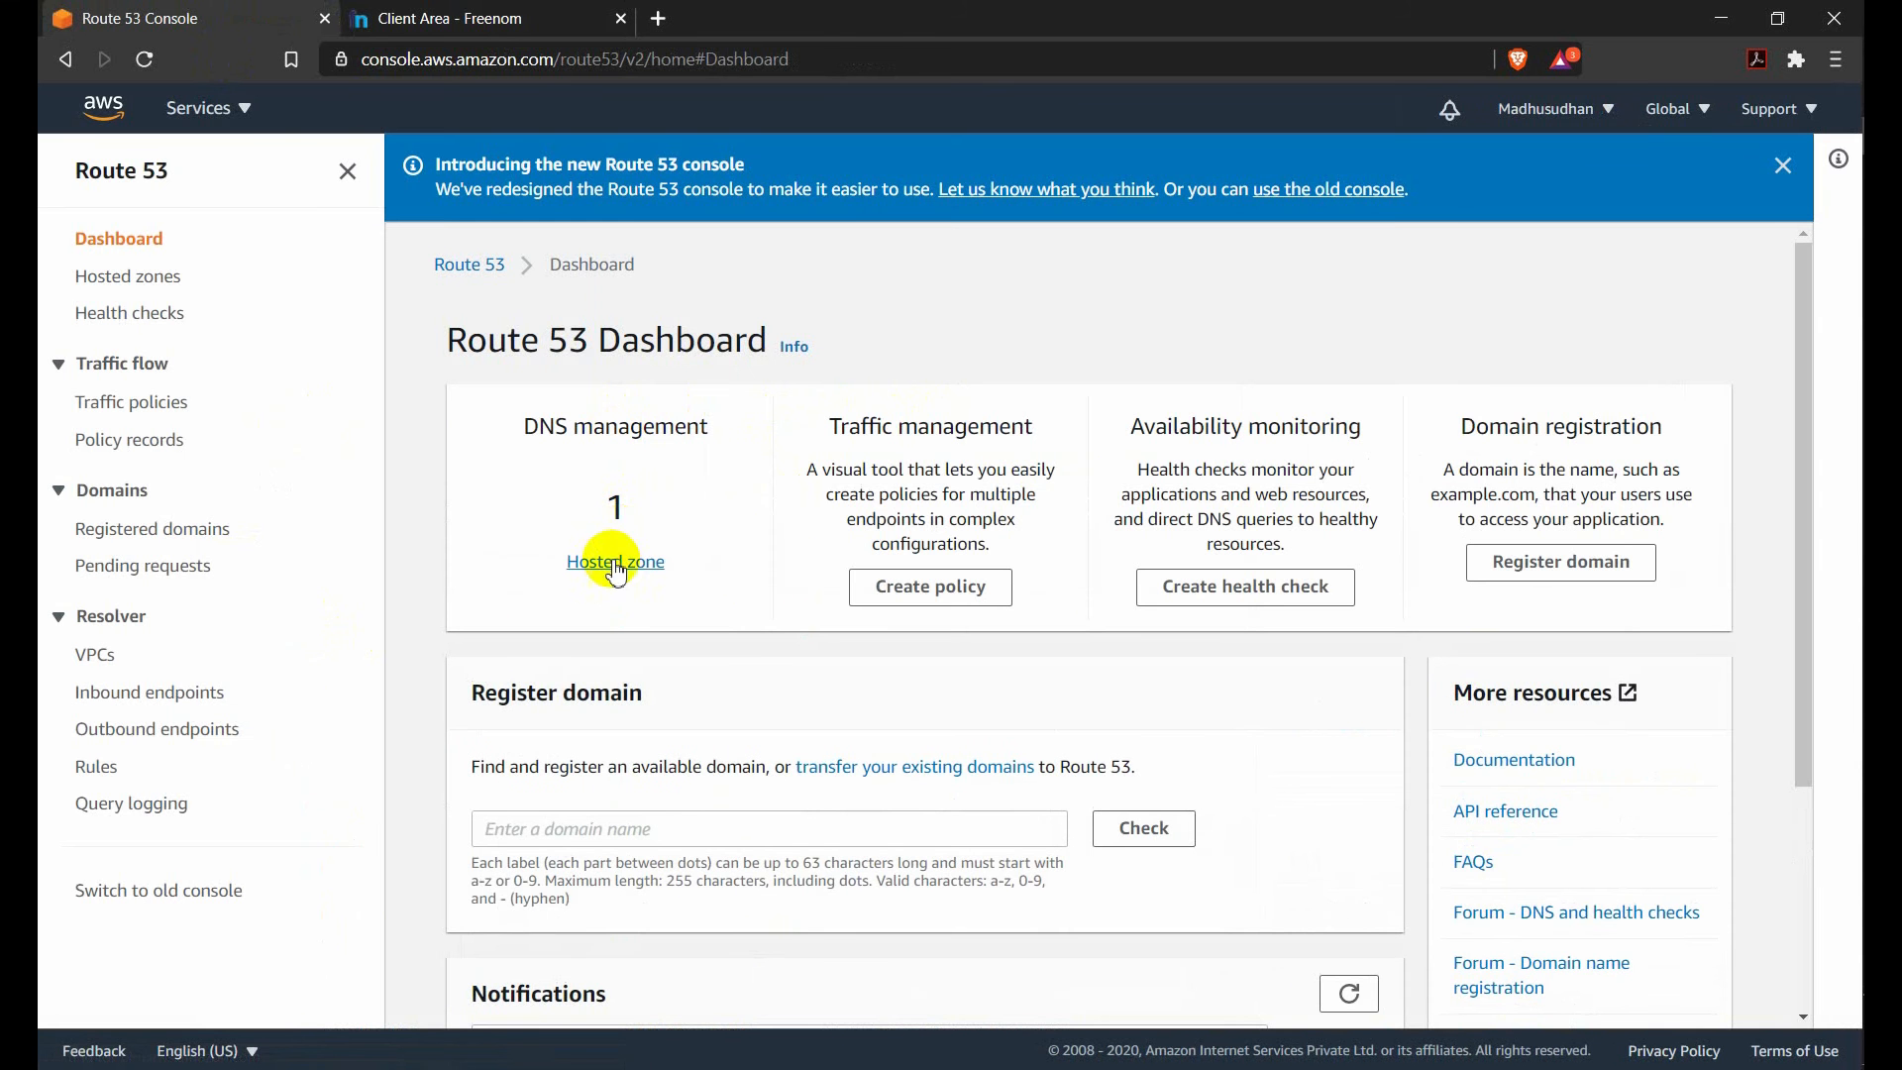
Start creating a Route 53 hosted zone and enter the Freenom domain msaws.ga as its domain name.
click(646, 561)
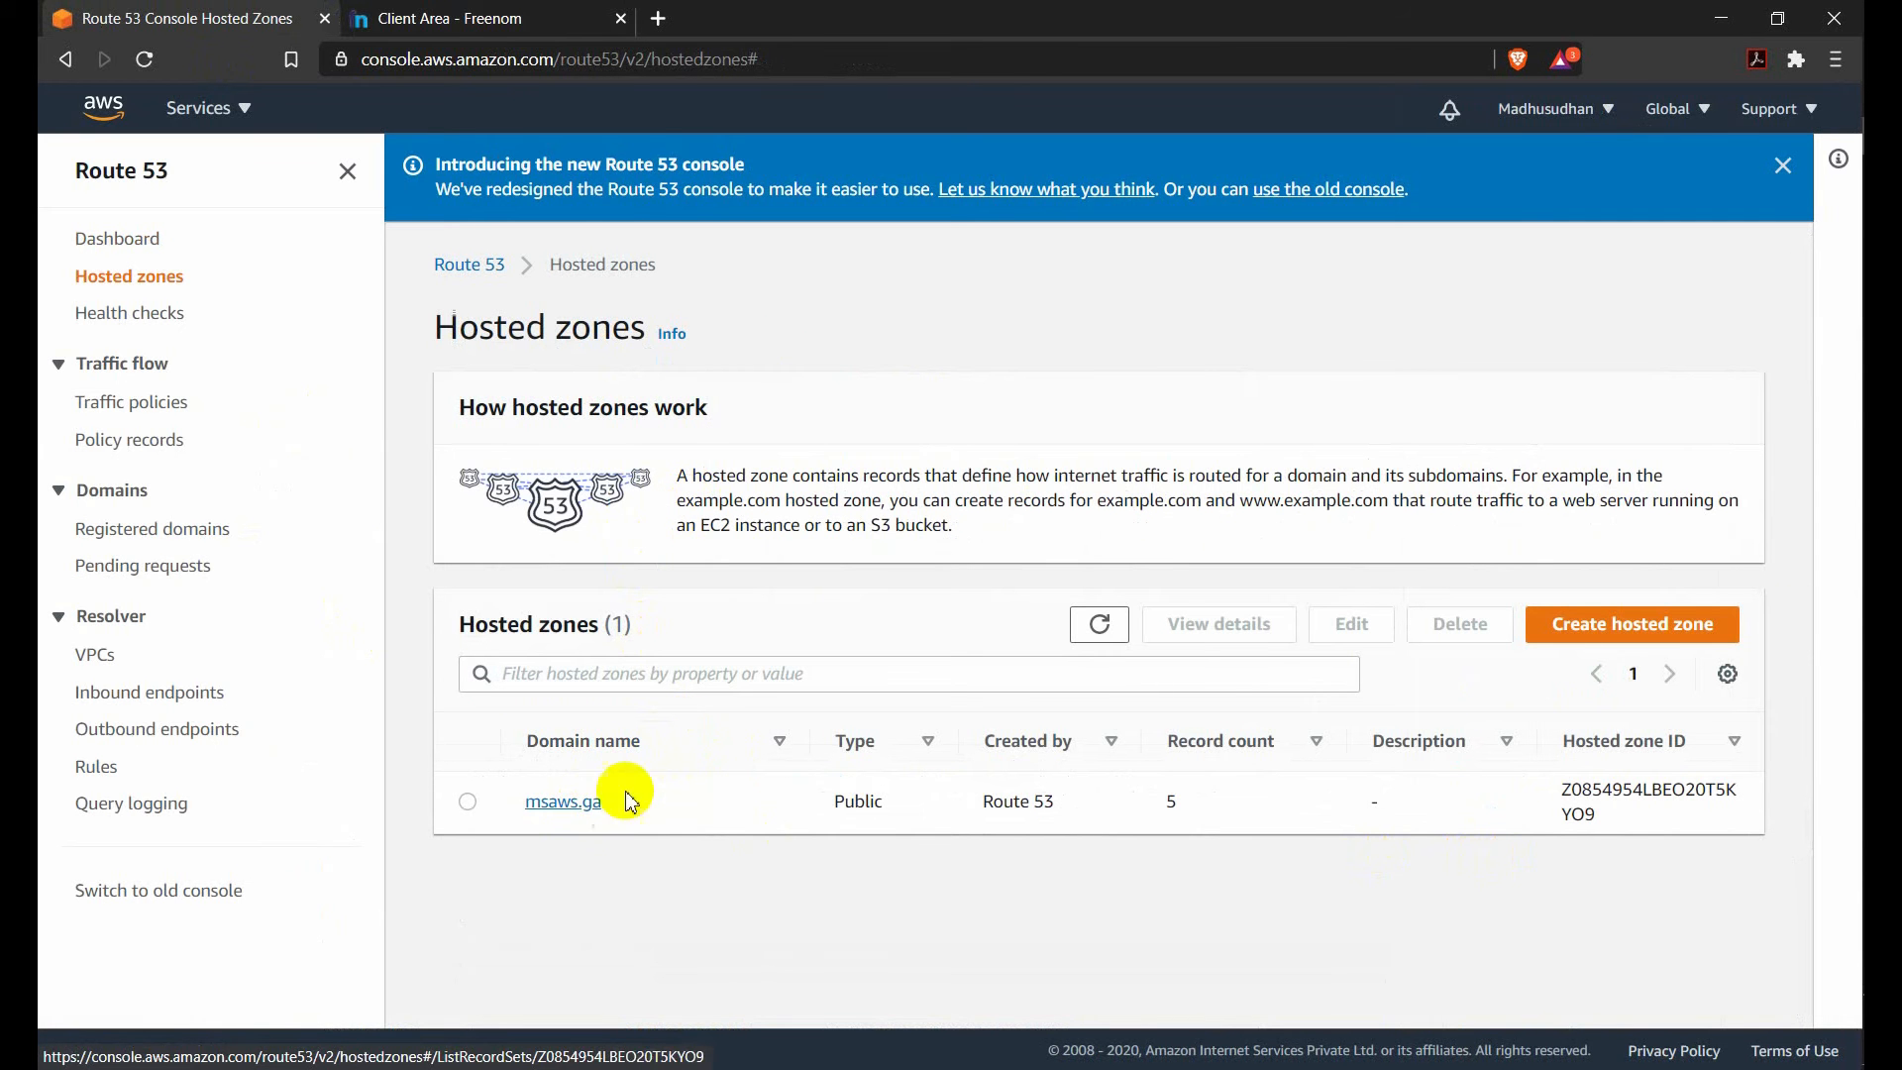
click(1583, 637)
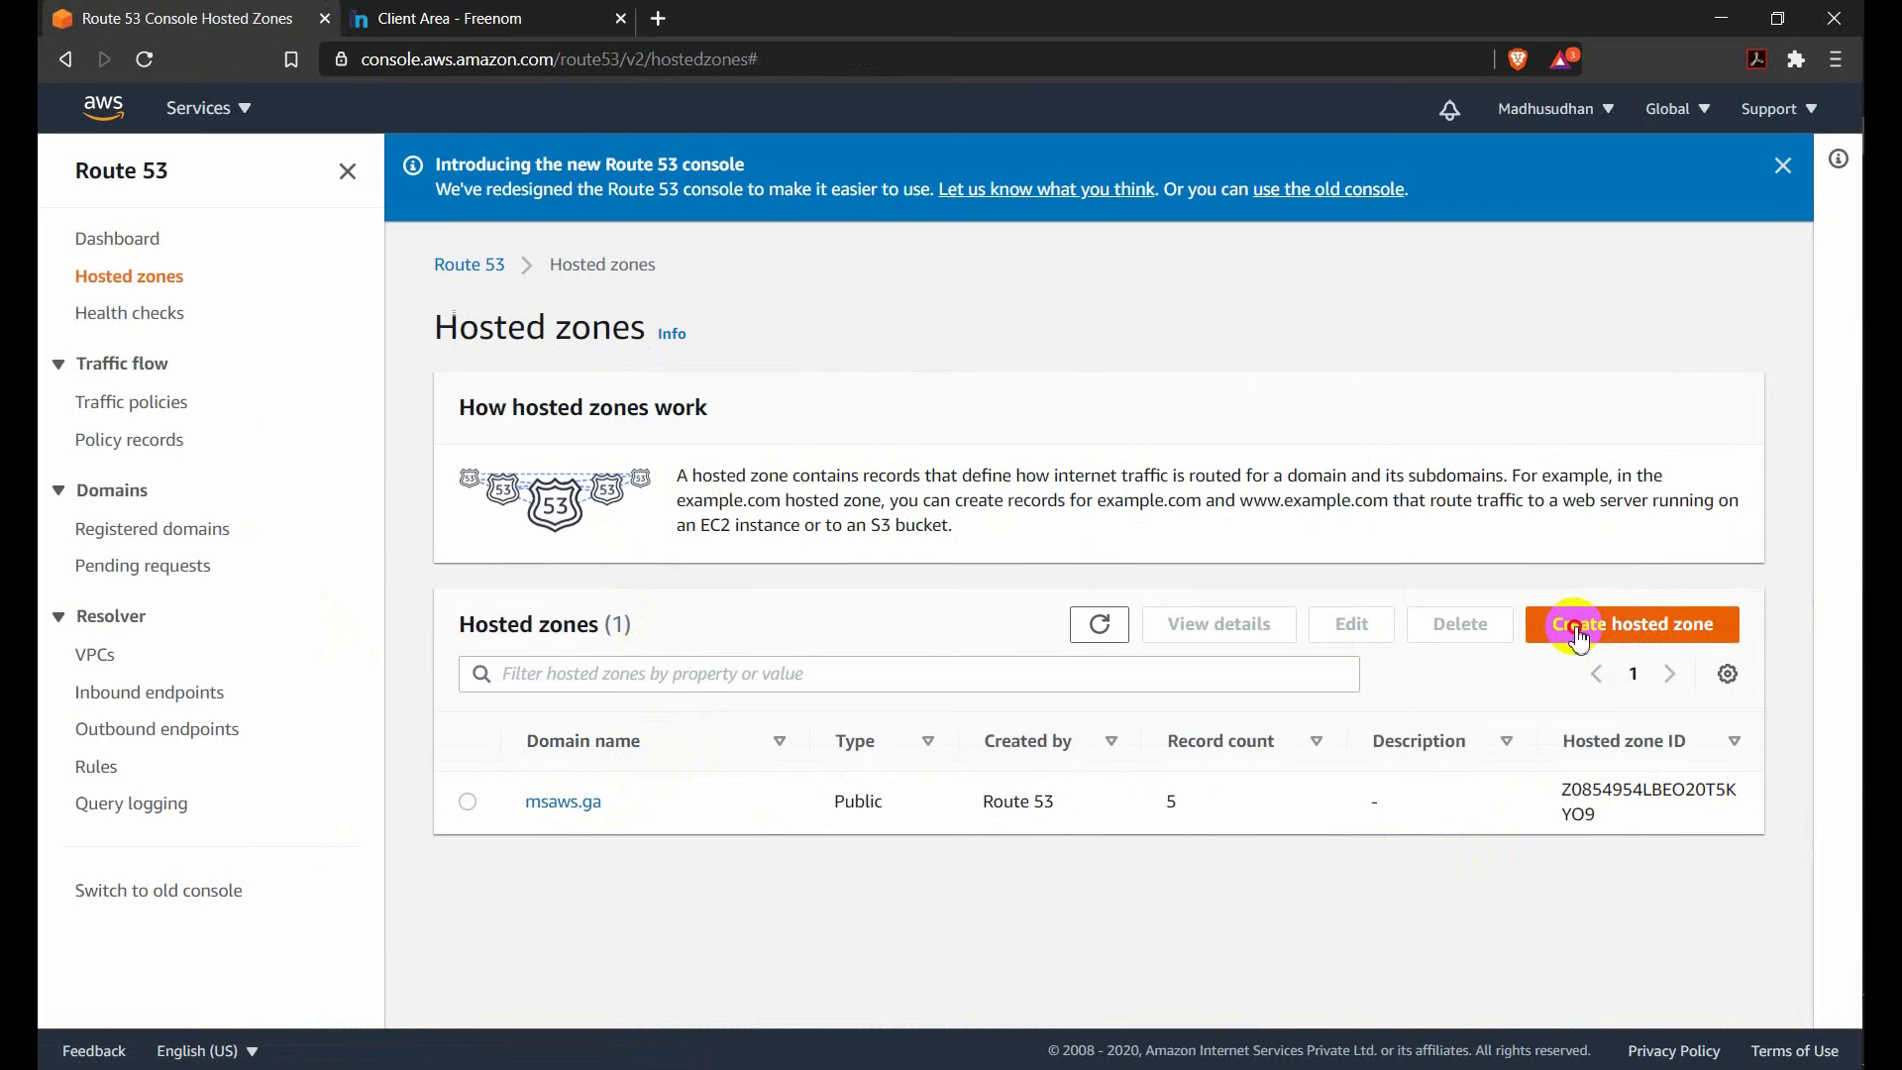
click(520, 12)
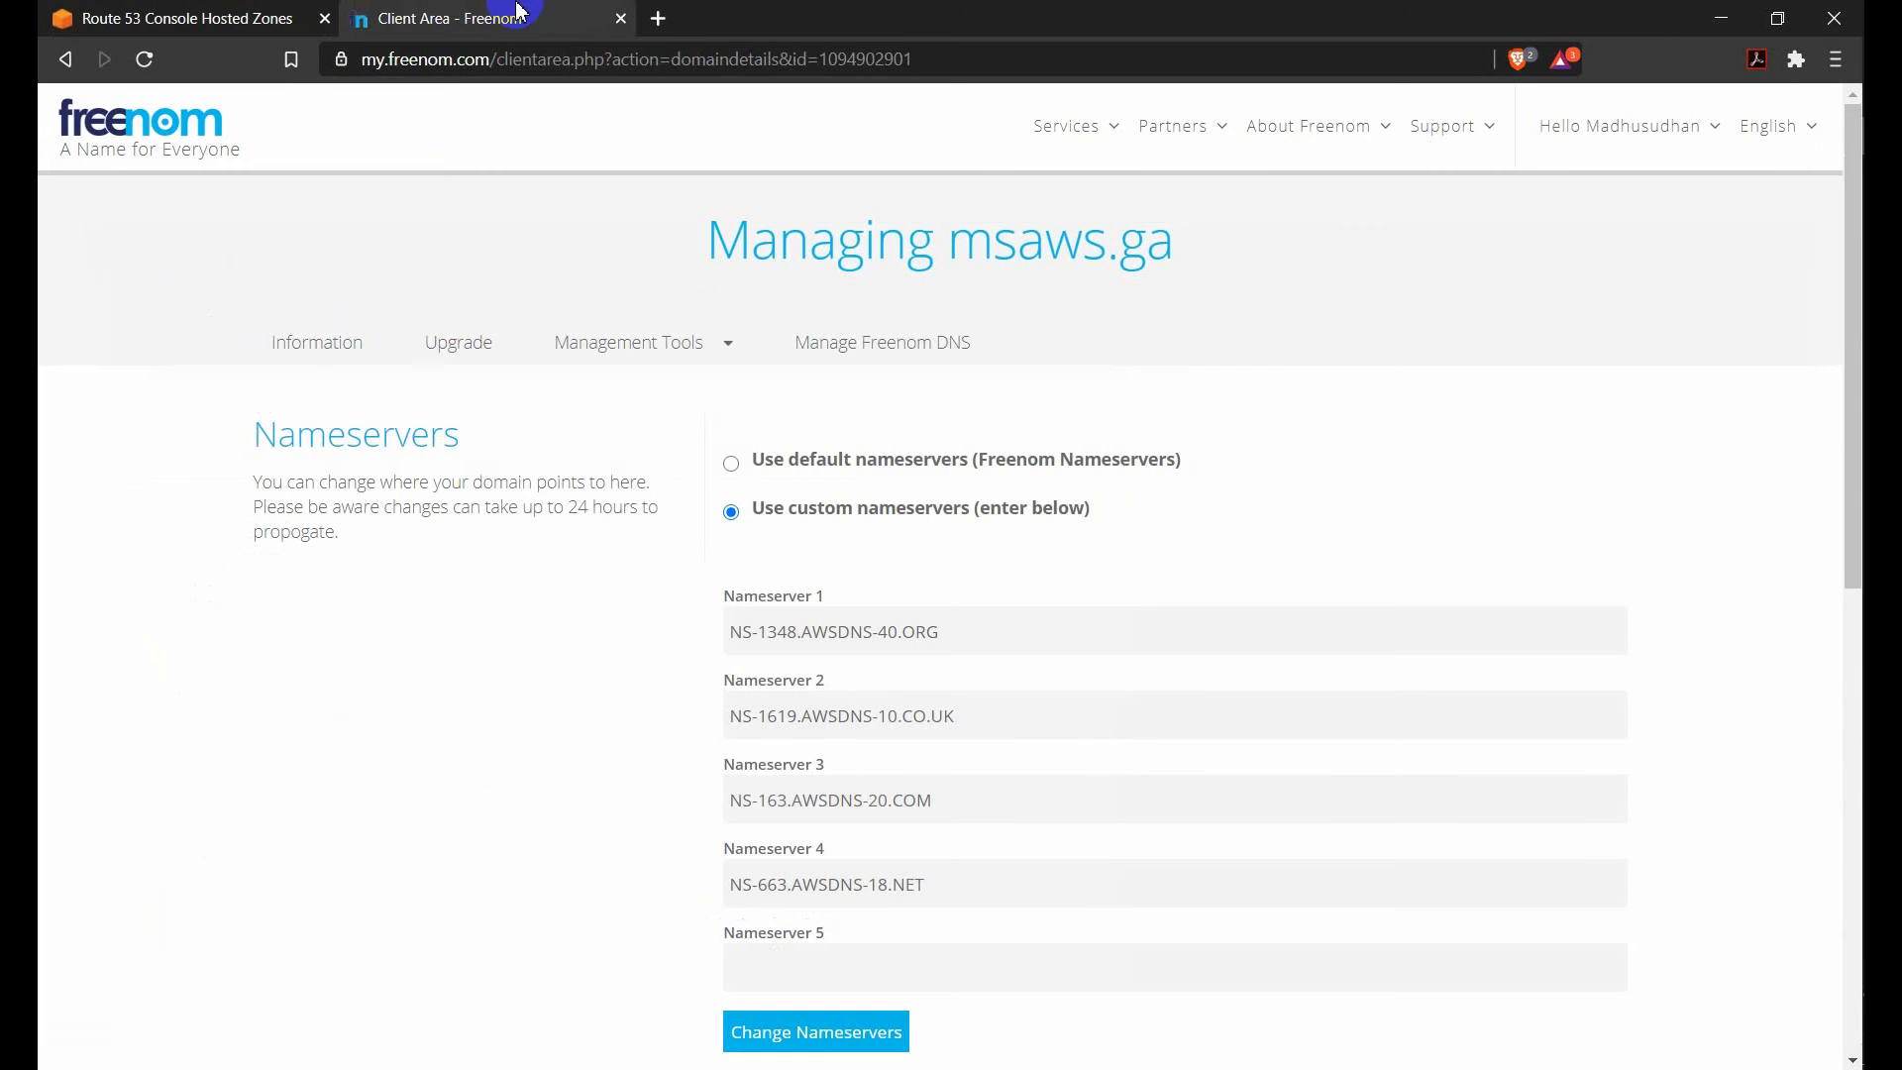
click(180, 8)
click(429, 6)
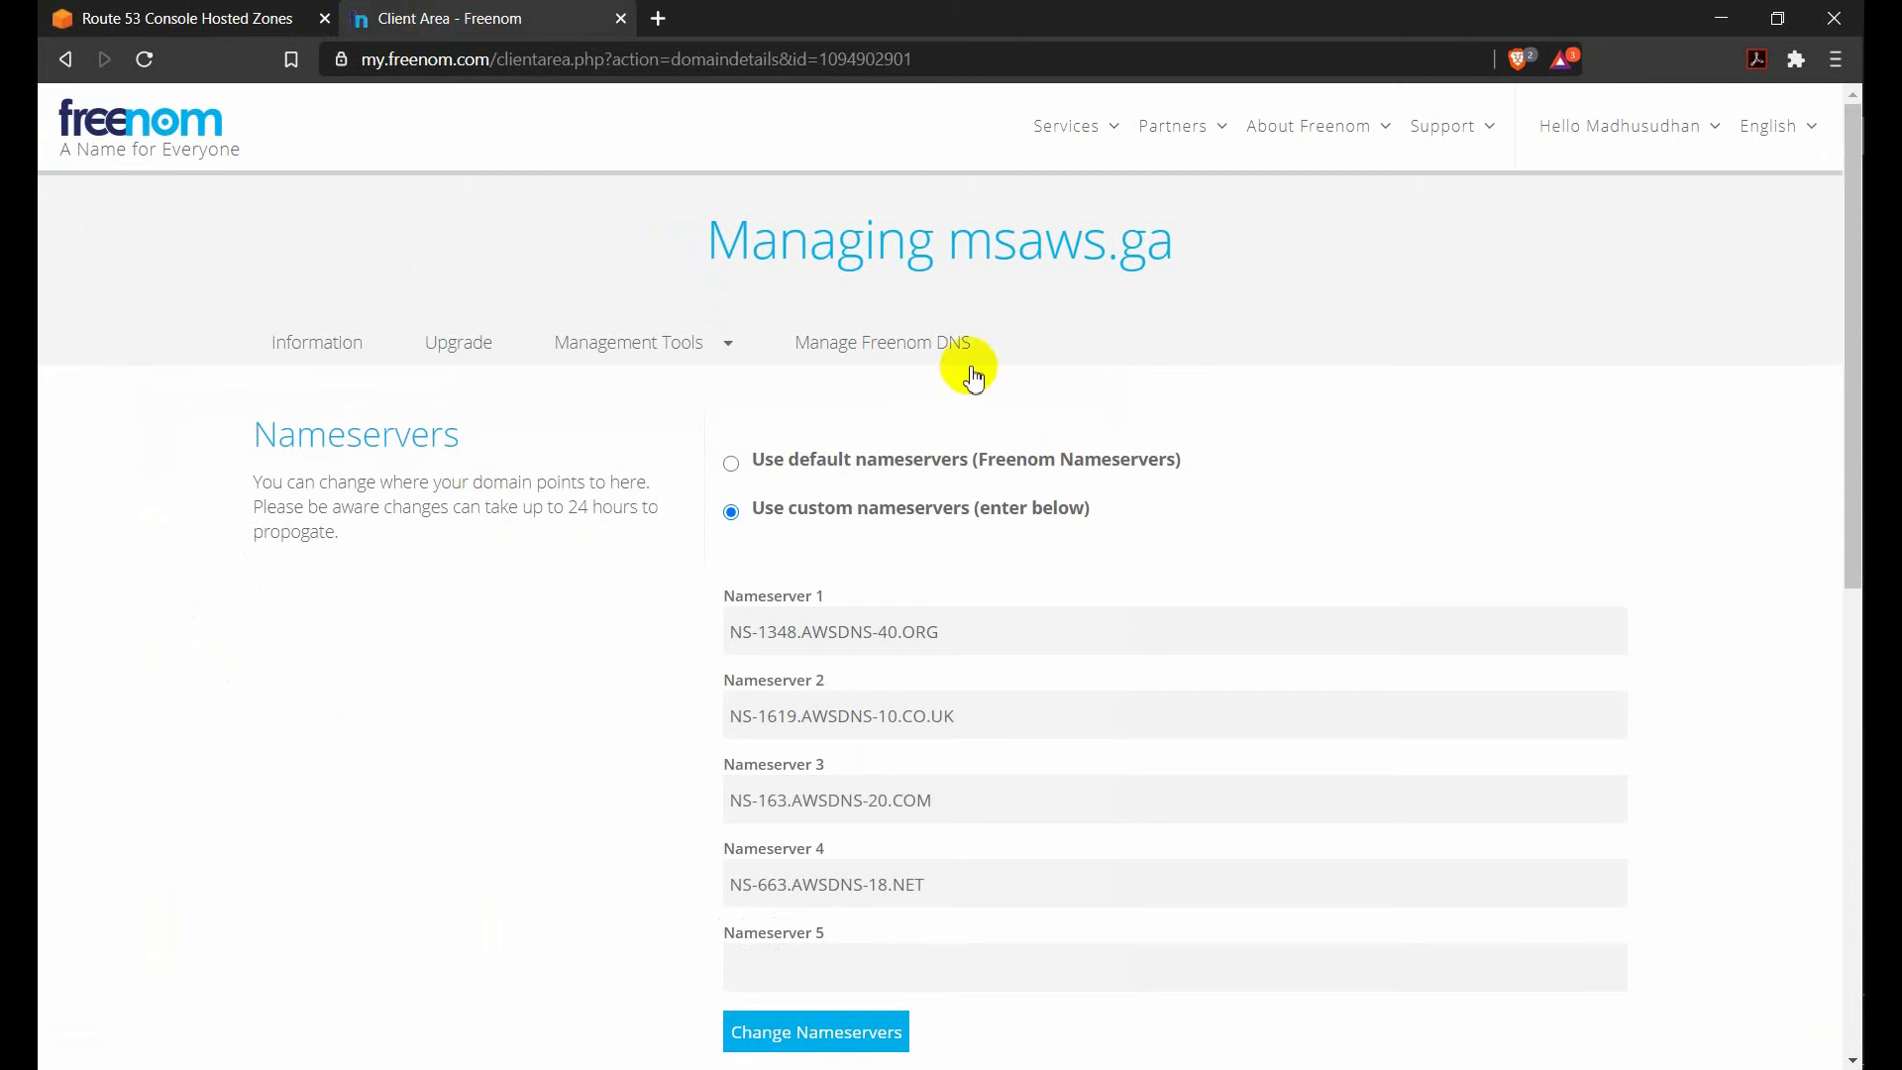
drag(953, 243, 1173, 253)
click(181, 18)
click(320, 578)
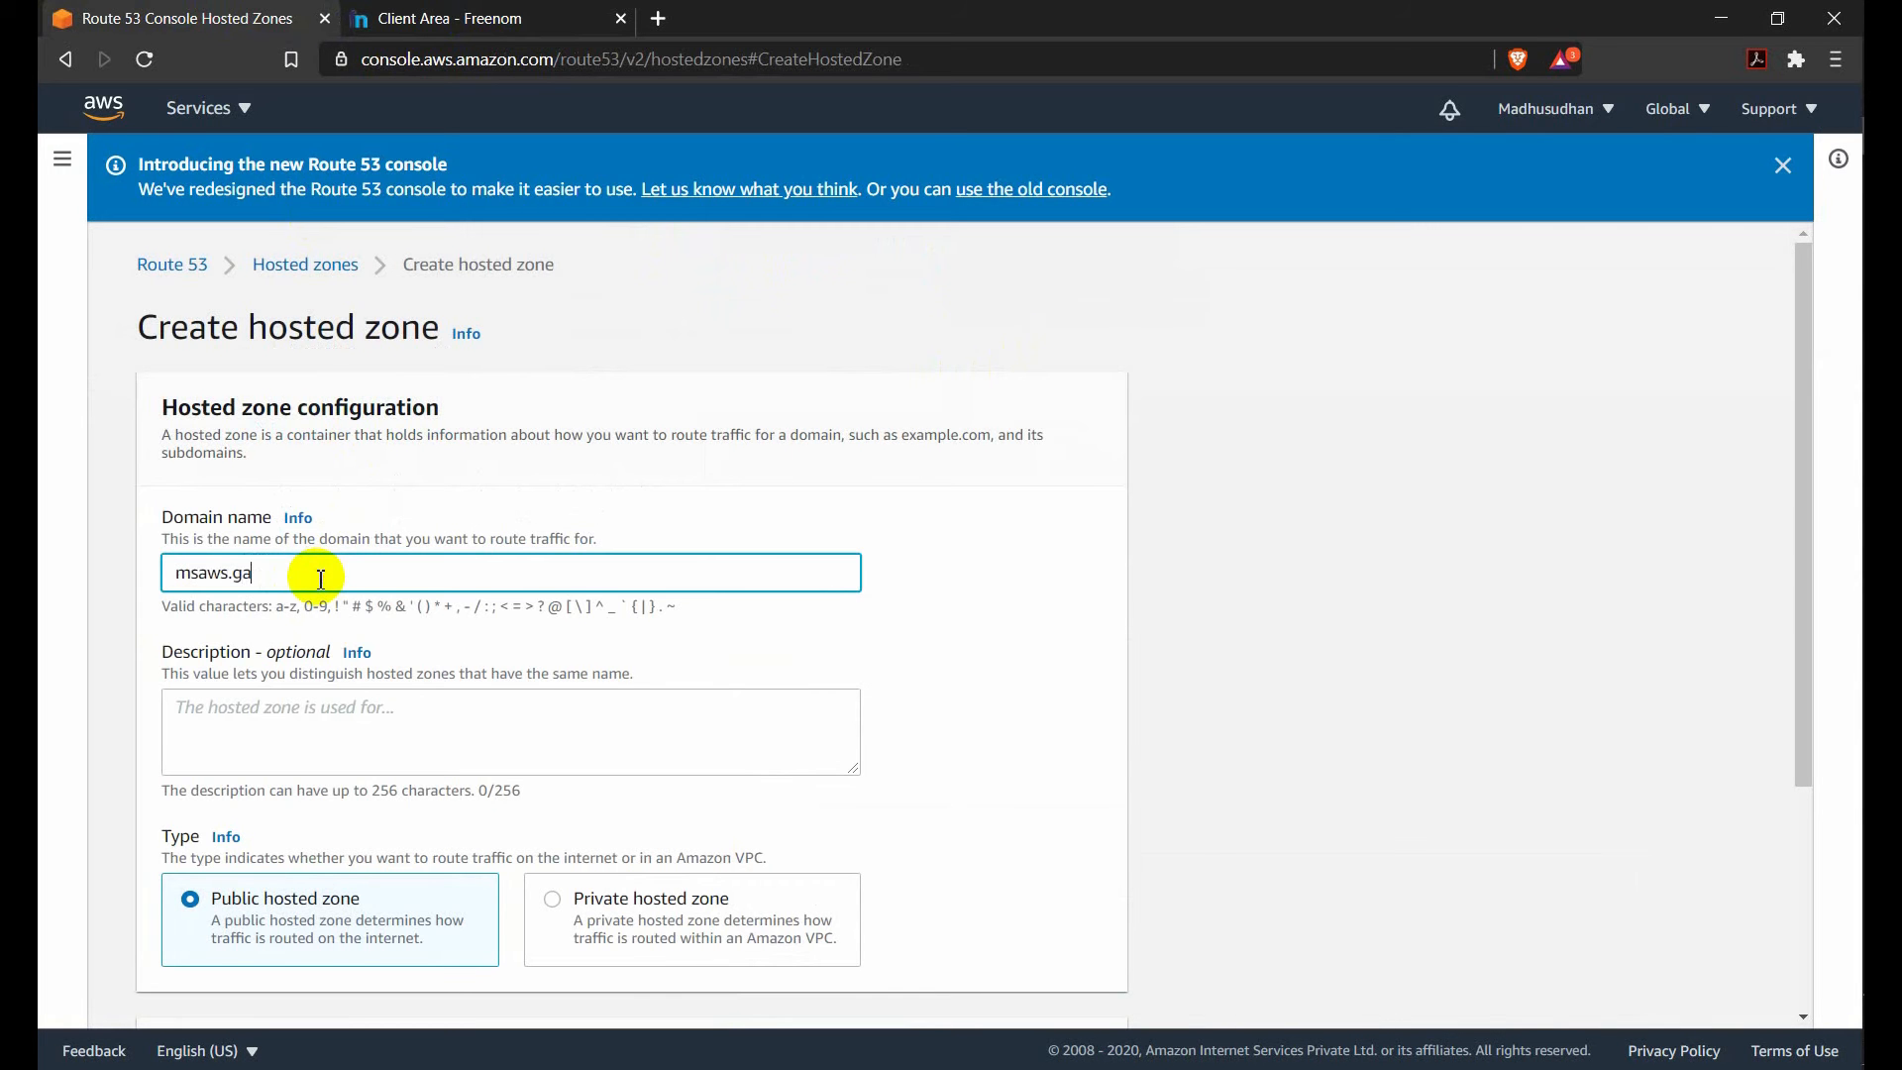
Enter "this is my first s3 bucket website hosting session." as the description, review the public hosted zone type, and cancel the hosted zone creation.
click(233, 711)
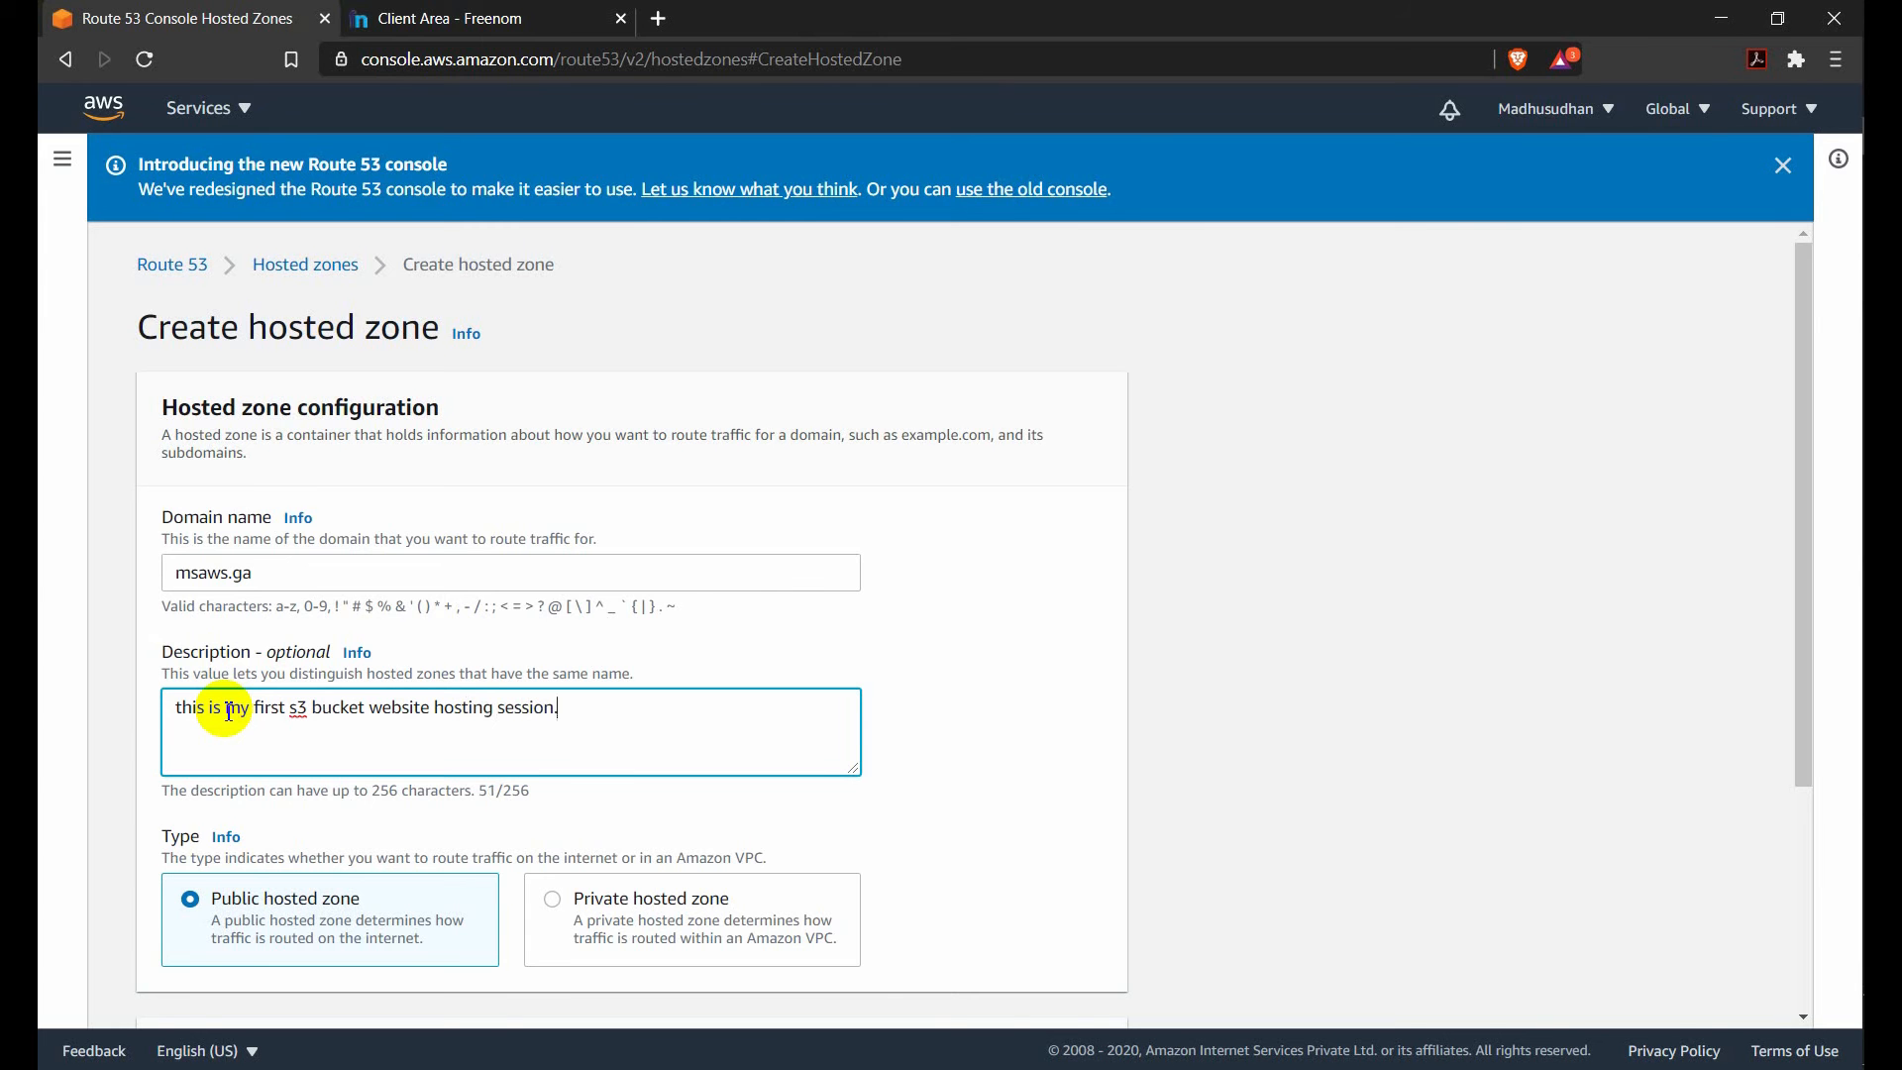
scroll(396, 426, down, 3)
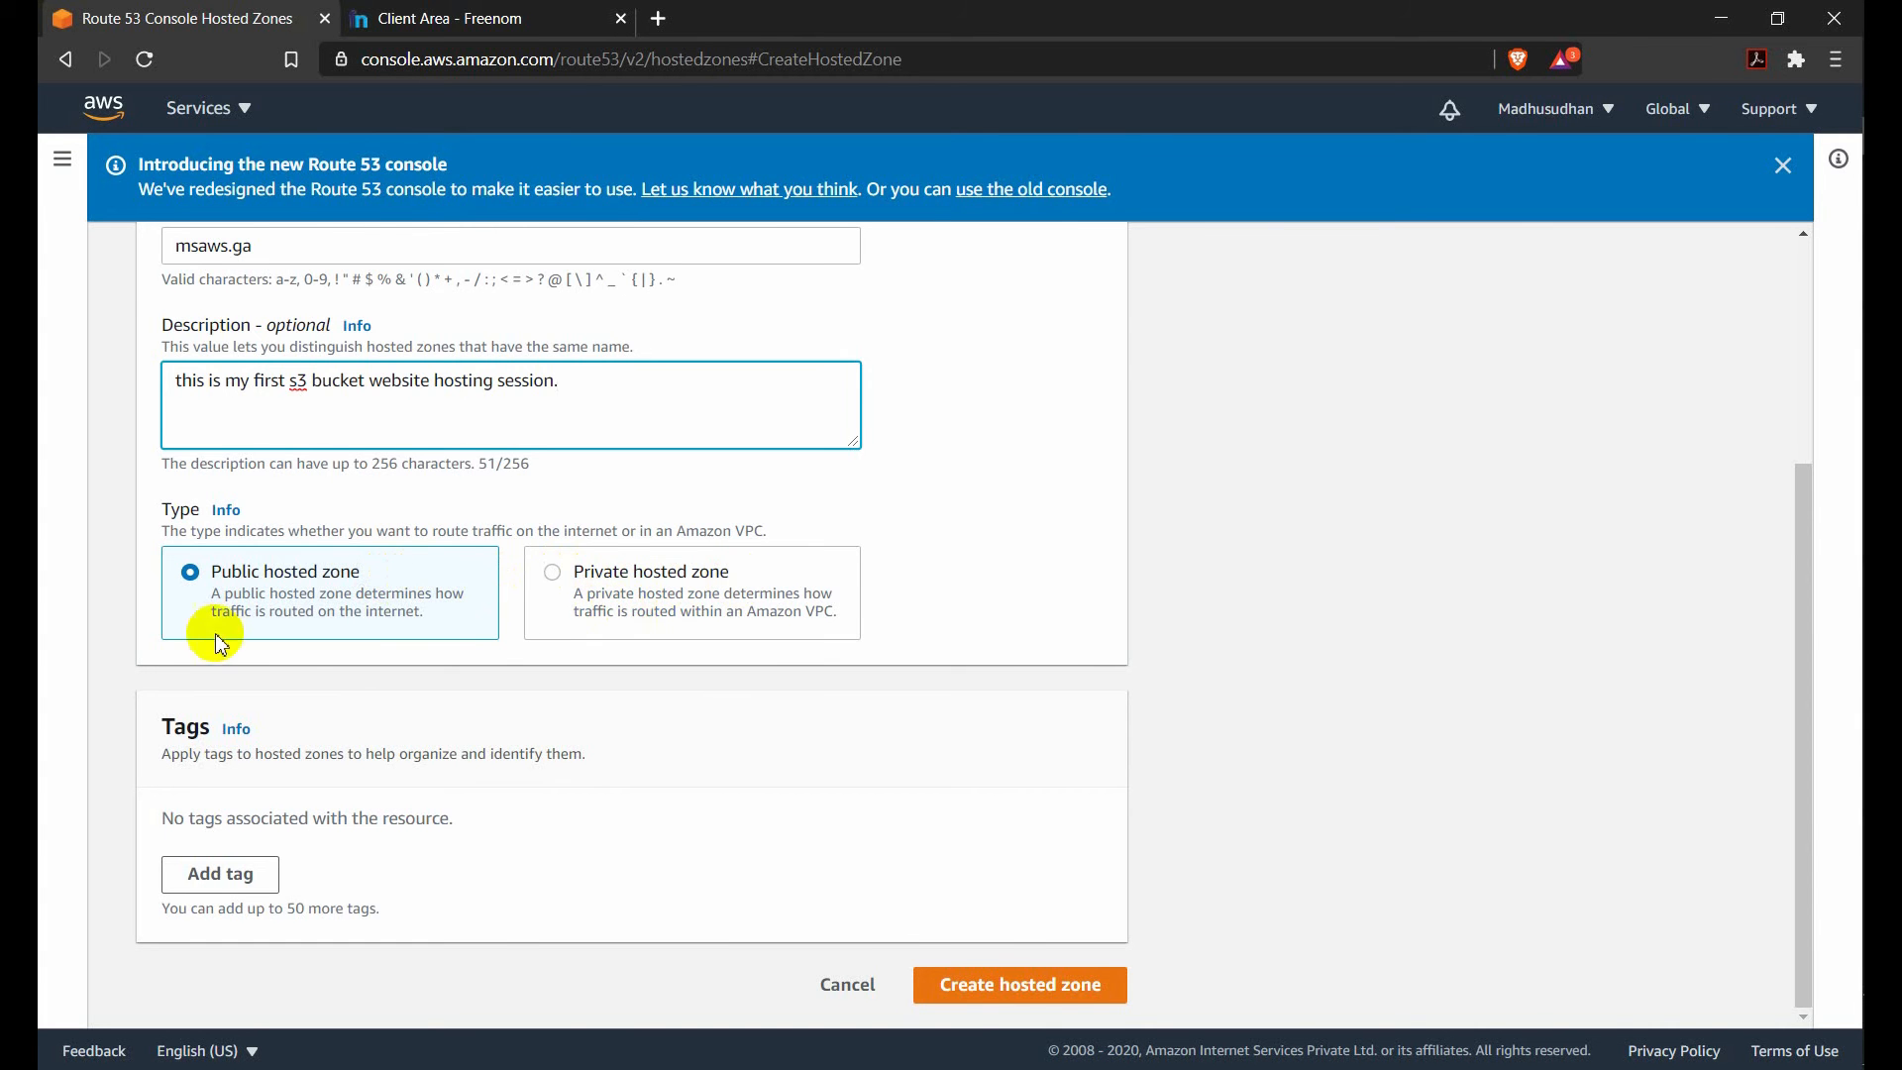
scroll(260, 624, up, 3)
scroll(317, 643, down, 3)
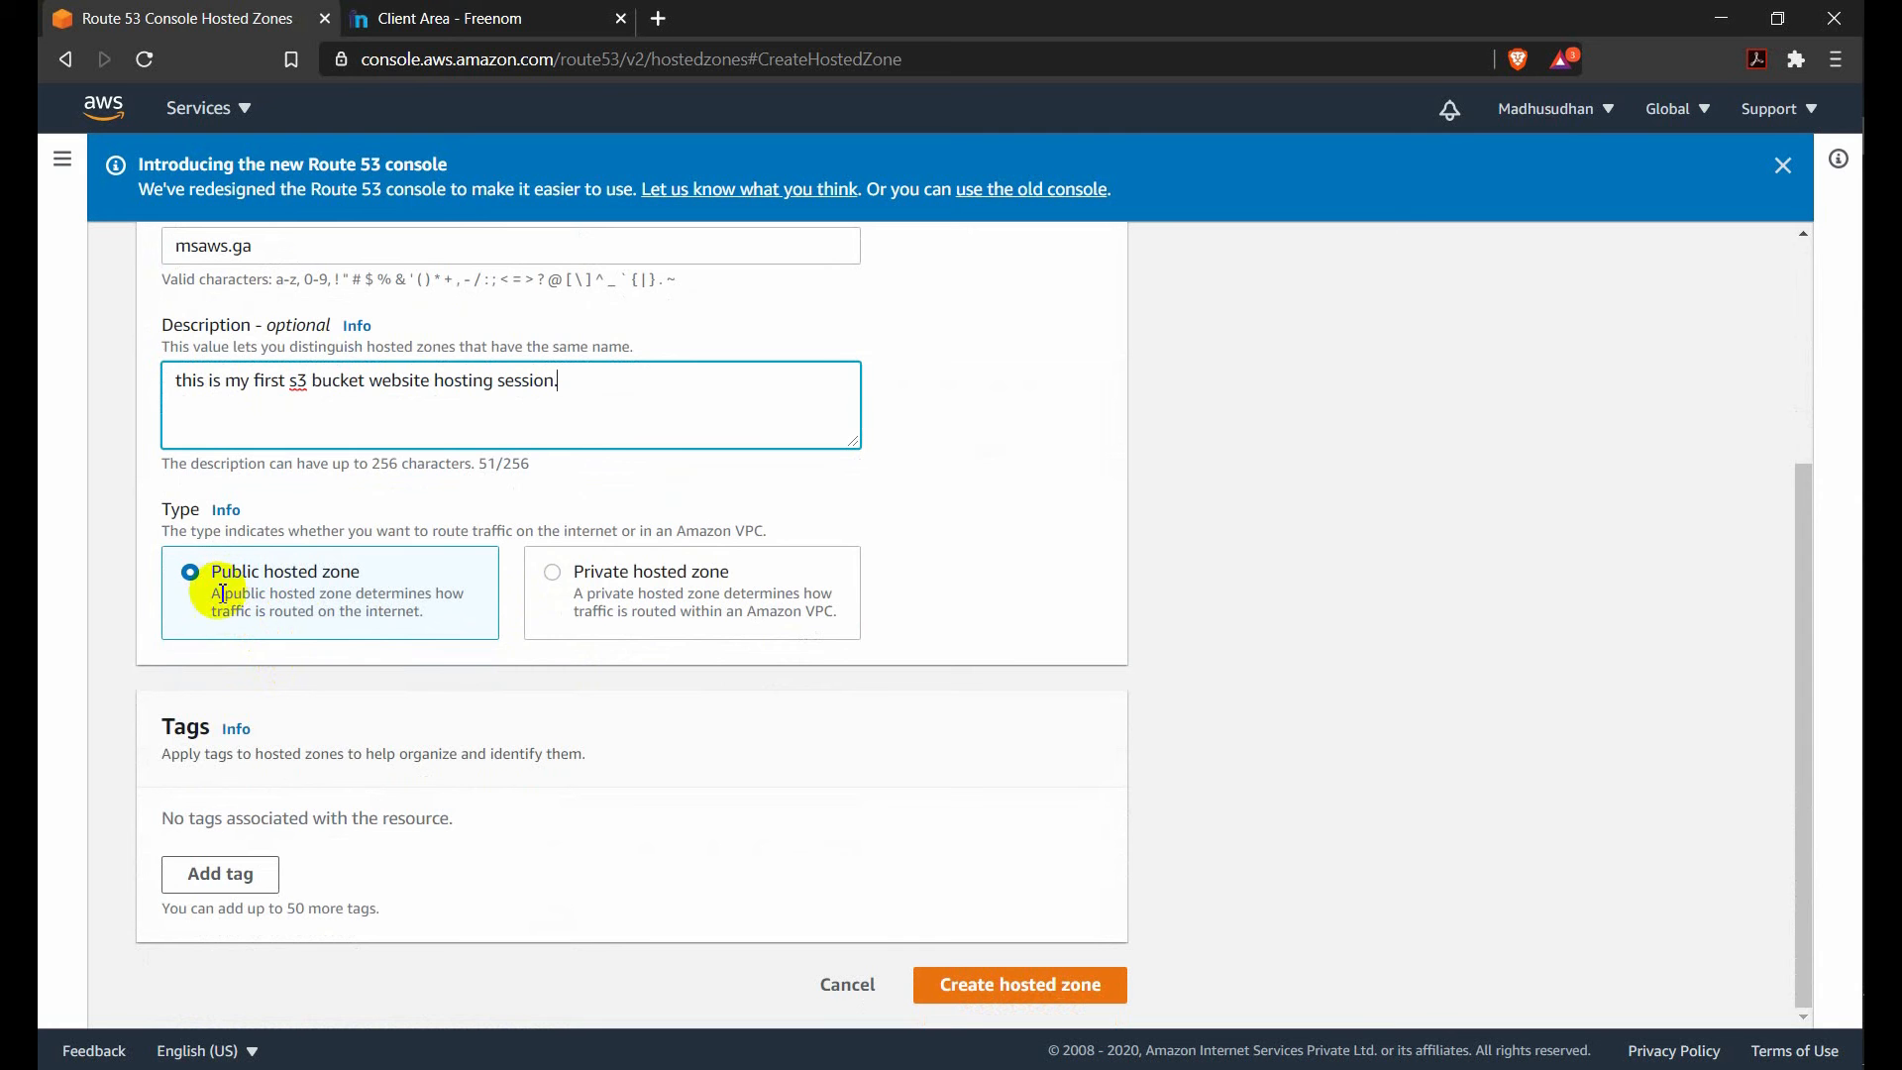
click(989, 1008)
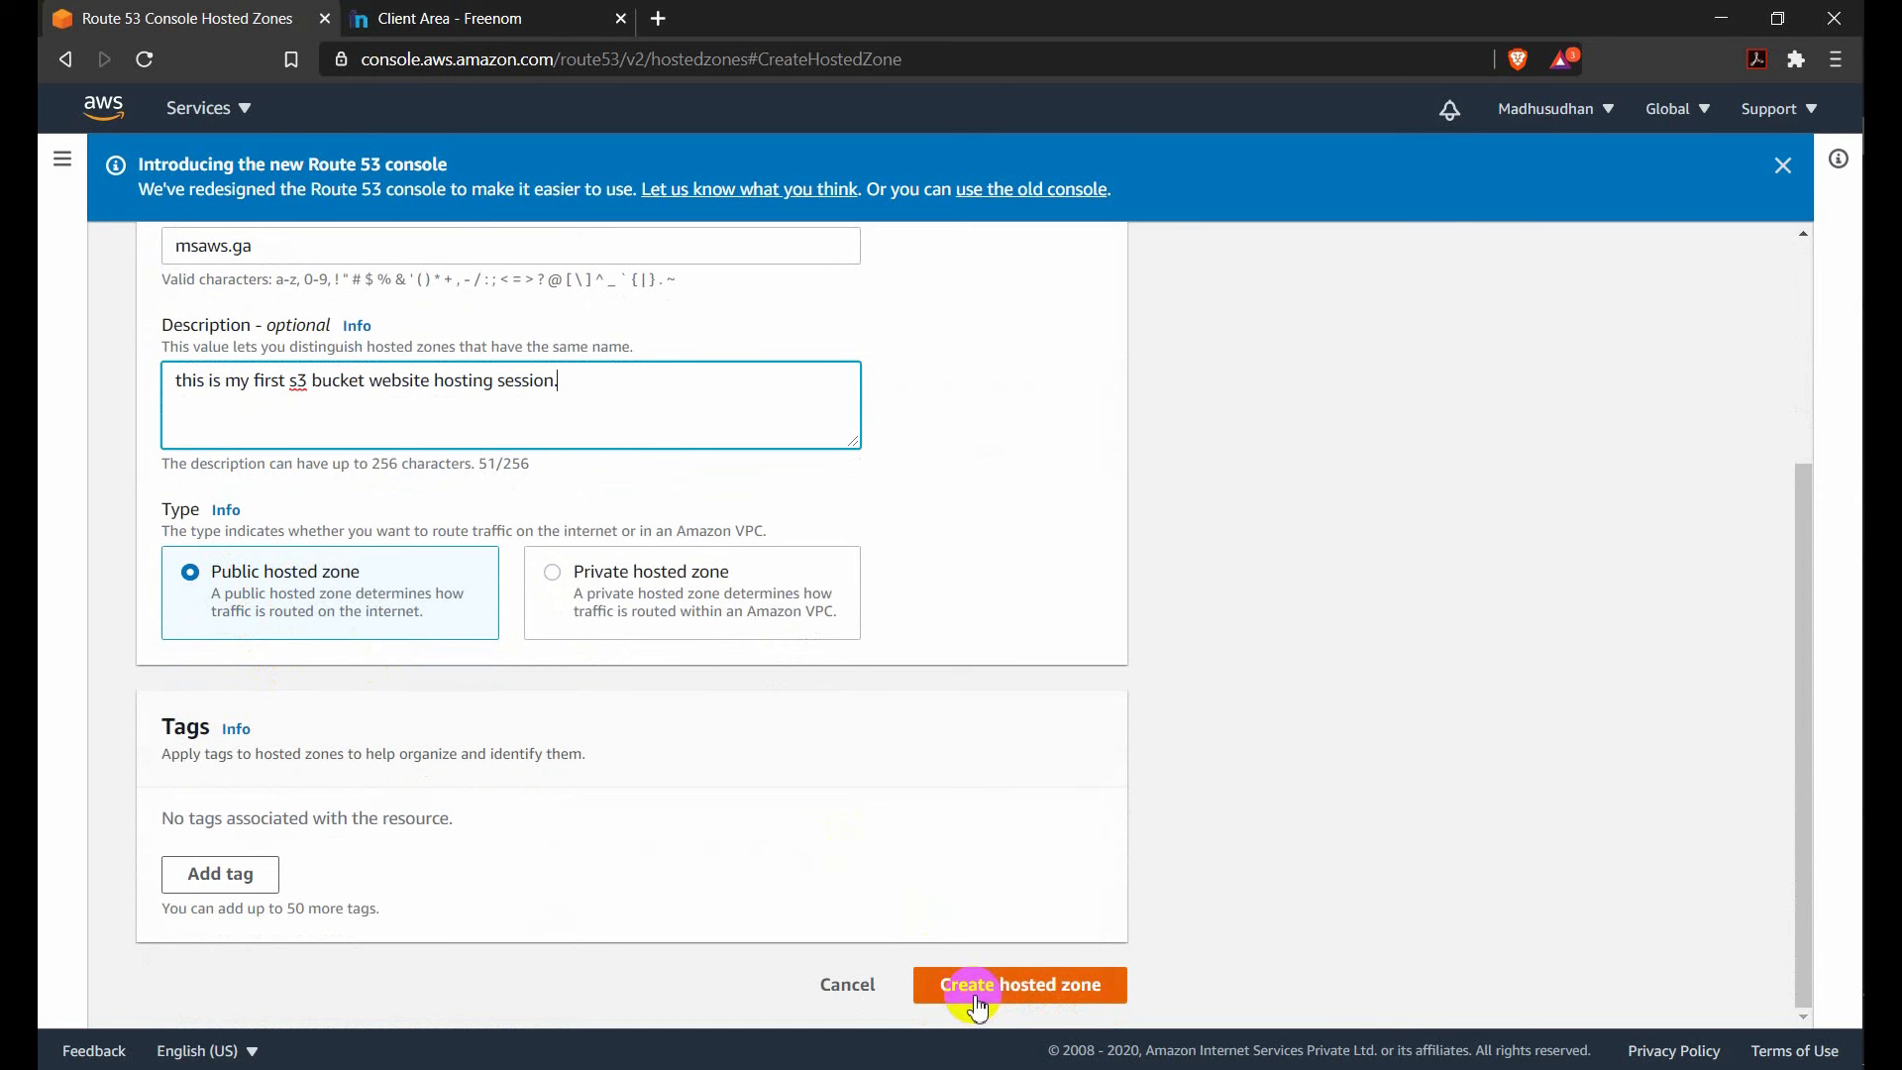
click(849, 988)
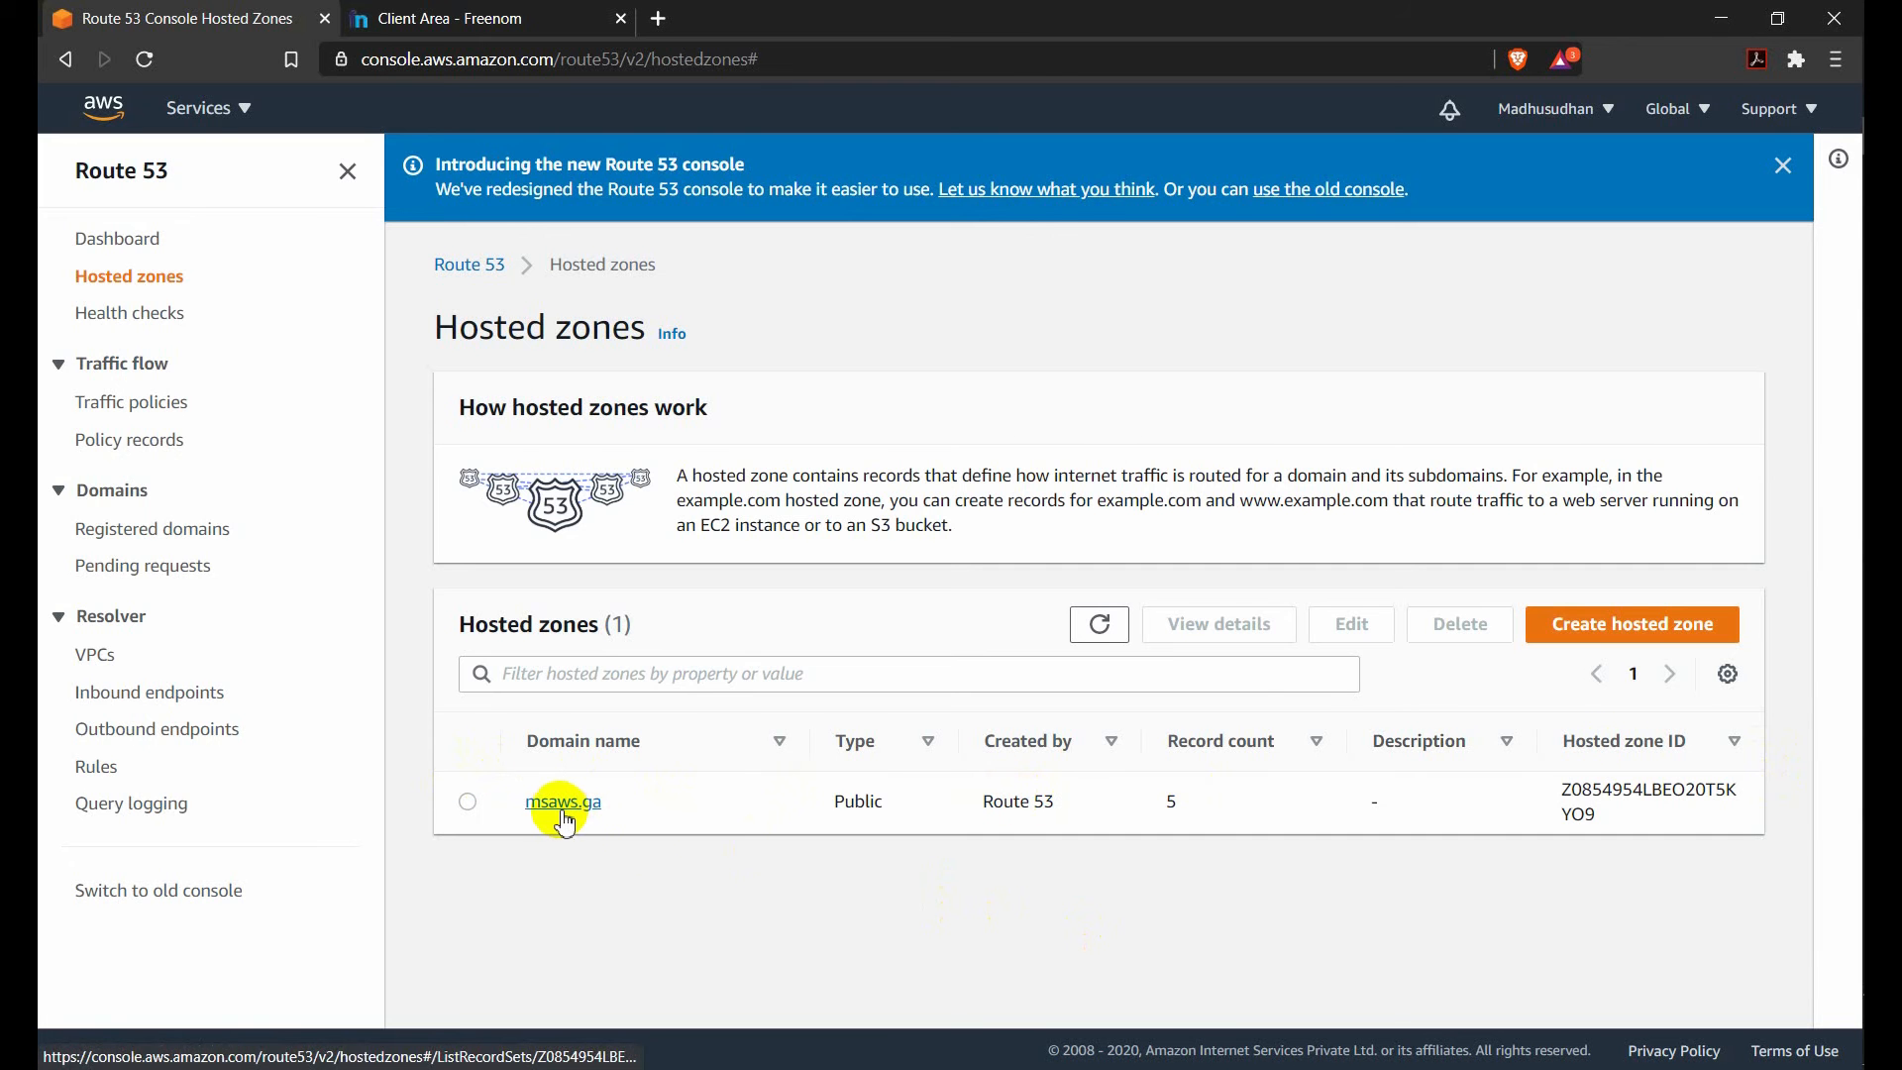
Open the existing msaws.ga hosted zone and open its NS record for editing.
click(564, 818)
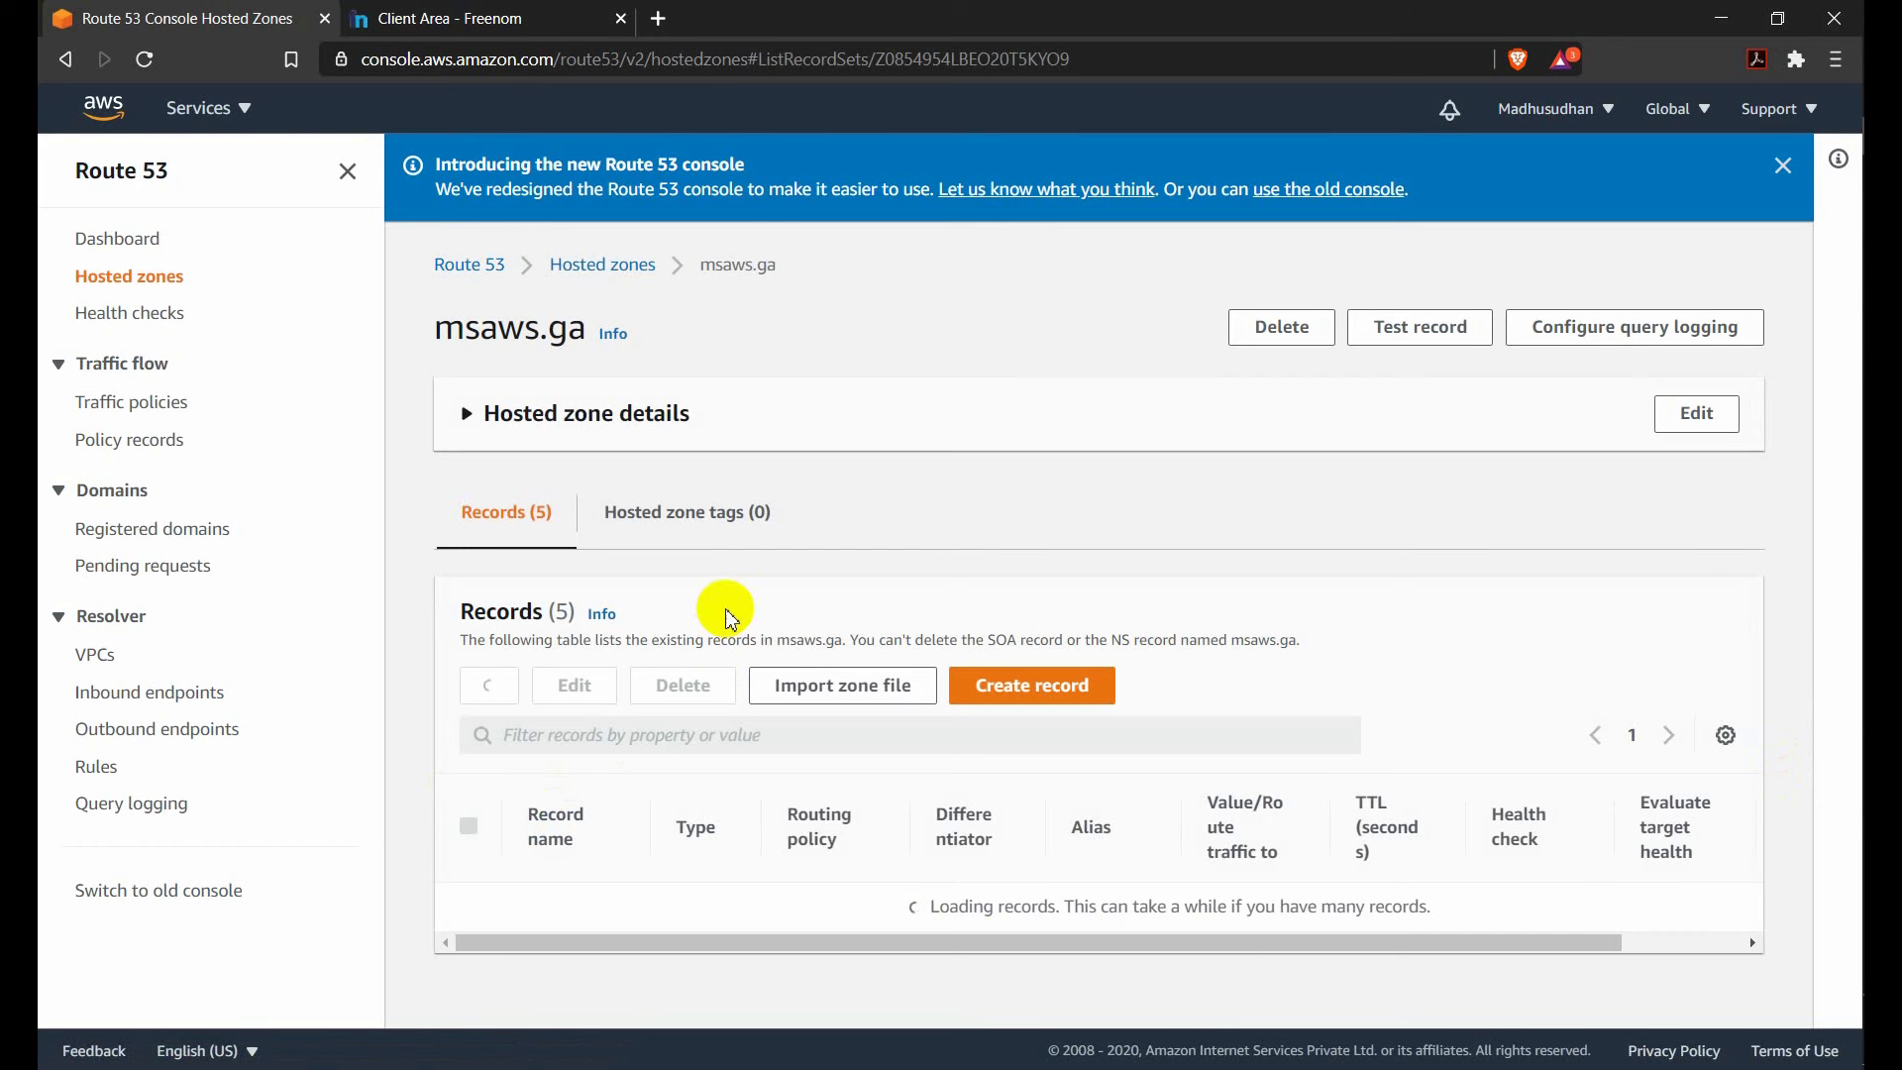
scroll(700, 785, down, 3)
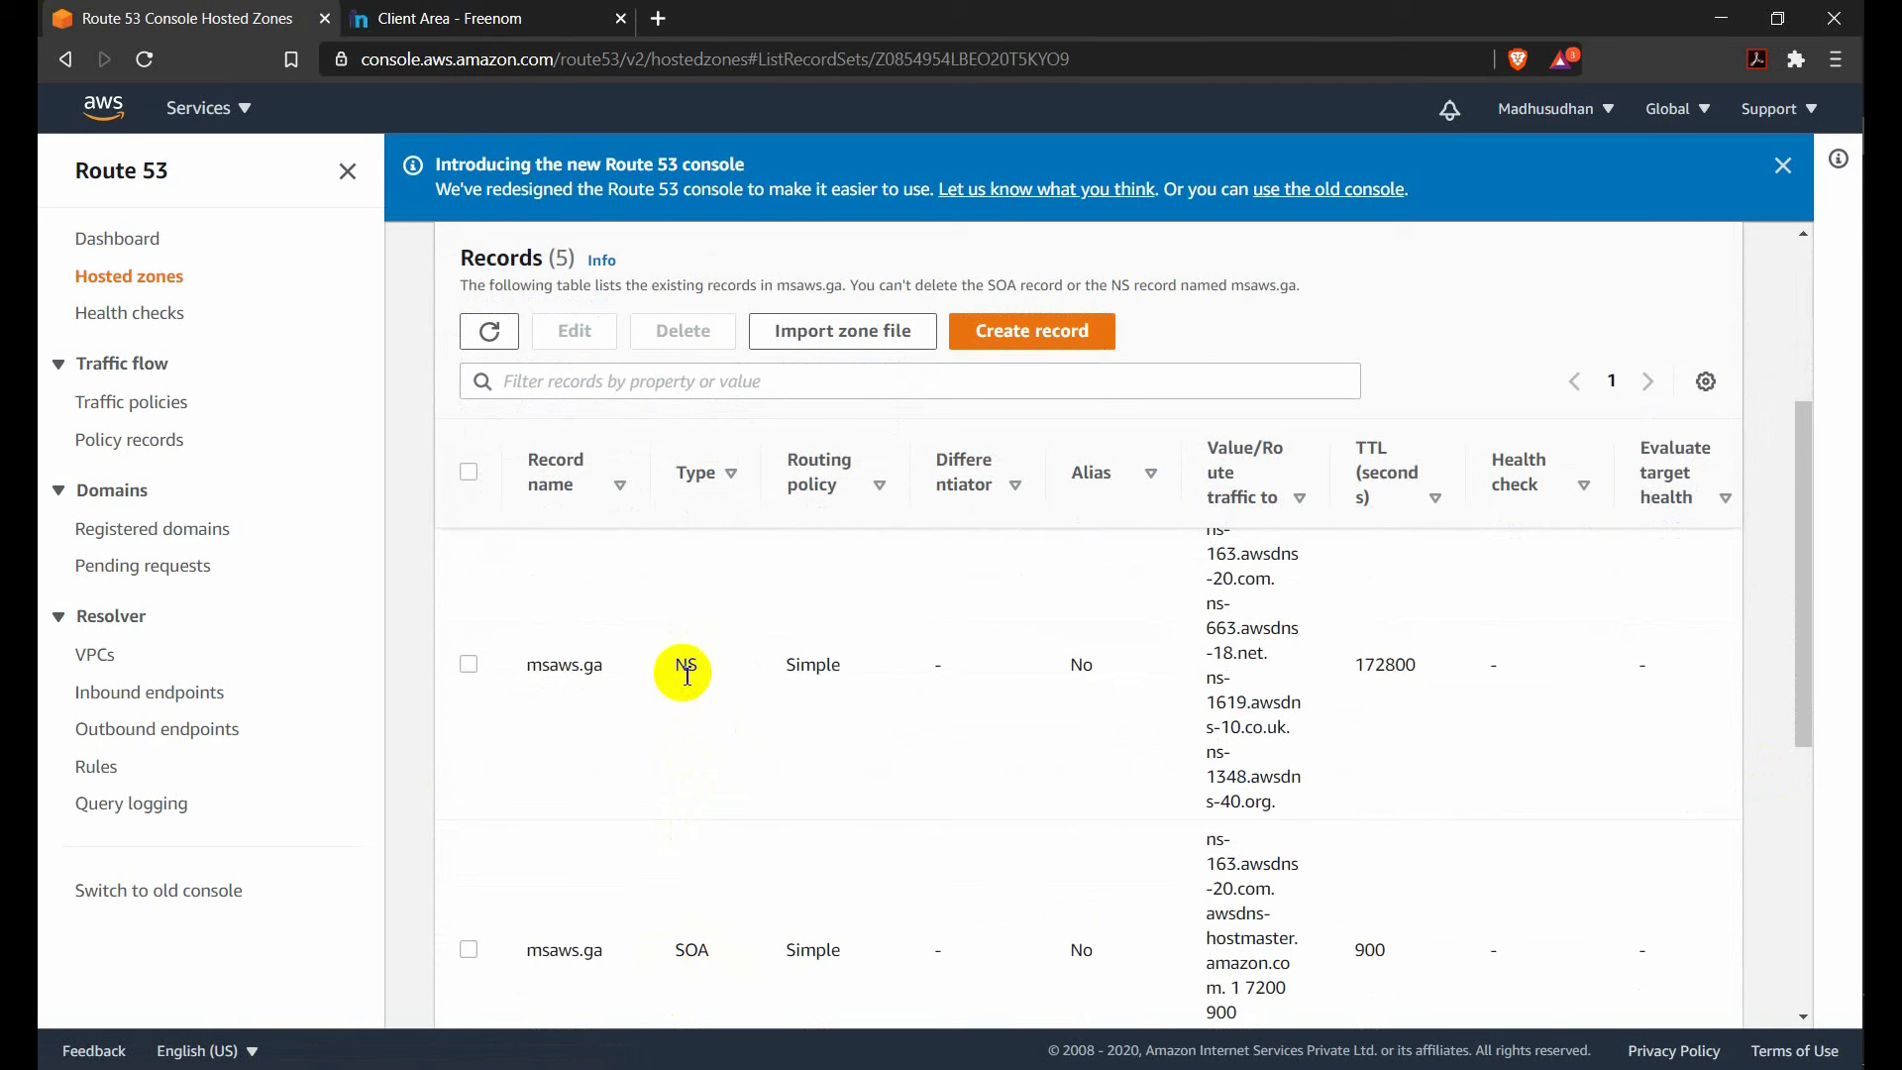
click(470, 665)
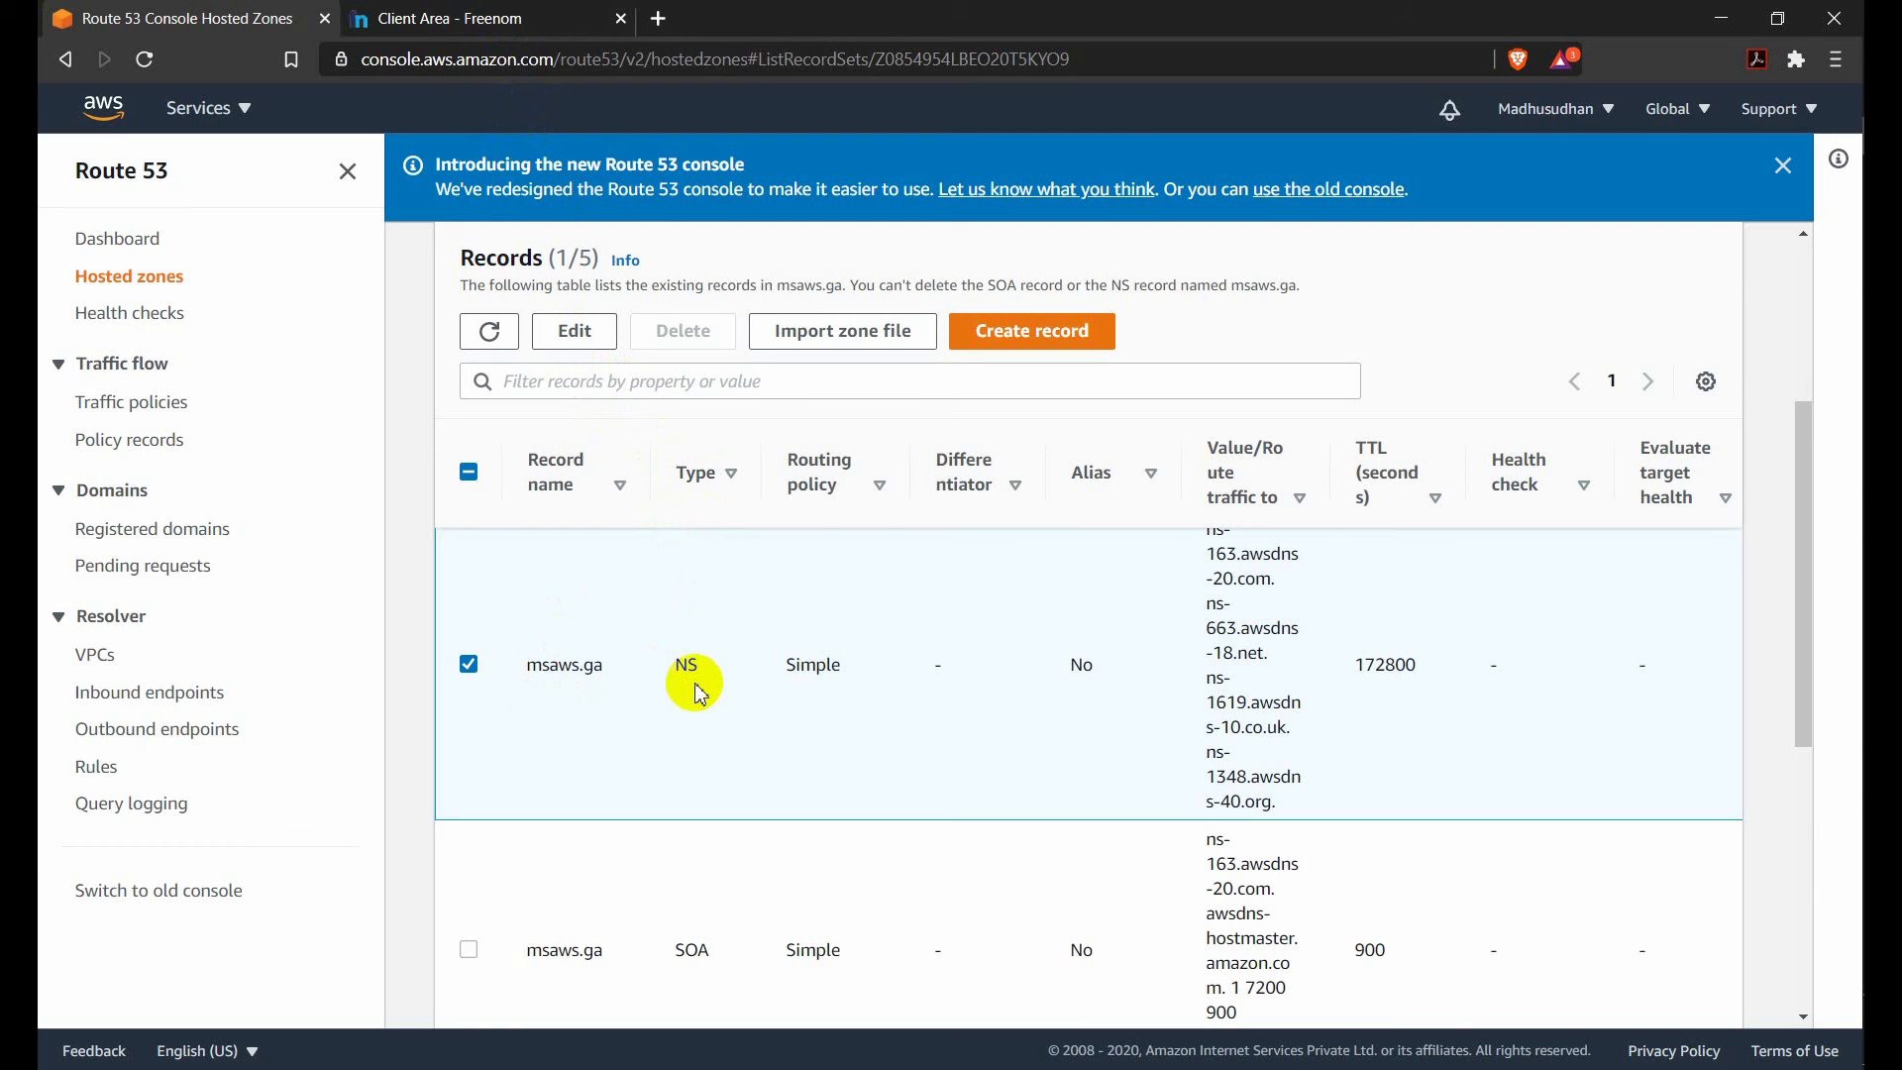
click(595, 345)
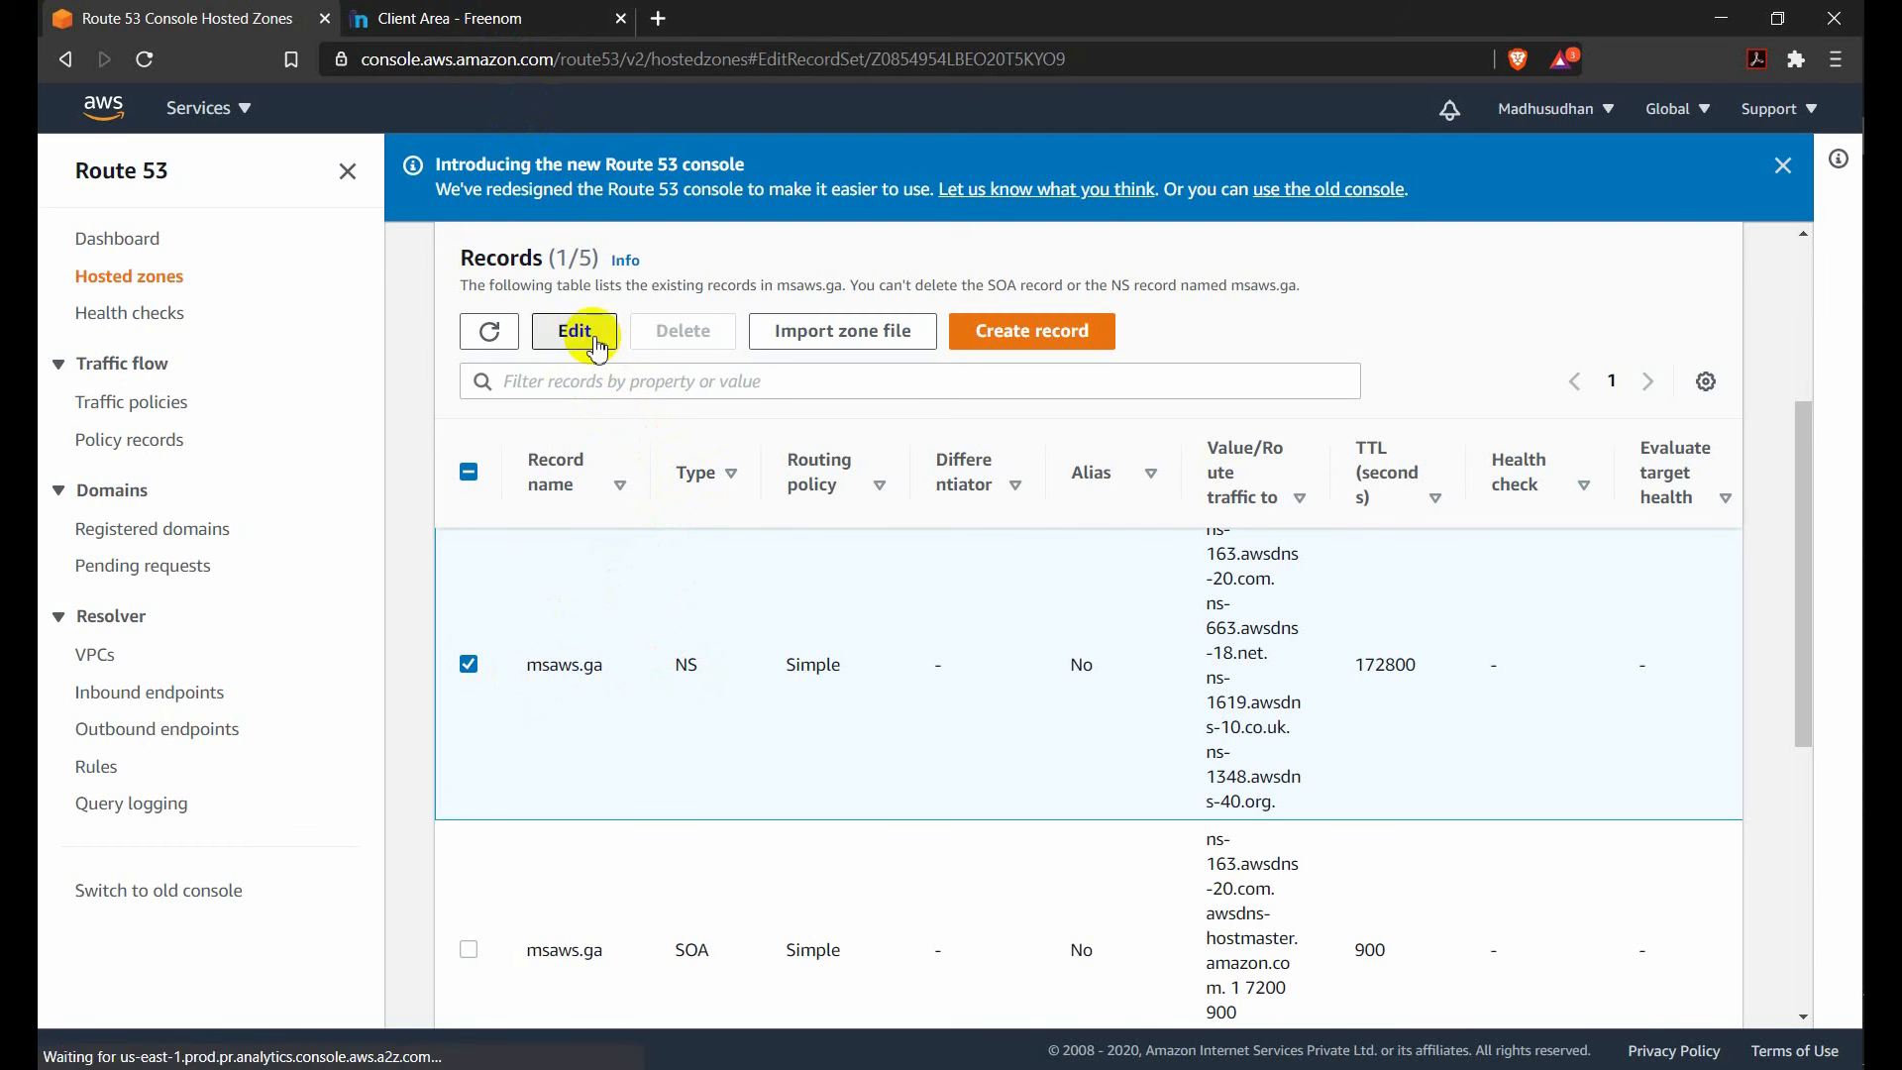
scroll(416, 733, down, 1)
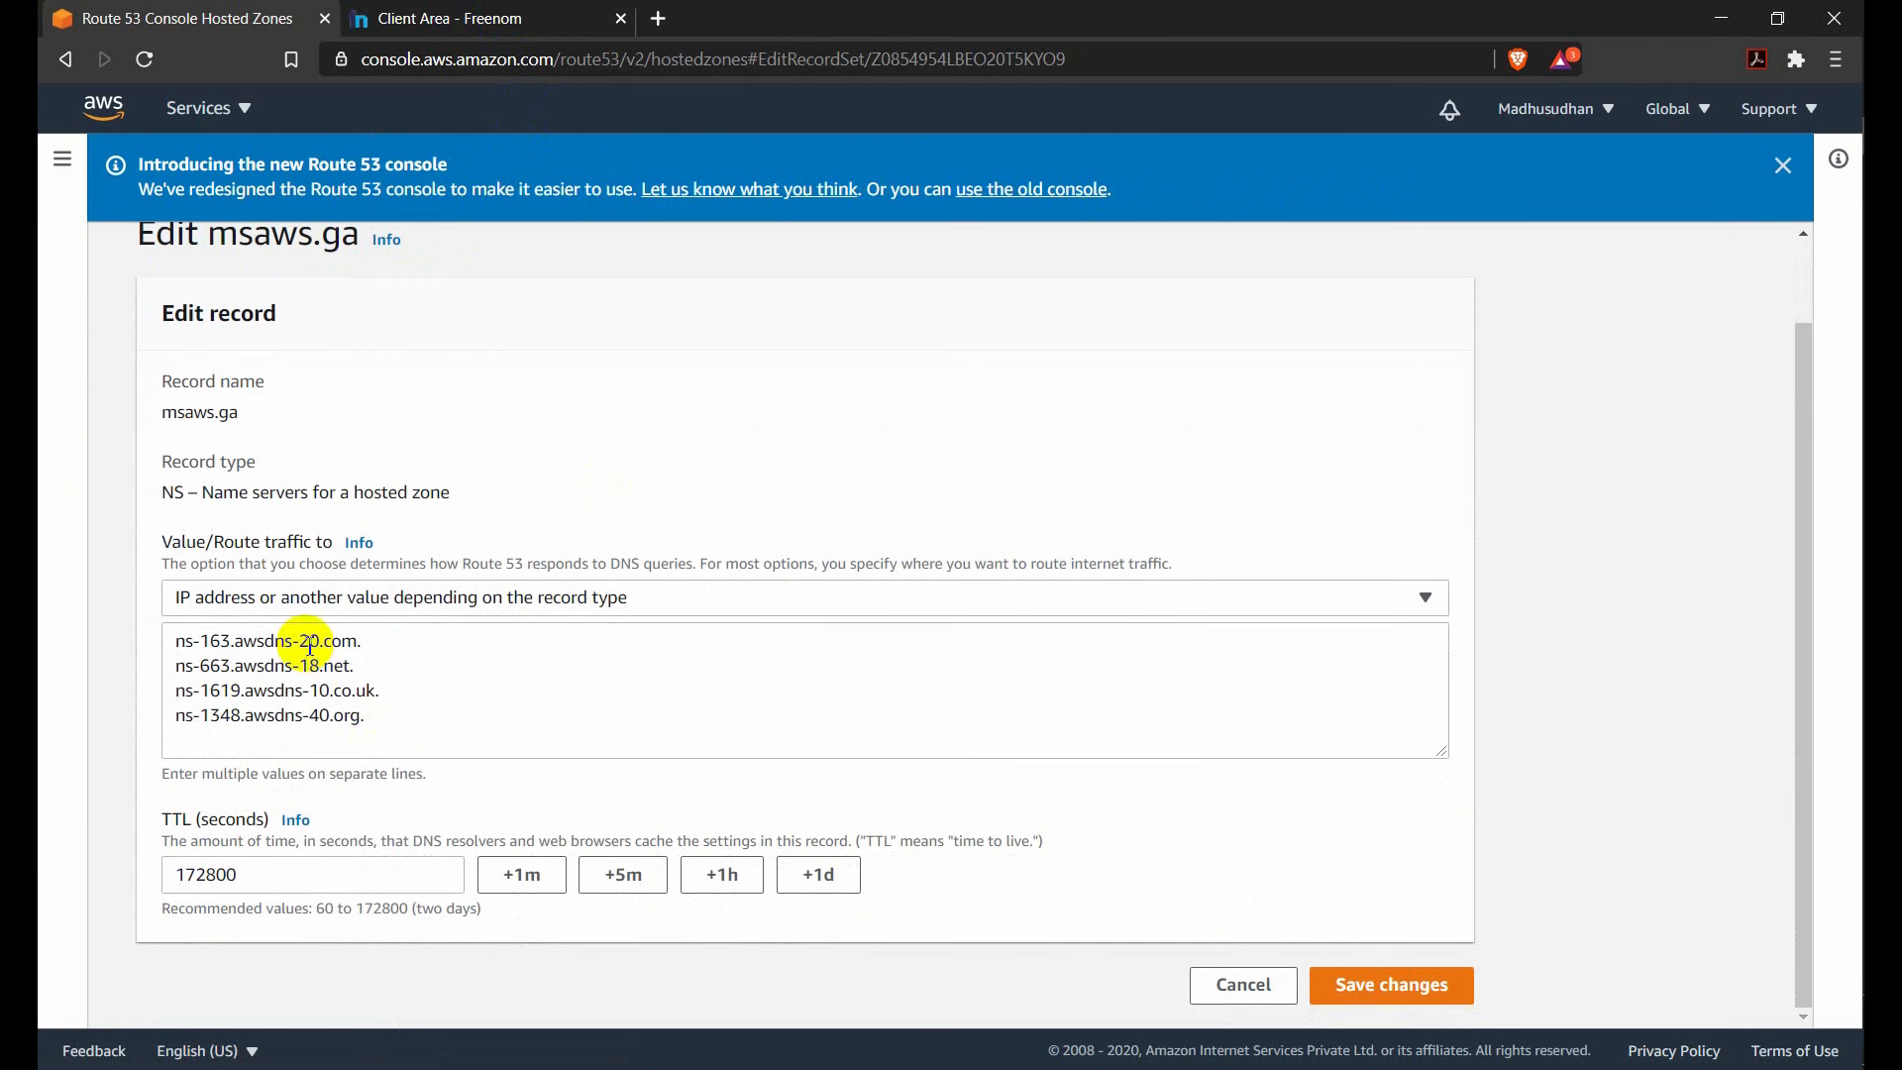
Copy all four name server values of the NS record into a new Notepad document.
drag(364, 640, 185, 634)
drag(364, 715, 164, 642)
key(ctrl+c)
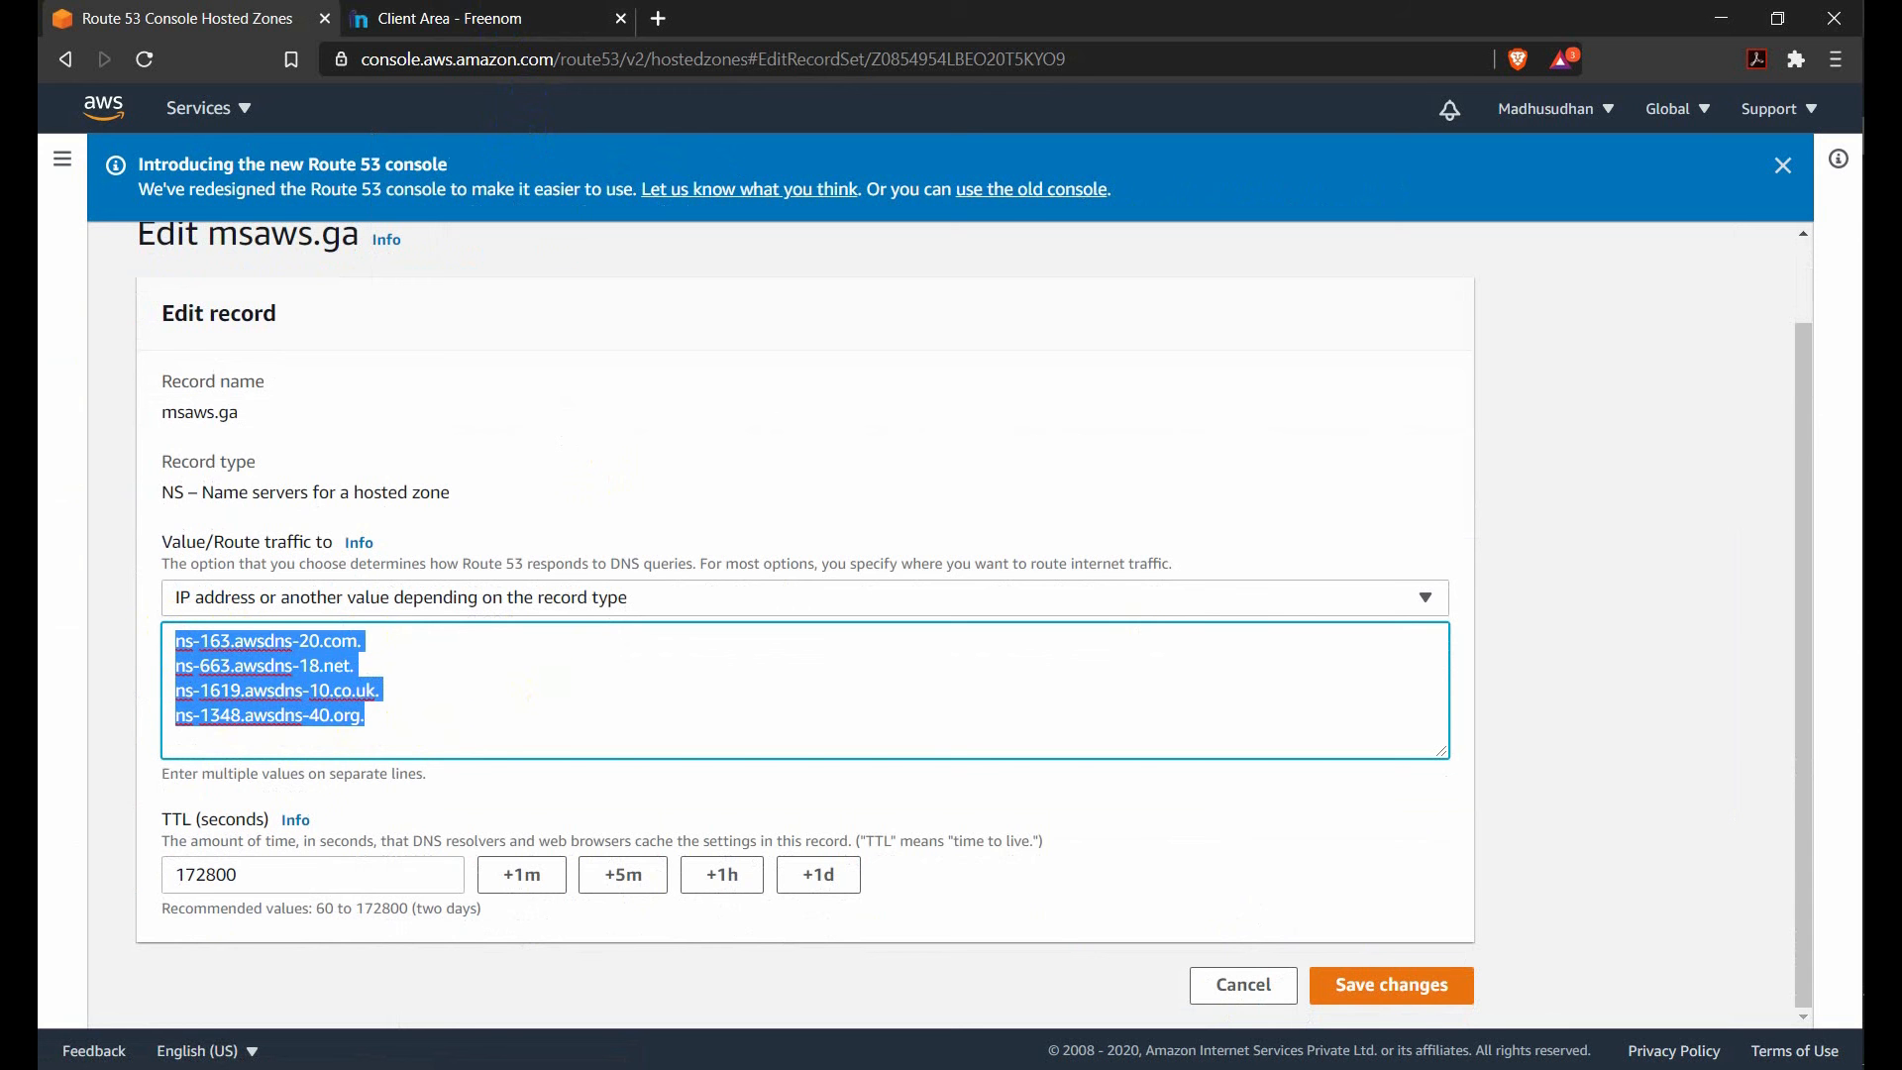
key(super)
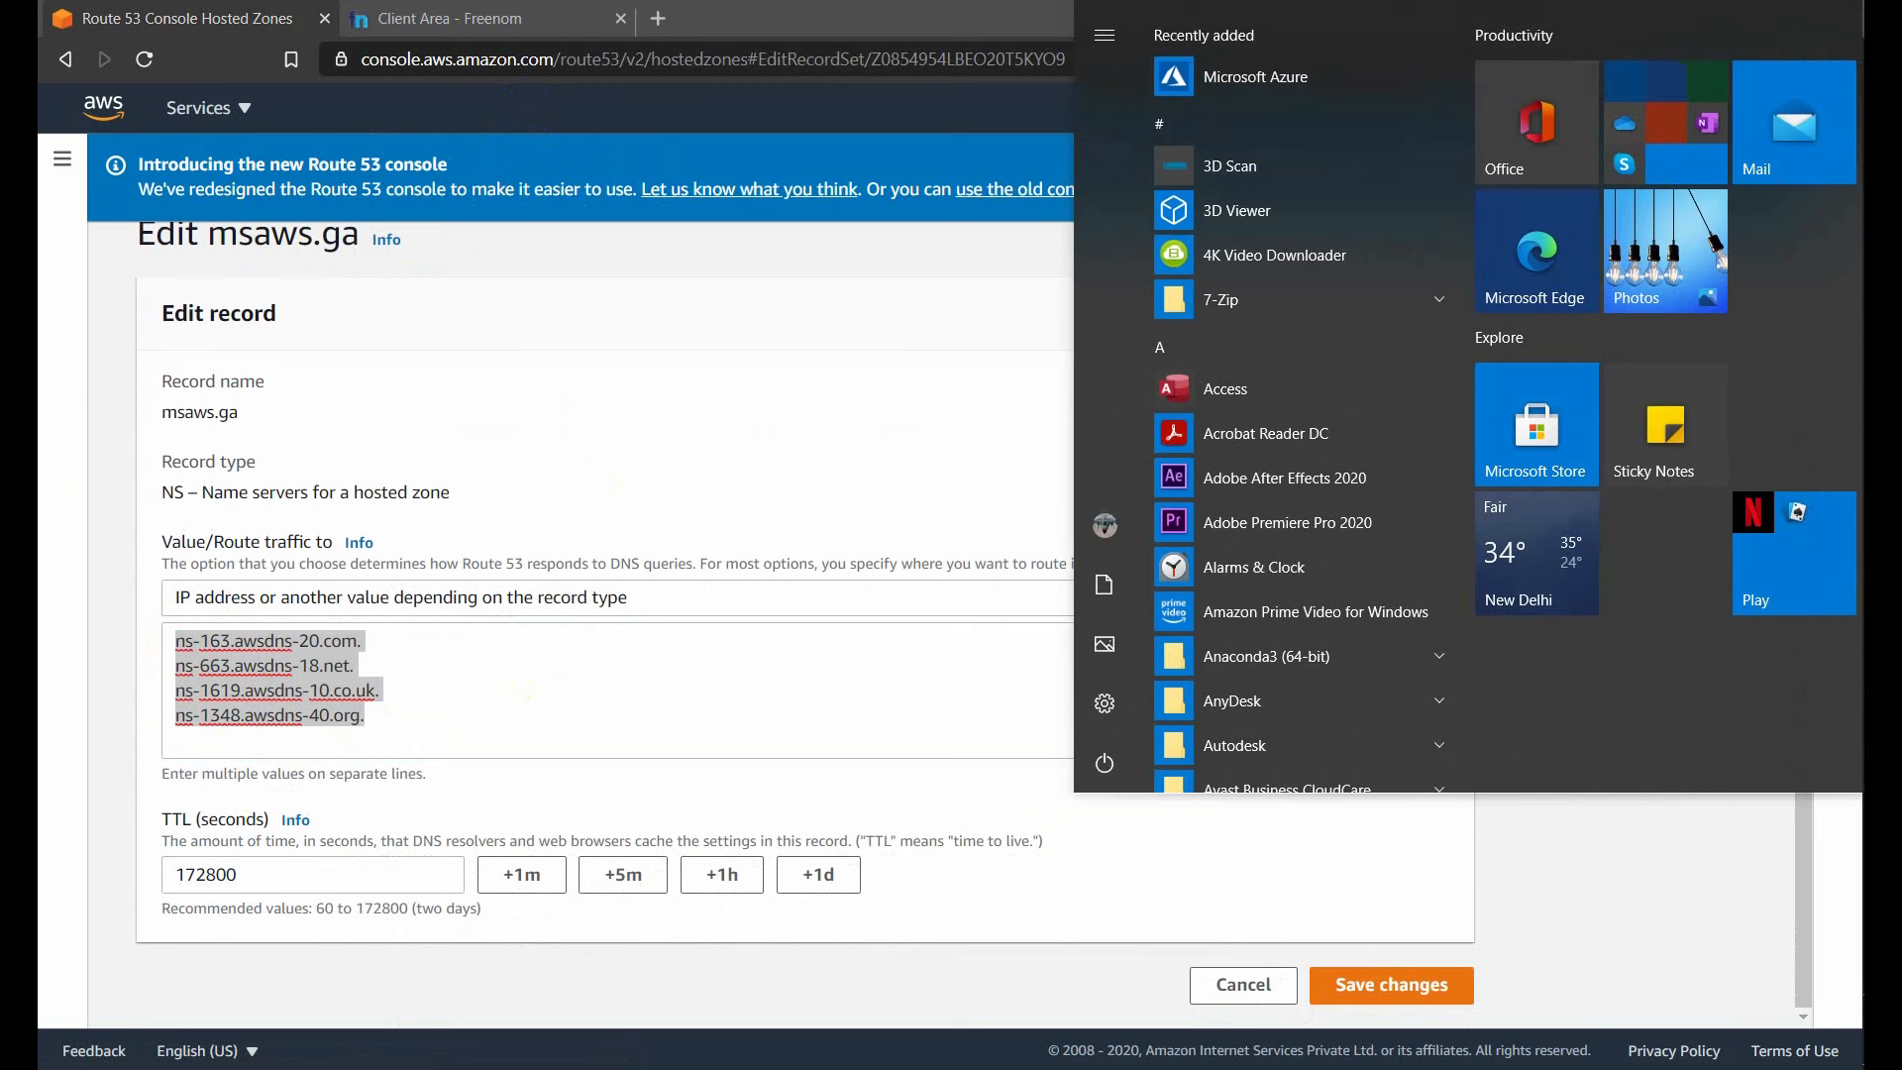
text(note)
key(Return)
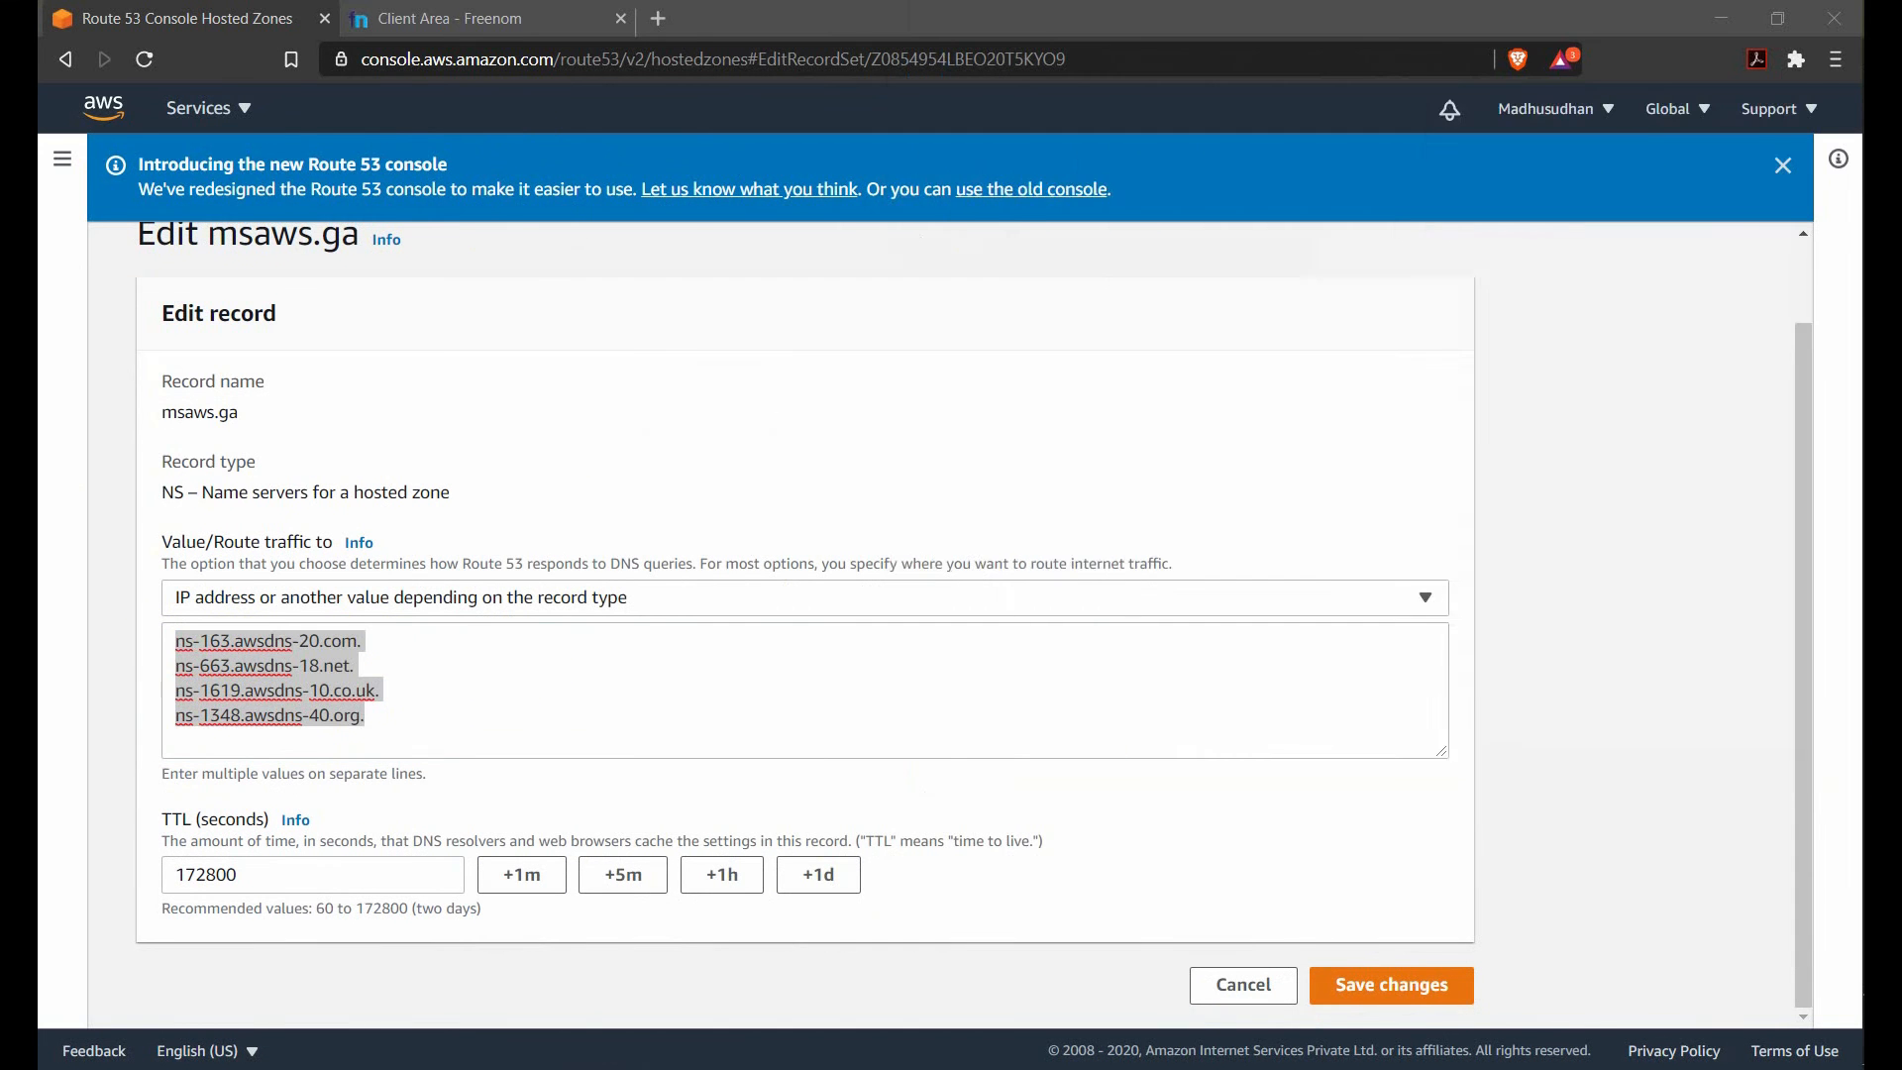
key(ctrl+v)
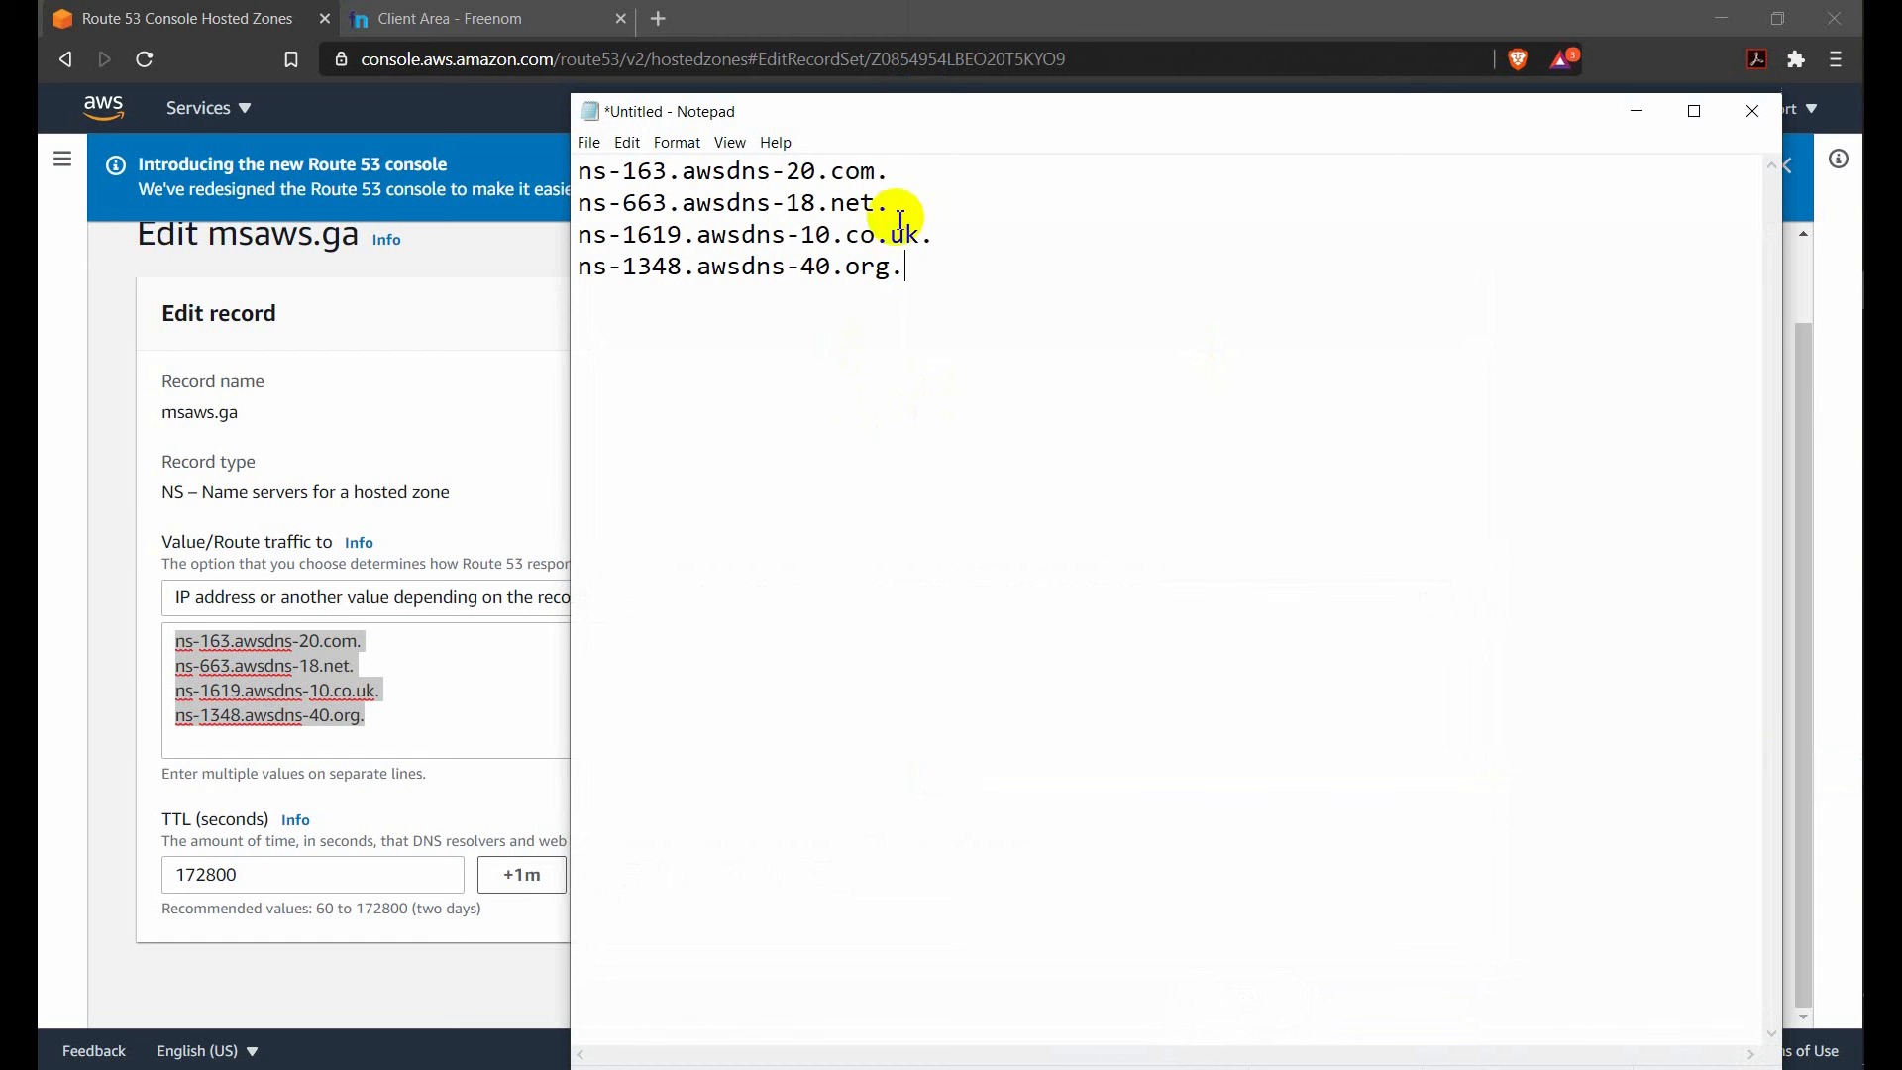
Remove the trailing dot from each of the four name server lines in the note.
click(908, 176)
click(883, 203)
key(BackSpace)
click(910, 276)
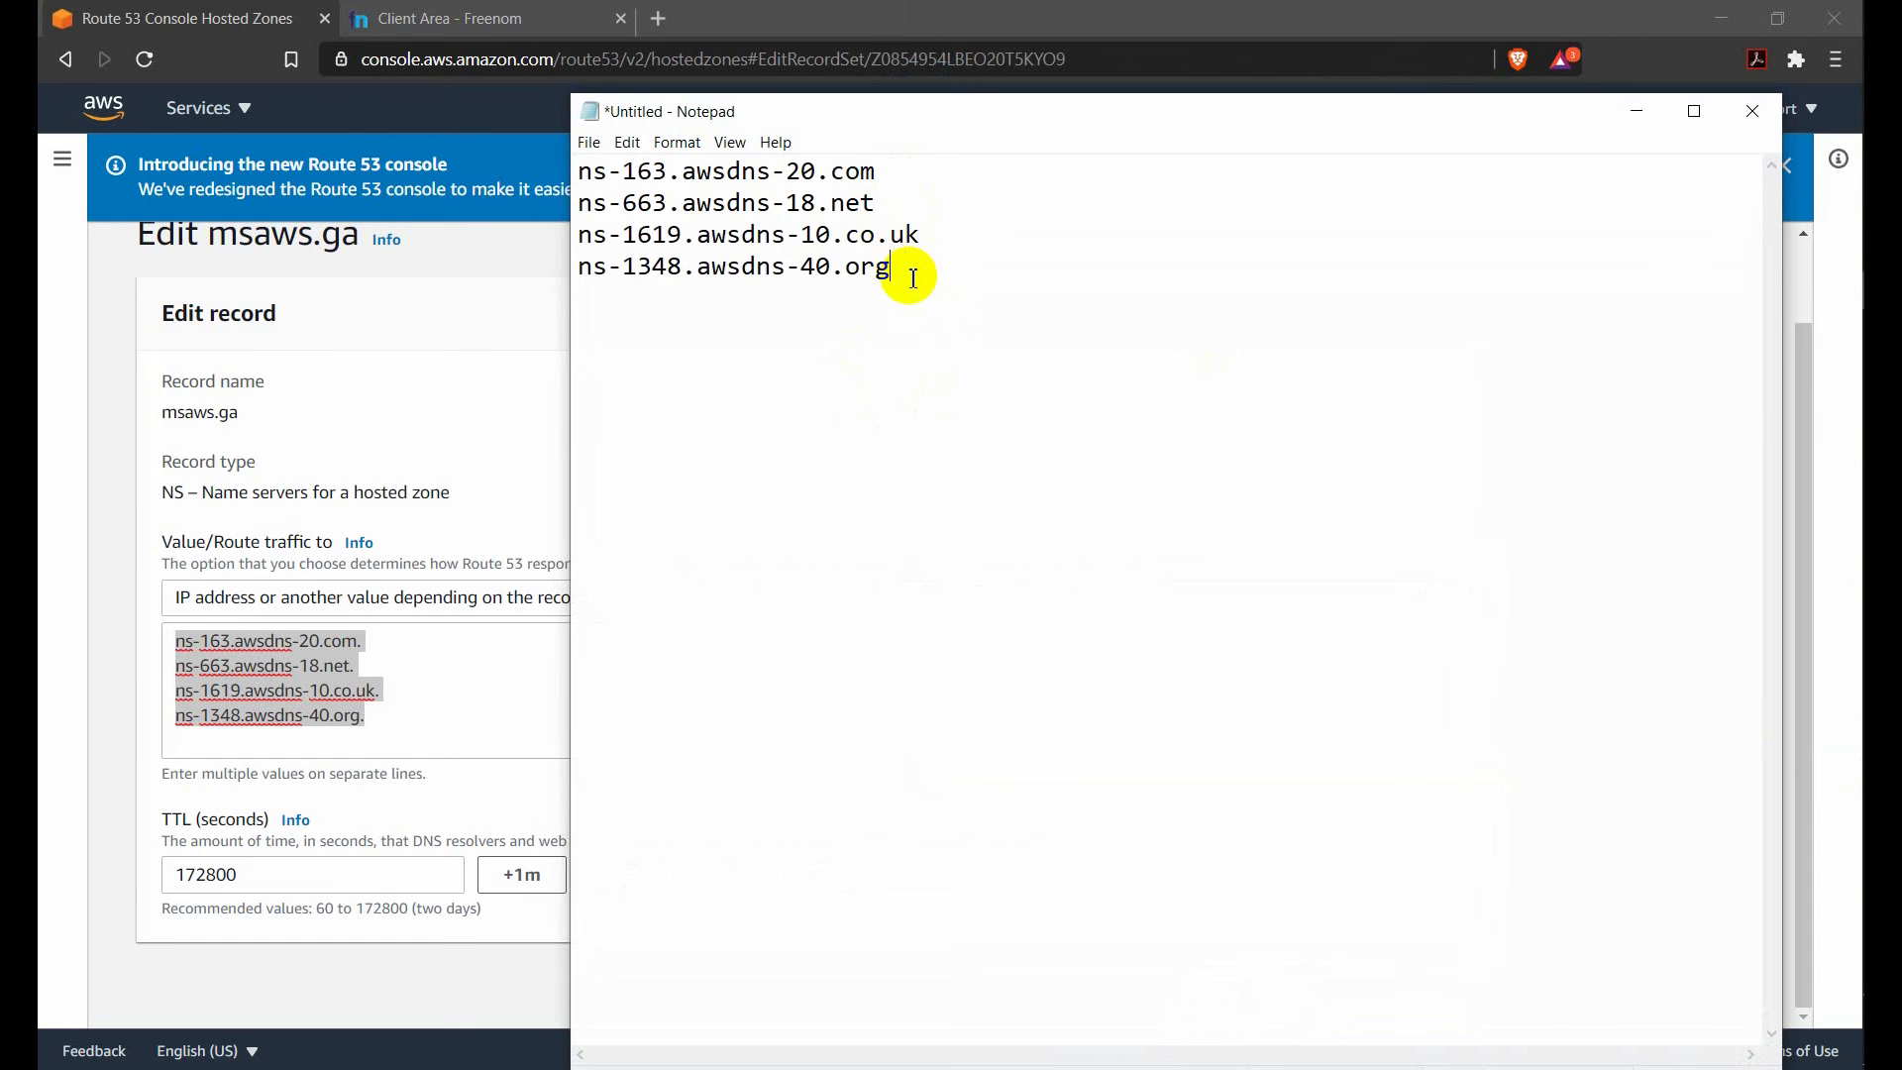
Compare the name servers in the note and the Route 53 NS record with the custom nameservers of msaws.ga in Freenom.
drag(901, 179, 584, 149)
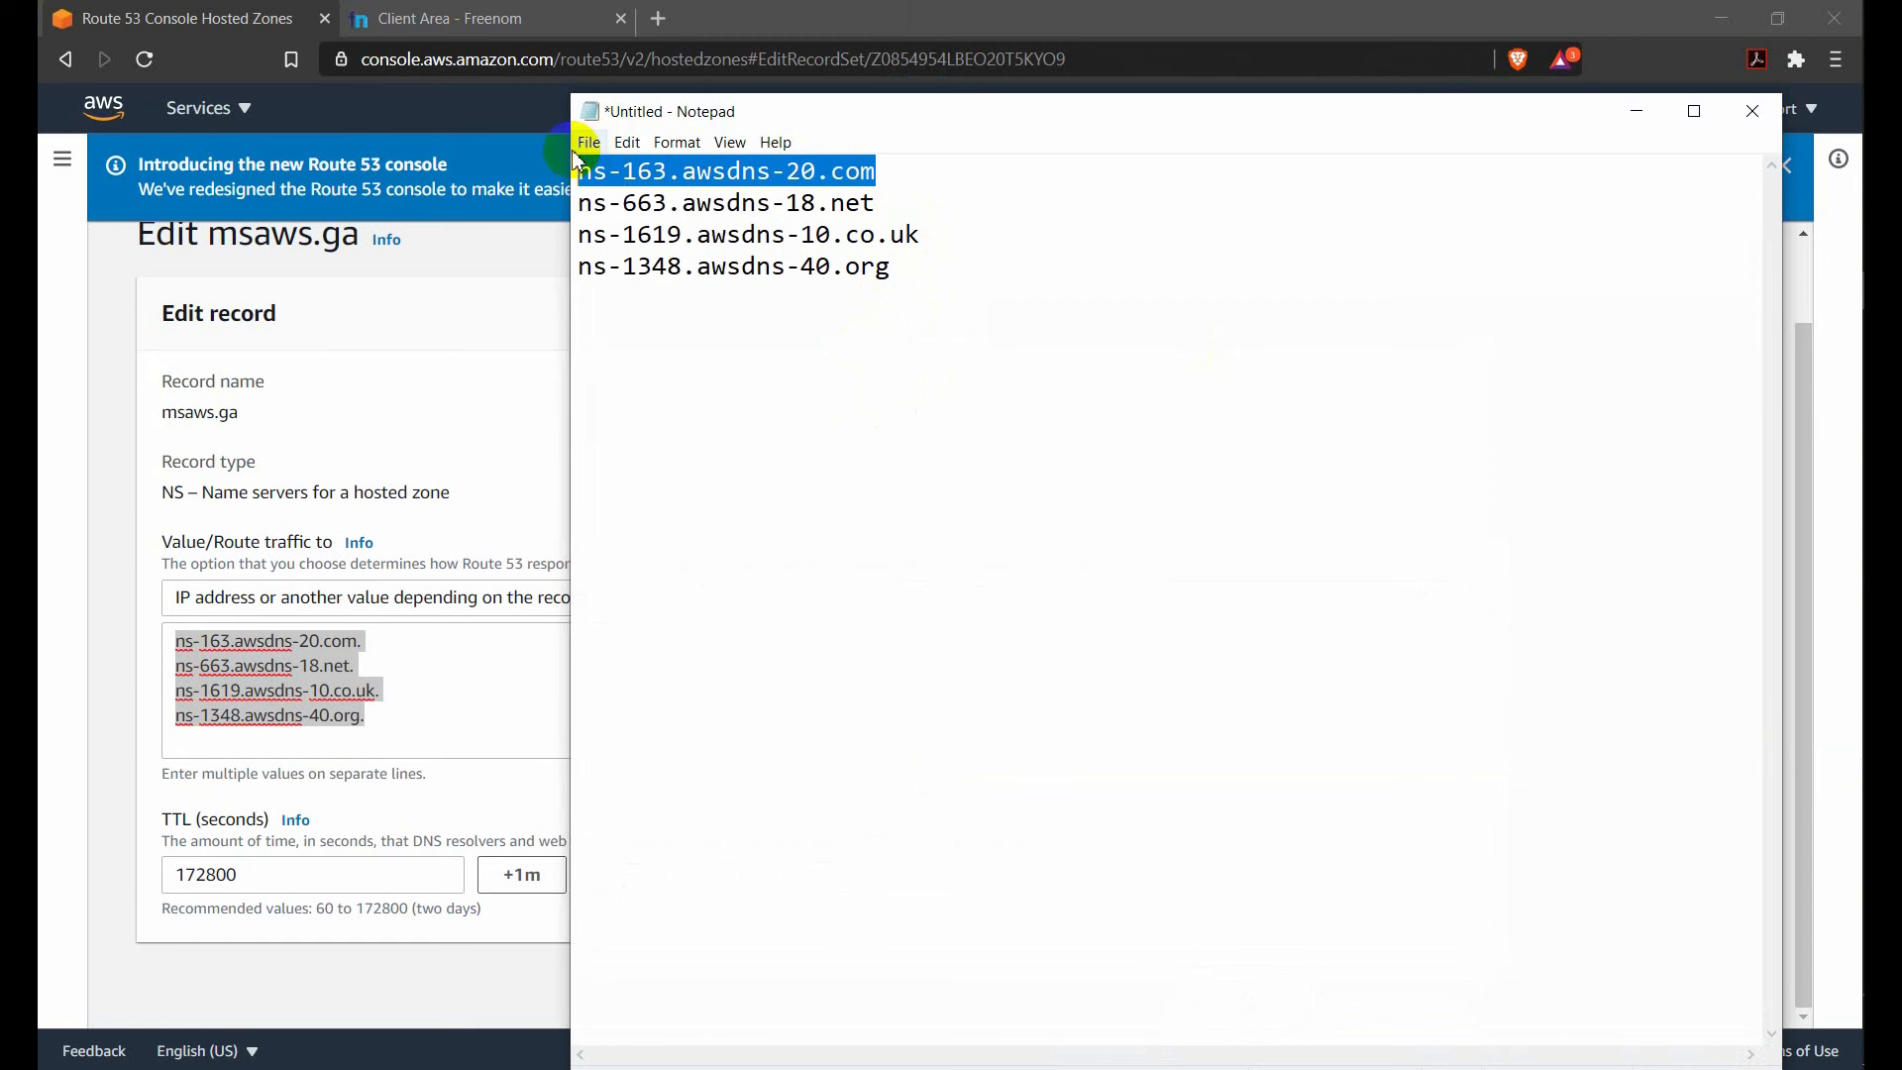
click(475, 18)
scroll(861, 594, down, 1)
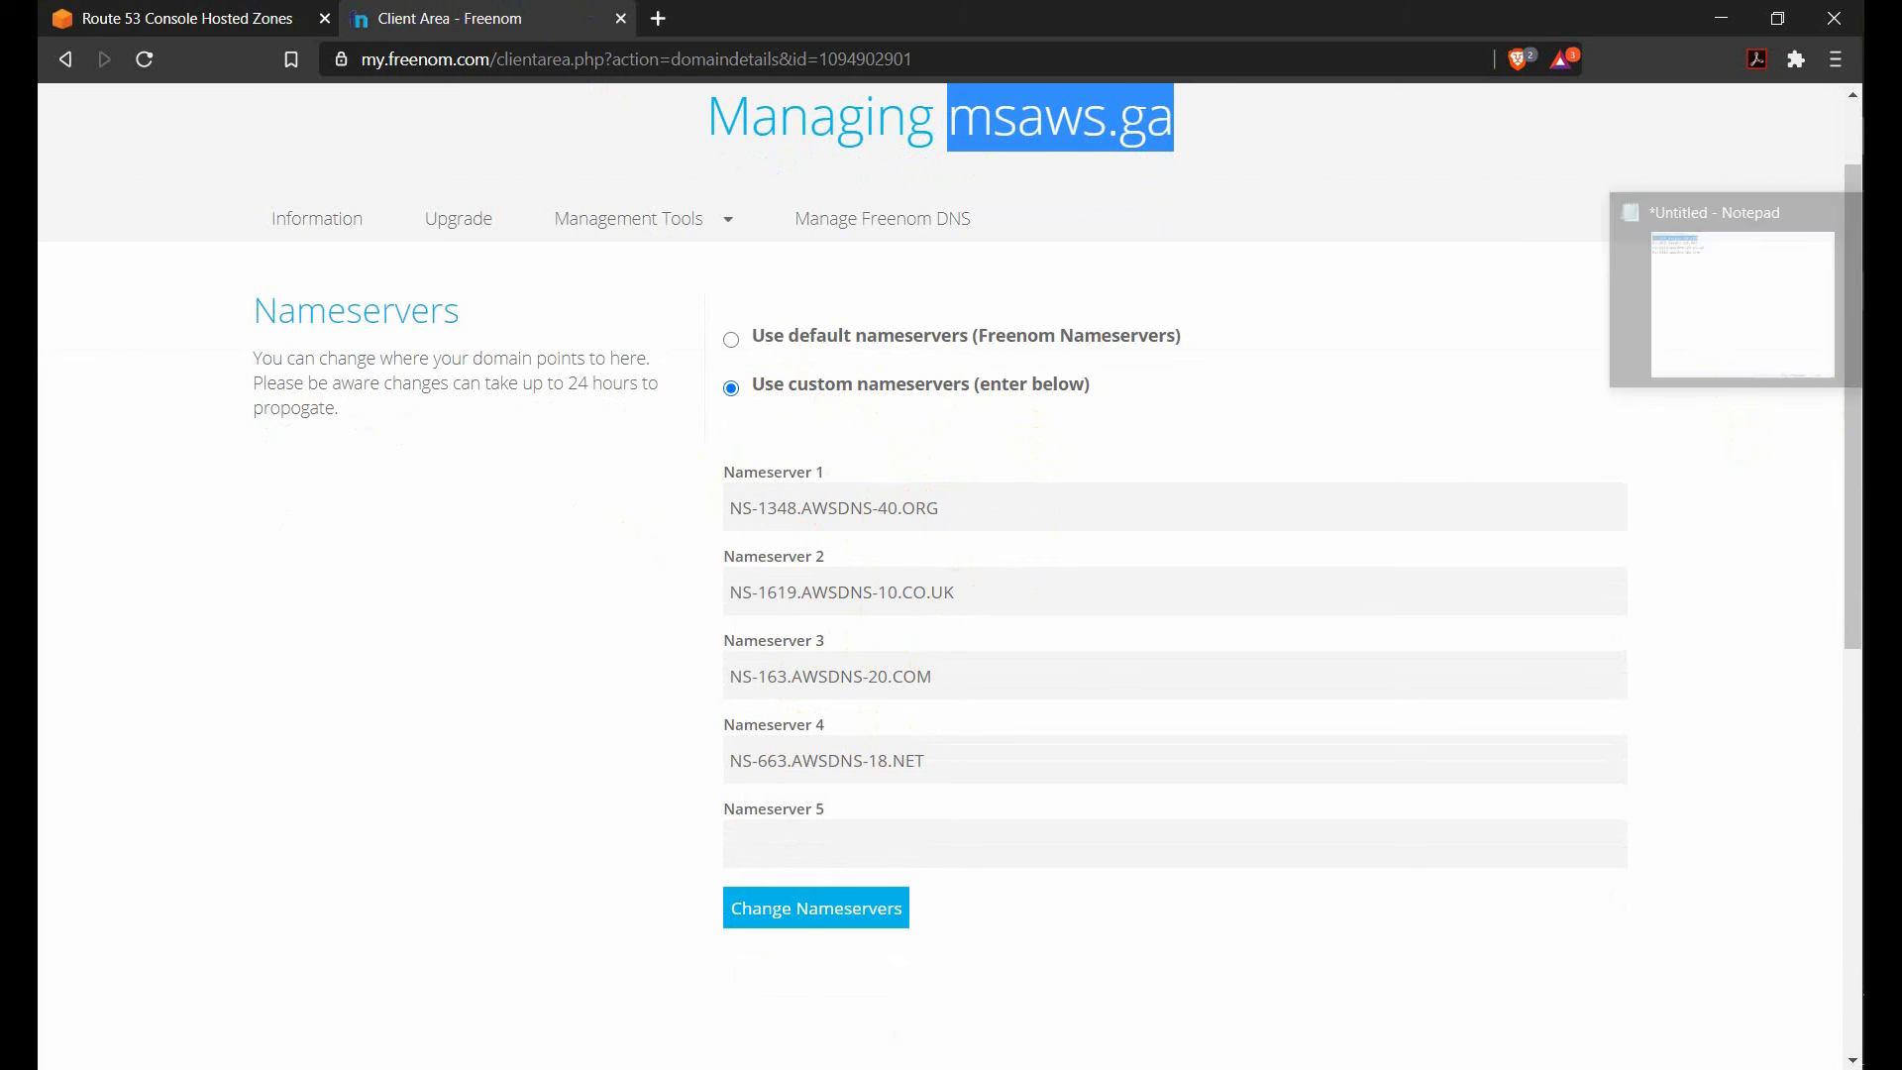
click(1880, 293)
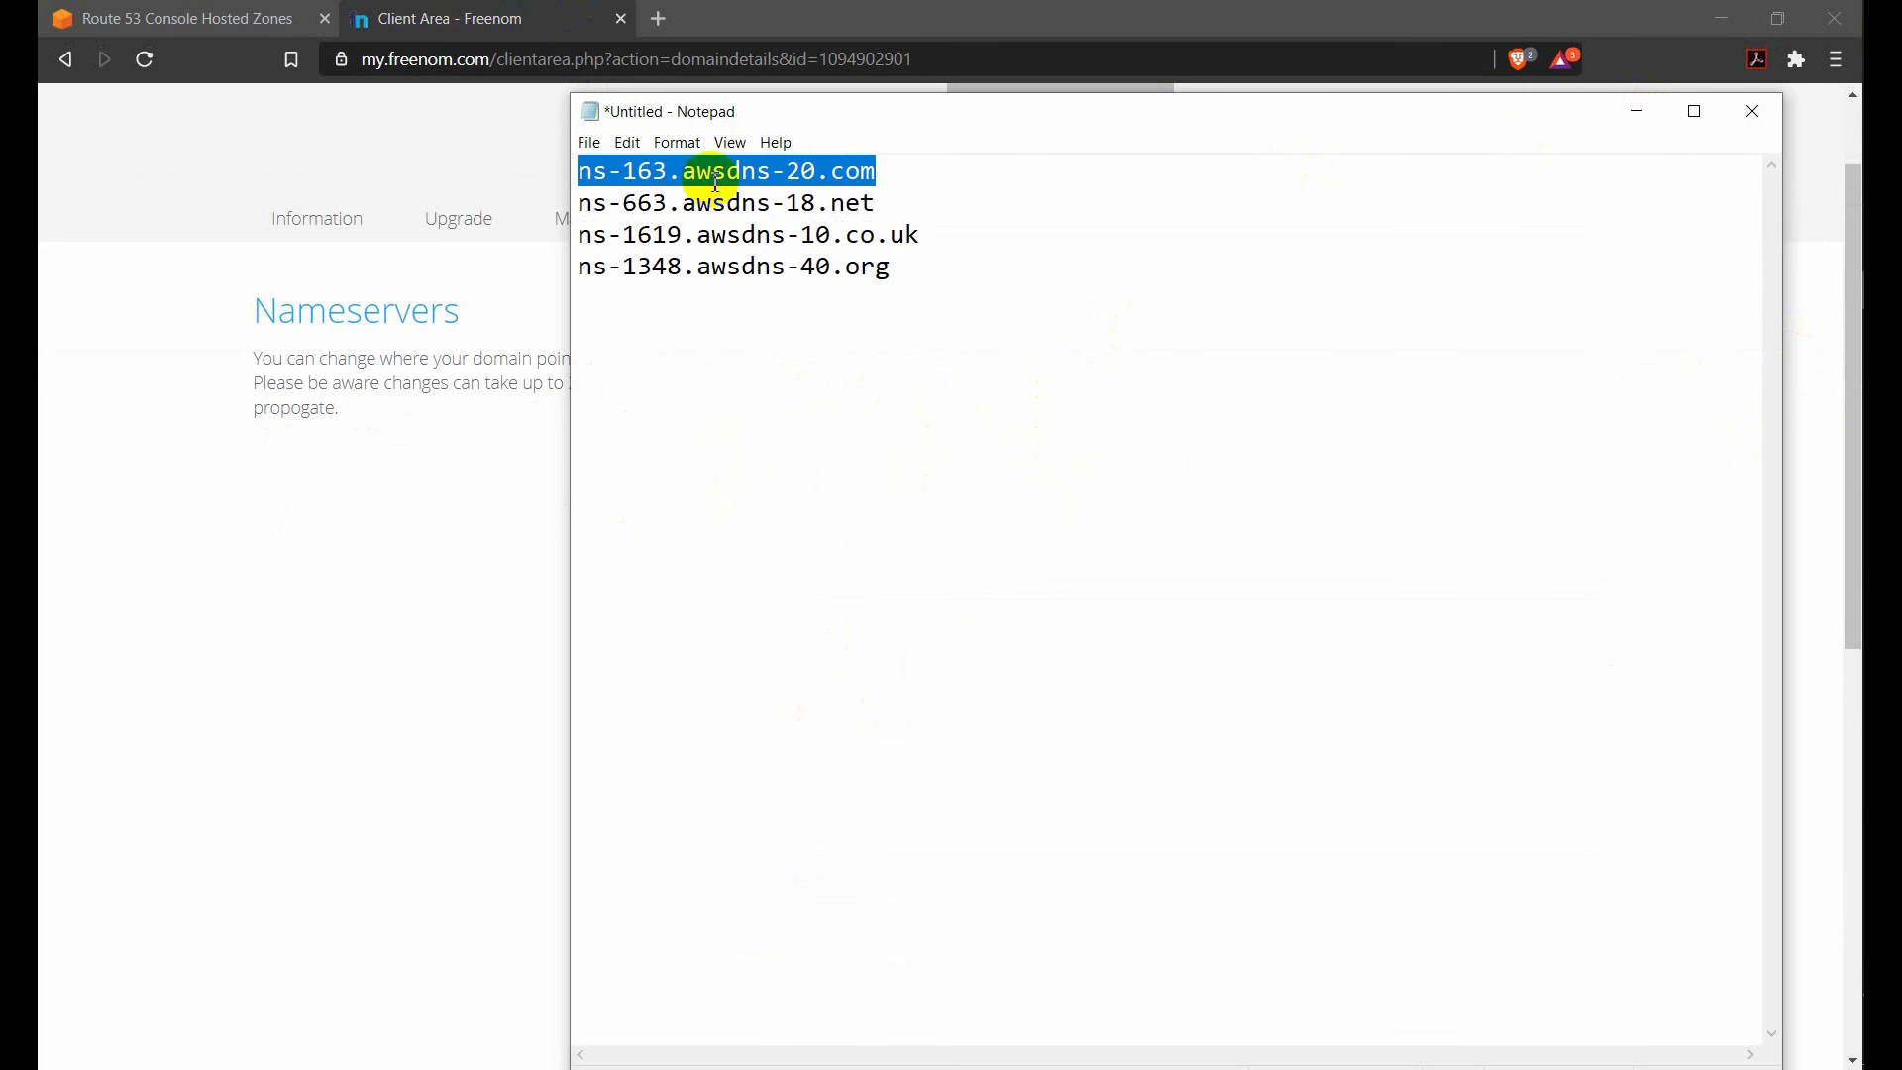
click(1634, 113)
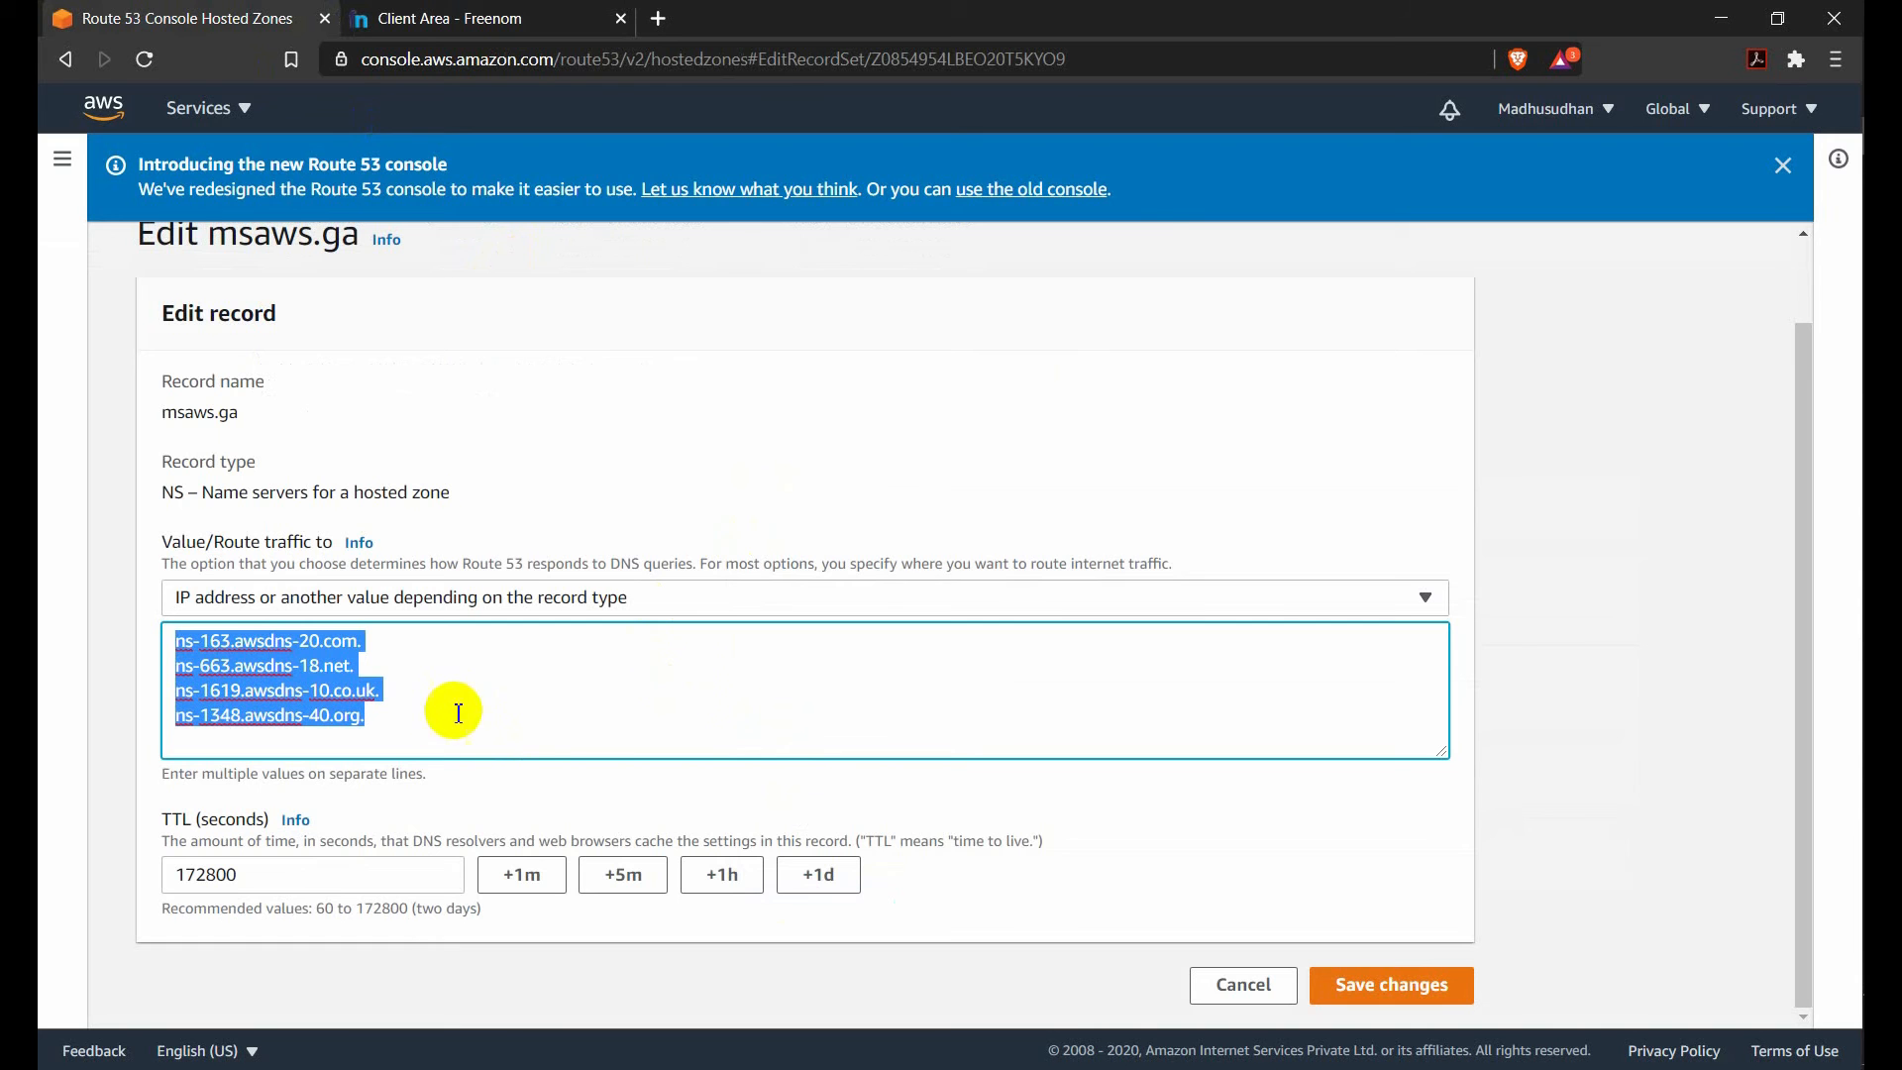
click(472, 14)
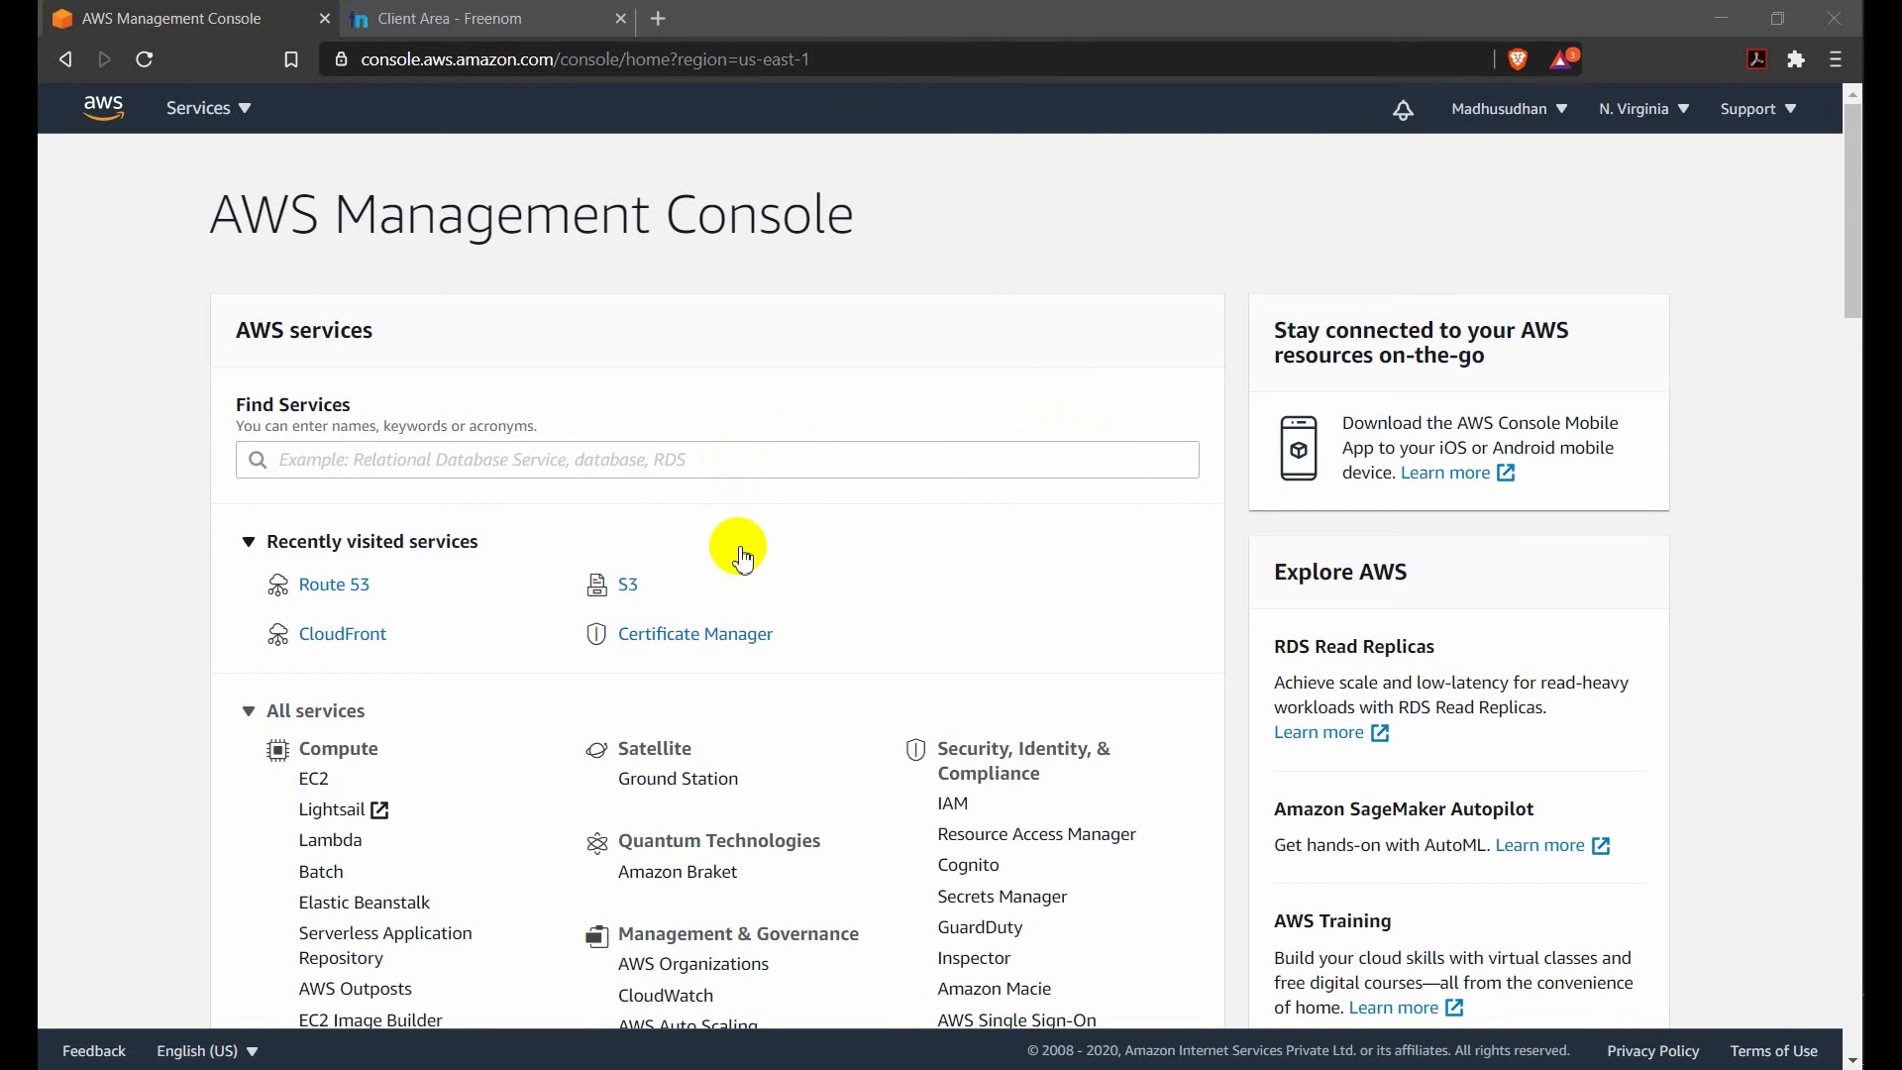
click(344, 638)
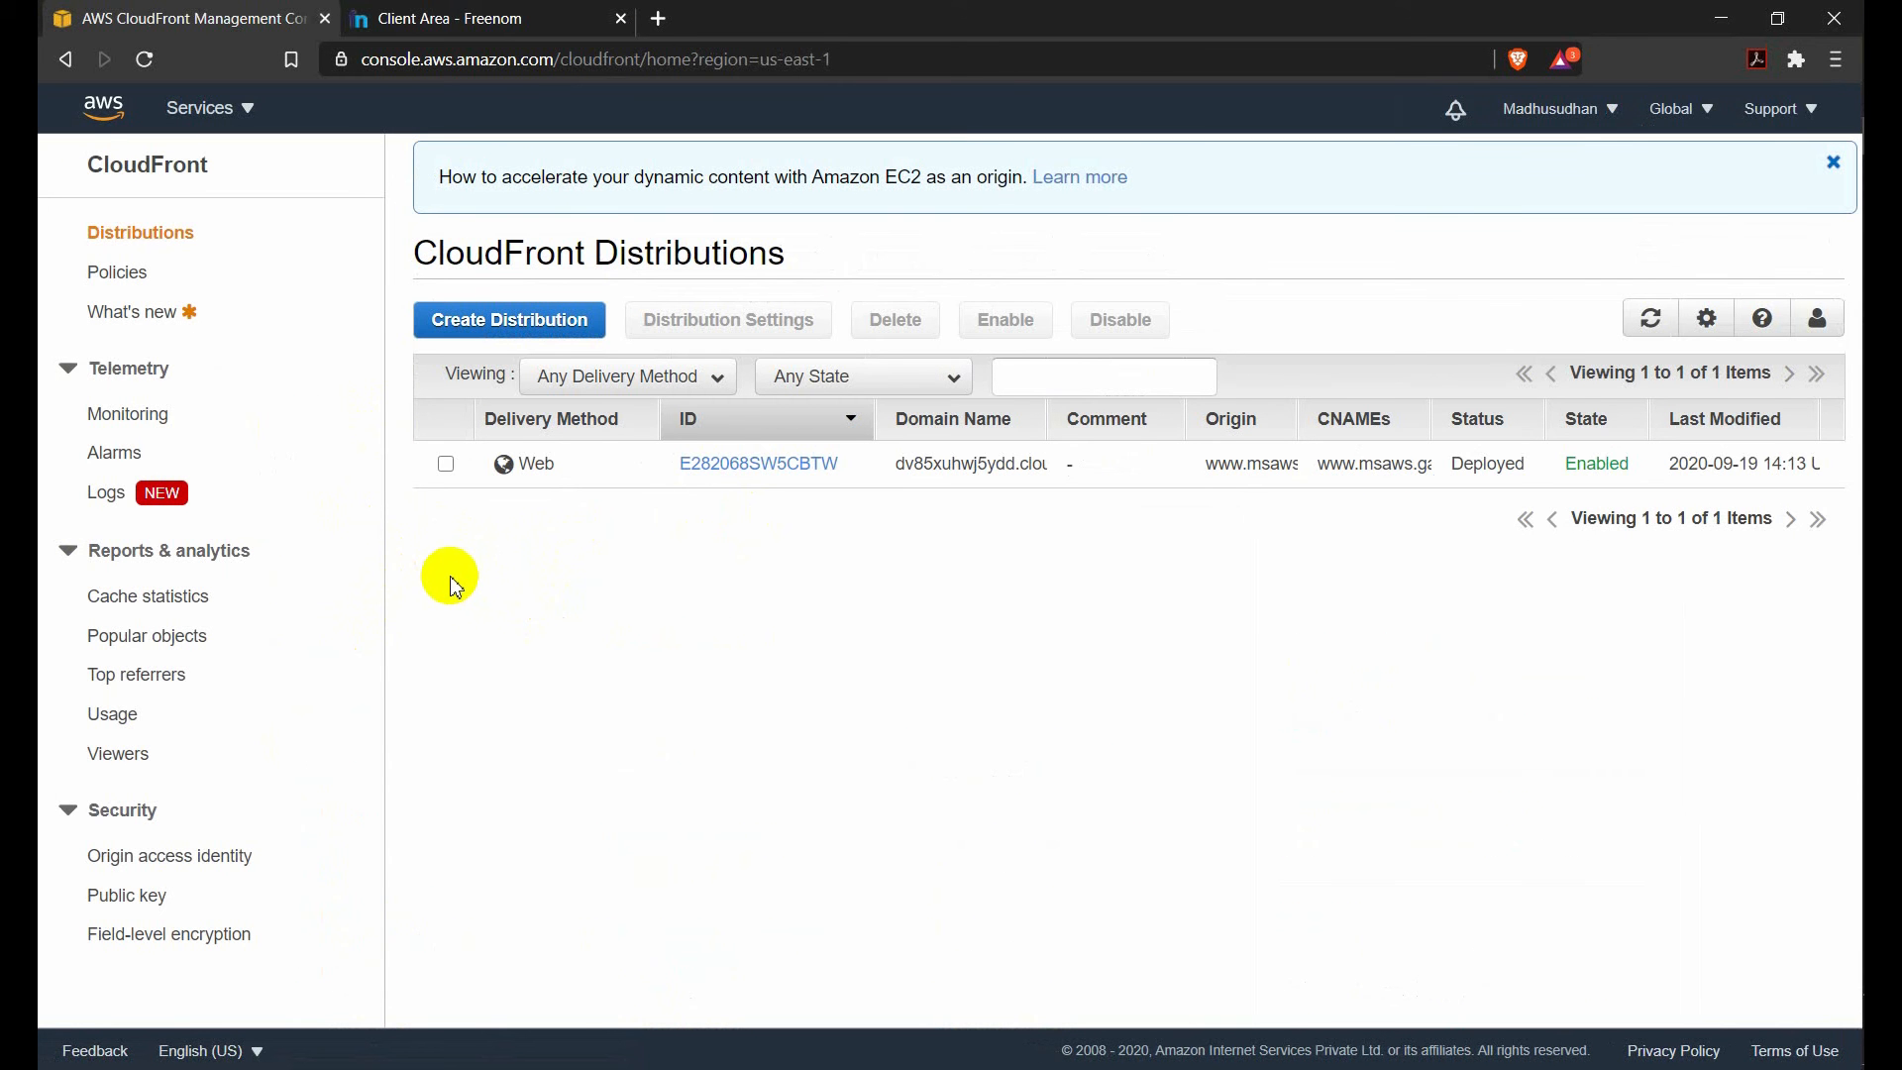
click(474, 329)
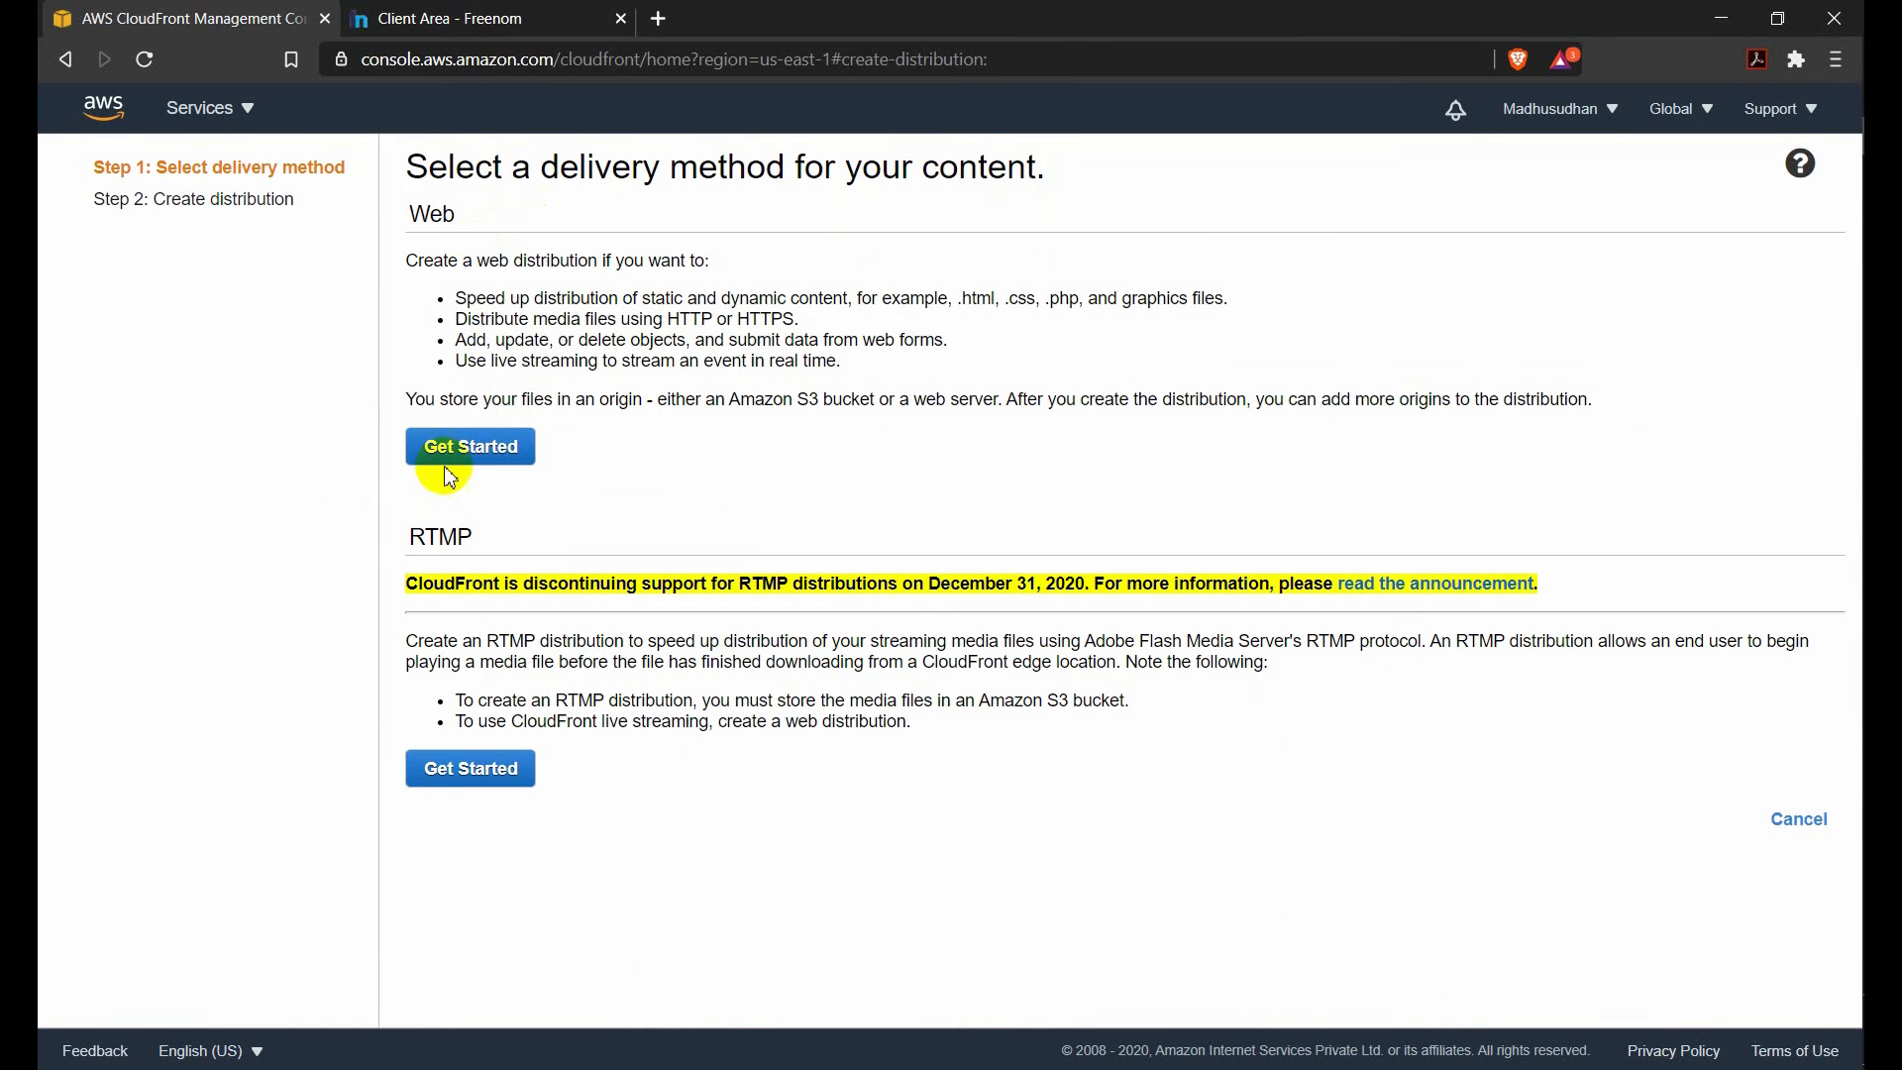
drag(423, 212, 437, 236)
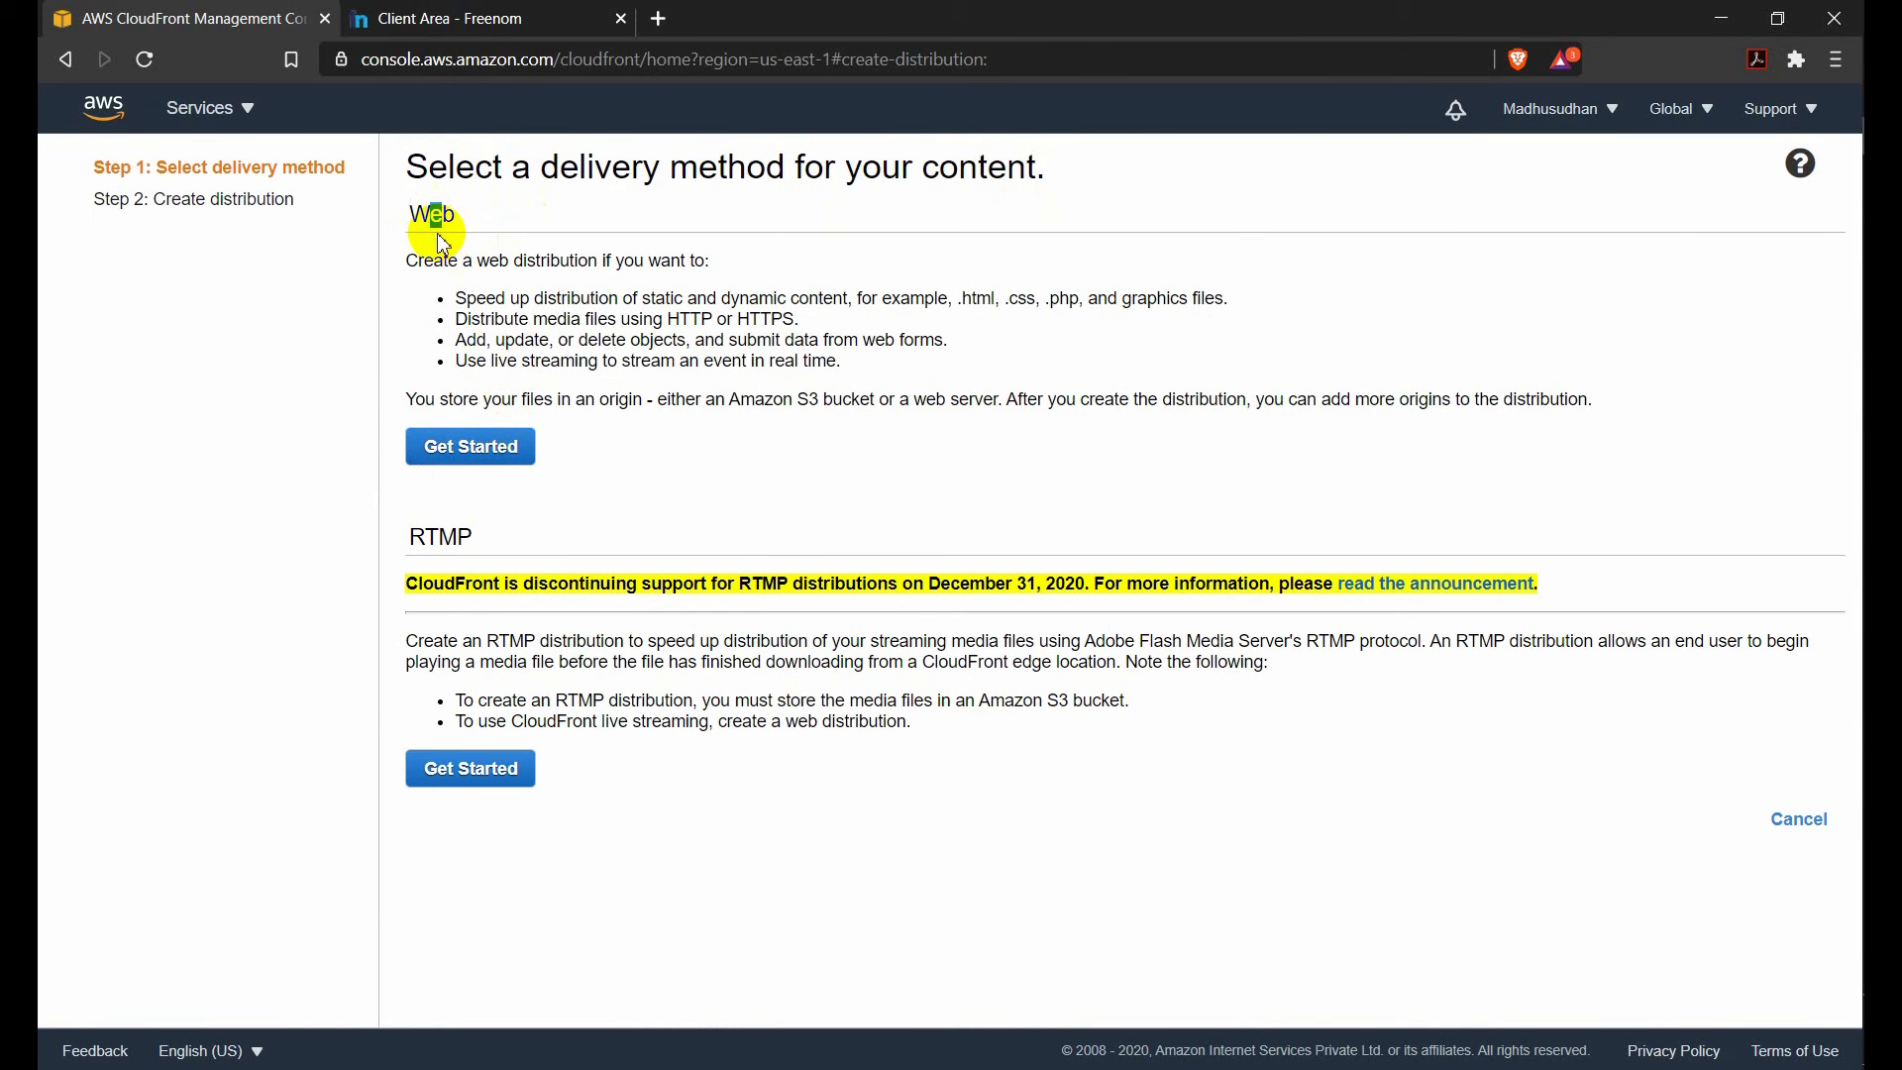
click(474, 448)
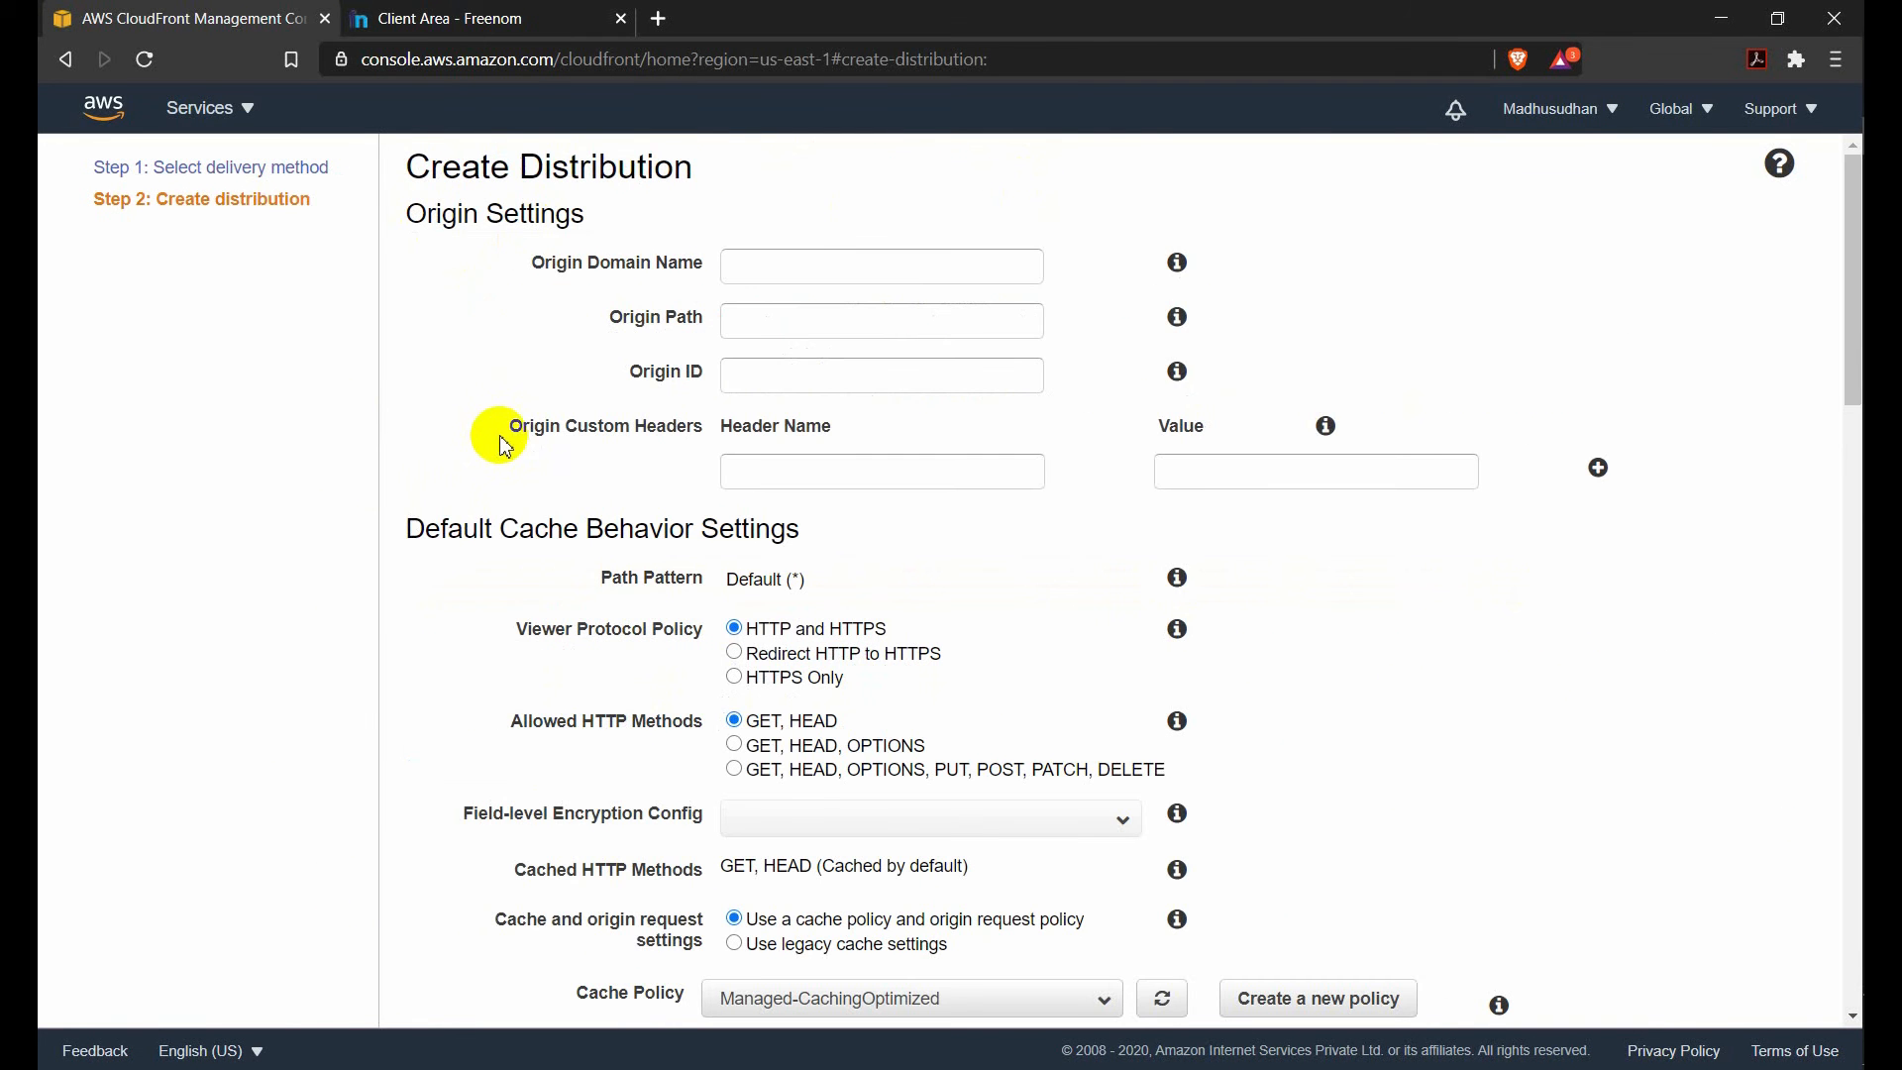
click(747, 265)
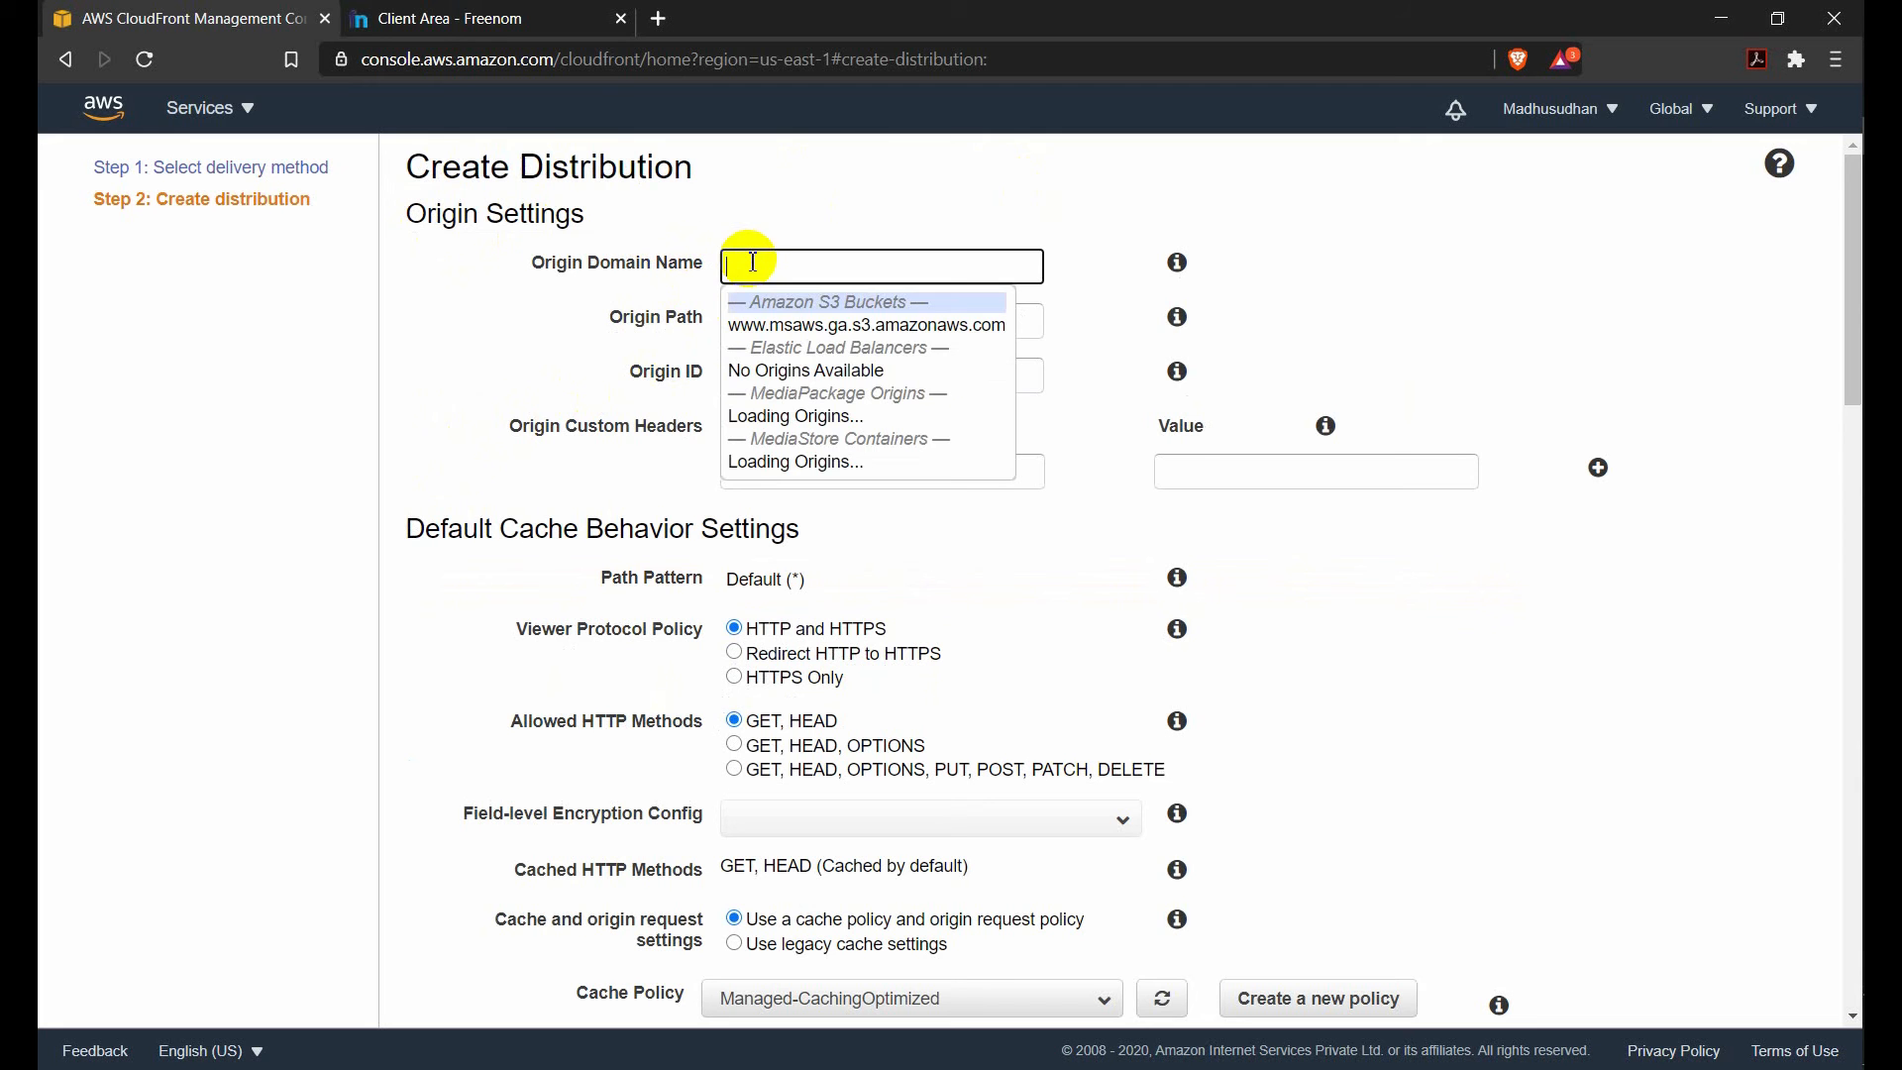
click(837, 329)
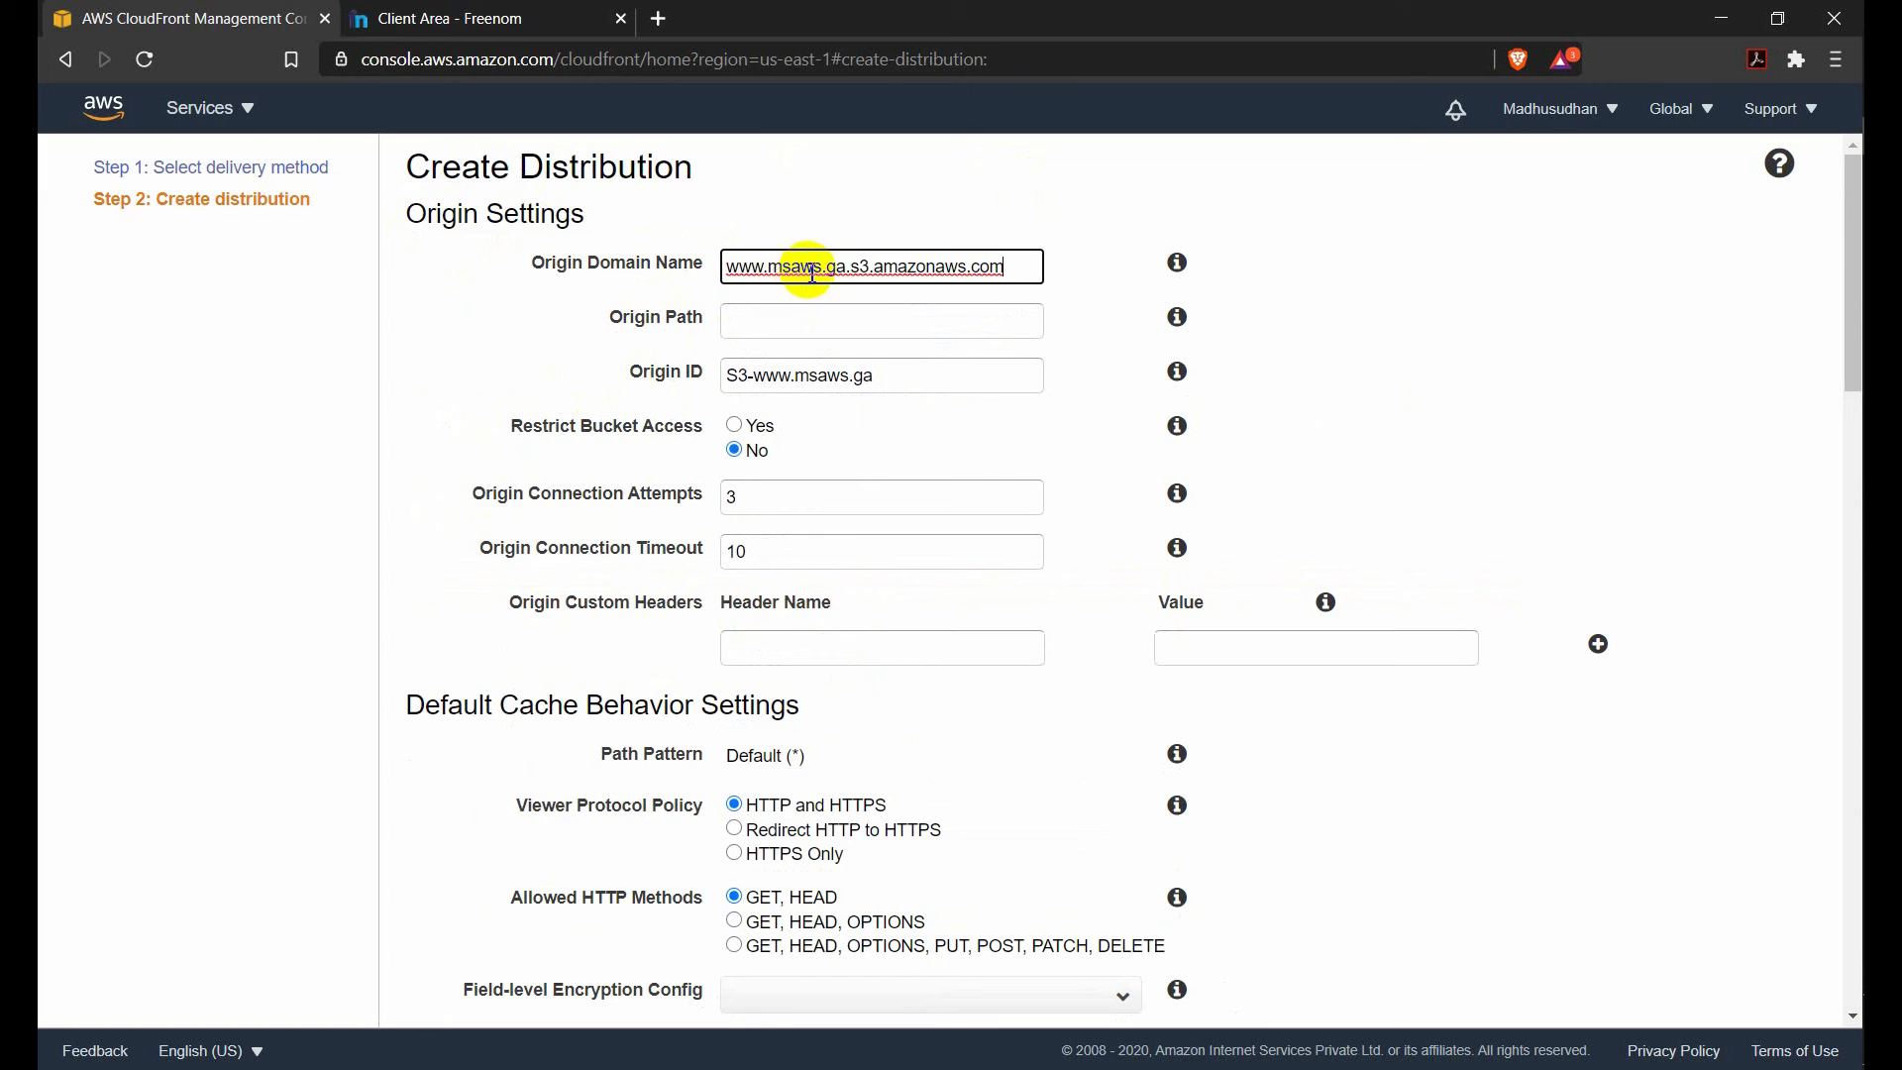
Set the viewer protocol policy in the default cache behavior to Redirect HTTP to HTTPS.
scroll(836, 509, down, 1)
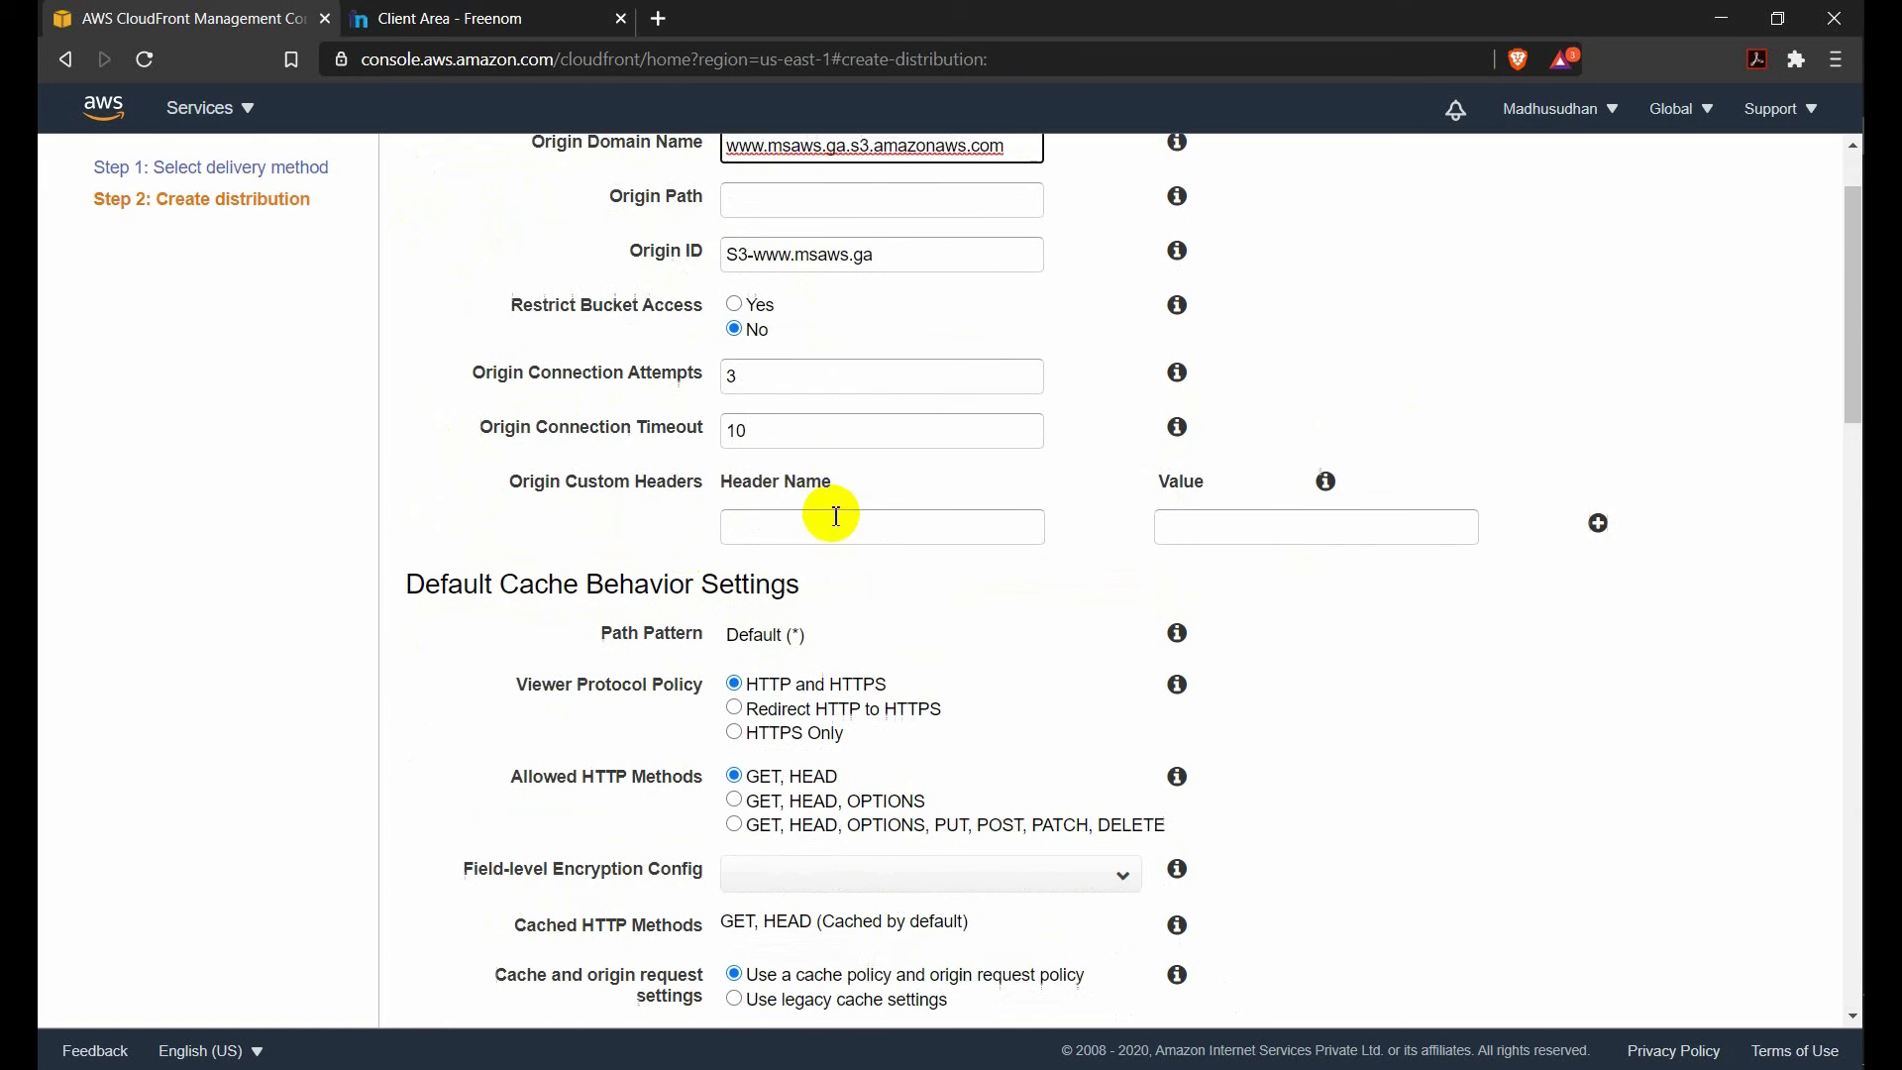
scroll(847, 515, down, 2)
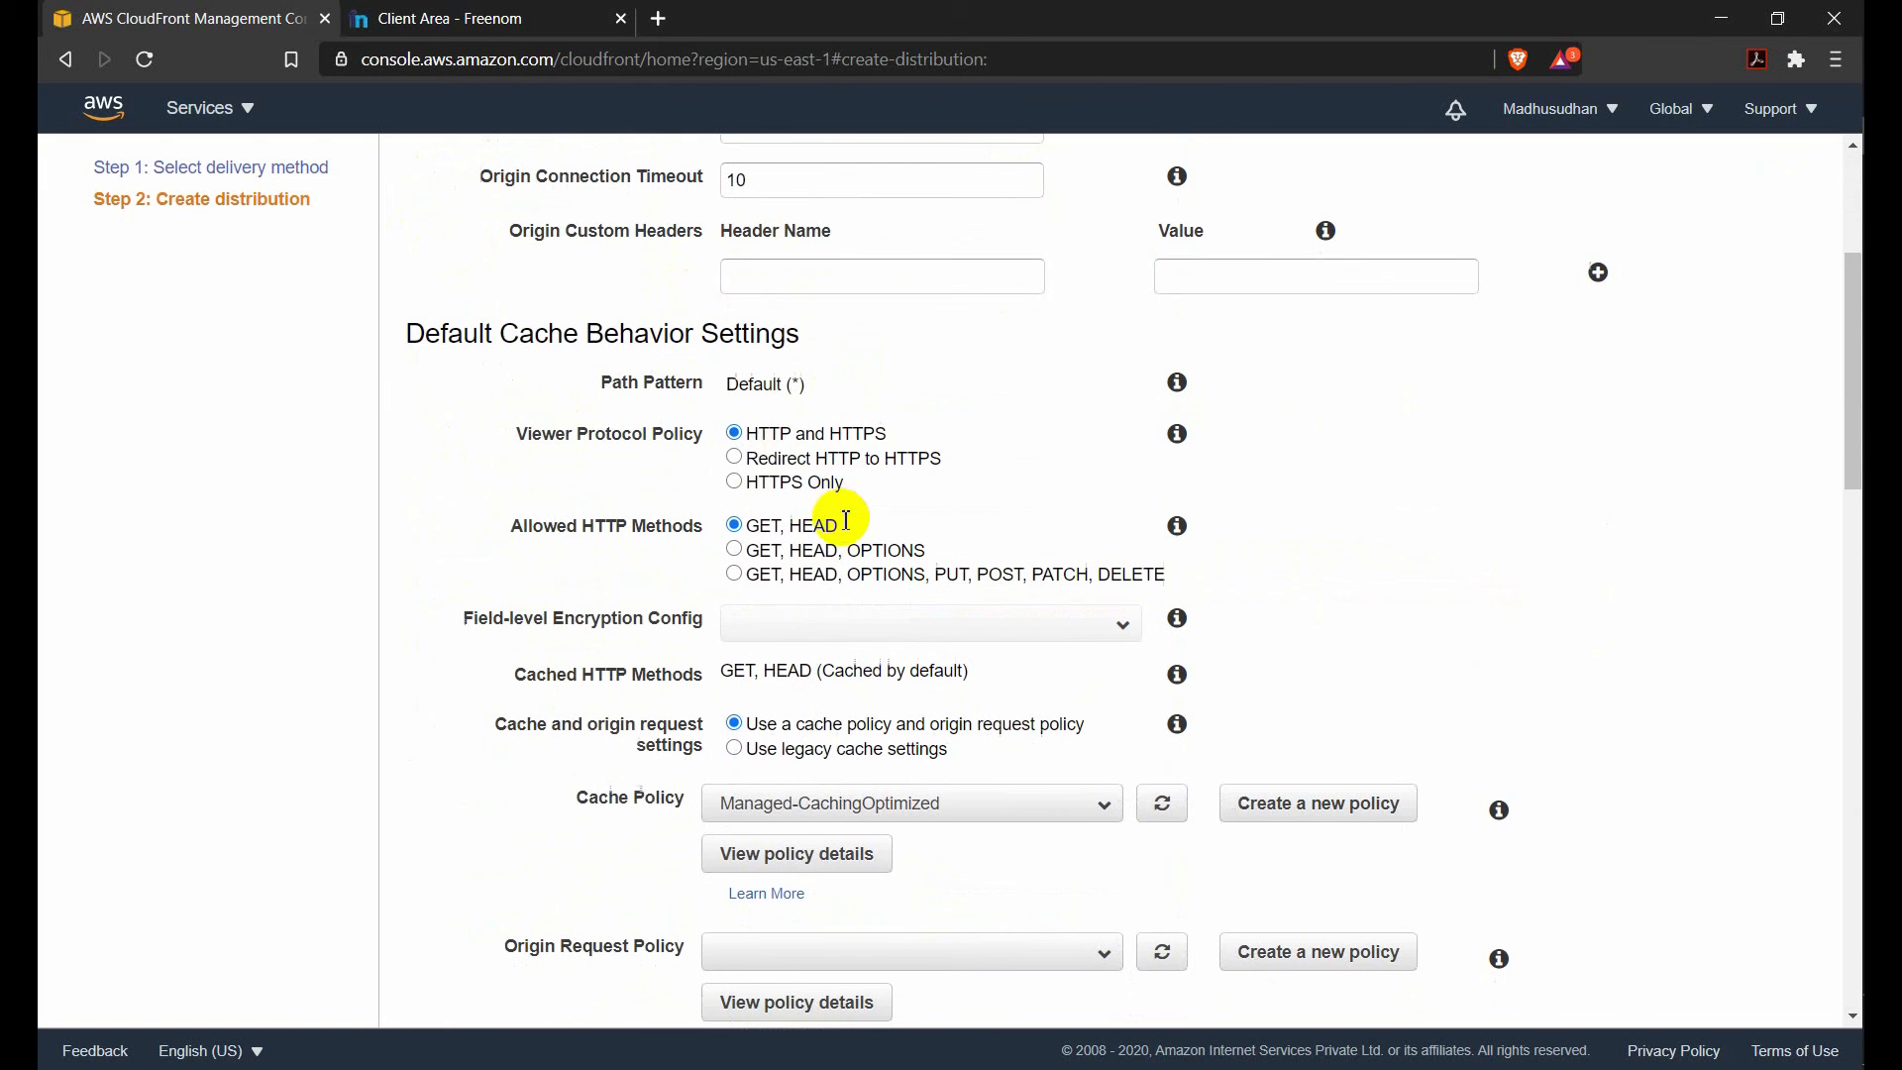
click(755, 463)
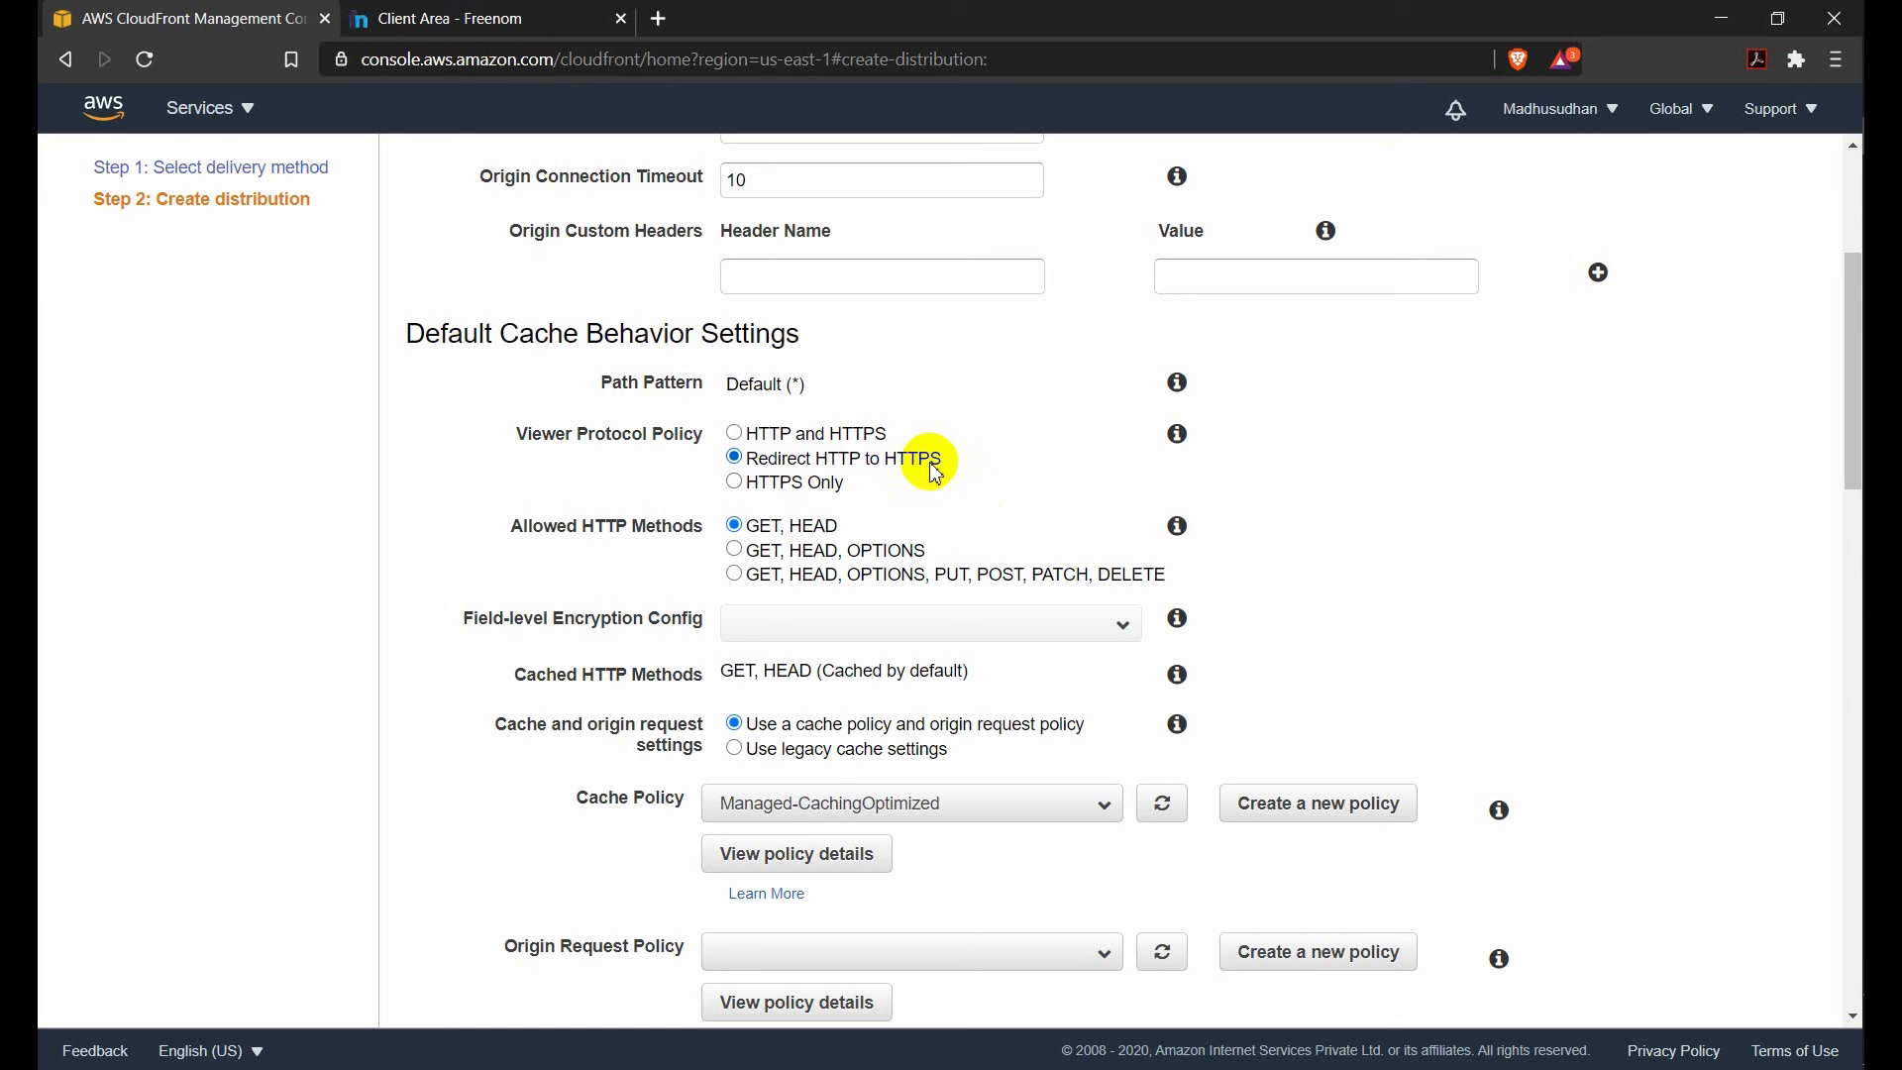
scroll(901, 466, down, 3)
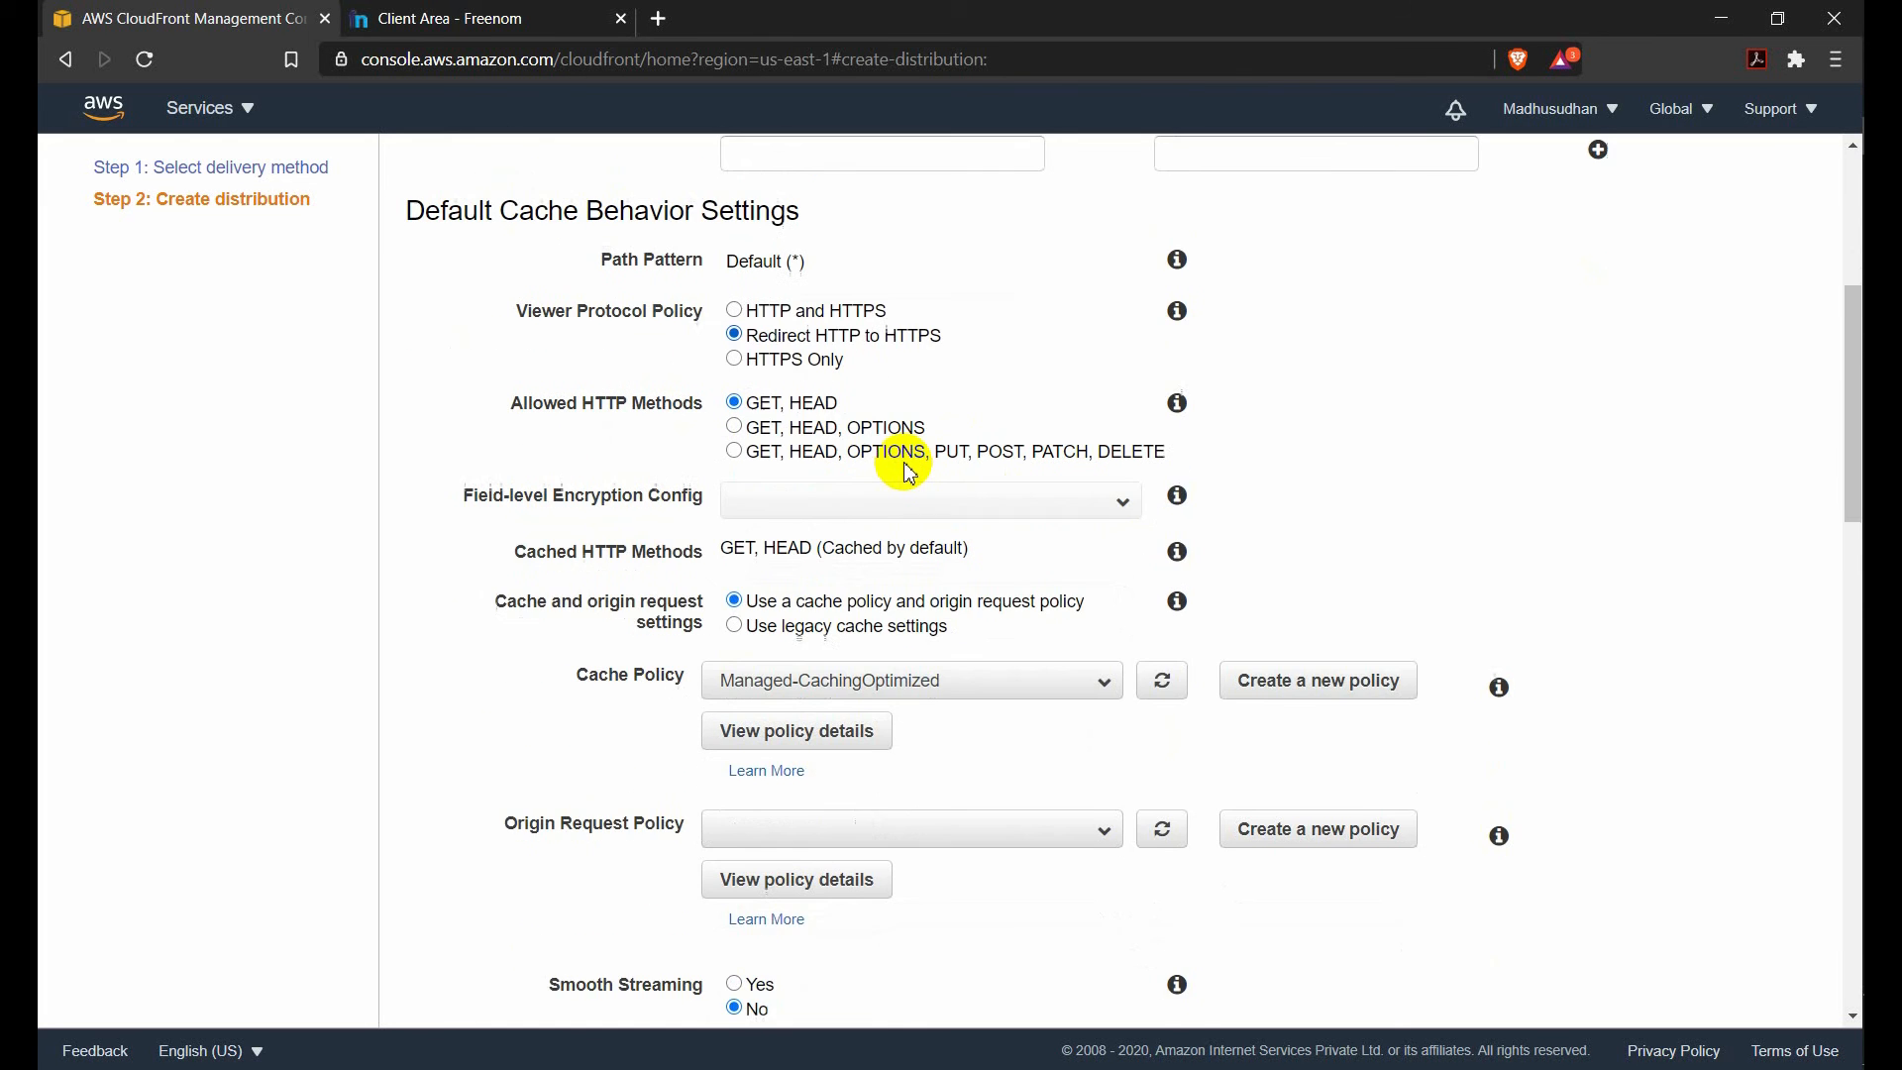
scroll(912, 473, down, 6)
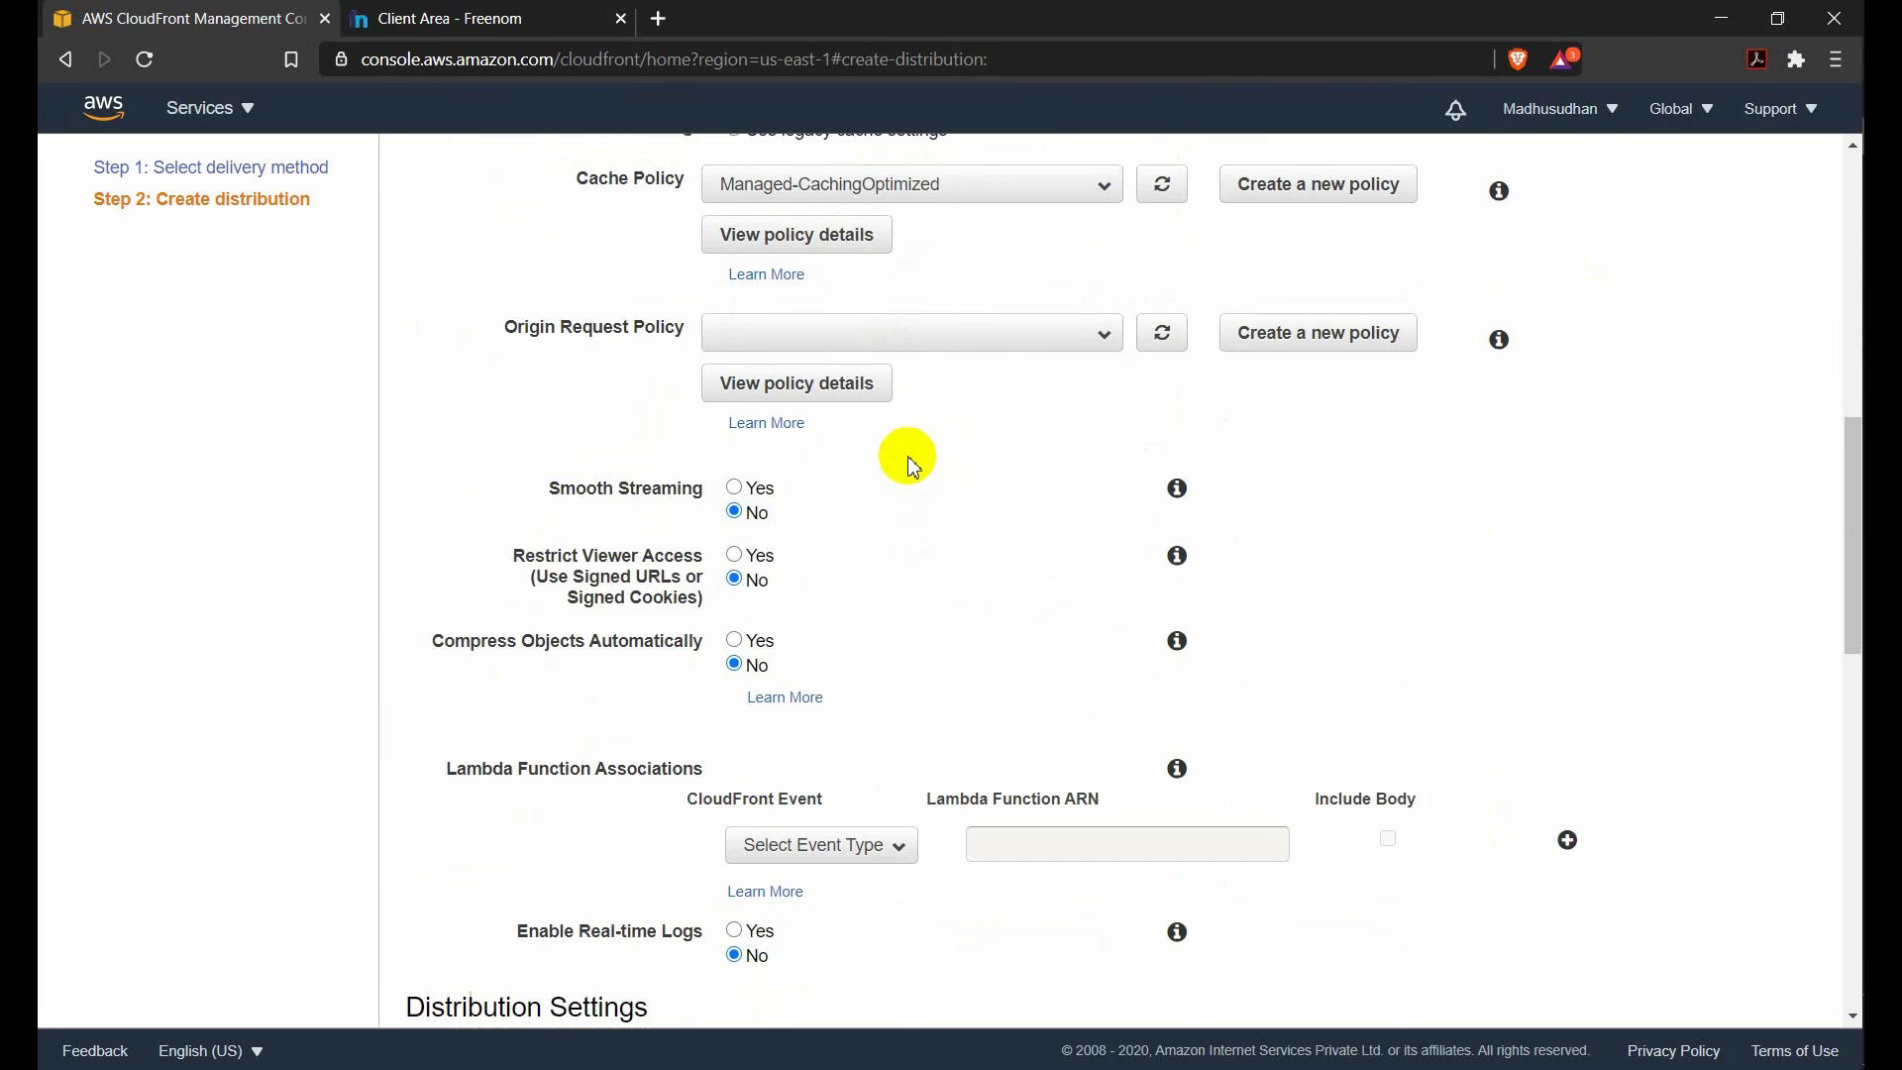
scroll(913, 466, down, 3)
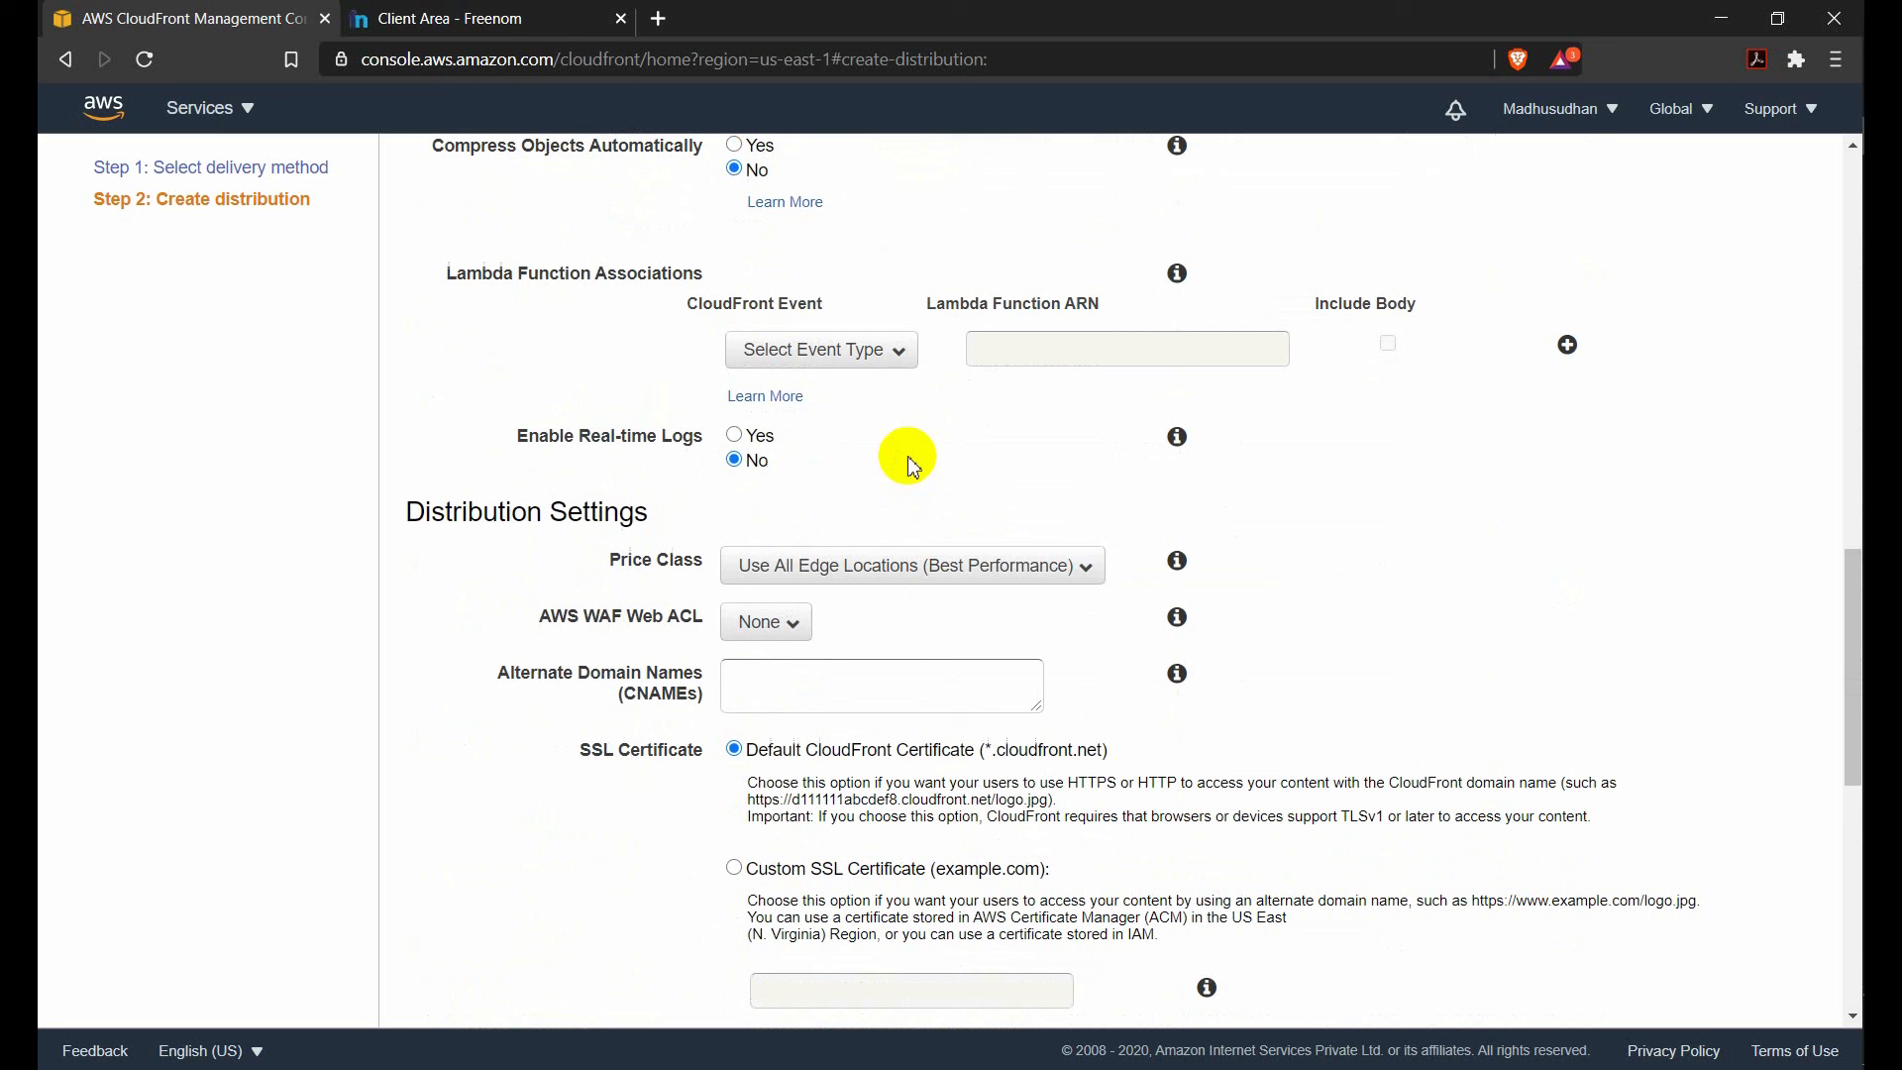
click(805, 675)
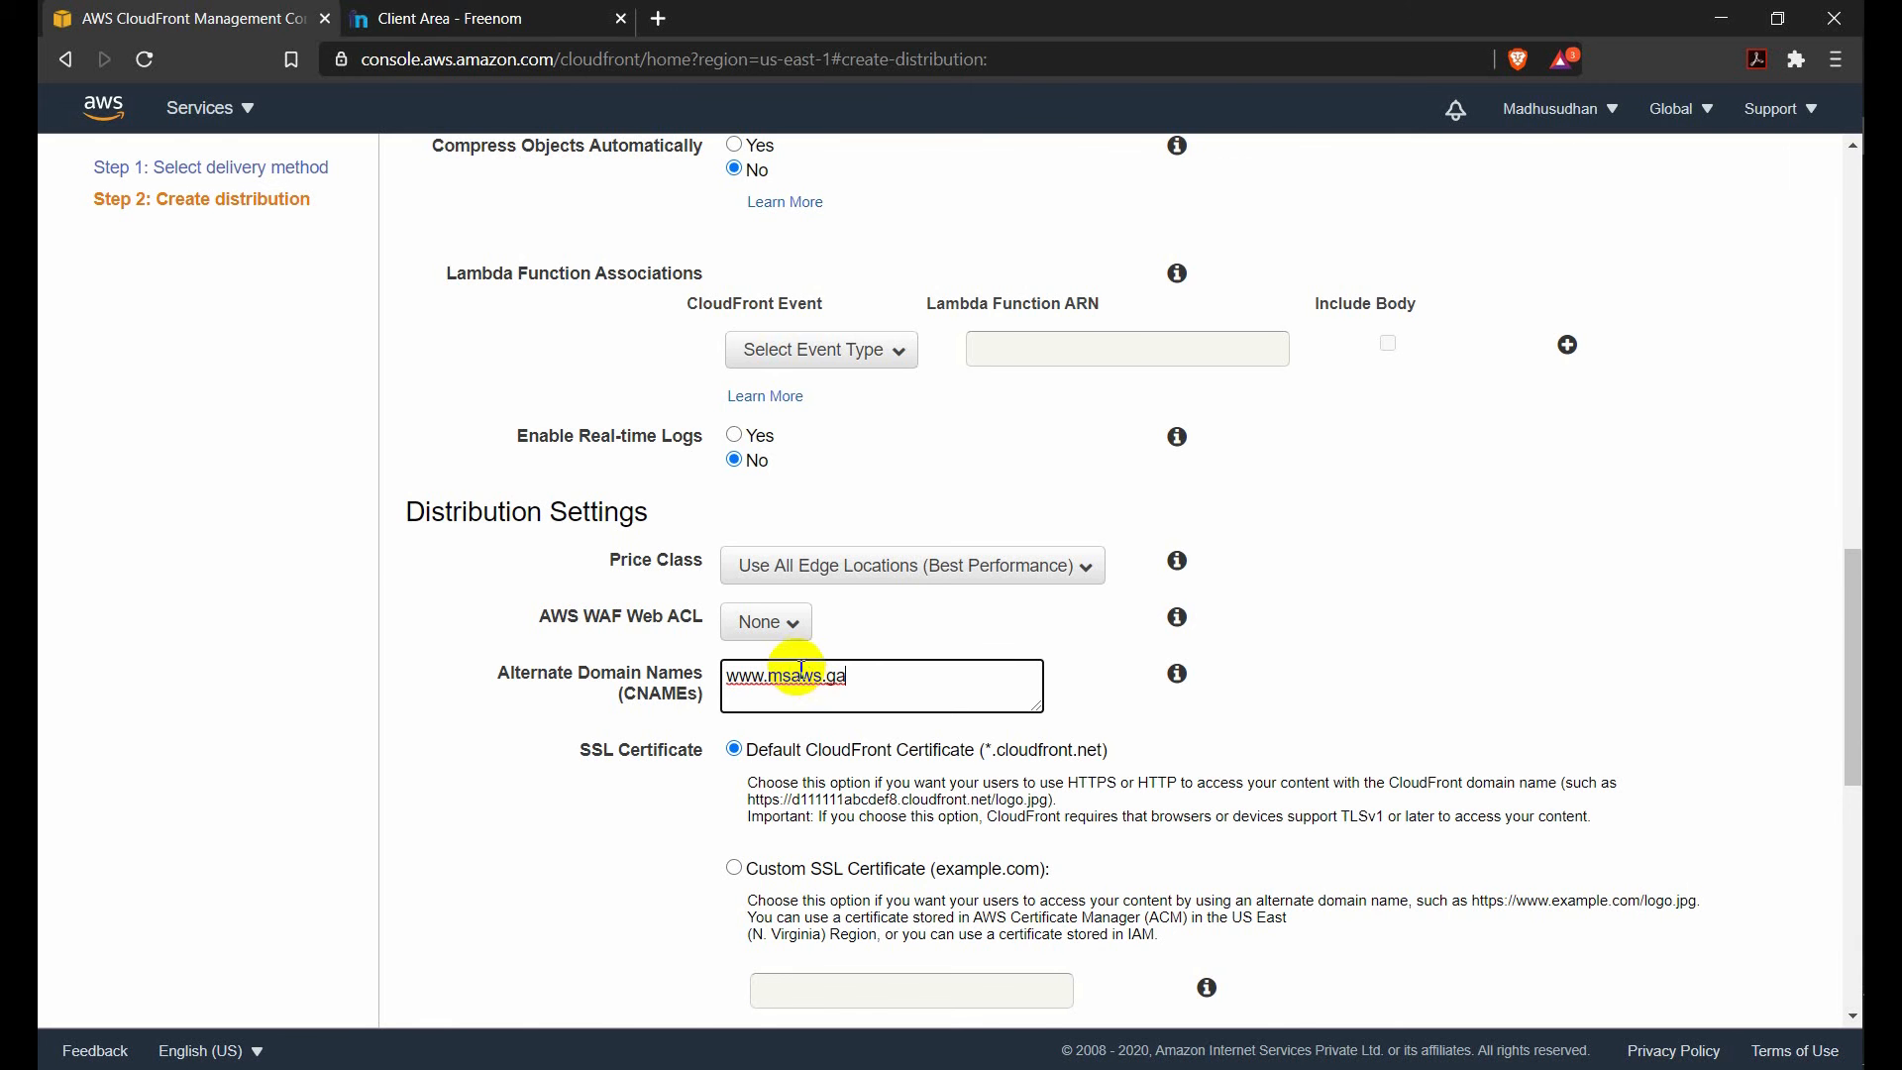
scroll(849, 628, down, 3)
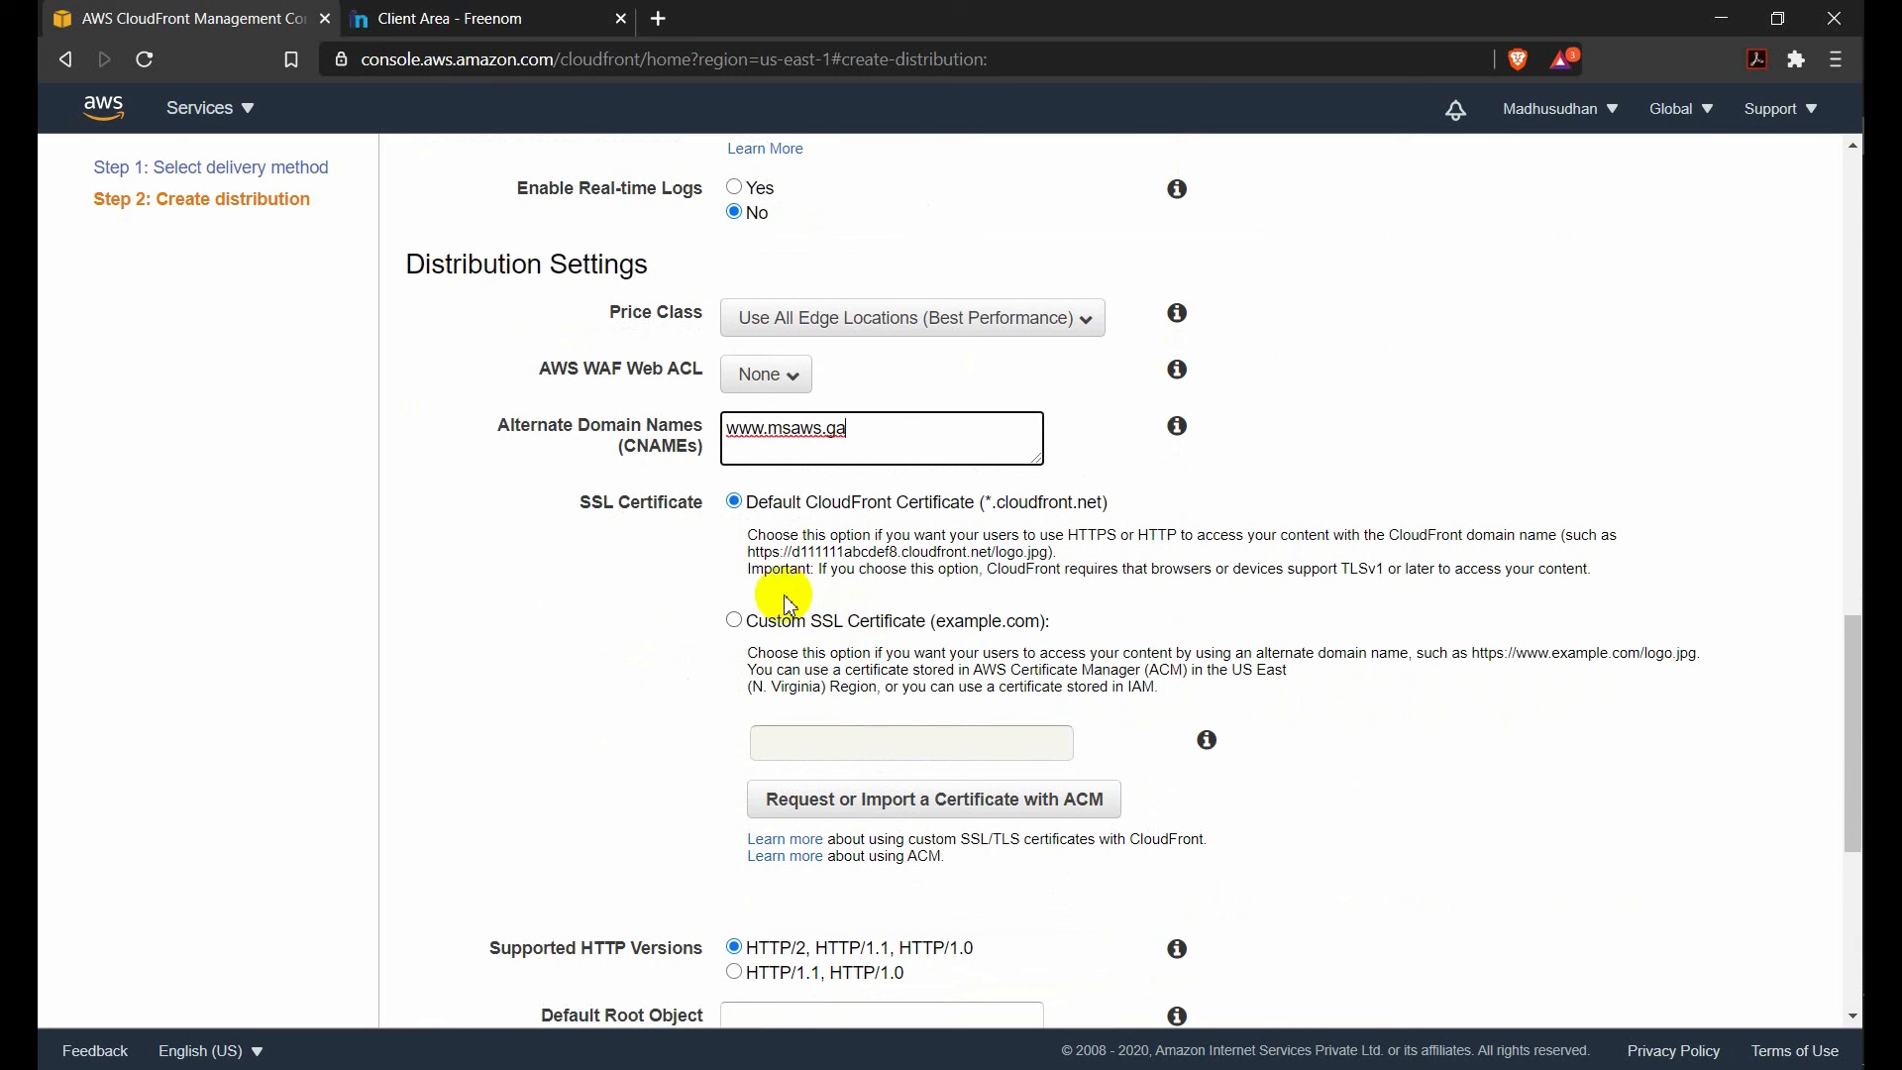
click(733, 621)
click(782, 748)
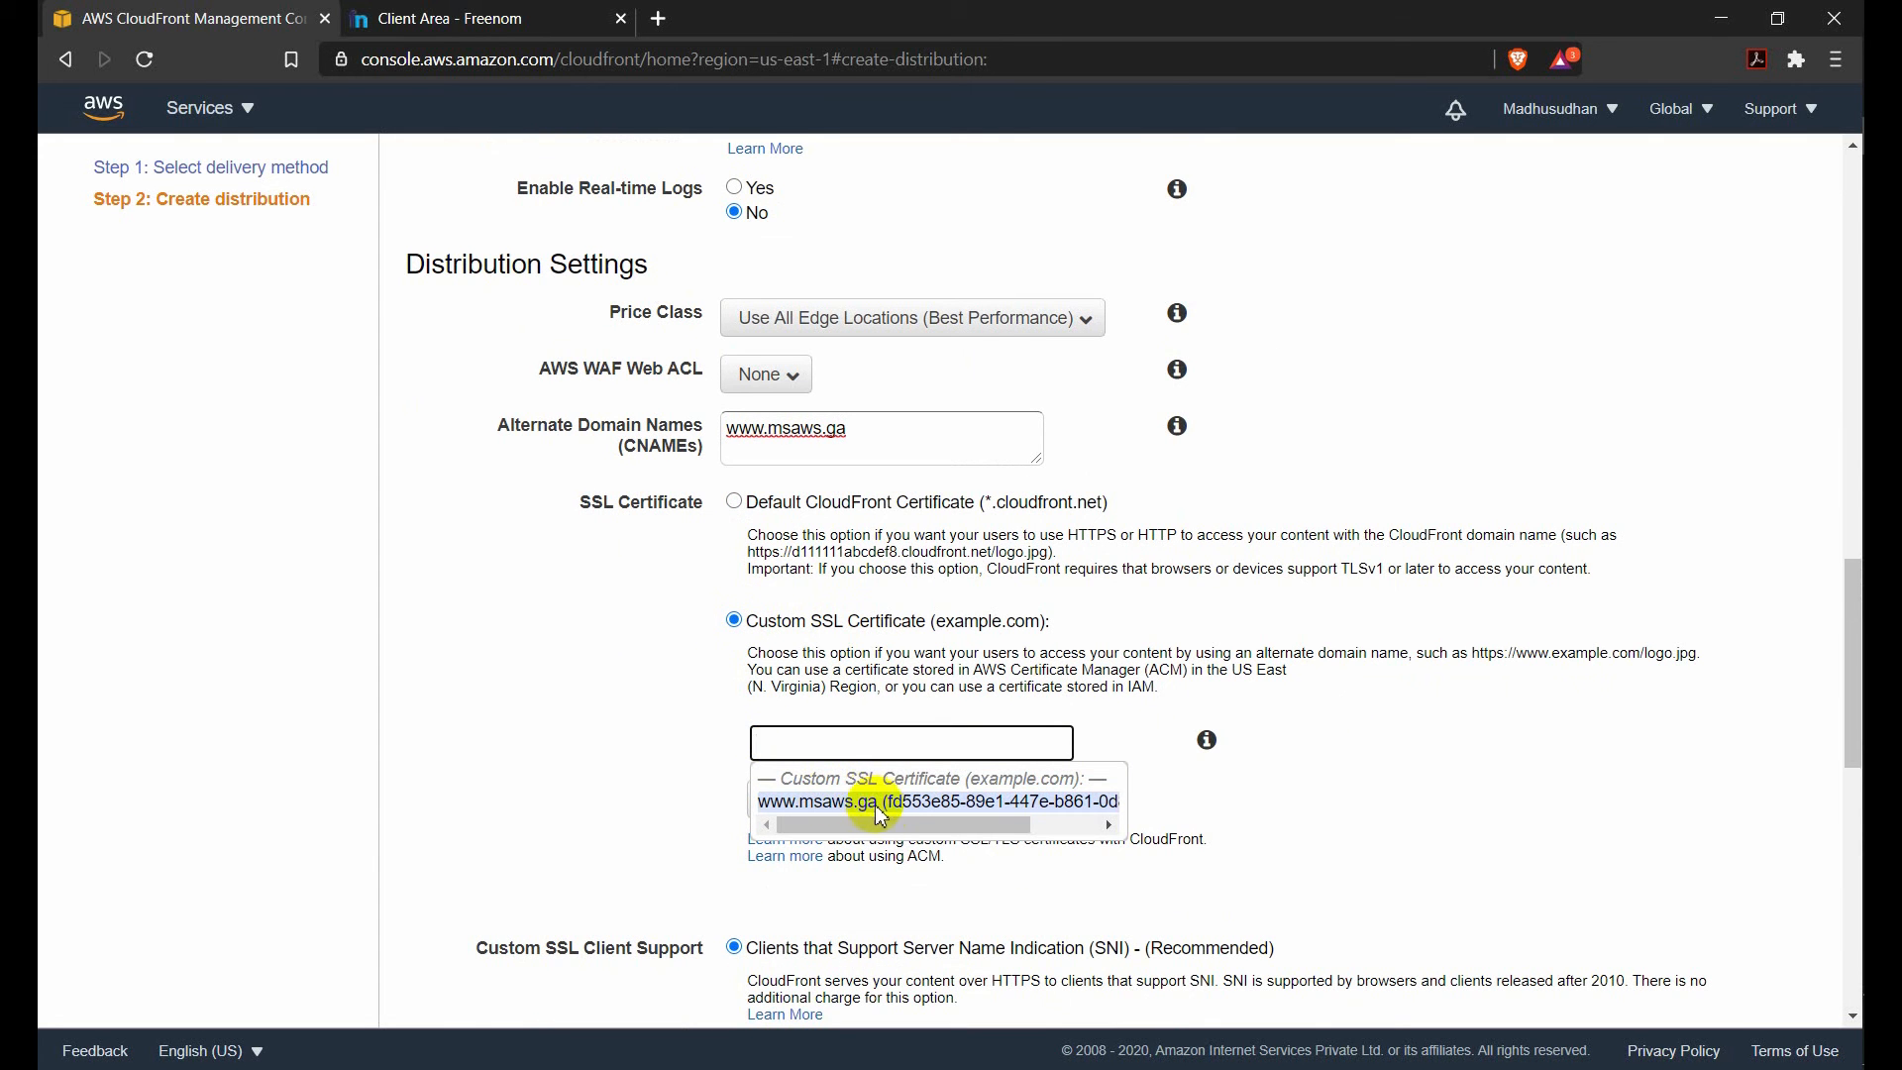
click(708, 699)
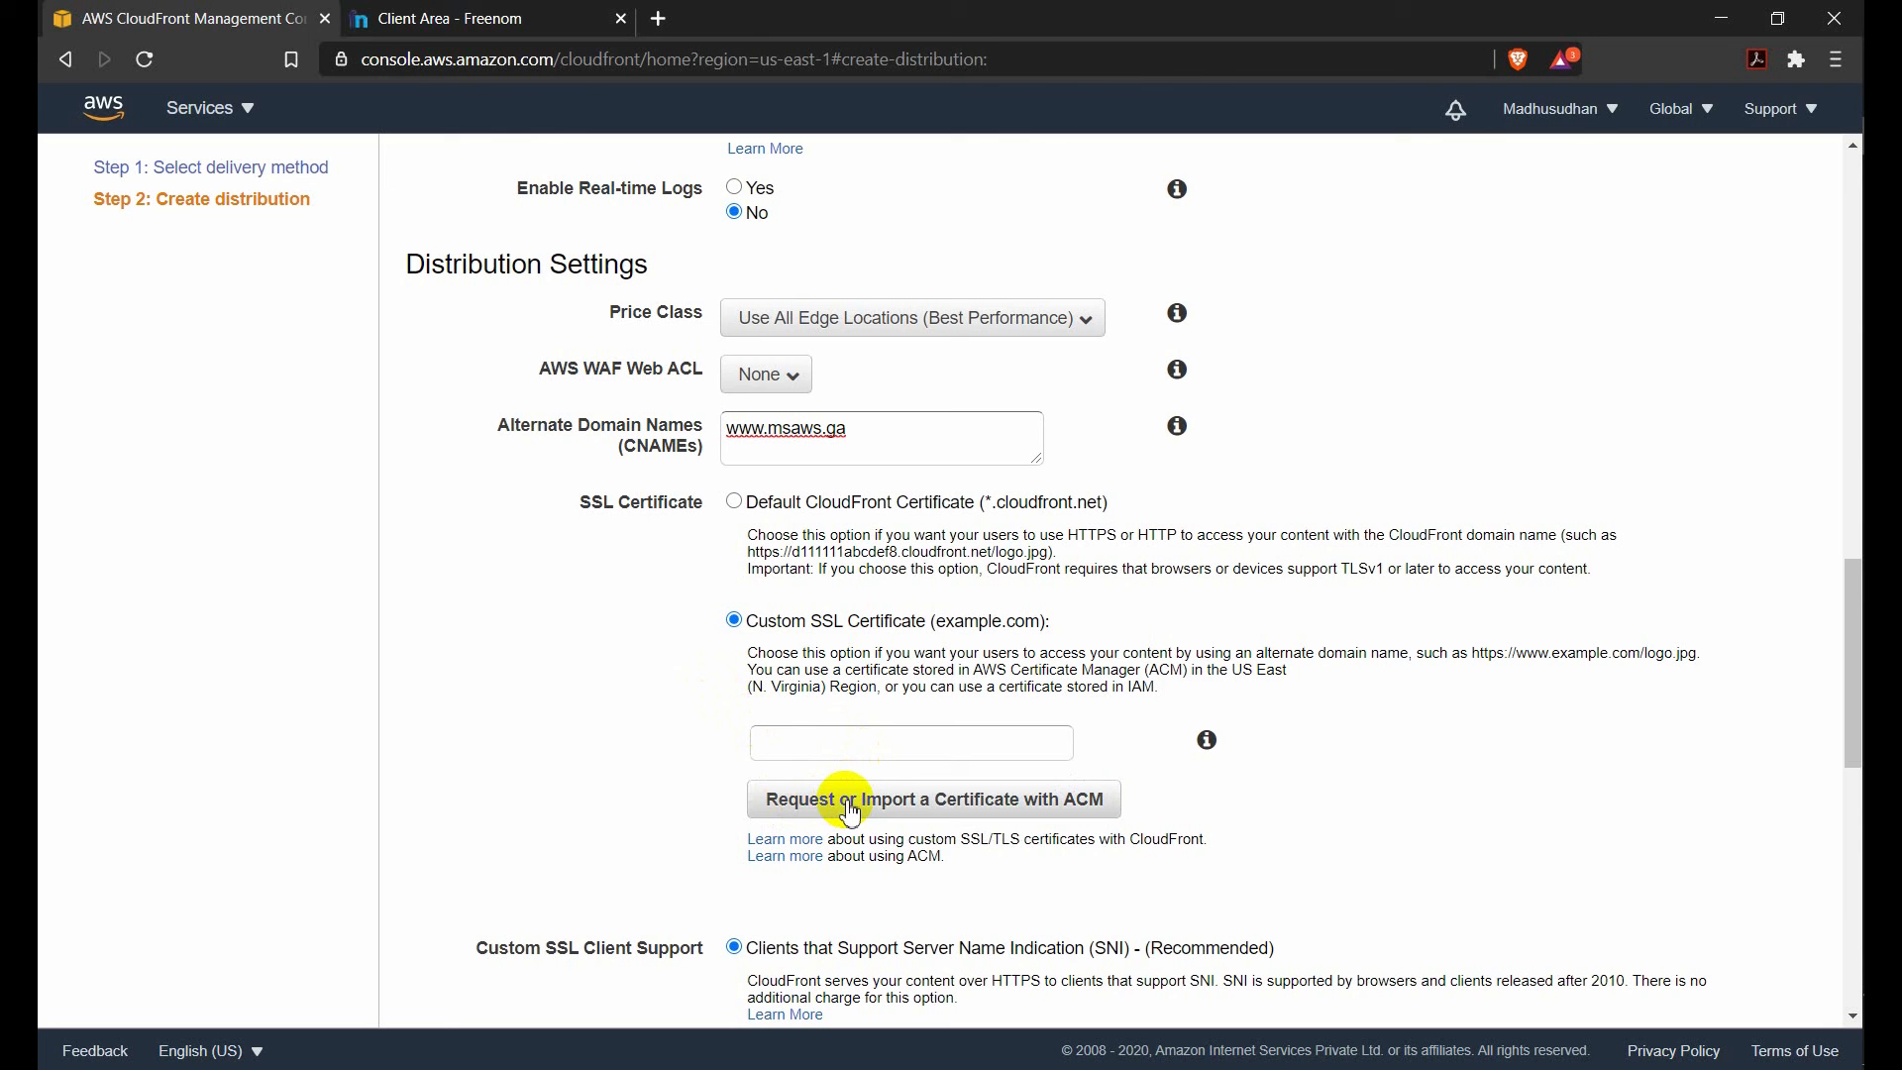
click(808, 738)
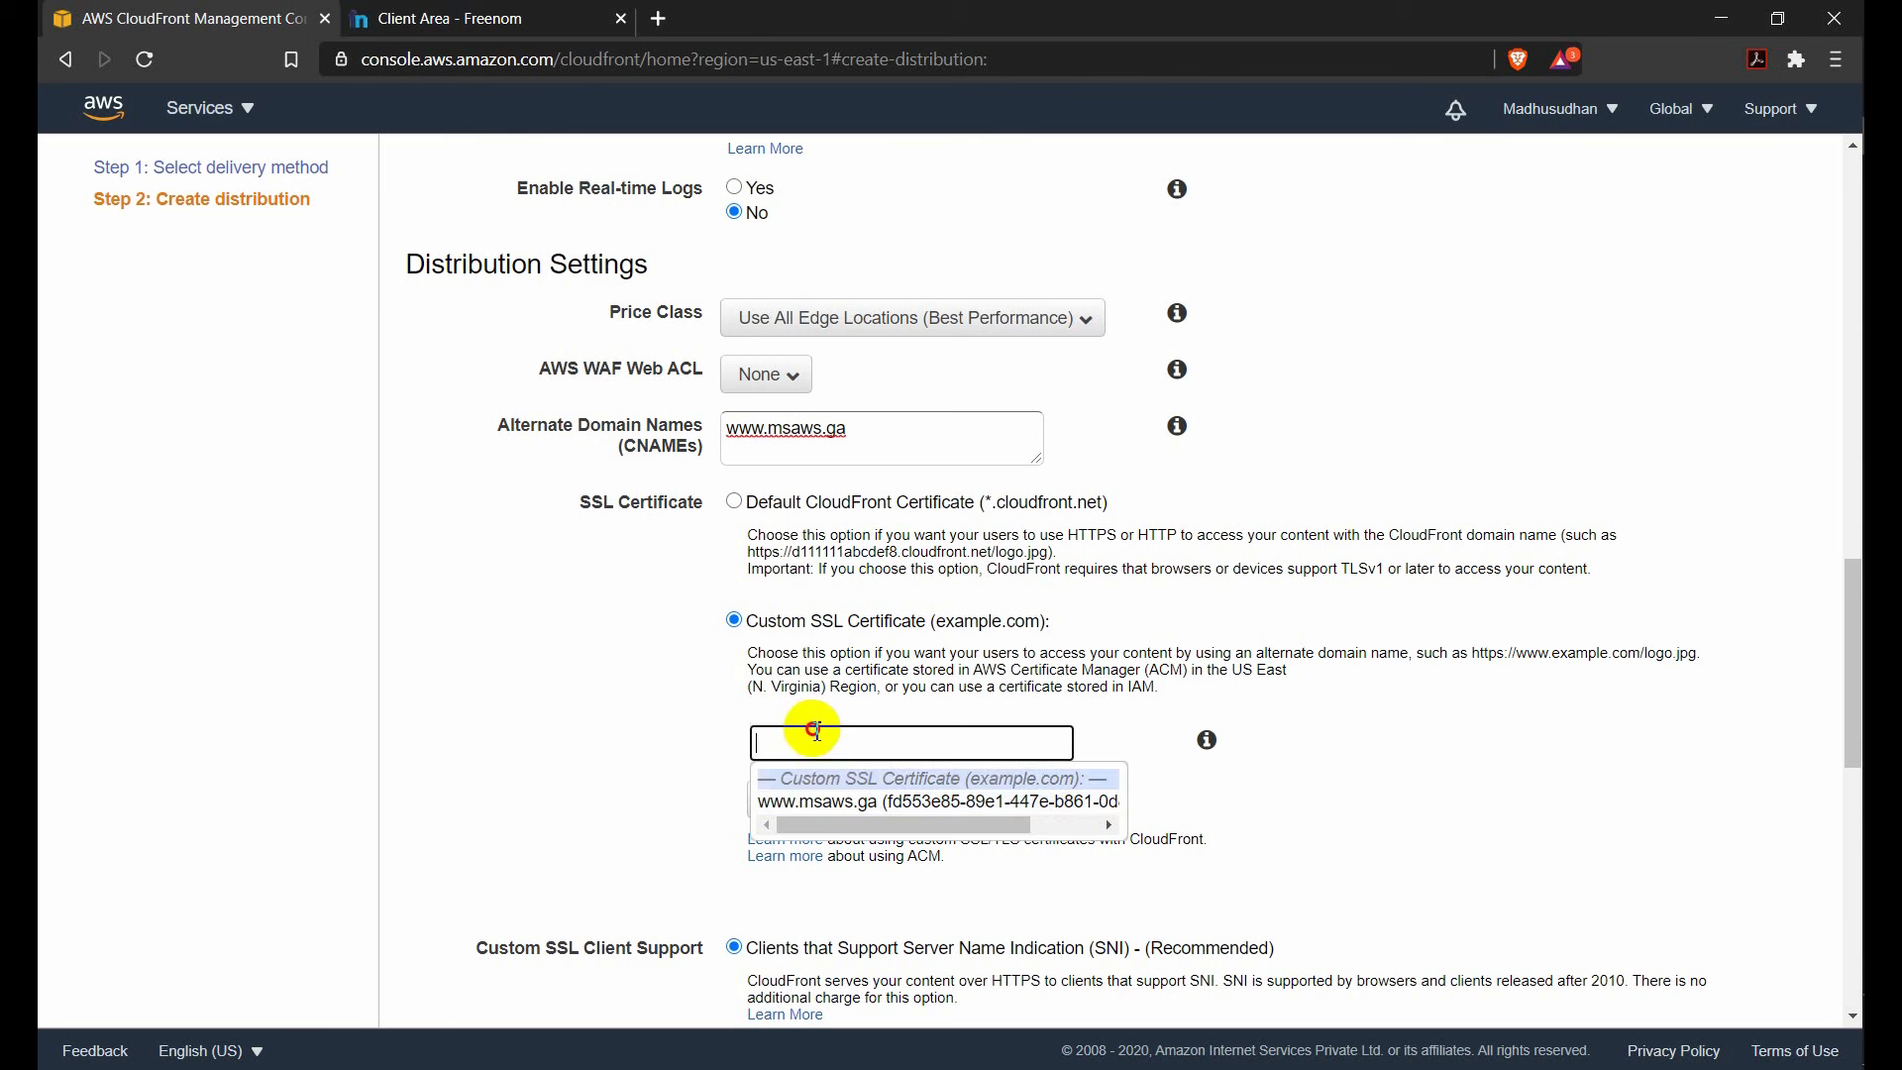
click(832, 801)
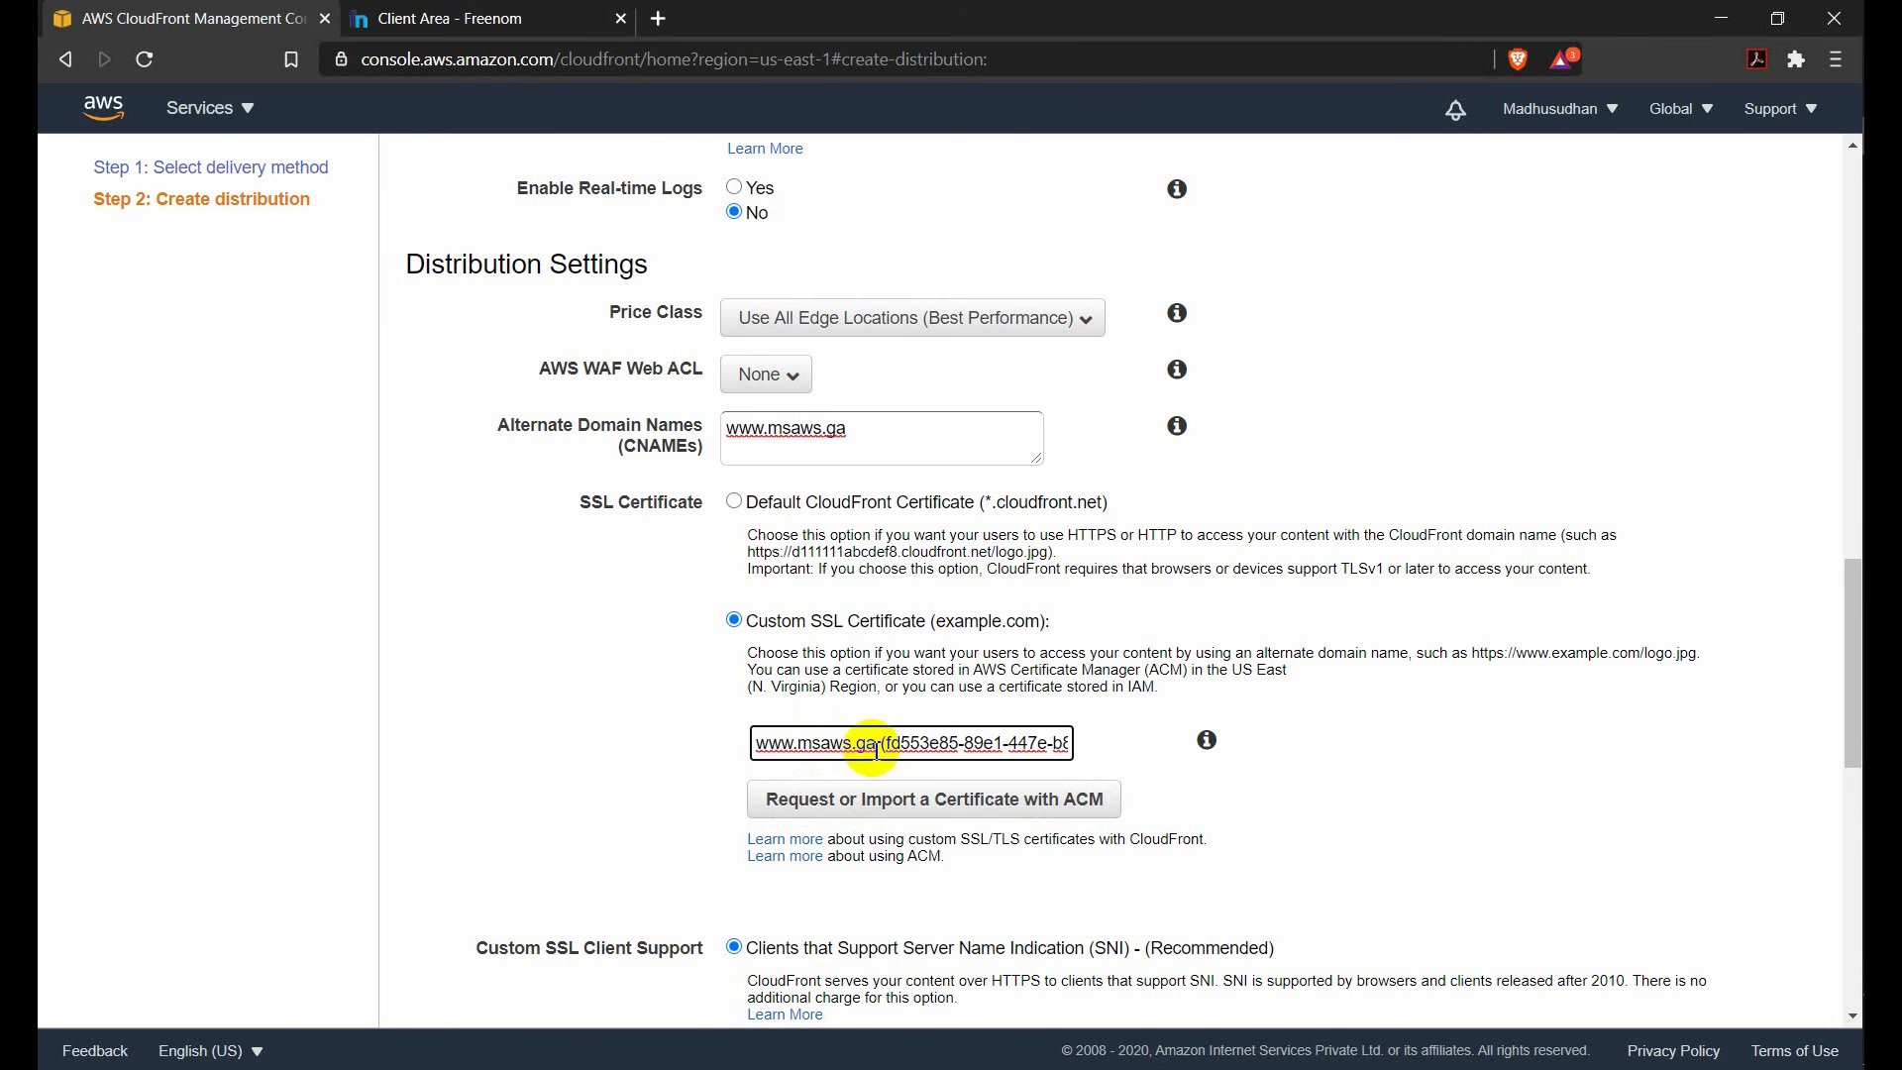
Review the new distribution's settings from origin to distribution state, and cancel its creation.
scroll(875, 749, down, 8)
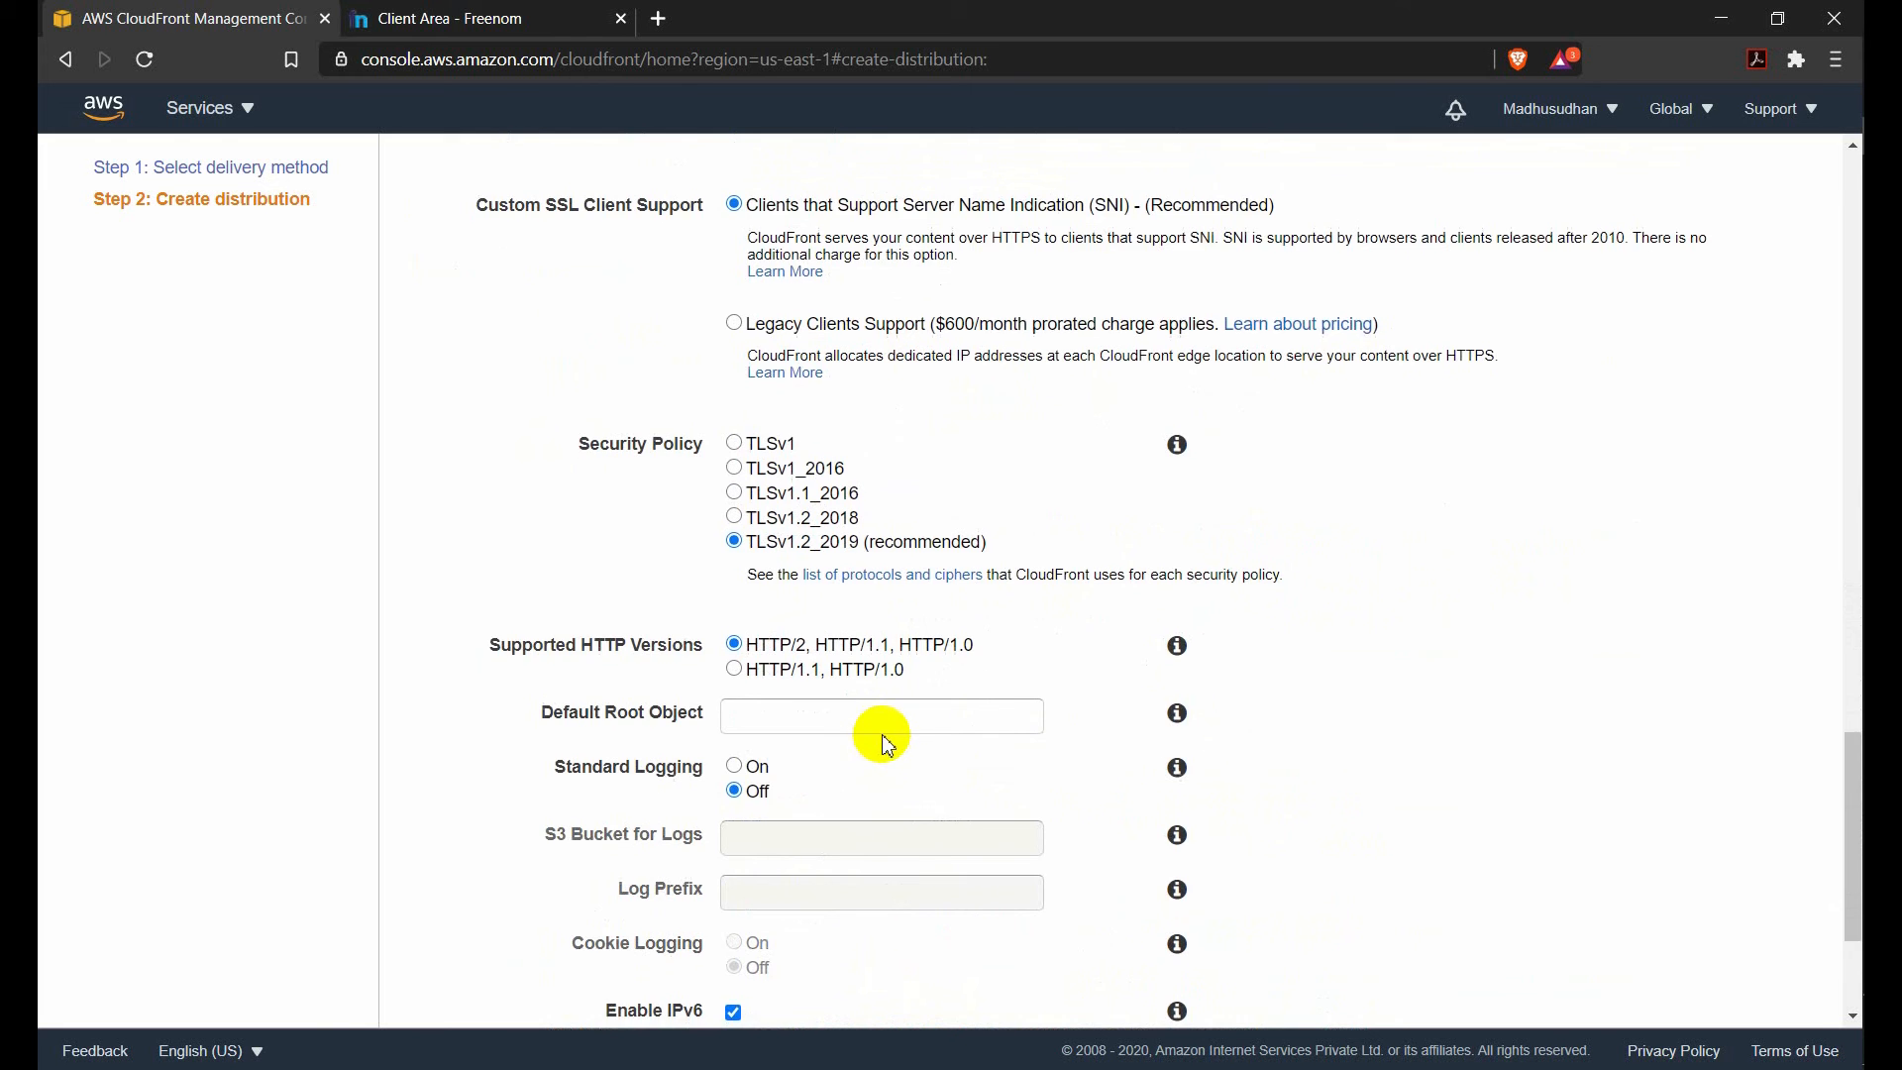
scroll(884, 744, down, 3)
scroll(884, 744, up, 20)
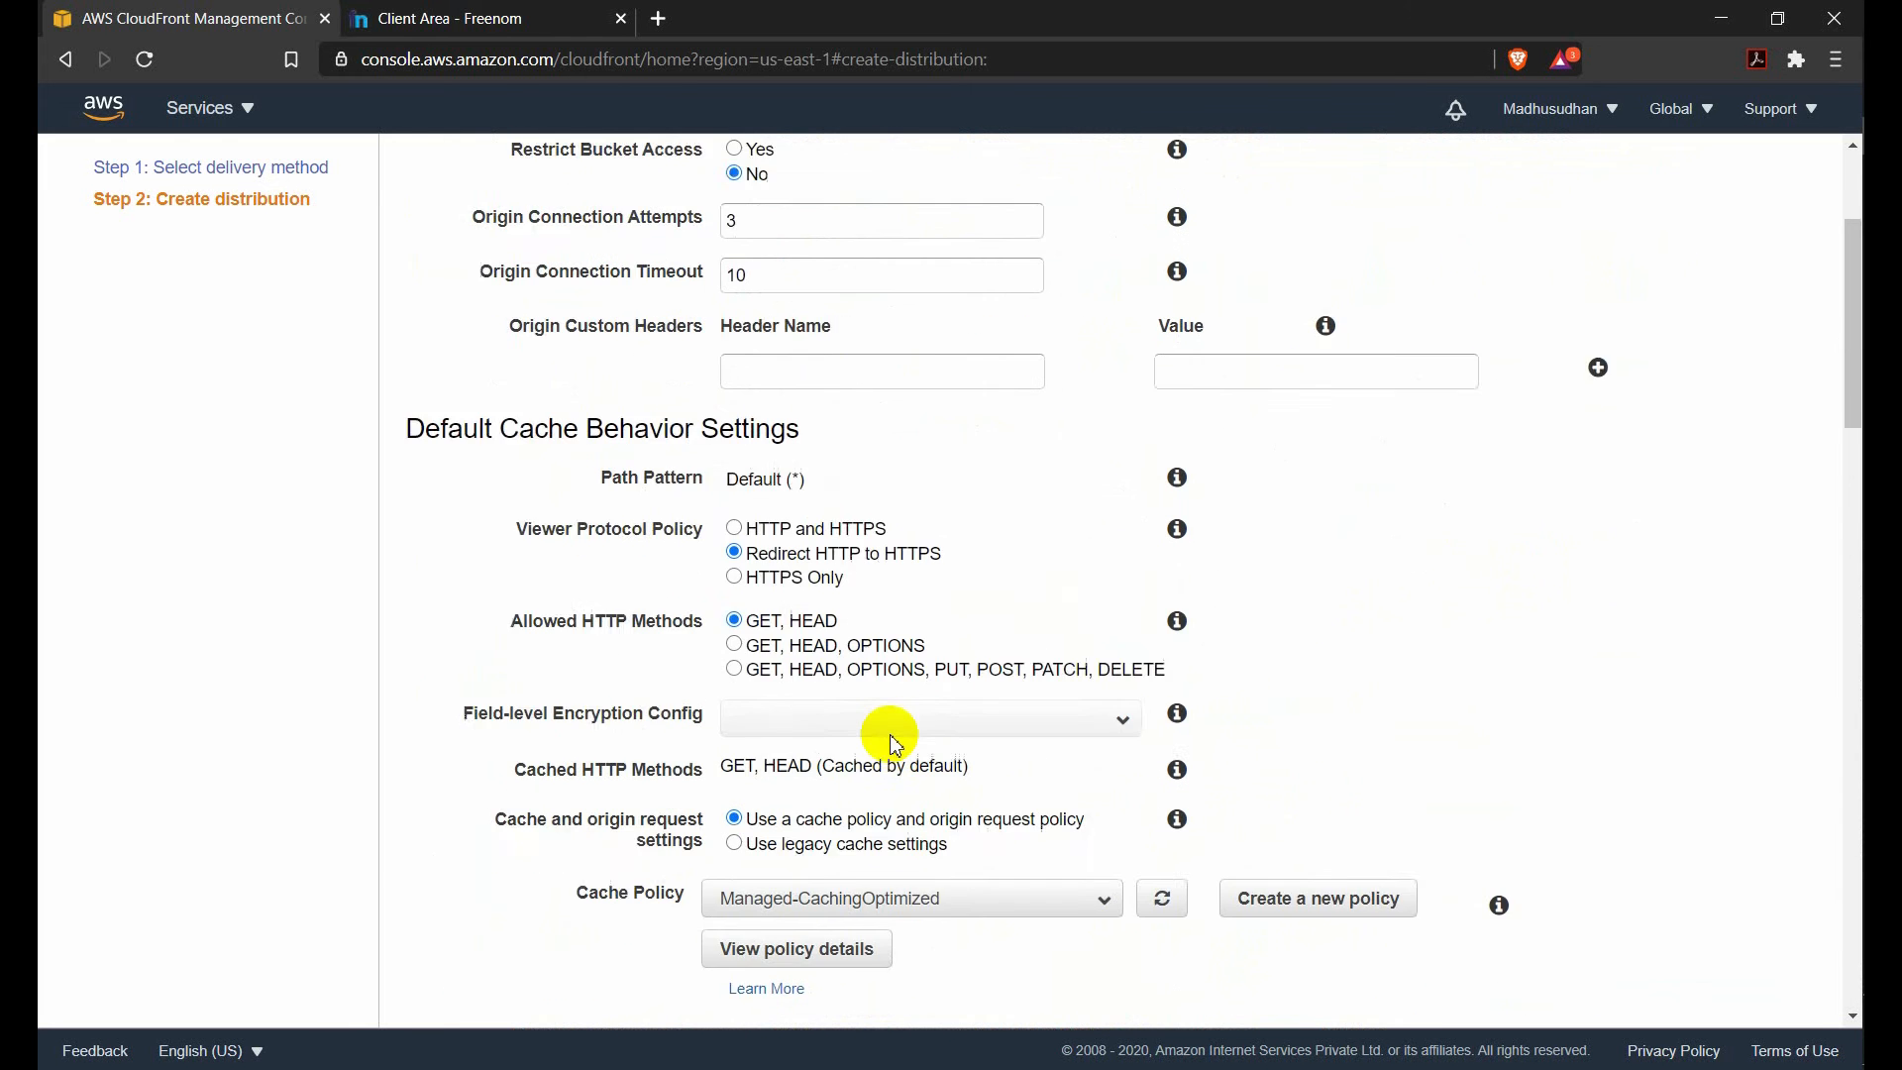
scroll(895, 745, up, 3)
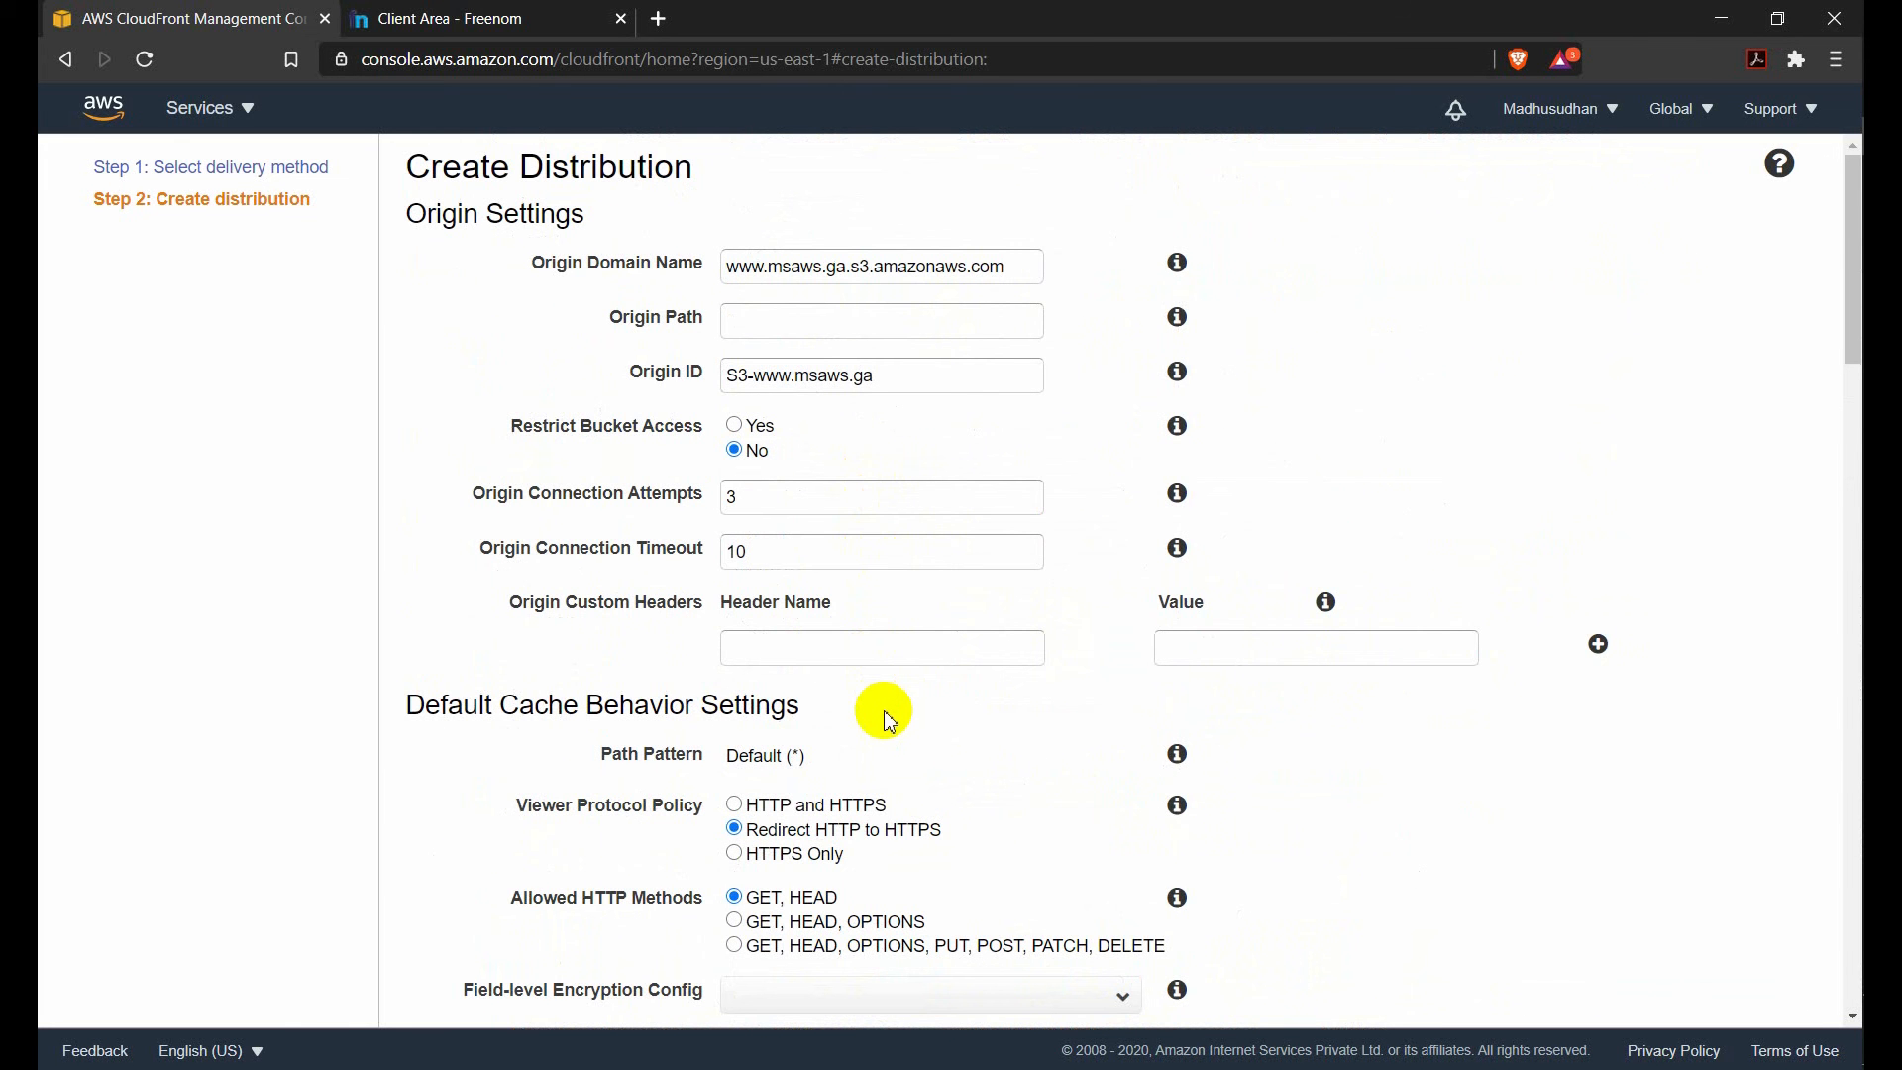
scroll(884, 713, down, 4)
scroll(911, 664, up, 4)
scroll(916, 668, down, 6)
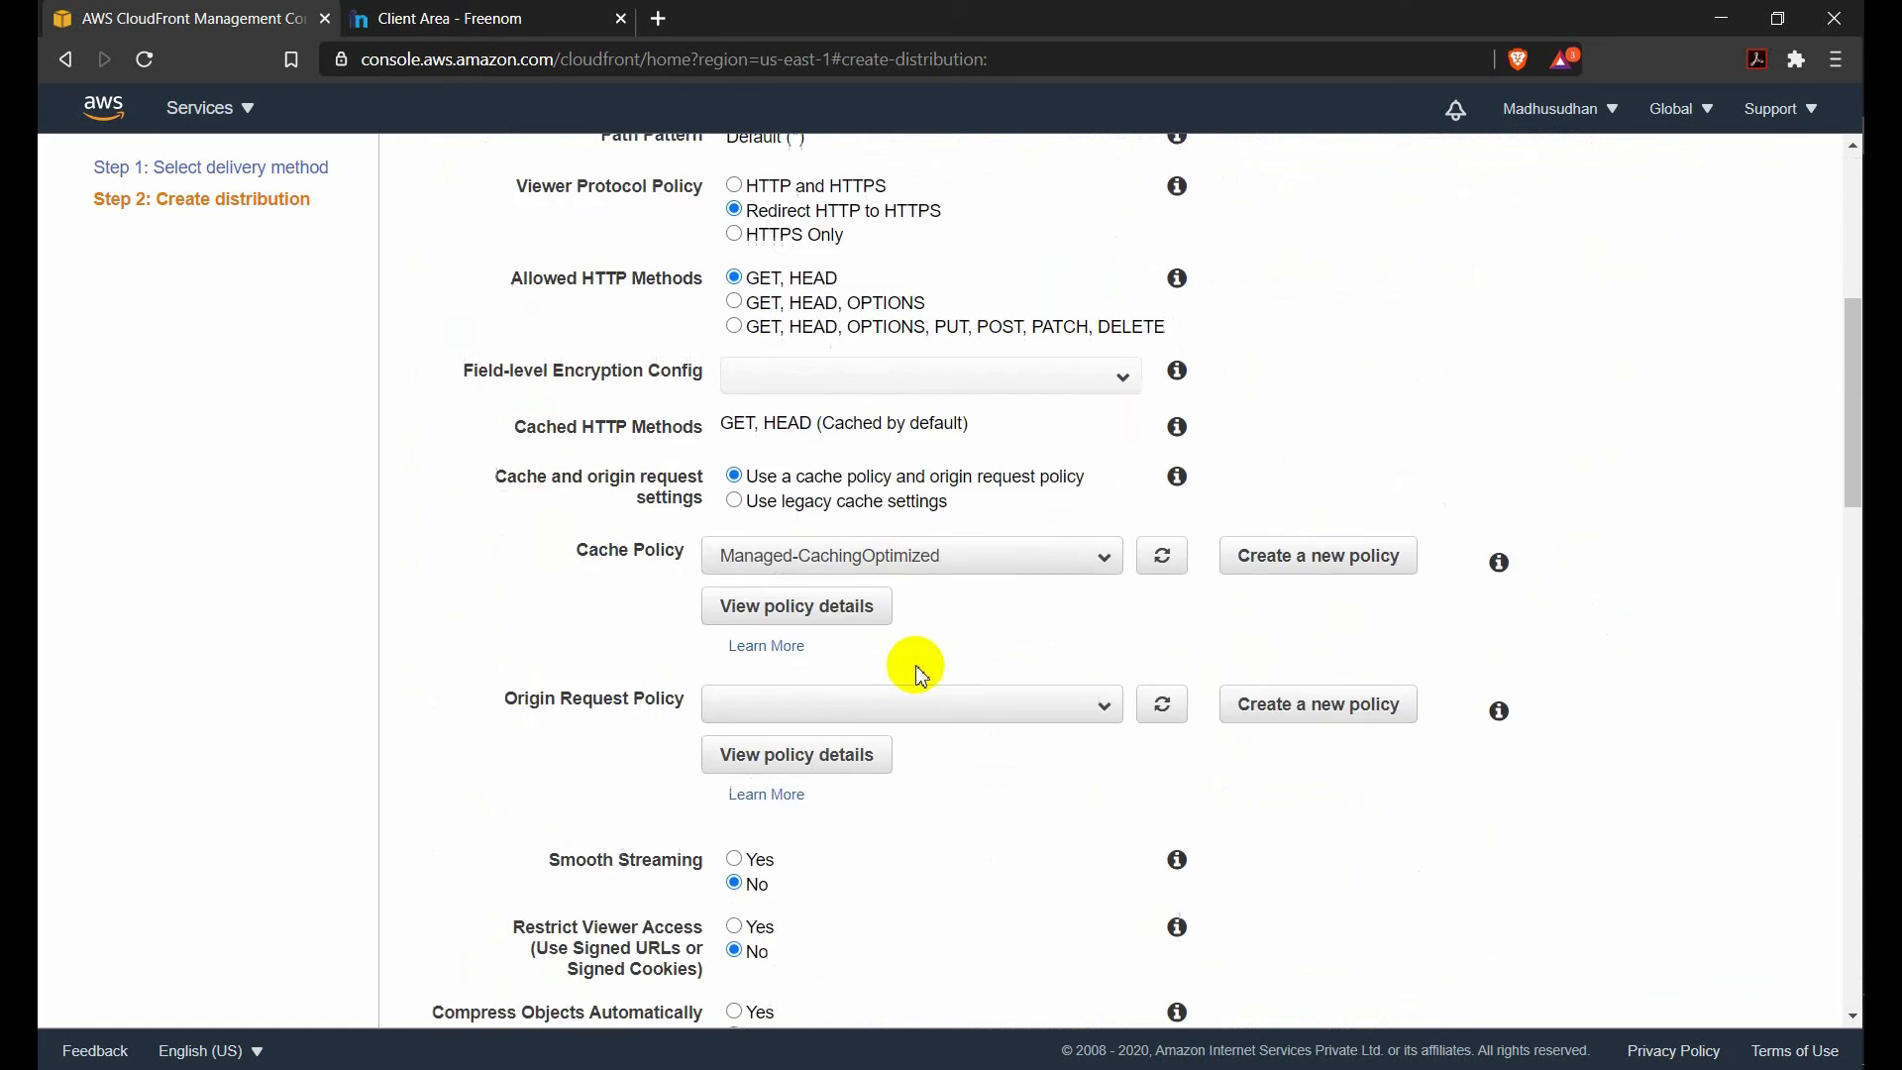
scroll(916, 673, down, 20)
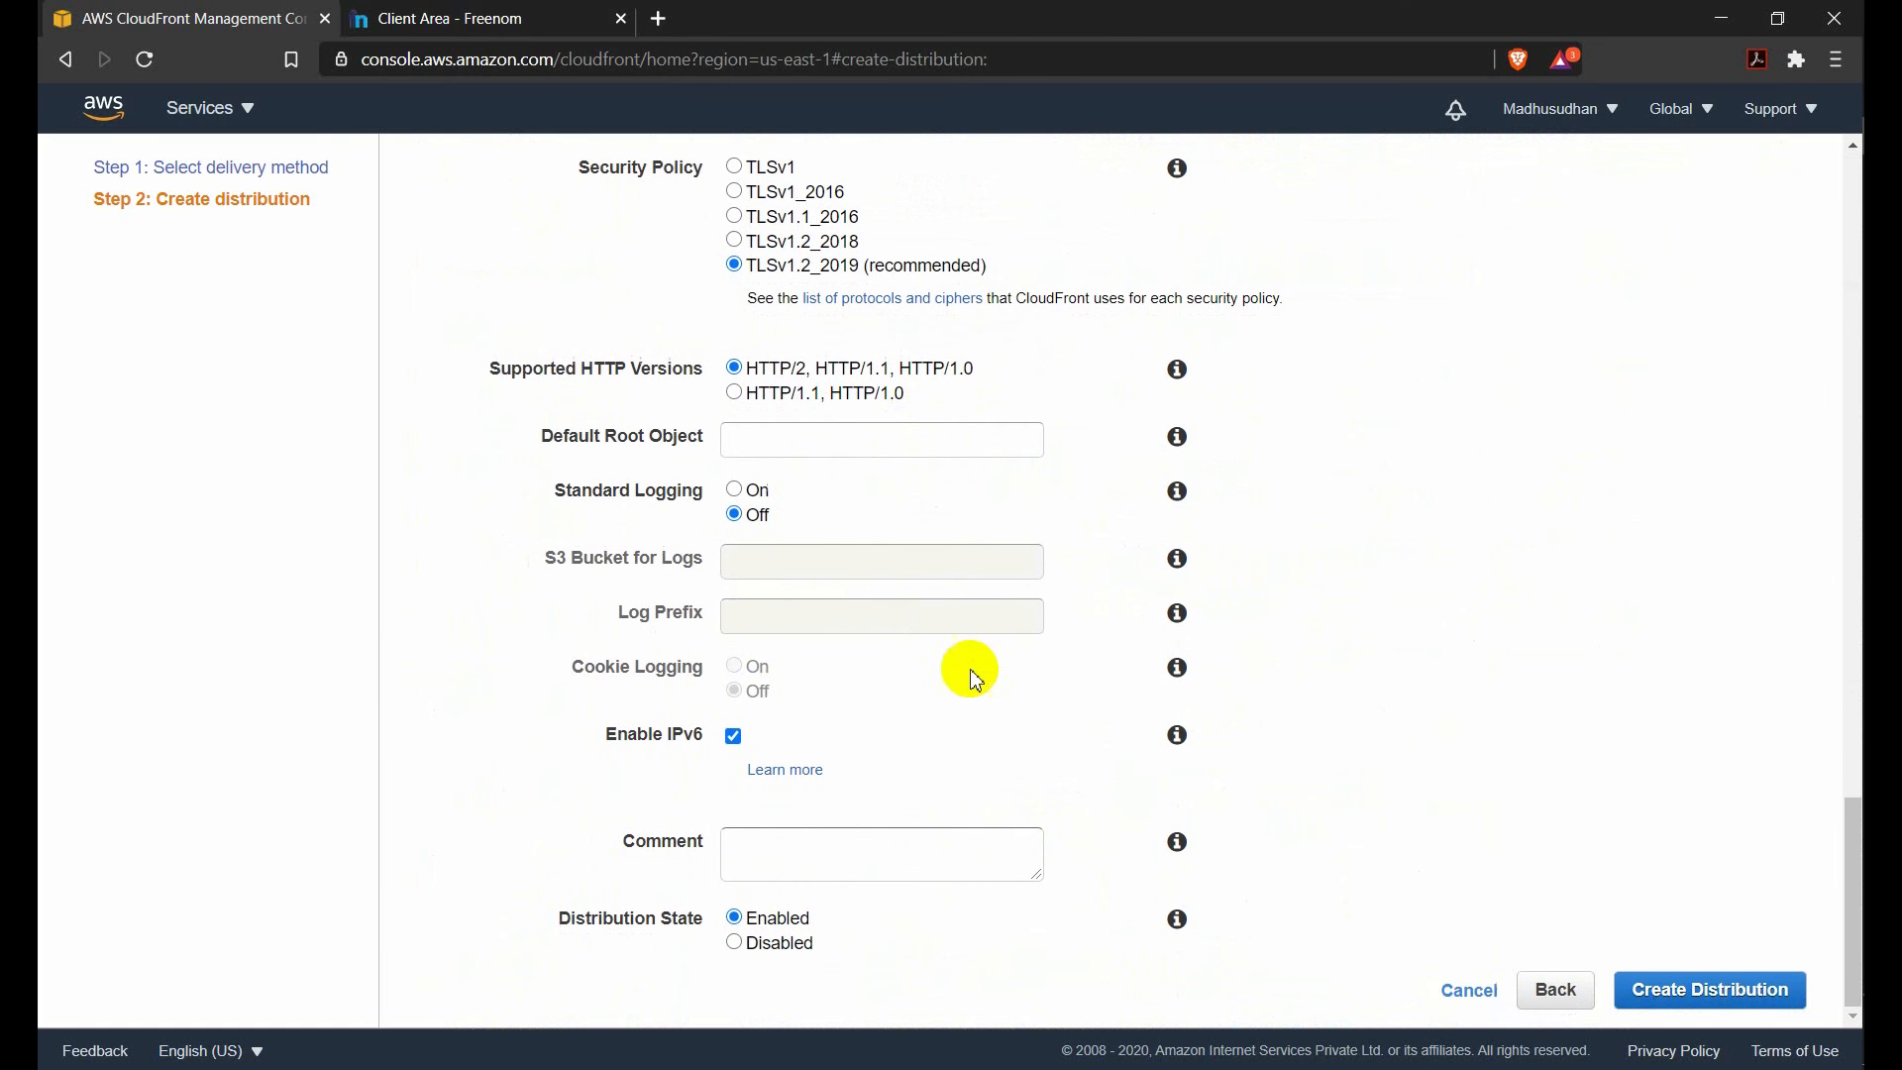
click(1464, 994)
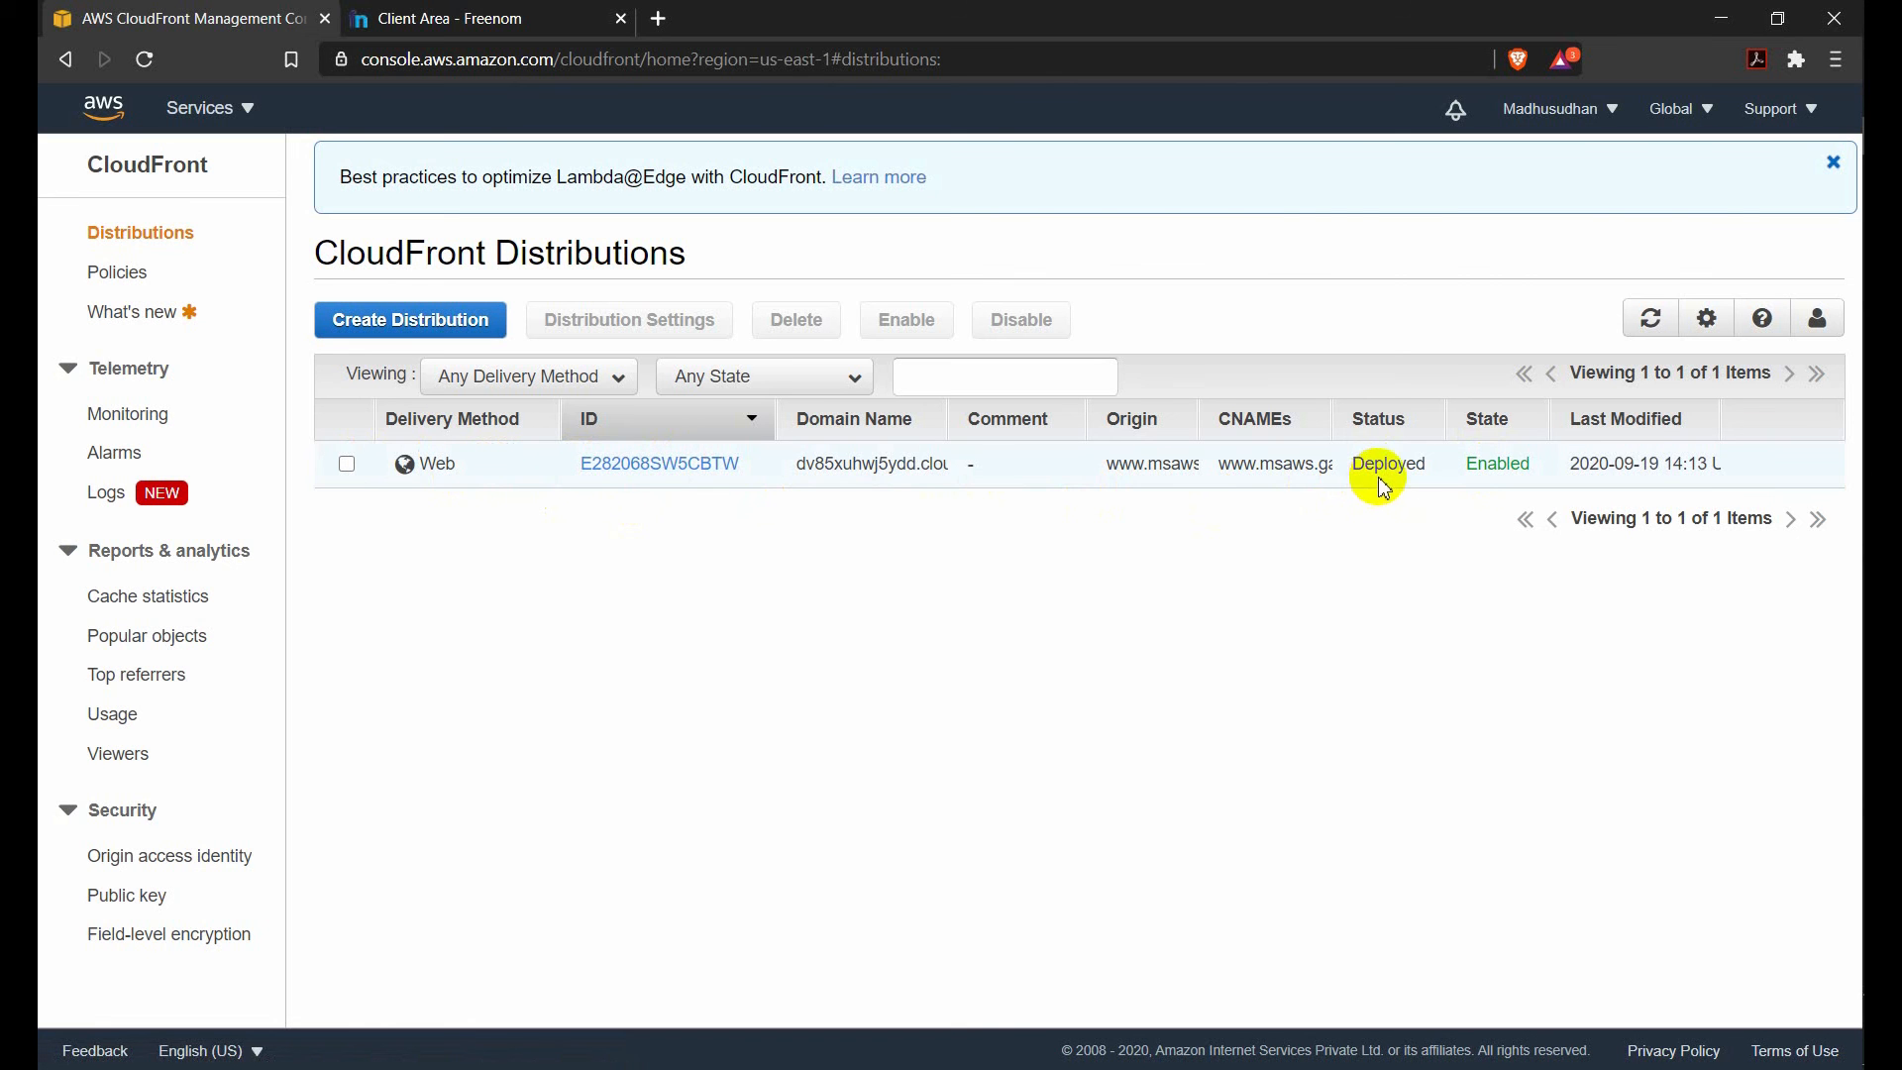
click(613, 469)
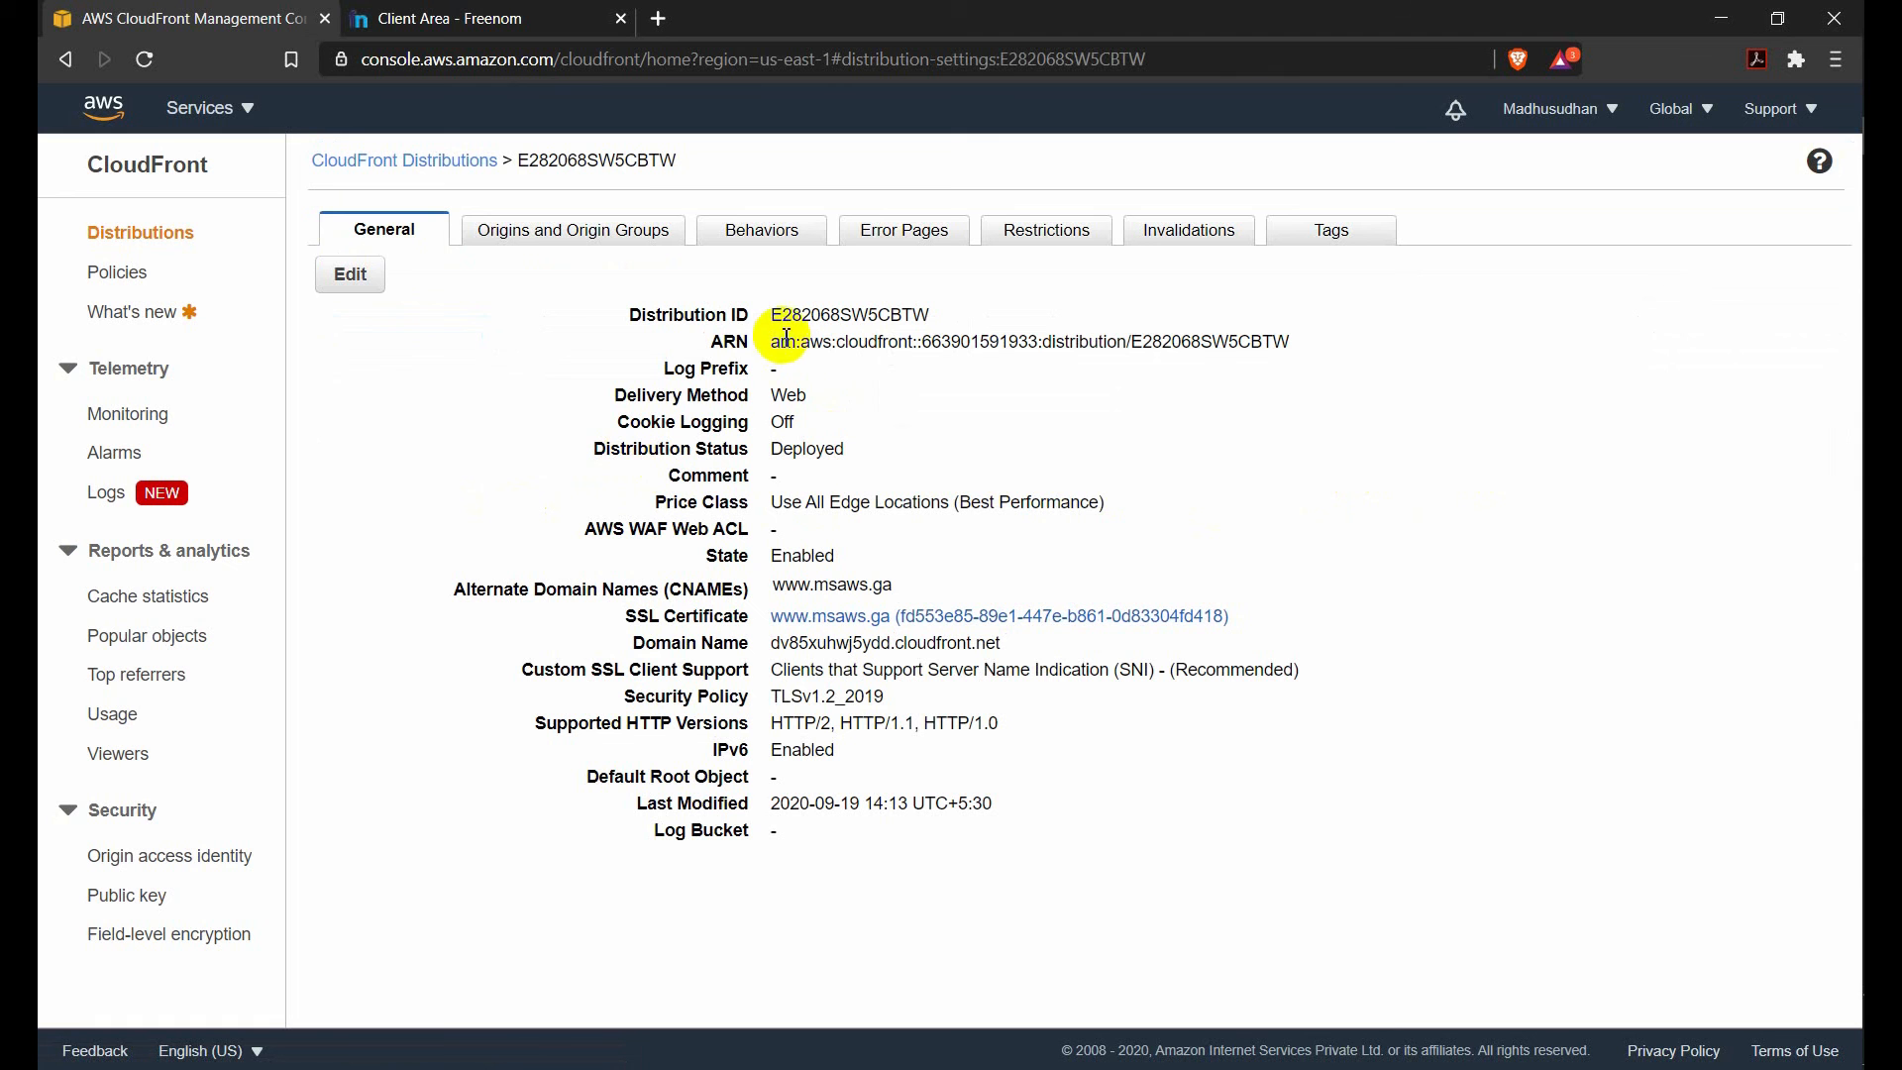
click(758, 244)
click(667, 223)
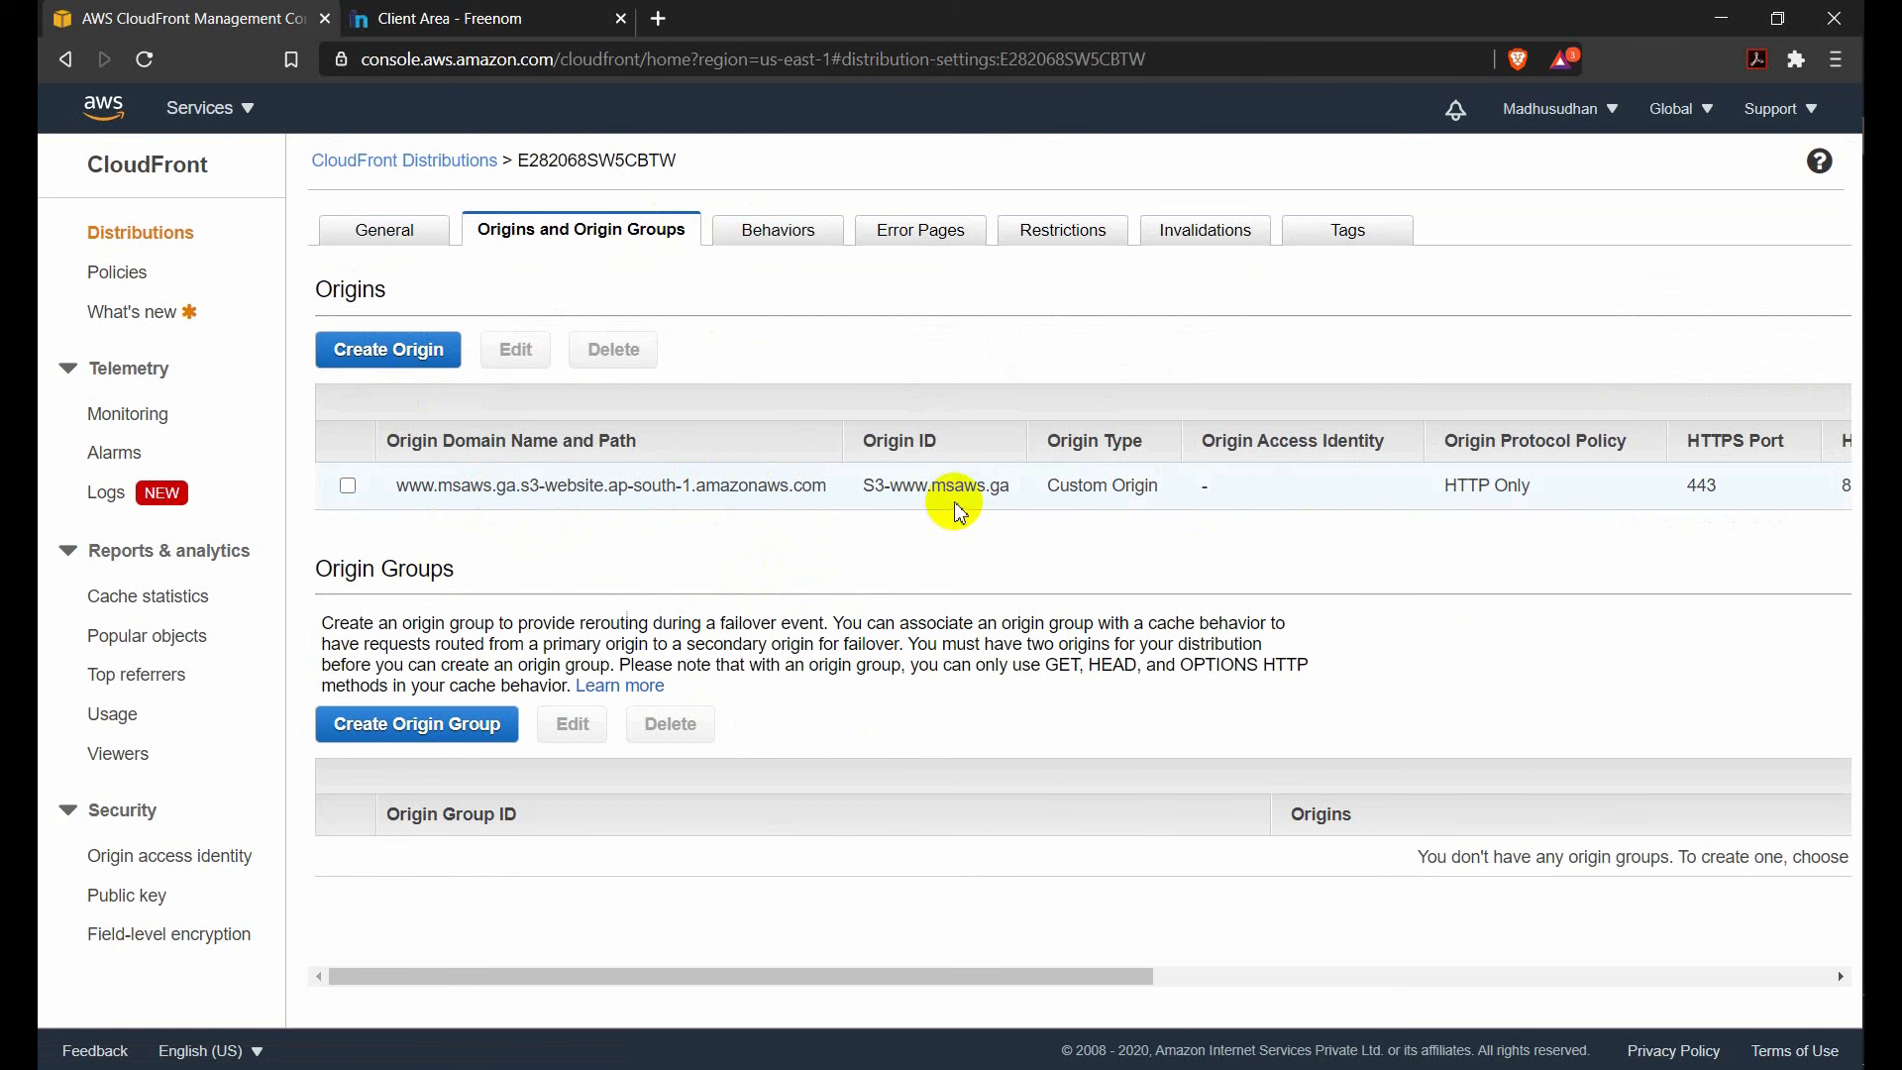
drag(864, 486, 897, 486)
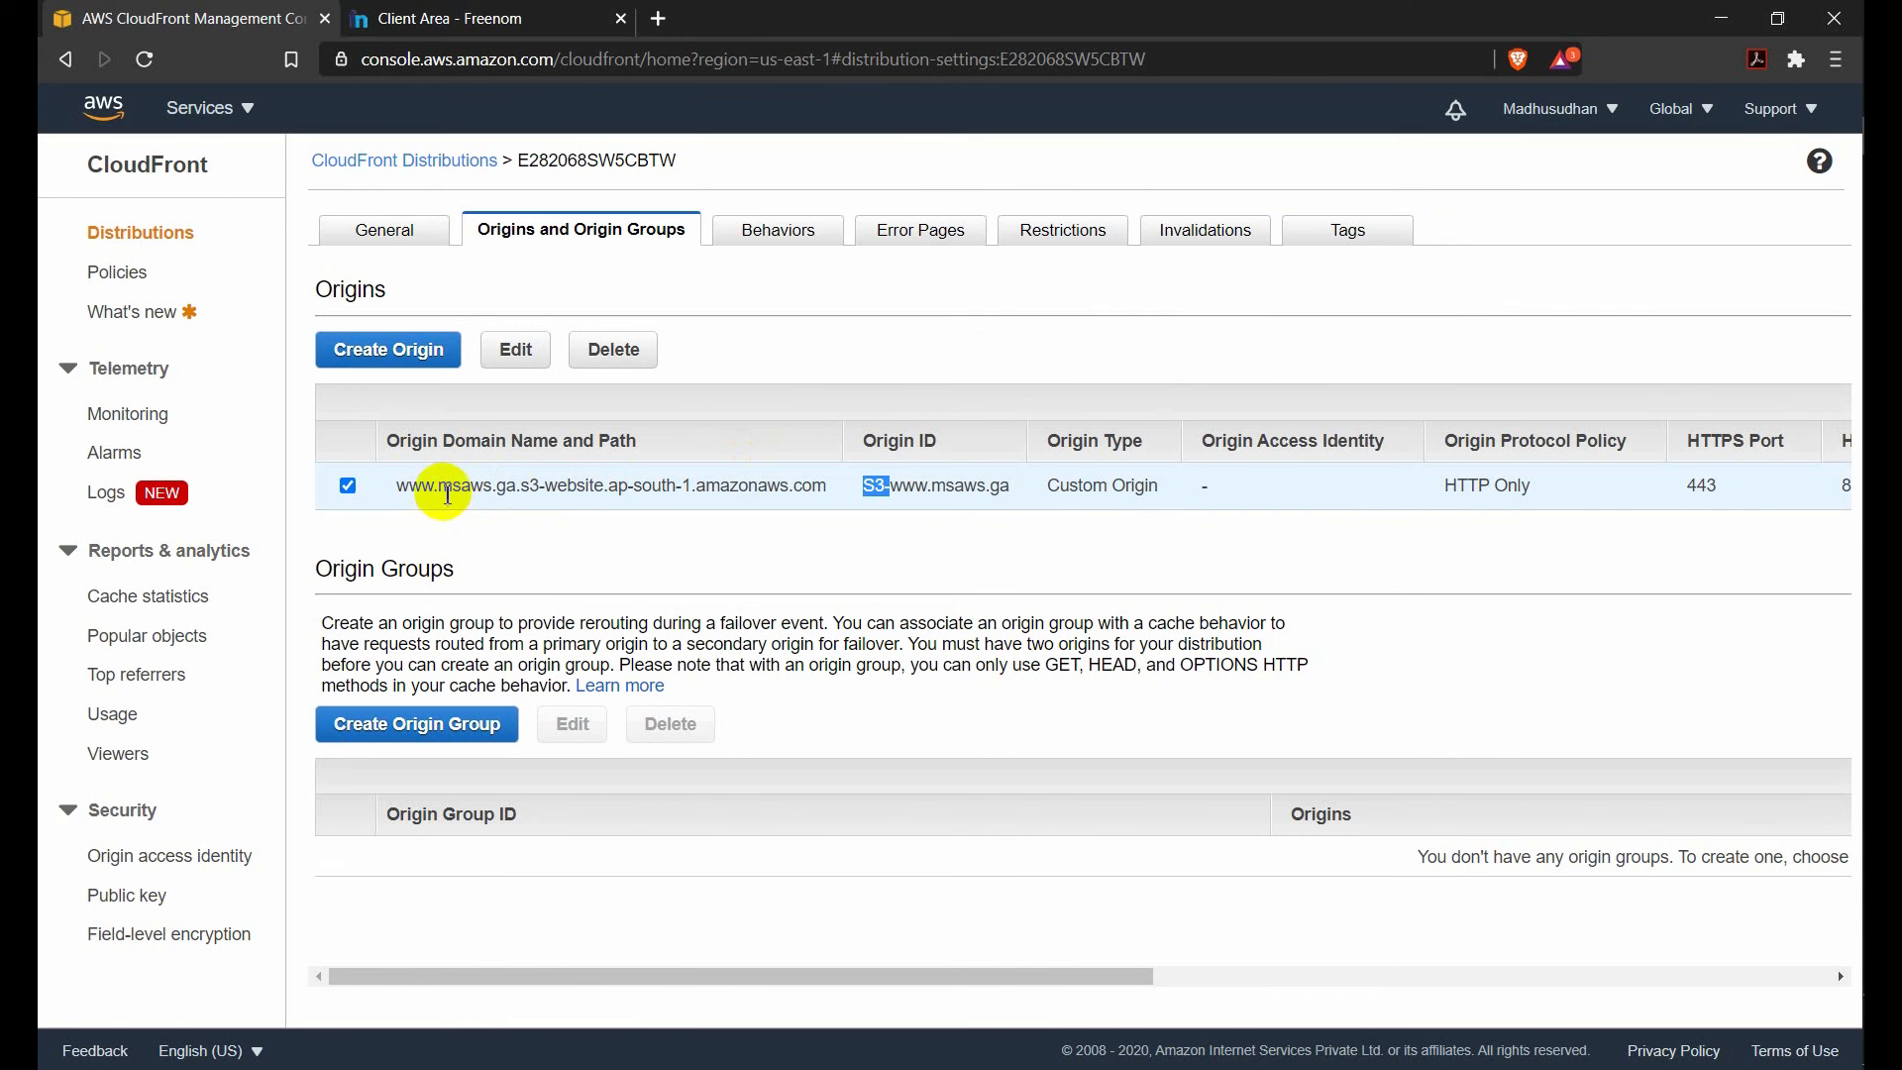
click(448, 493)
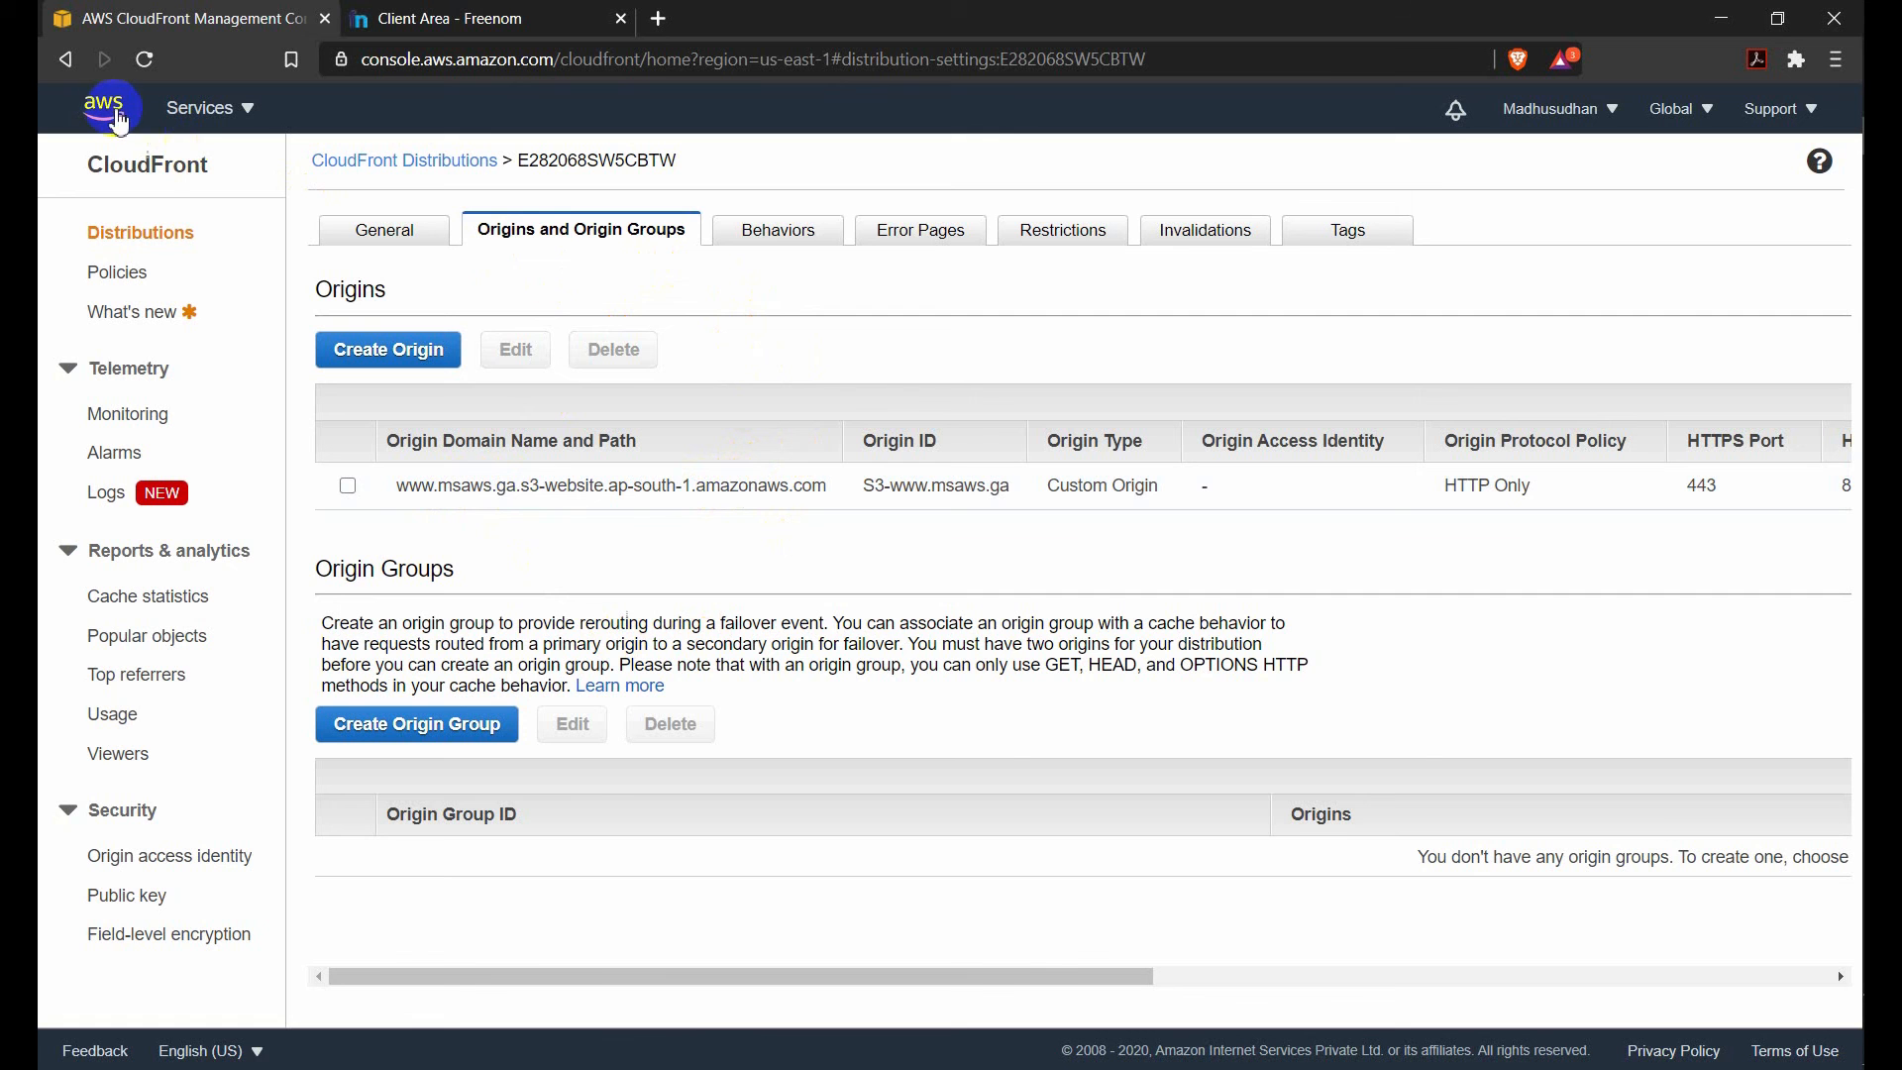
Go to the Route 53 service and open the msaws.ga hosted zone.
click(111, 115)
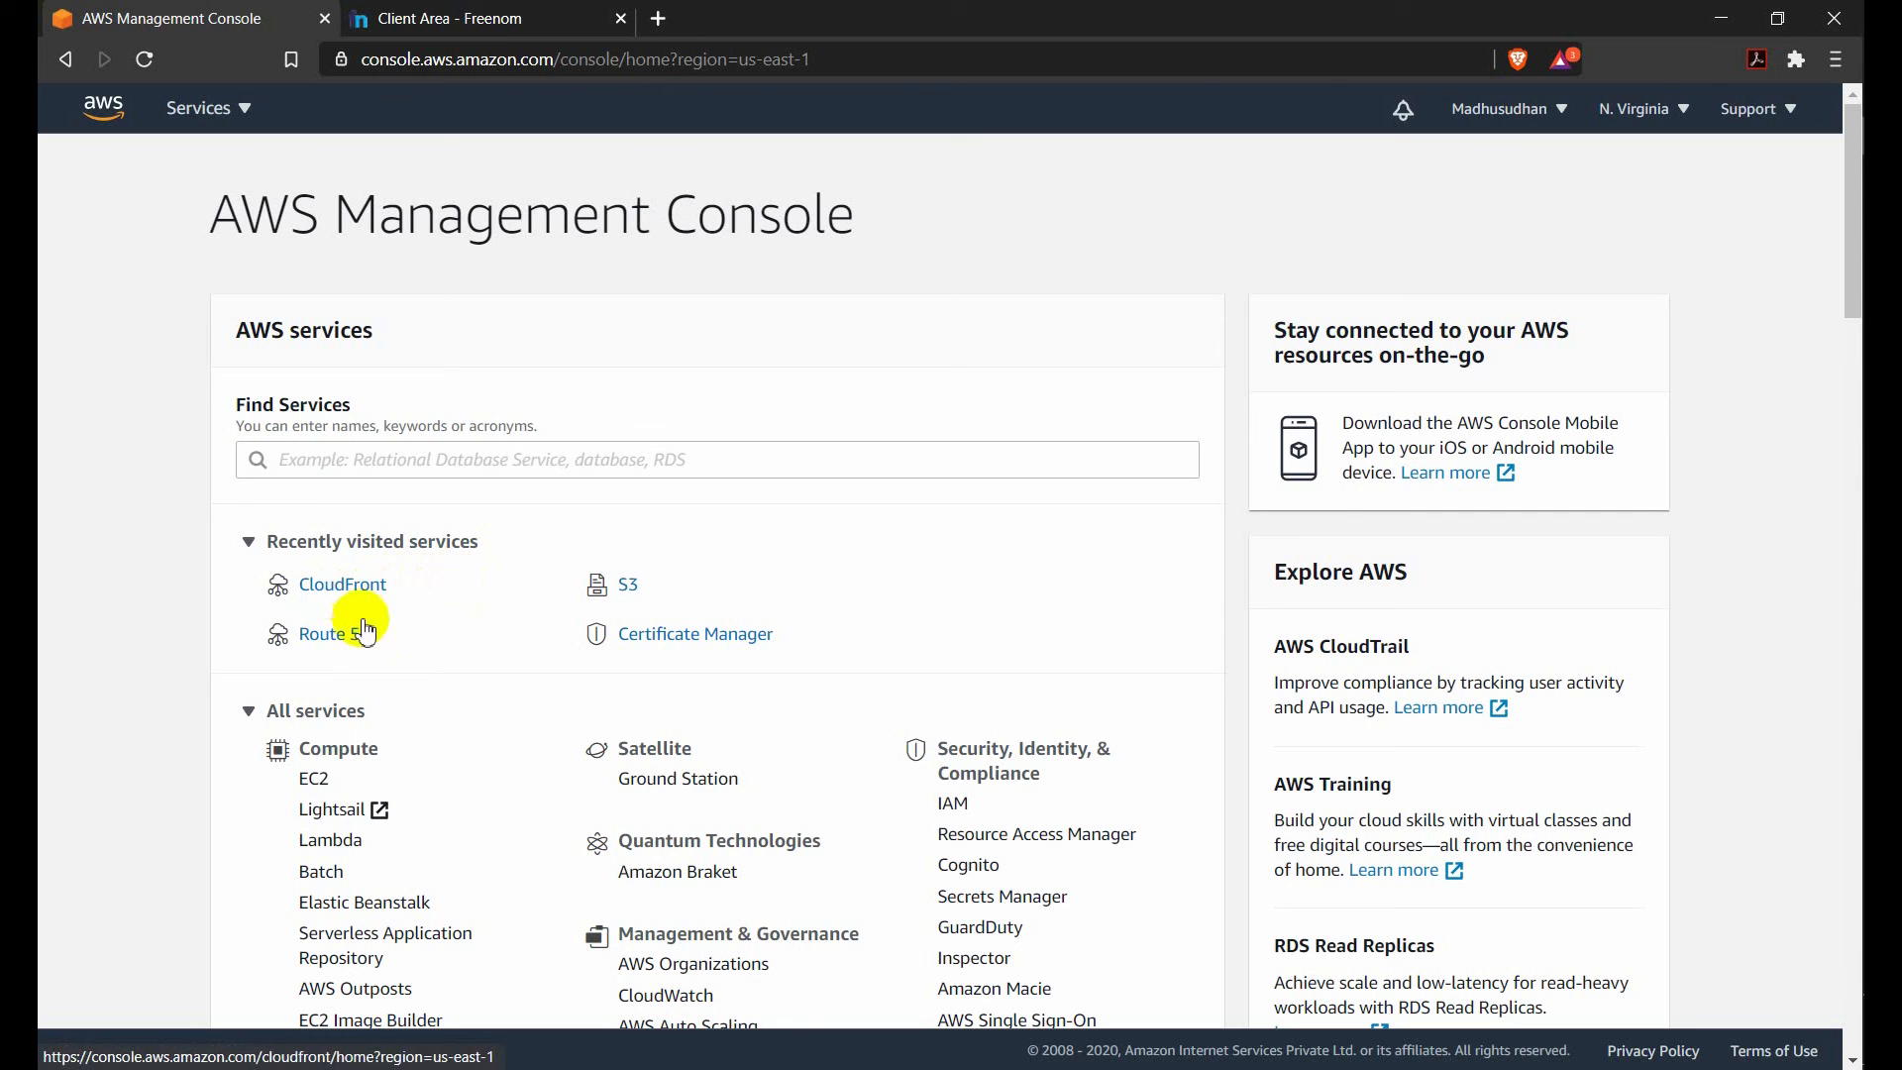
click(329, 652)
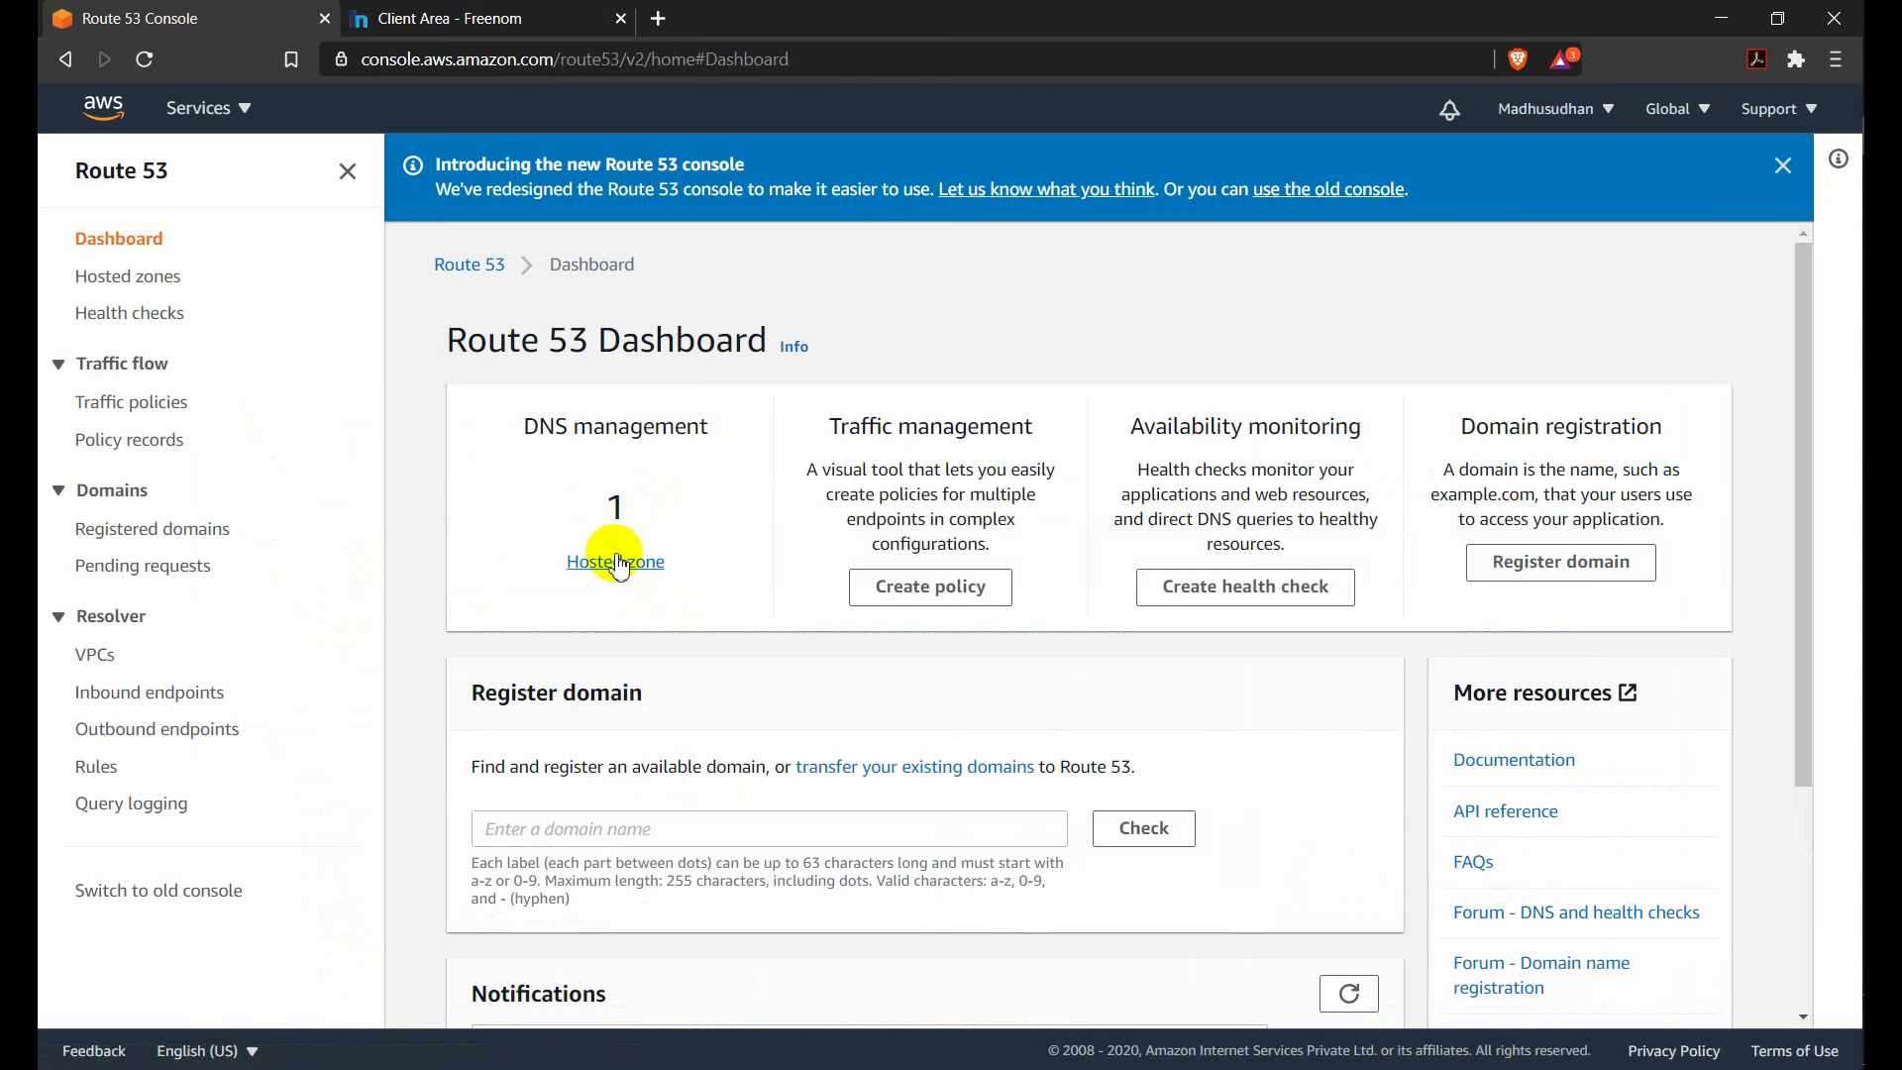
click(615, 562)
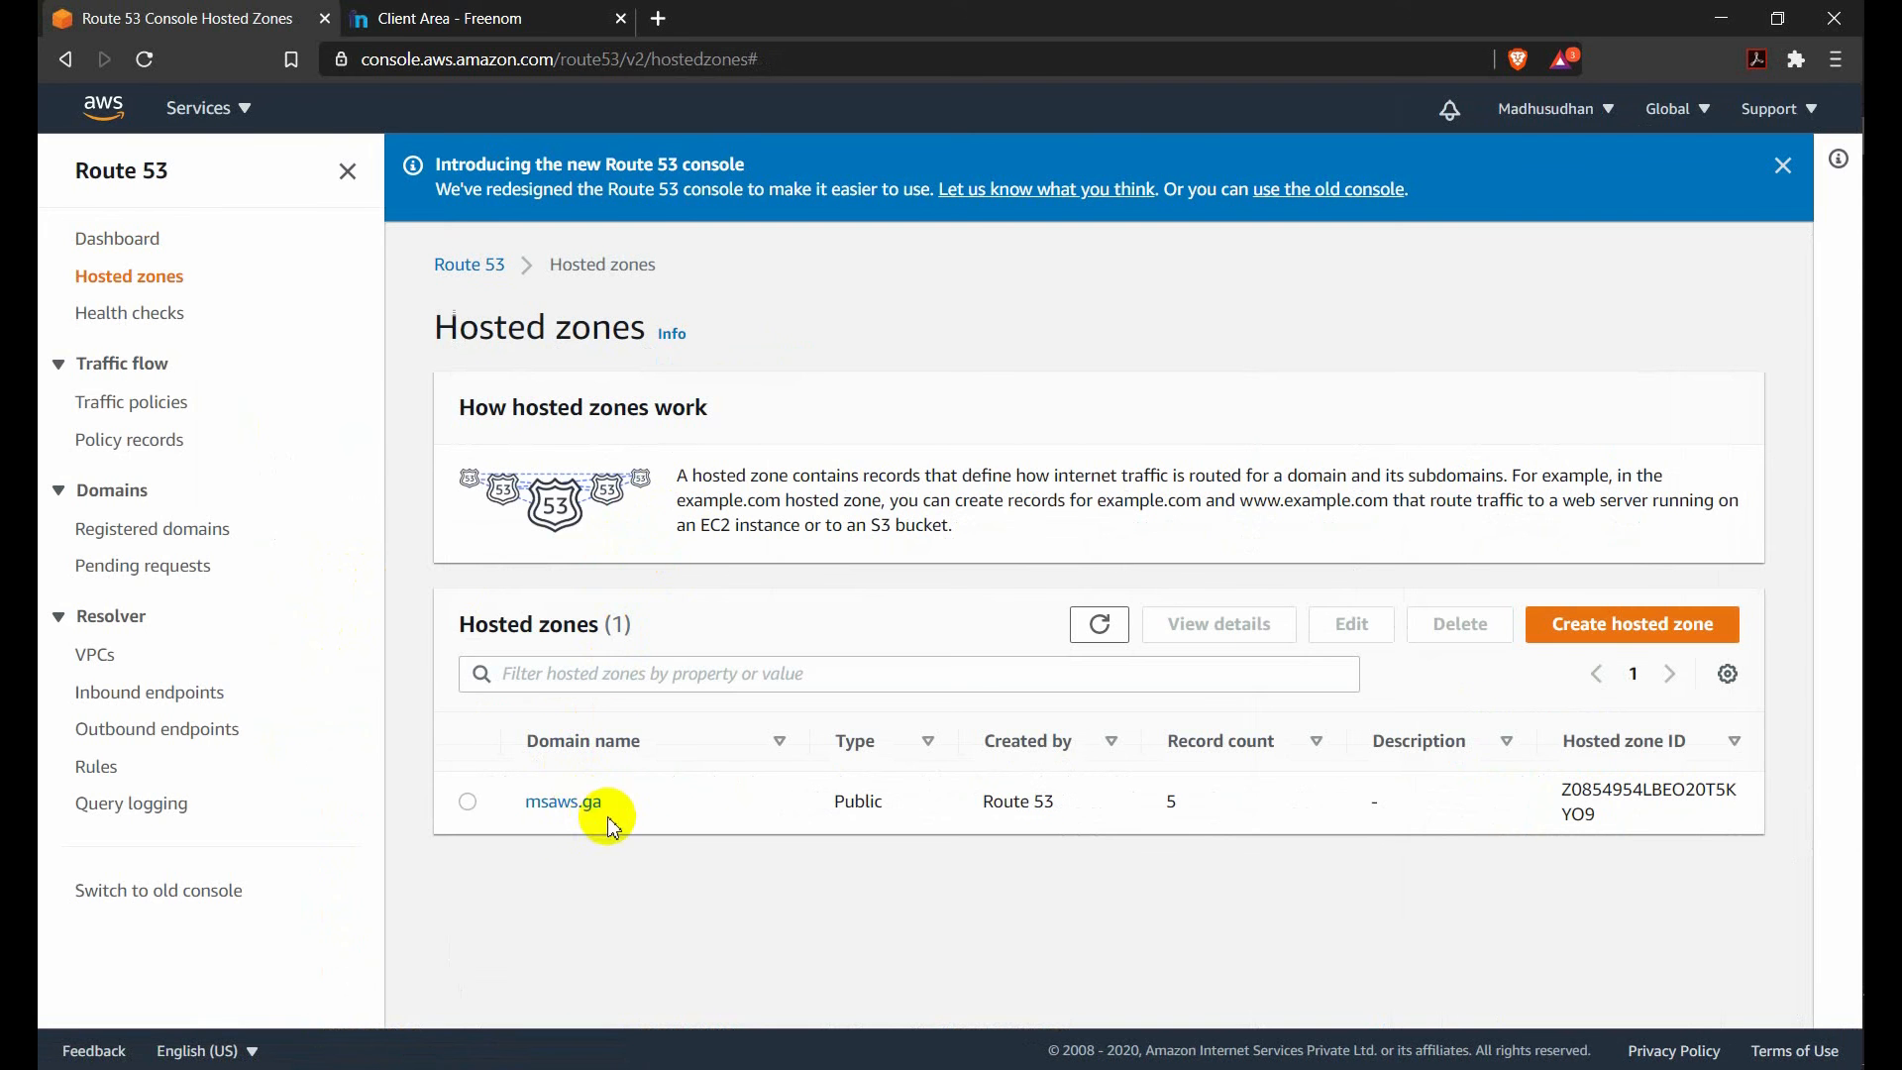
click(592, 811)
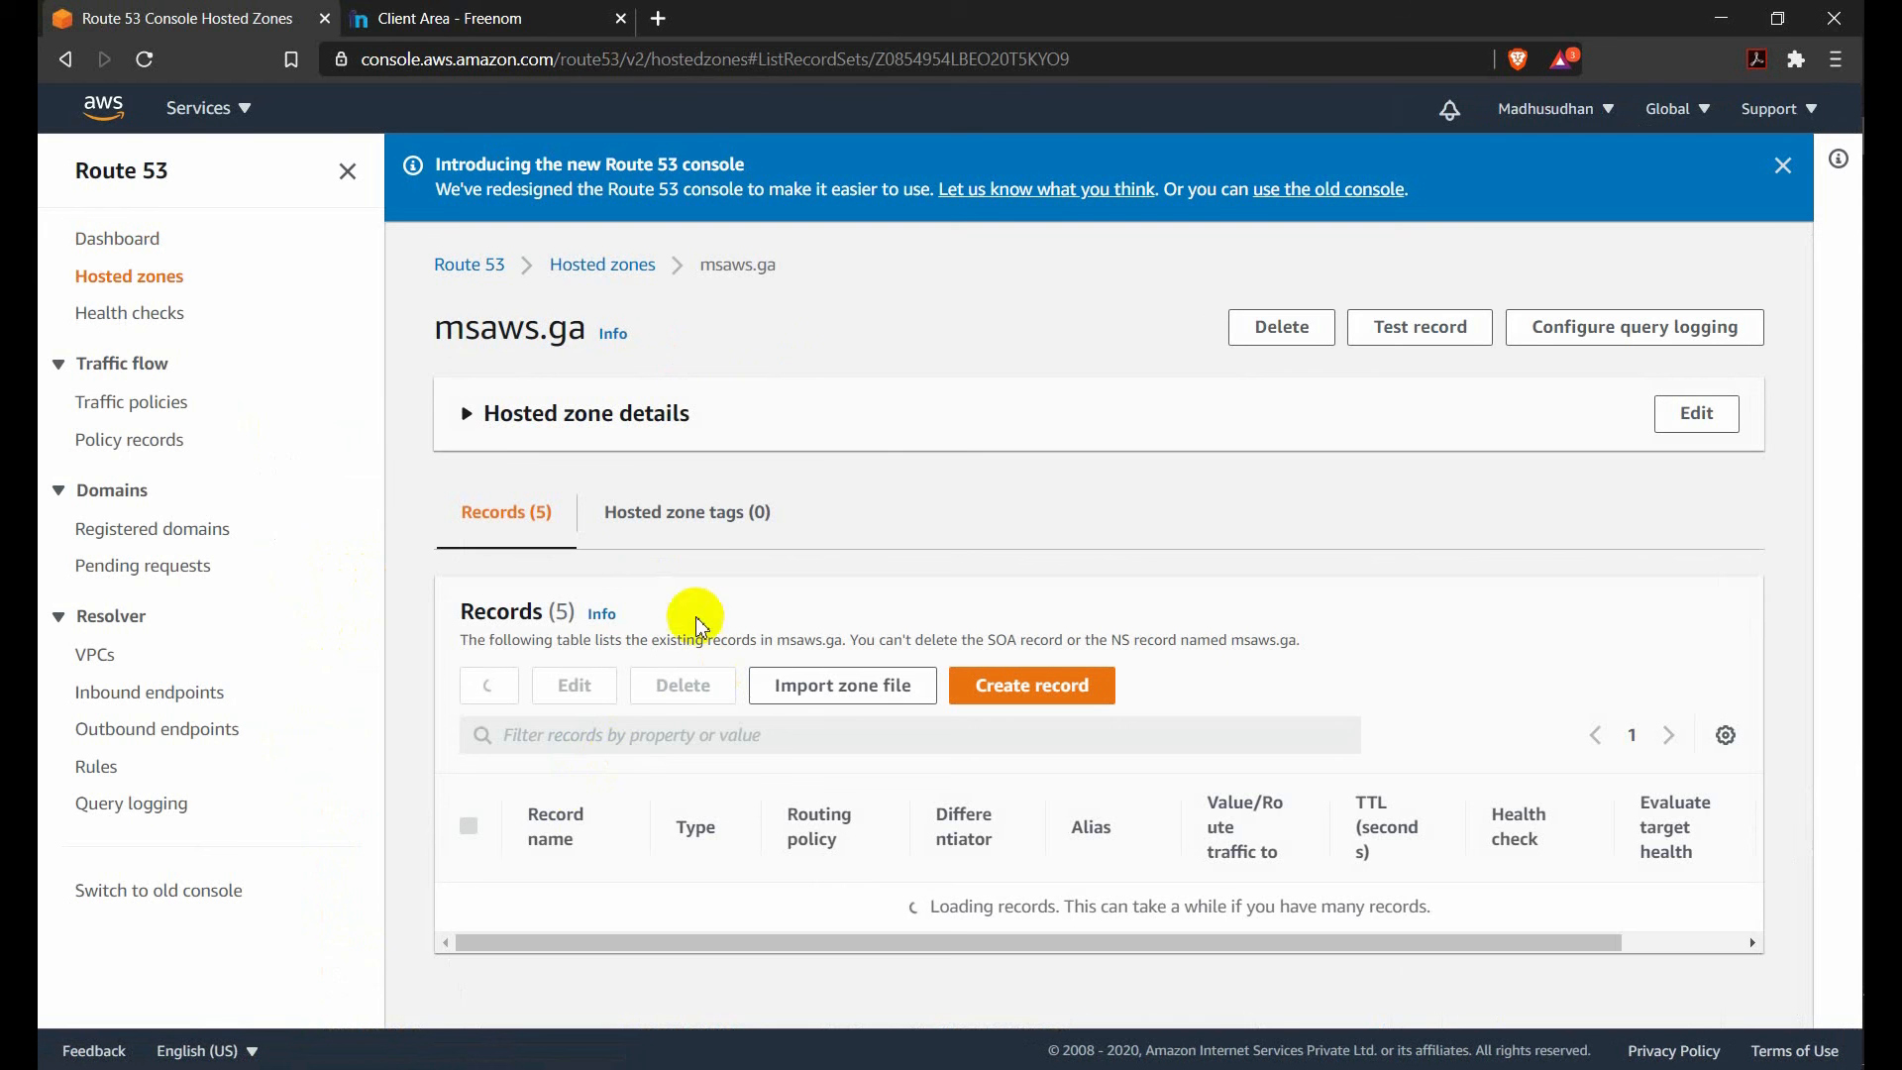
Examine the NS, SOA, CNAME and A records of the msaws.ga hosted zone.
scroll(628, 870, down, 4)
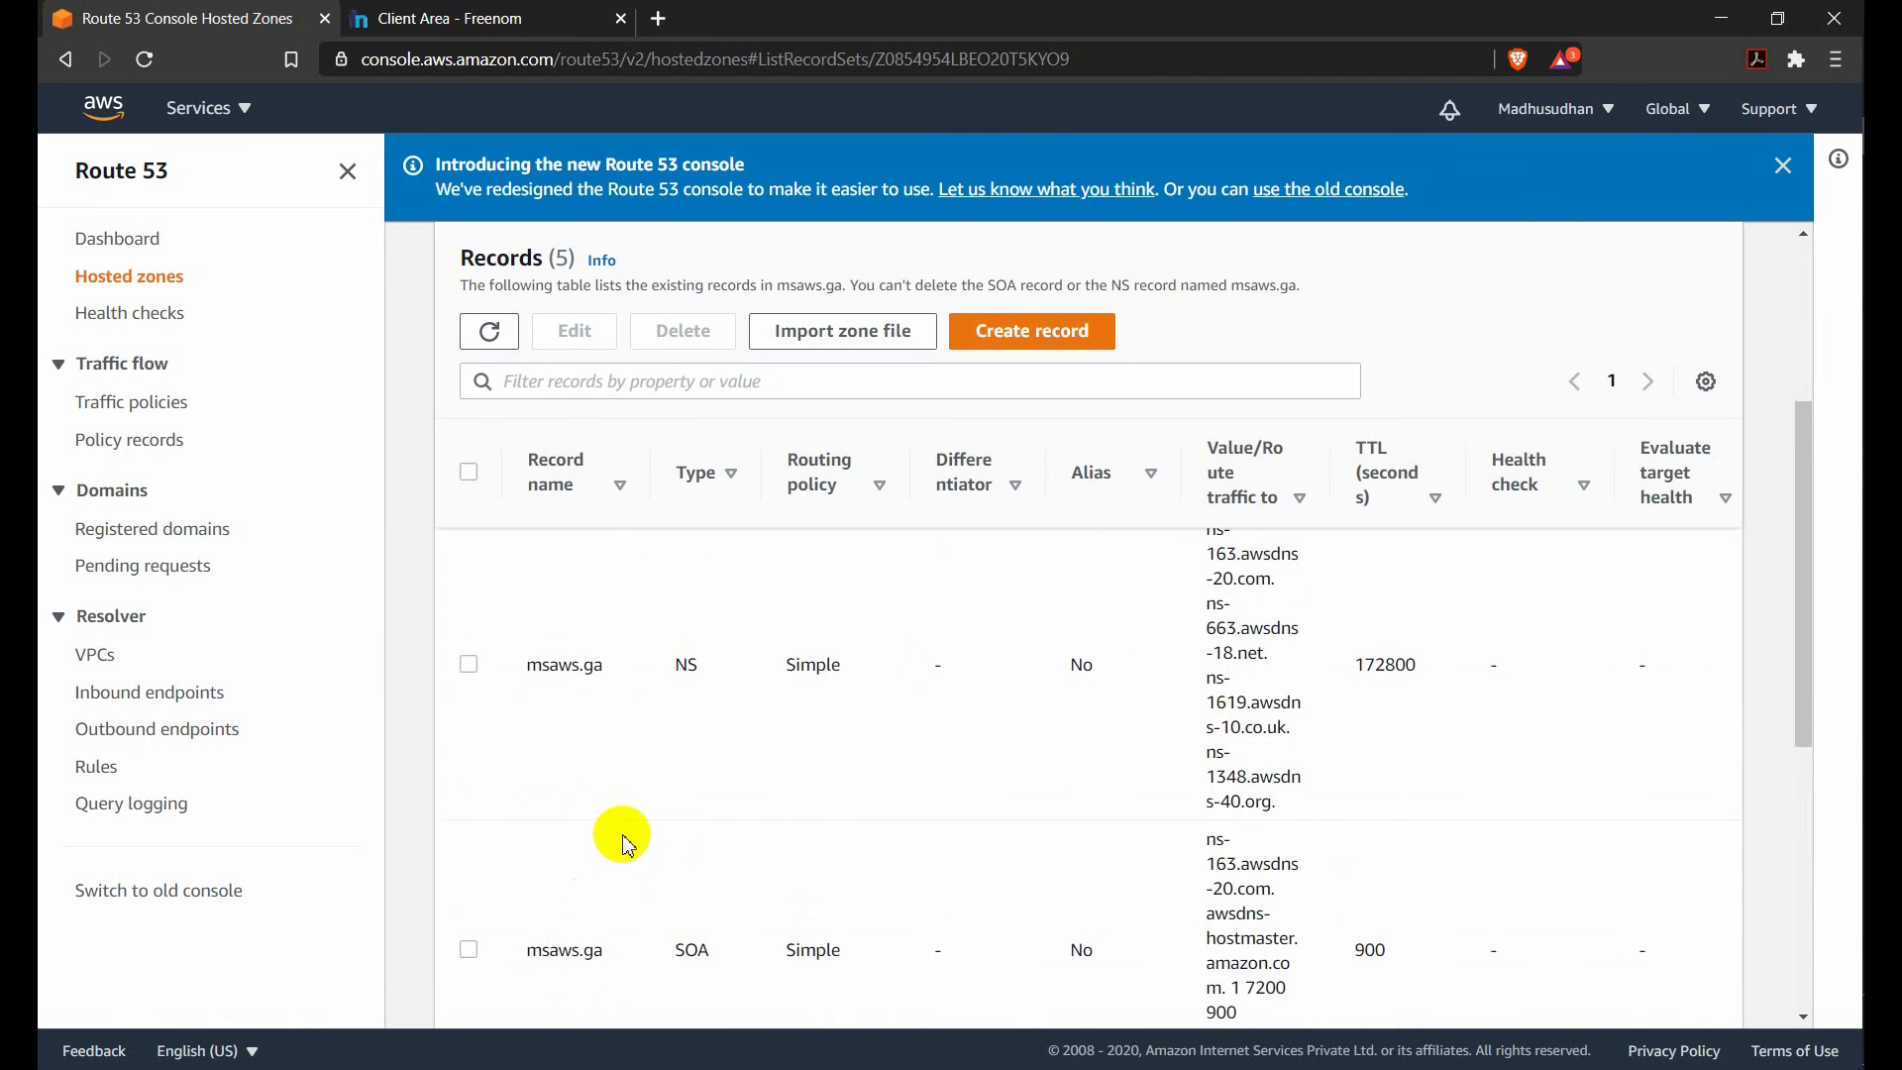
scroll(624, 828, down, 3)
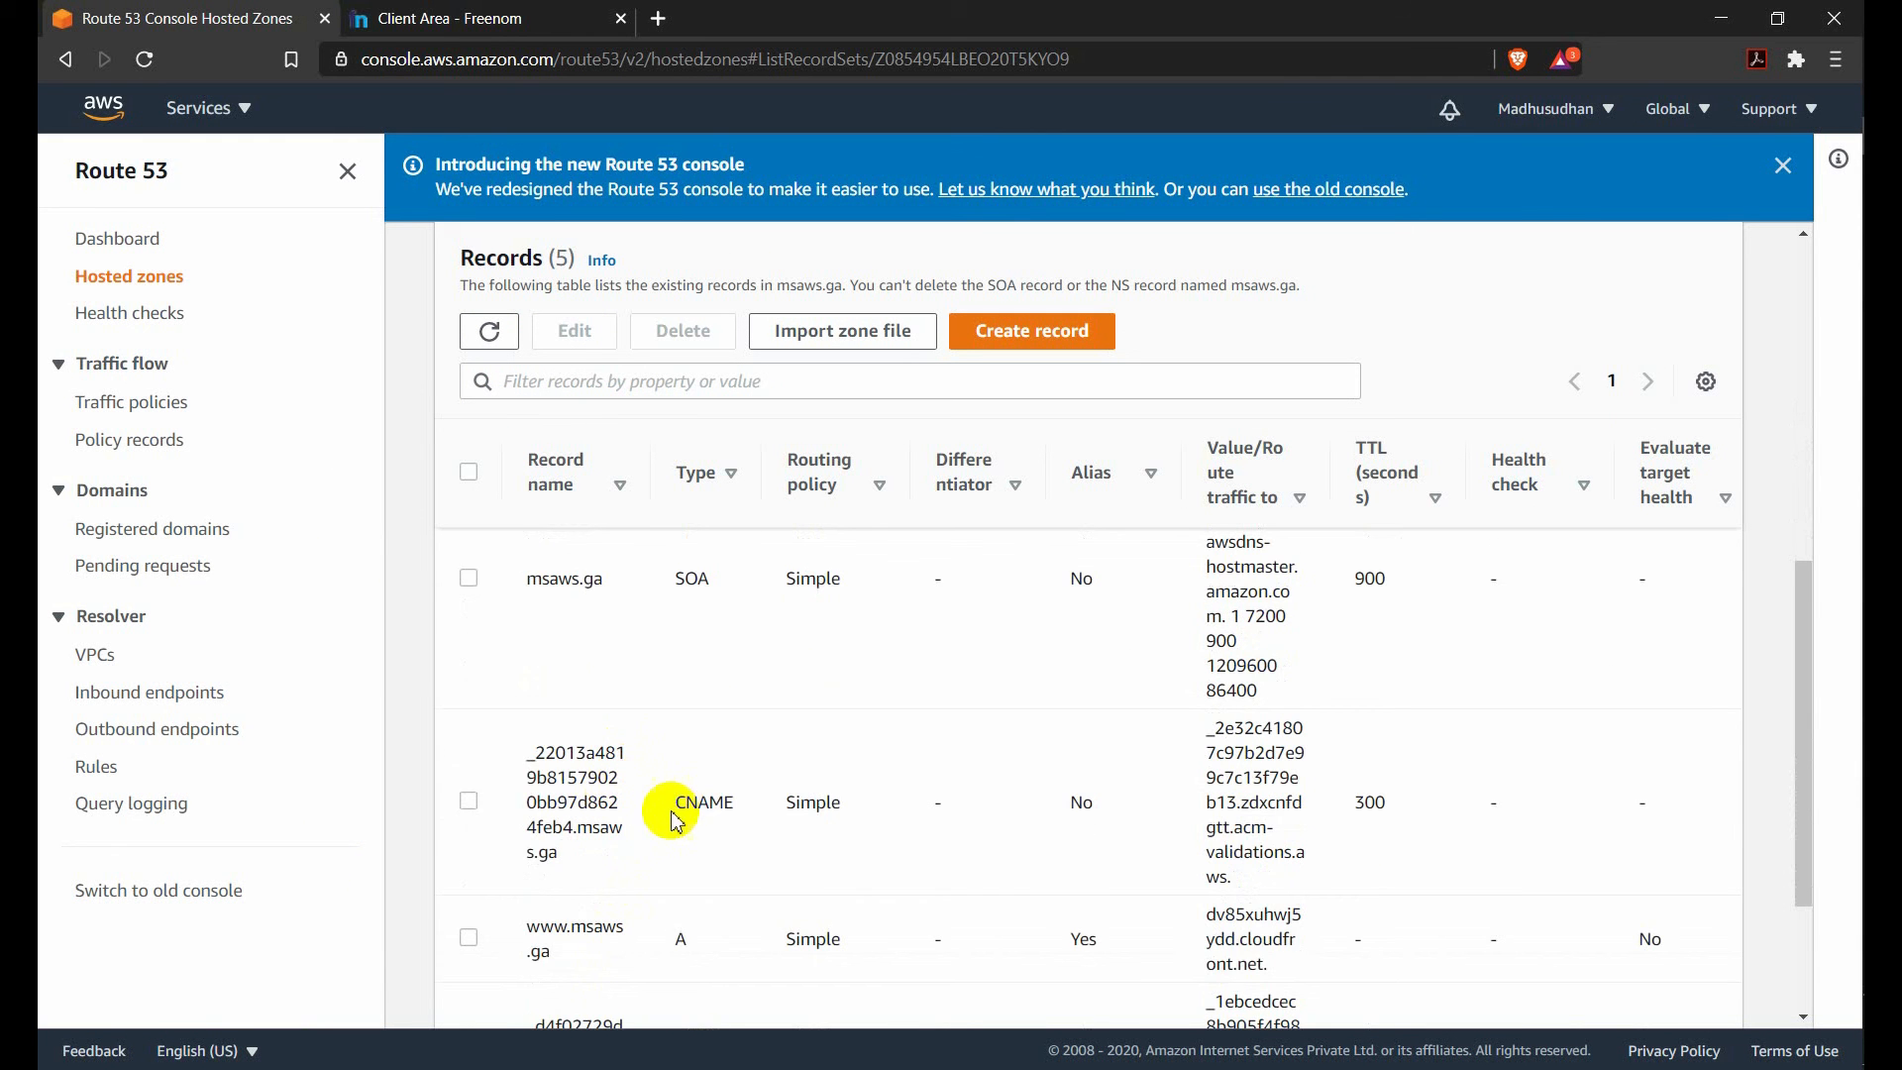
scroll(624, 832, up, 1)
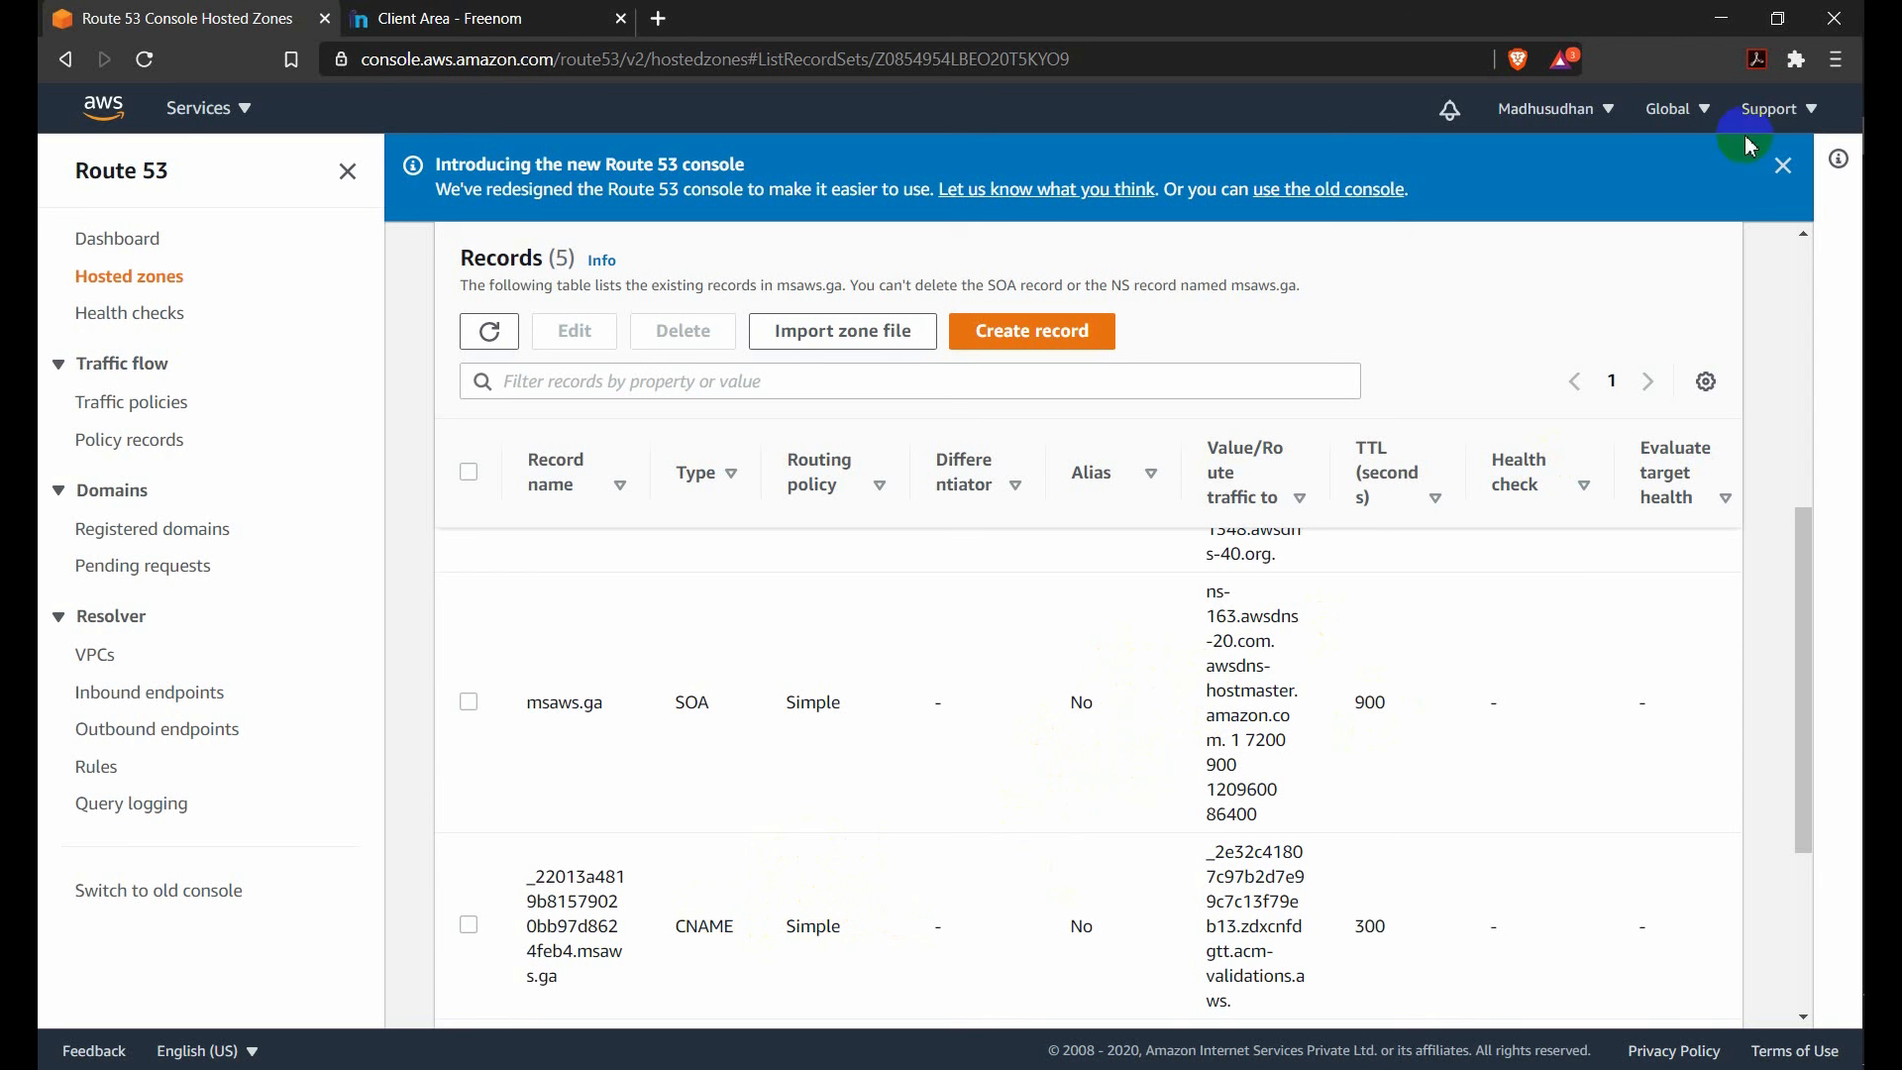
click(1597, 133)
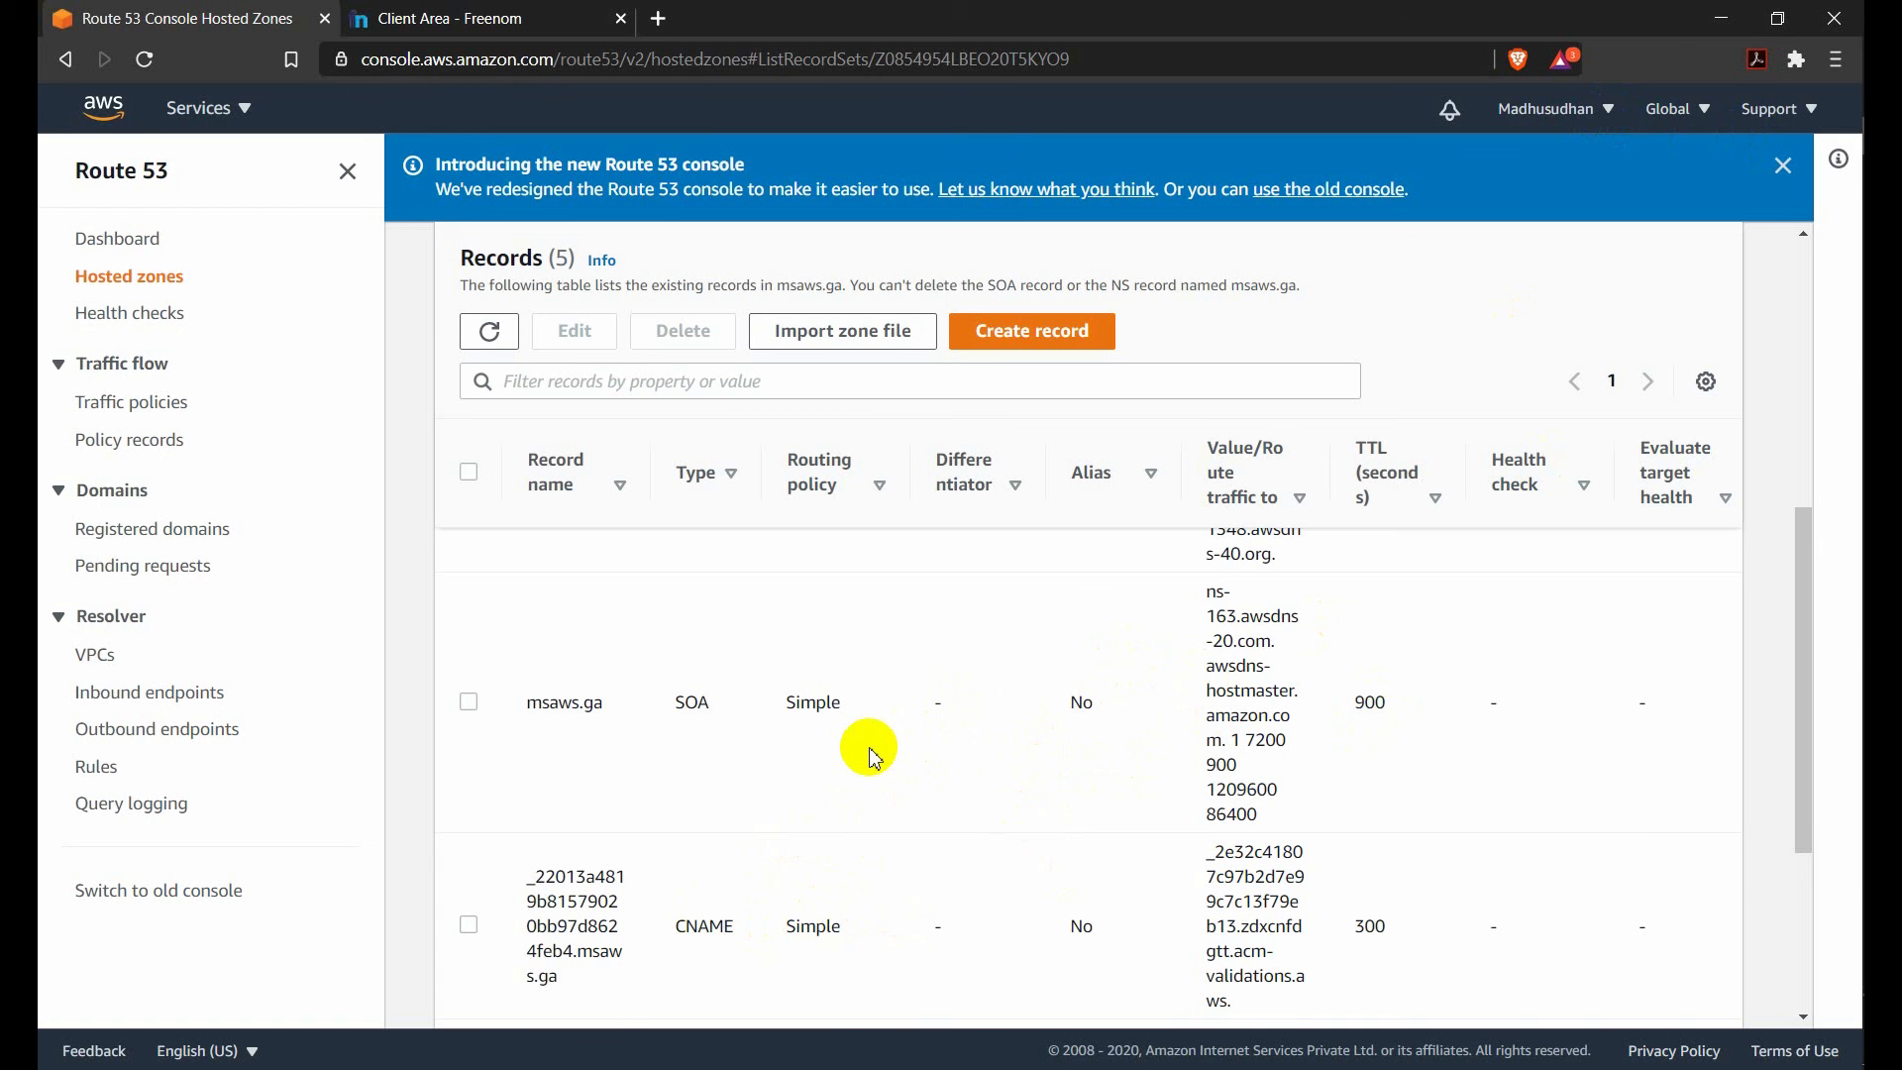
scroll(868, 753, up, 6)
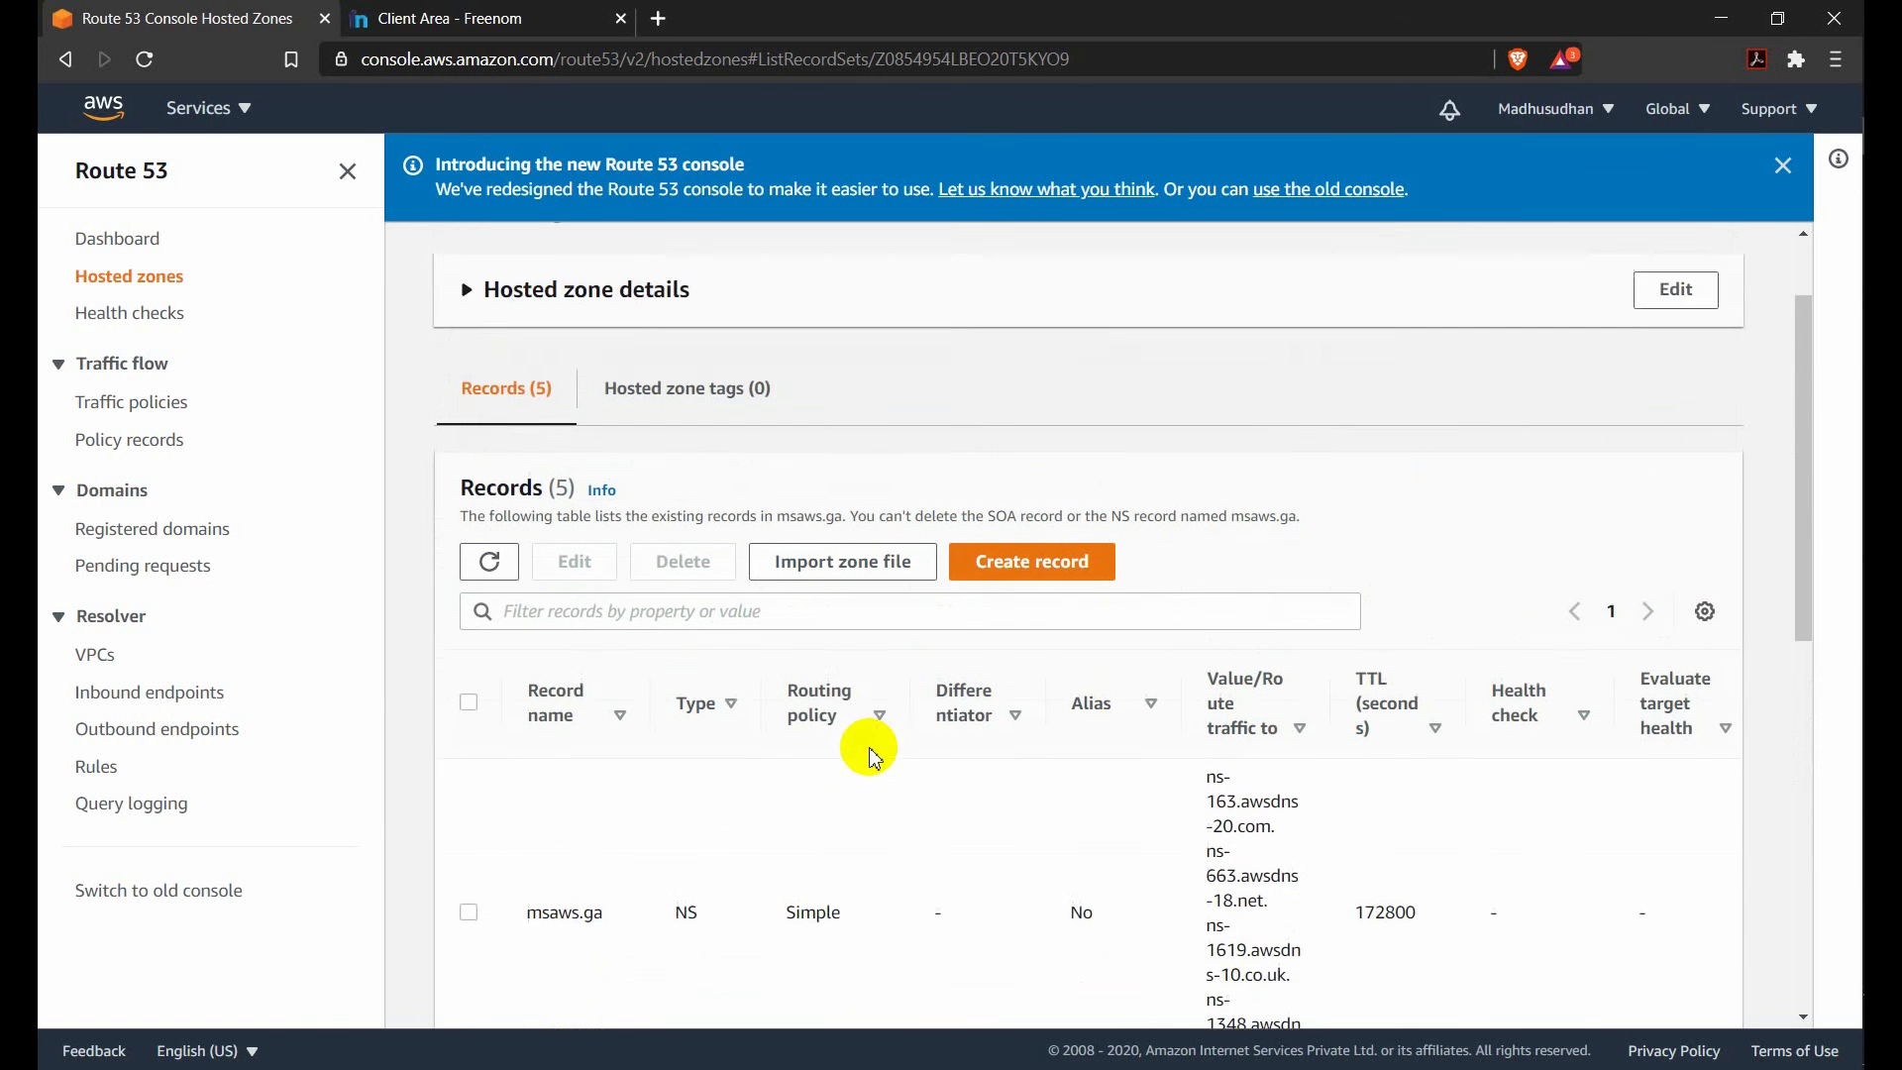
scroll(882, 748, down, 2)
scroll(897, 743, down, 3)
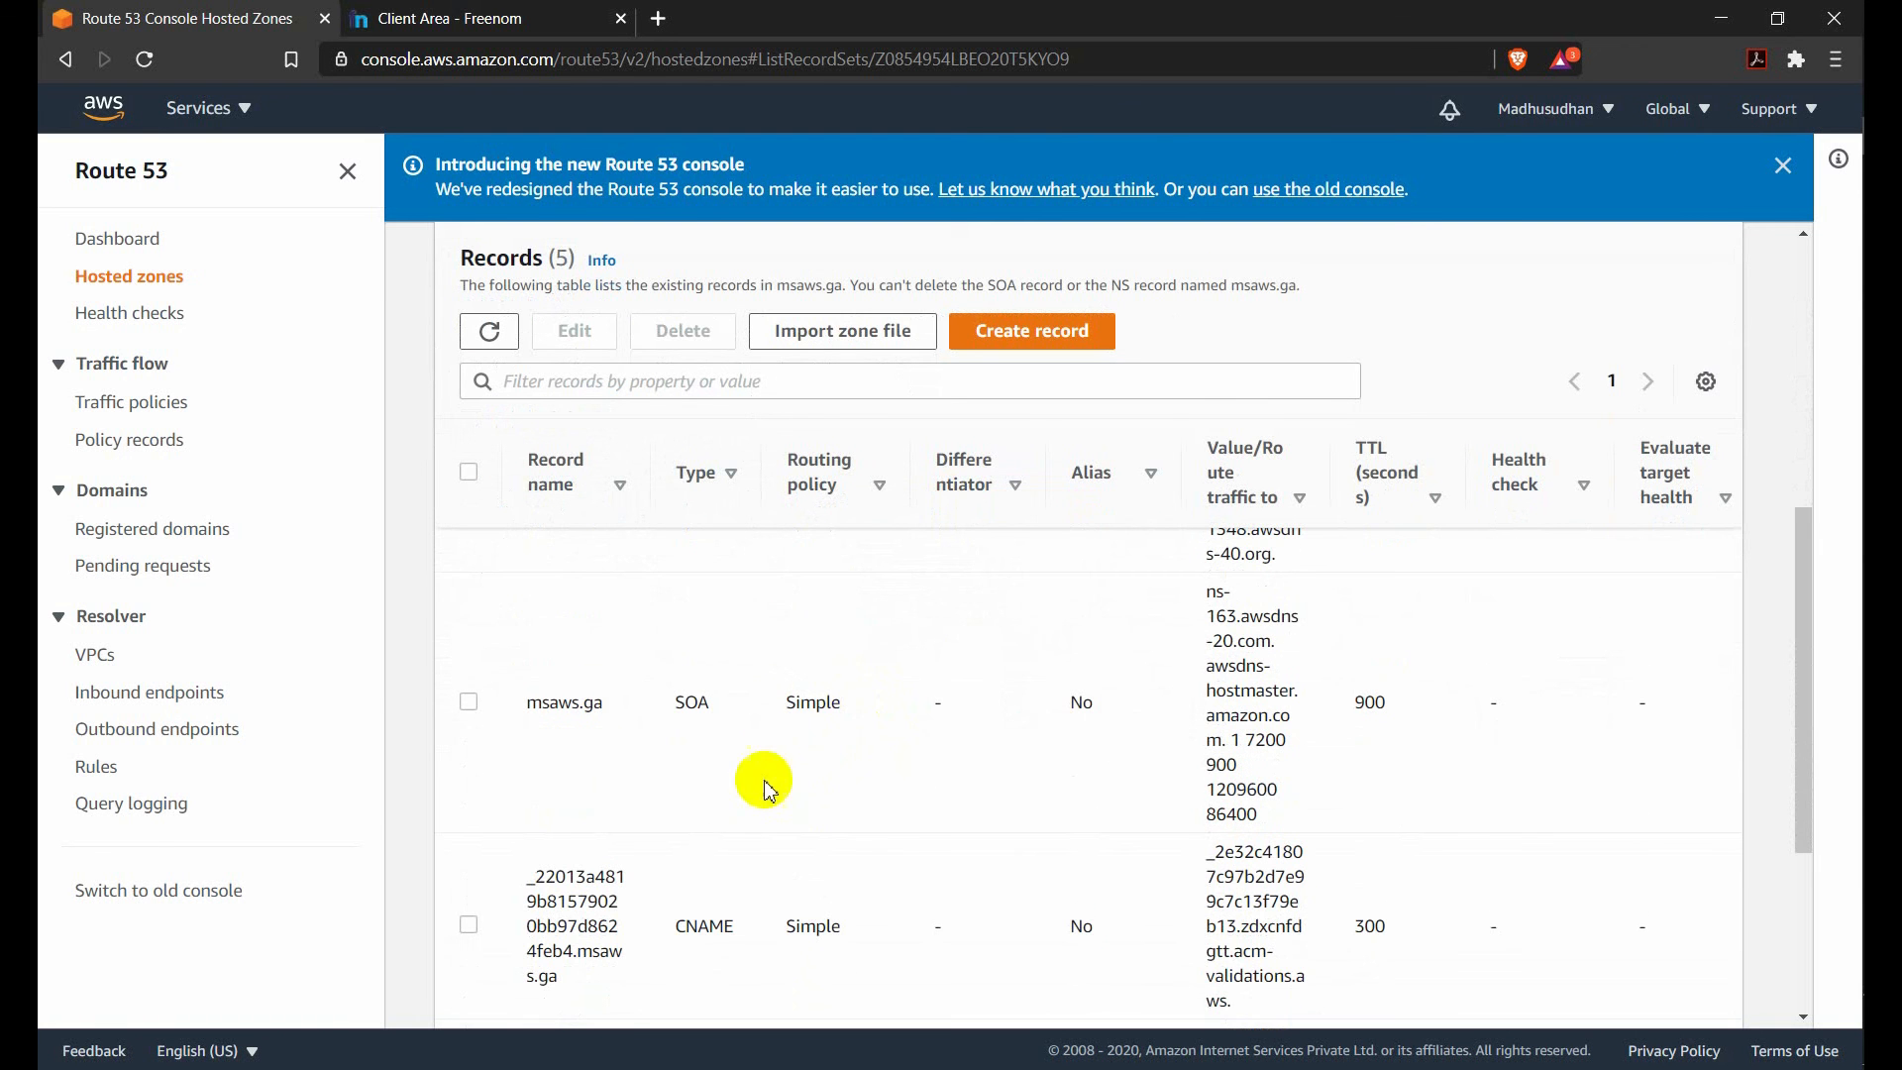
scroll(730, 793, up, 1)
scroll(752, 891, down, 1)
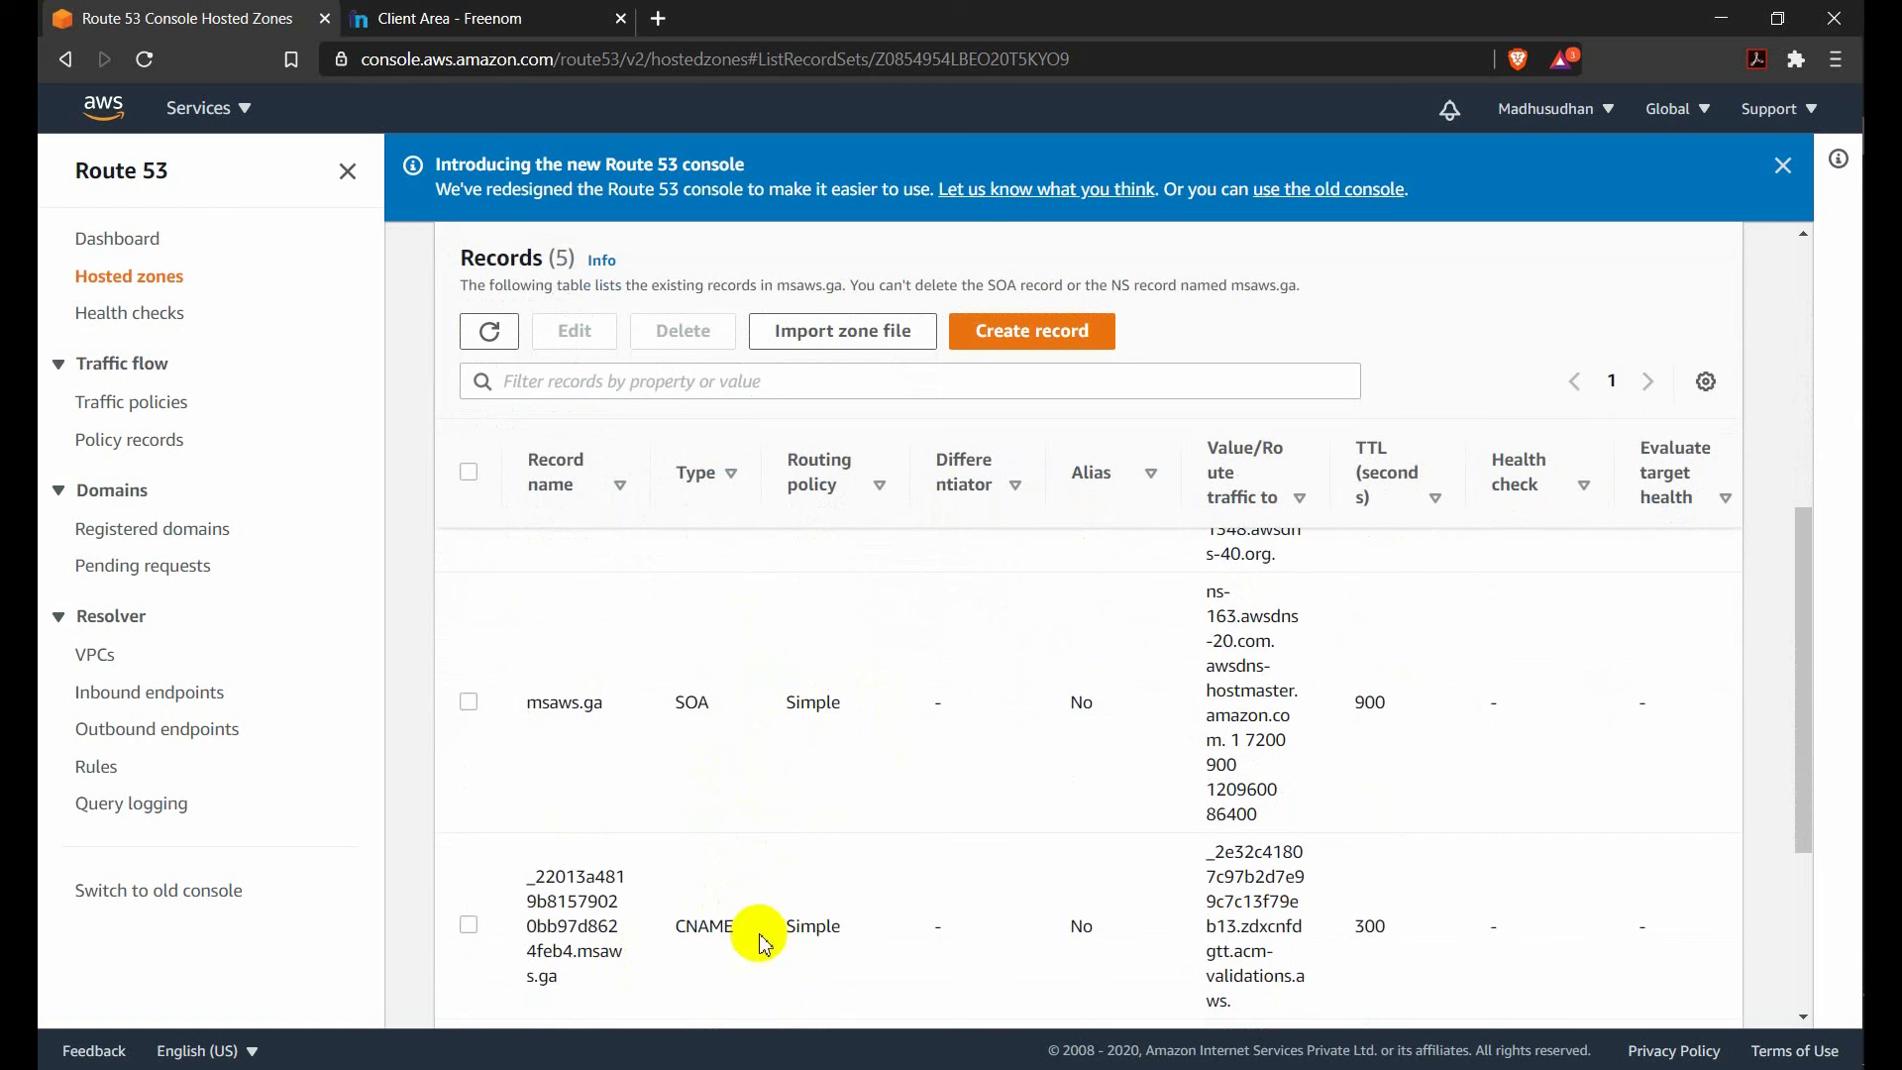
scroll(836, 746, up, 5)
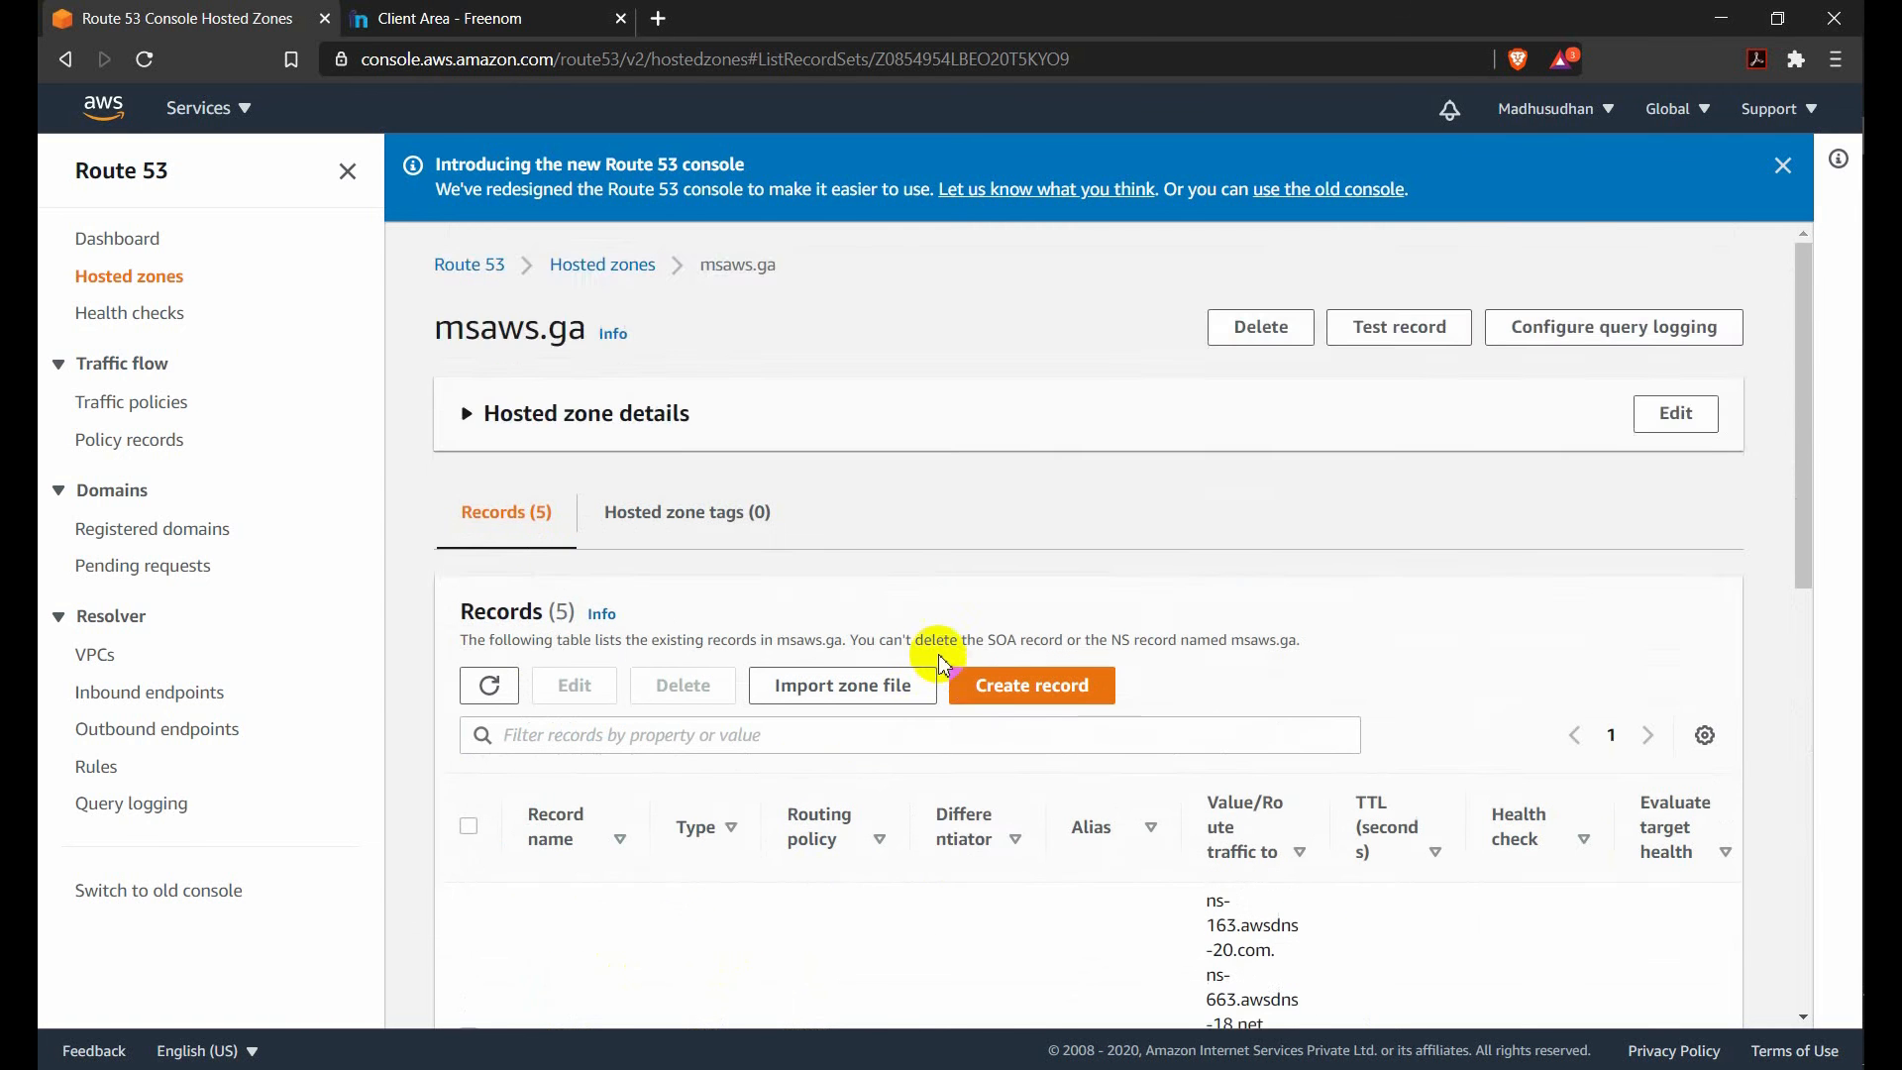
Start creating a record in the msaws.ga hosted zone with the Simple routing policy and continue to record configuration.
scroll(990, 564, down, 2)
click(1058, 453)
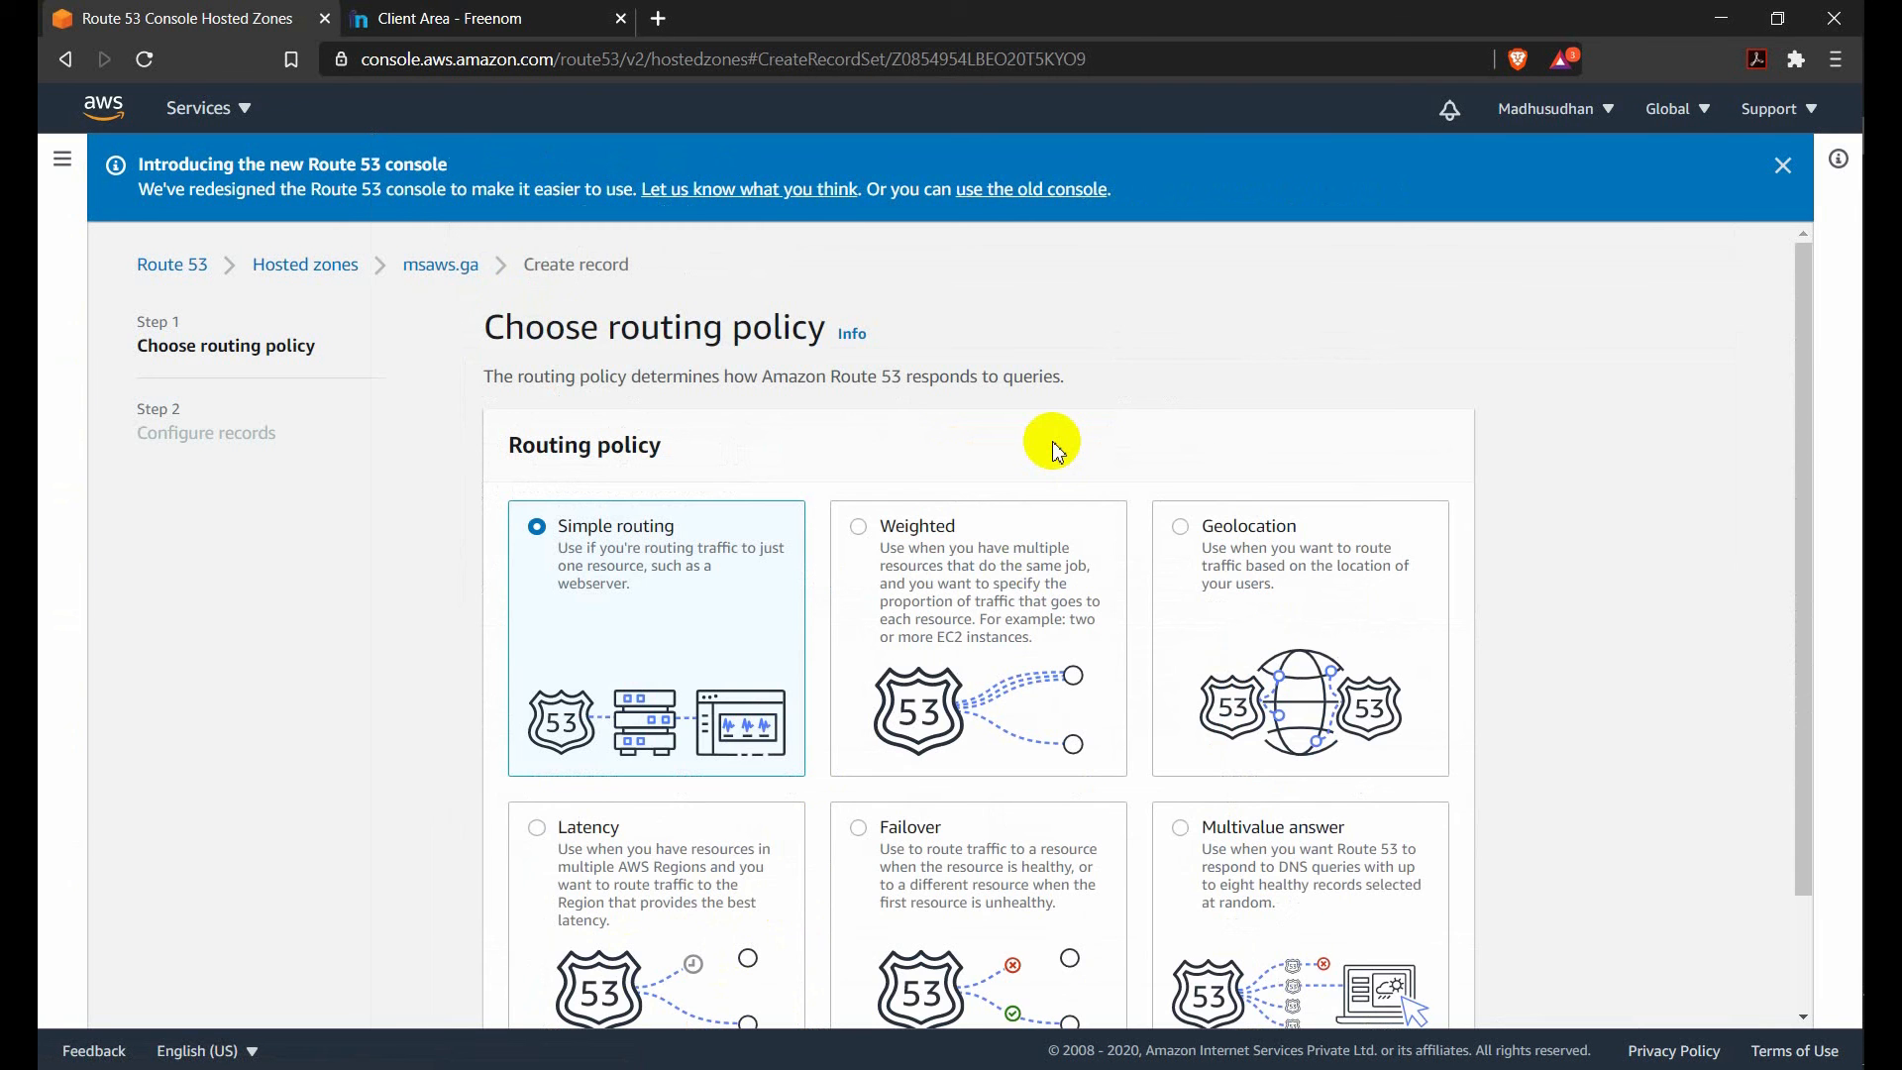
scroll(753, 470, down, 1)
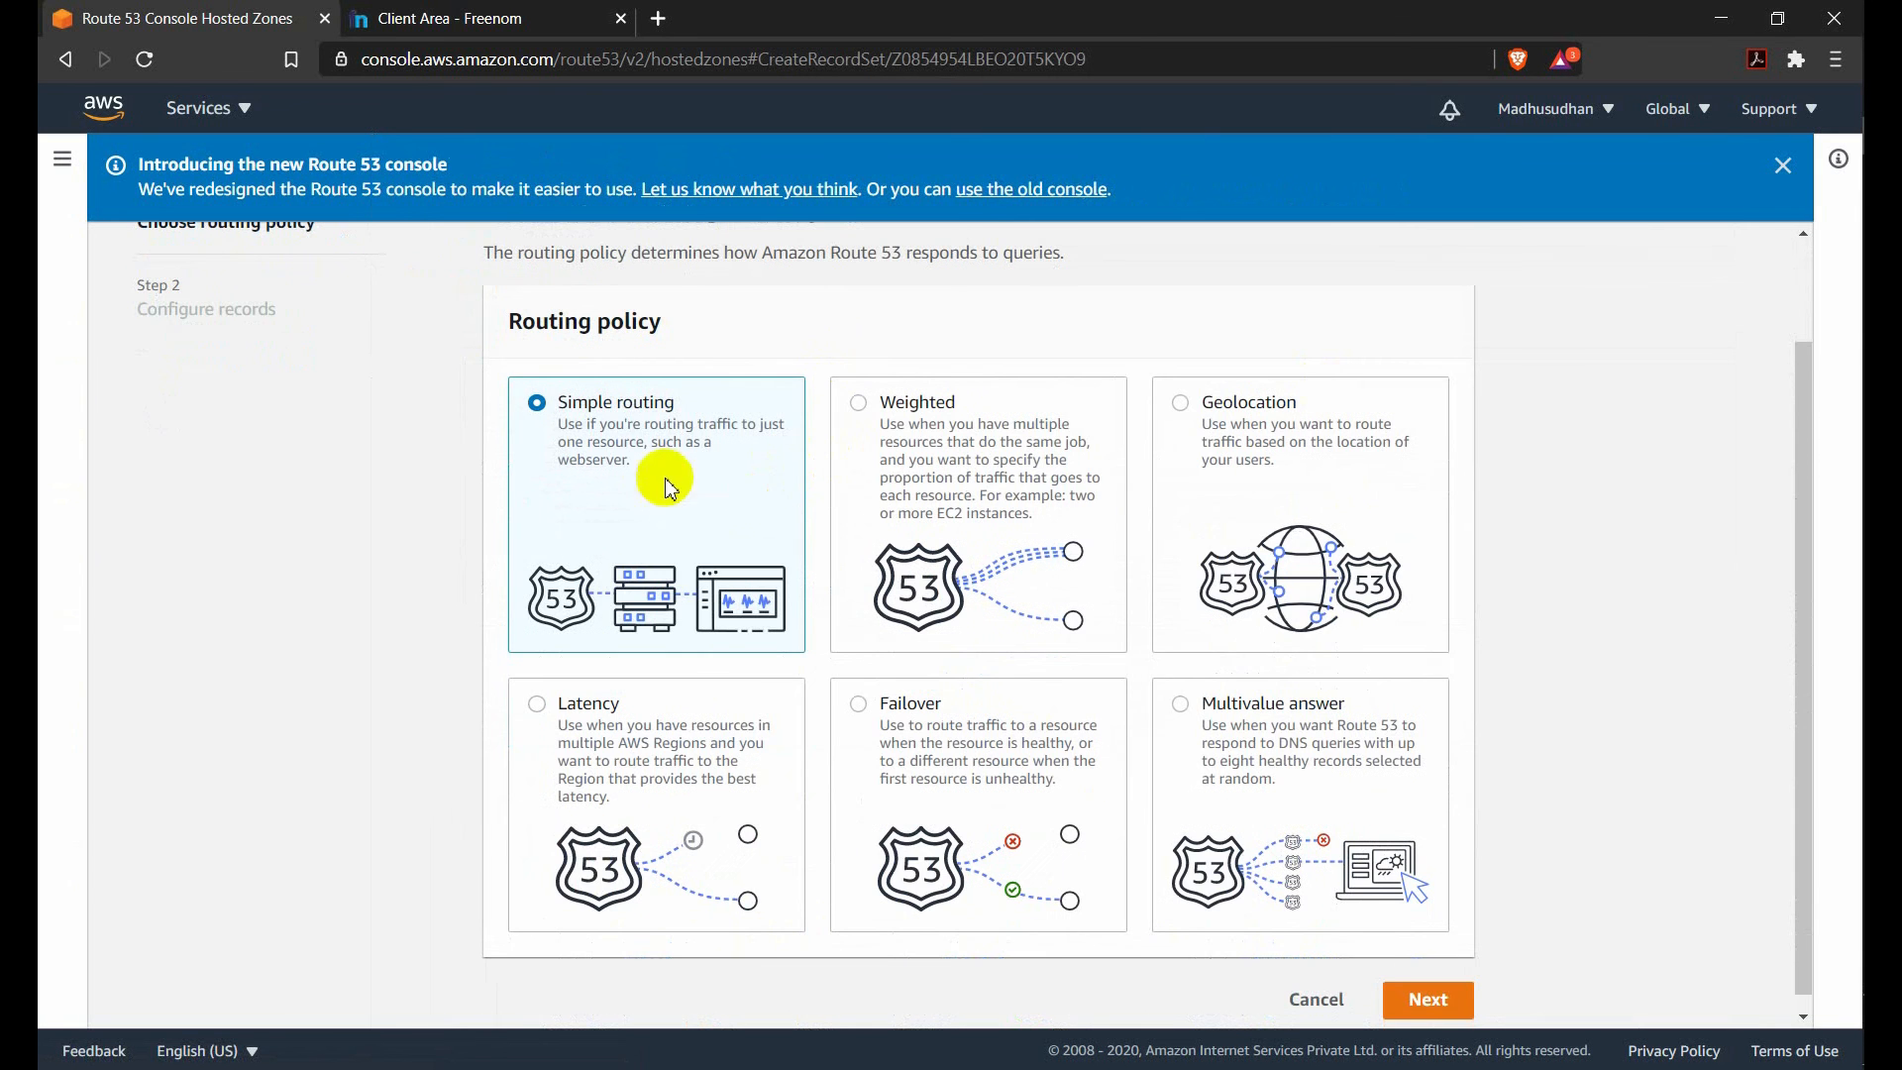
scroll(1318, 634, up, 1)
scroll(1302, 680, up, 1)
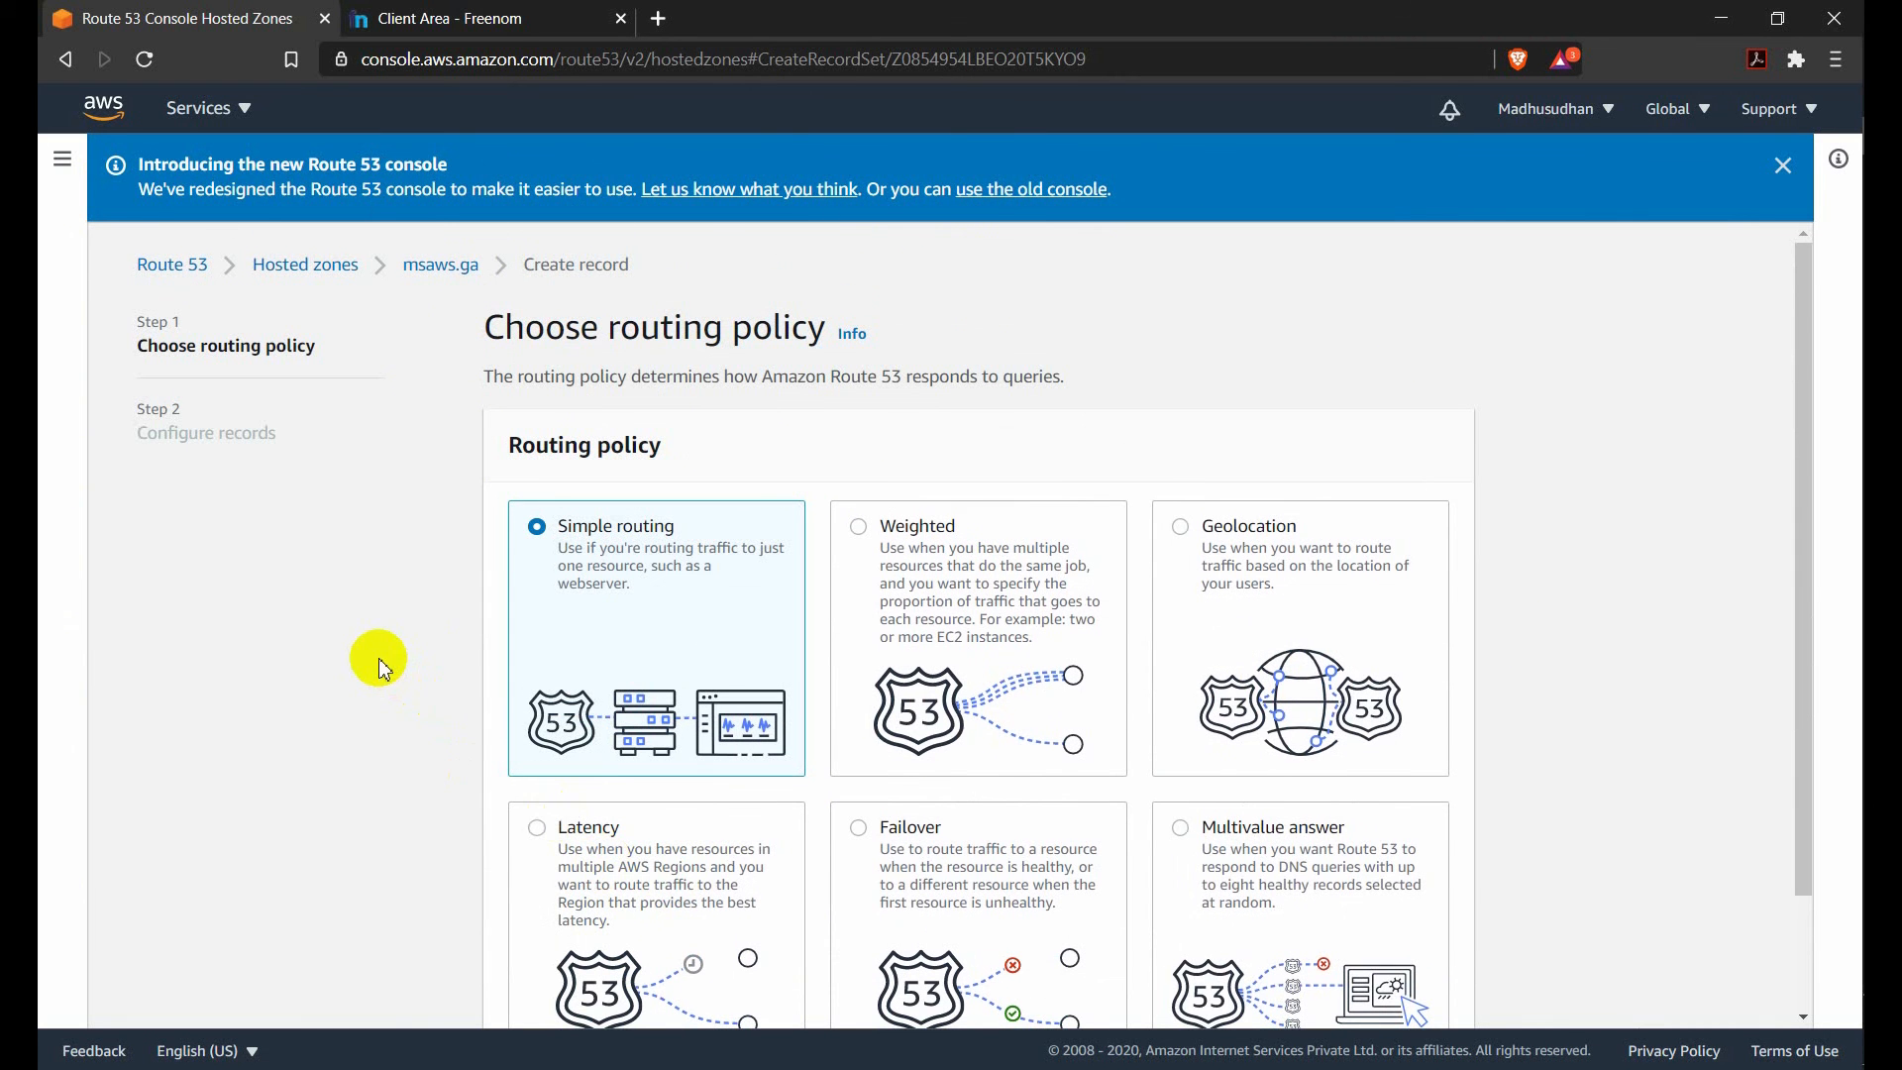
scroll(384, 669, down, 2)
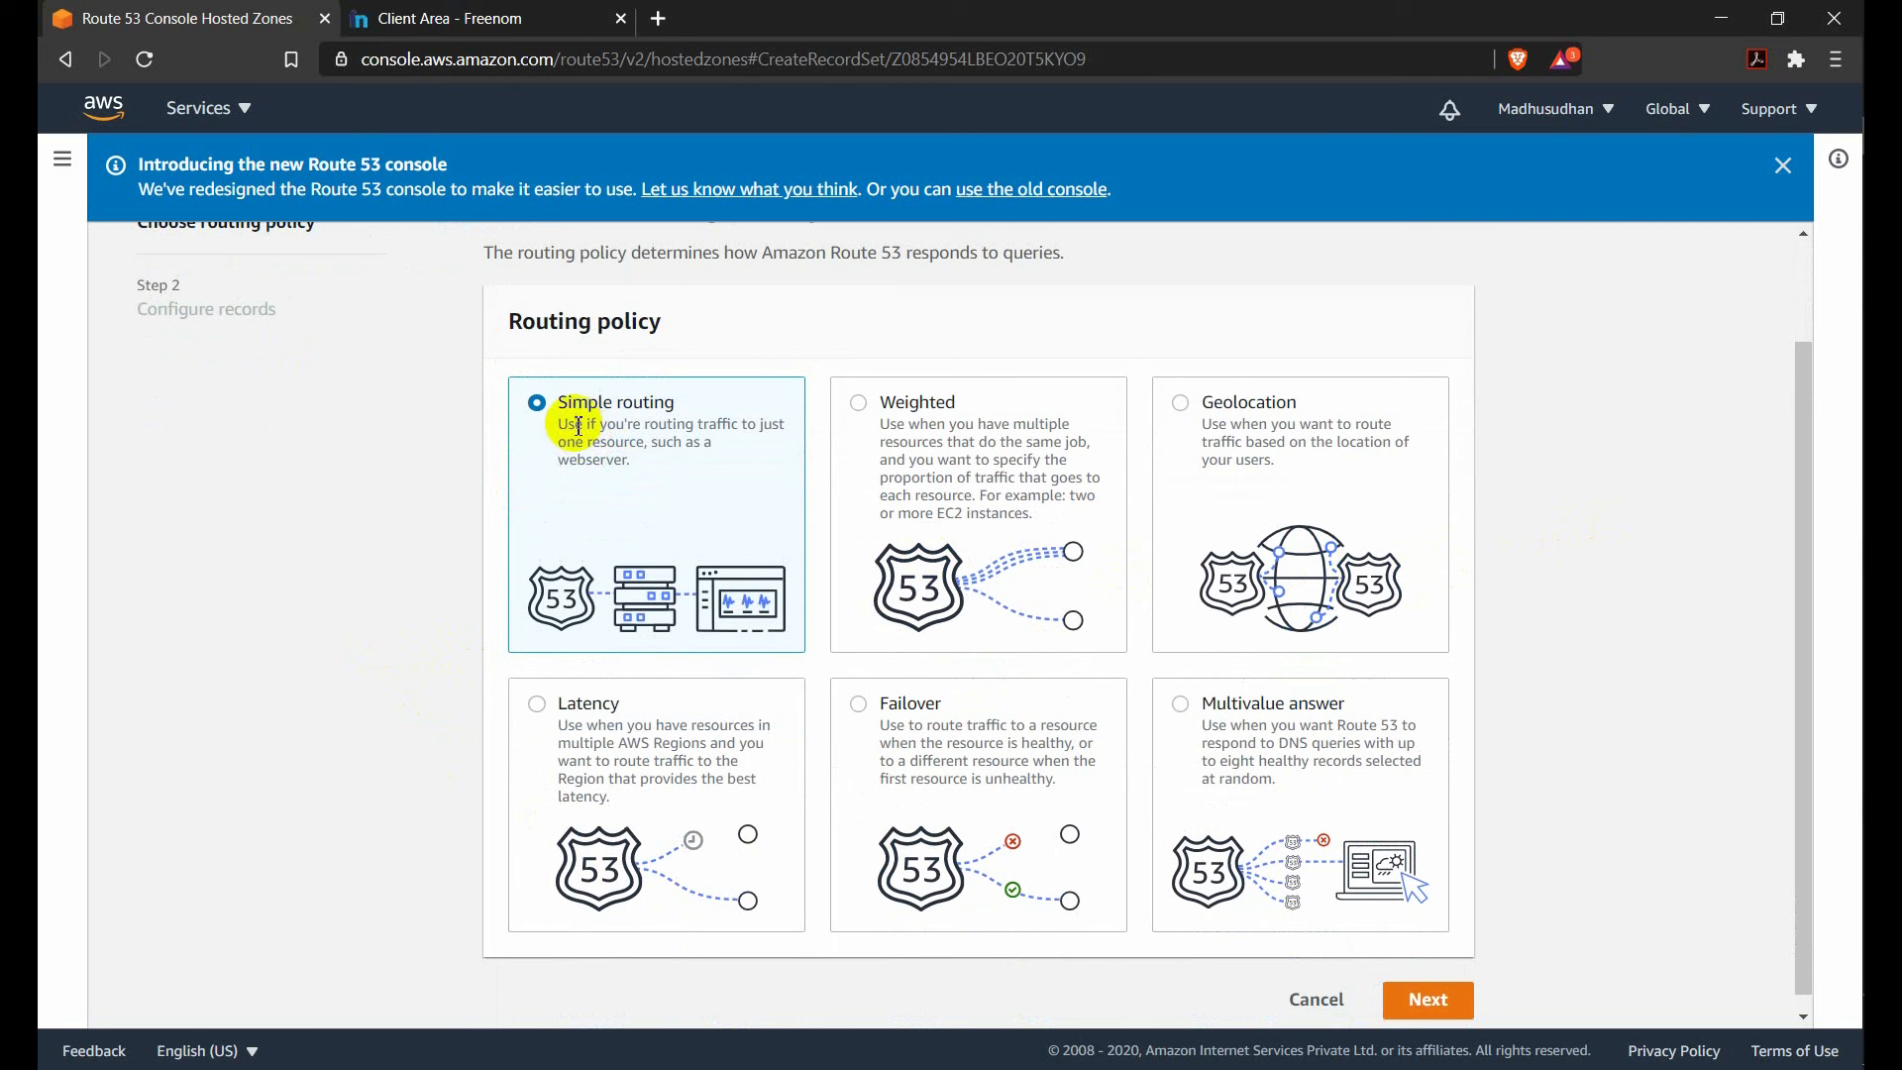
click(1433, 999)
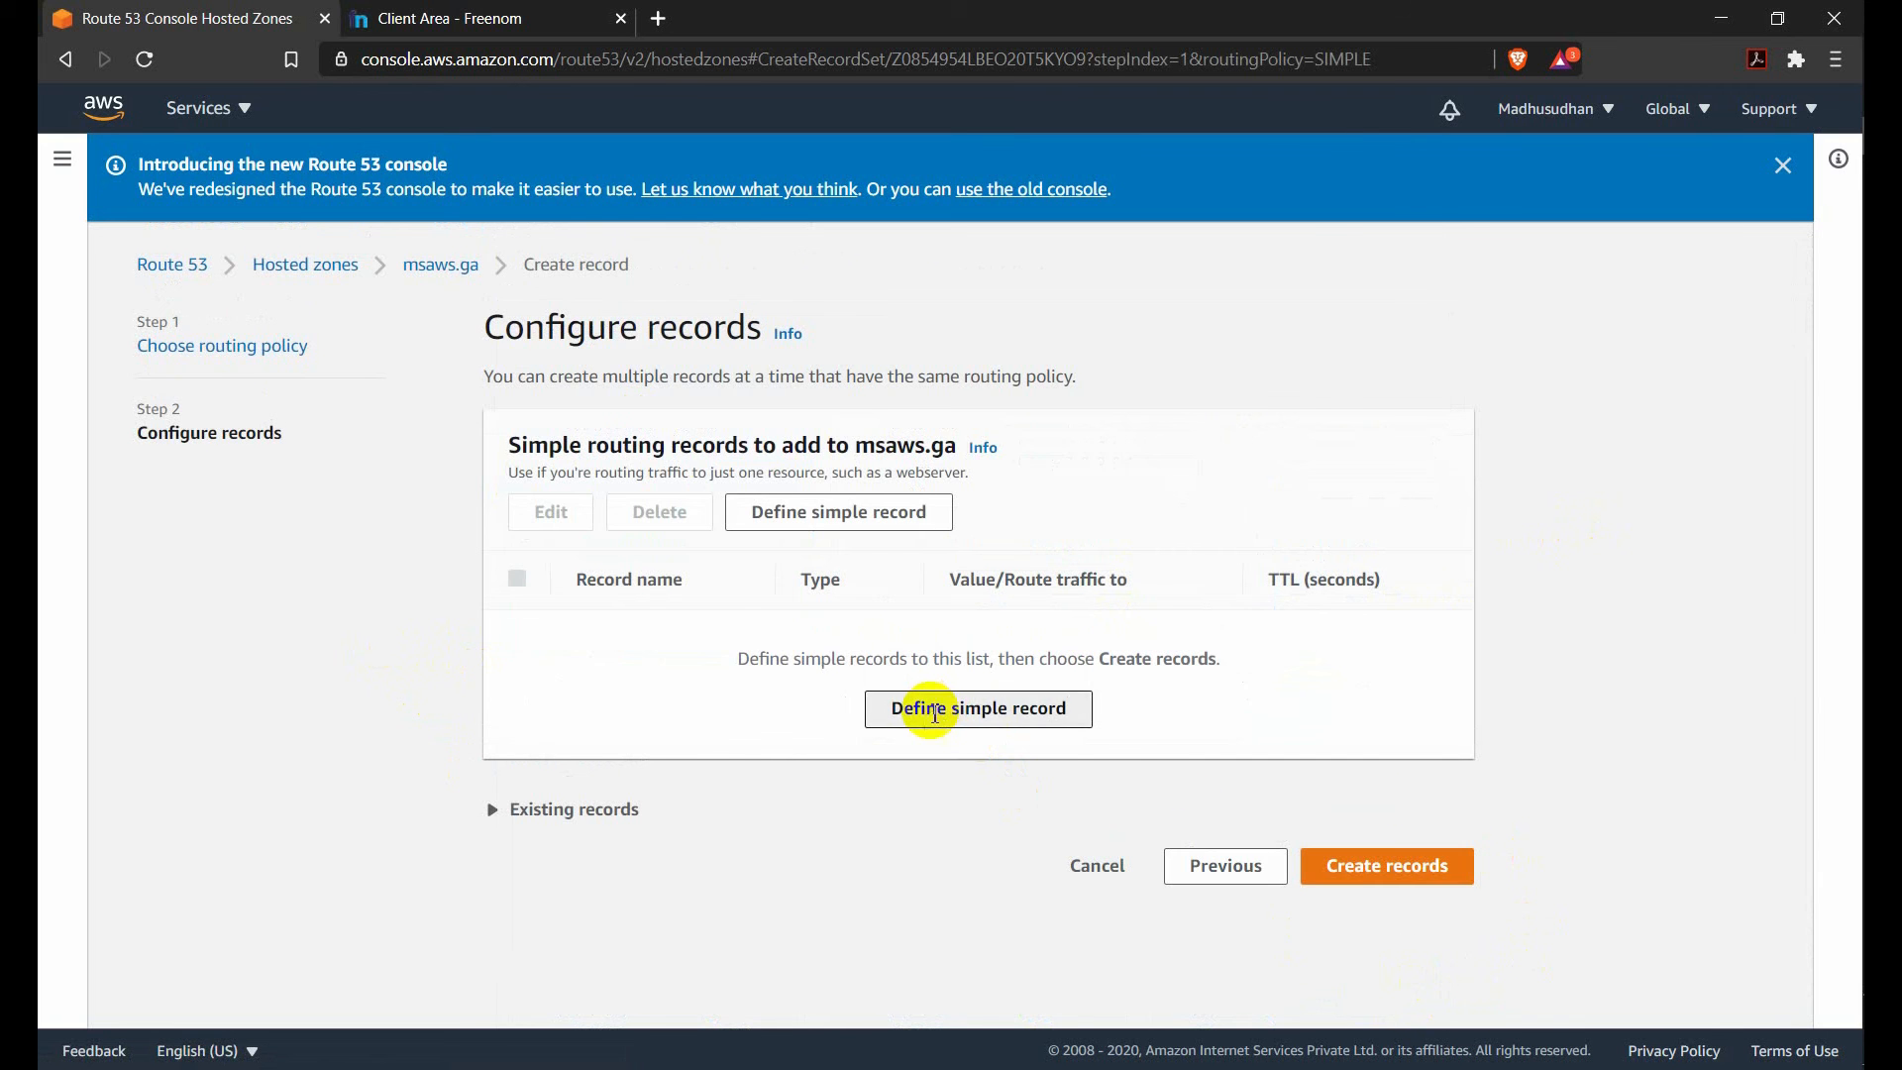
Define a simple record named www as an alias to a CloudFront distribution in US East (N. Virginia).
click(934, 709)
click(697, 389)
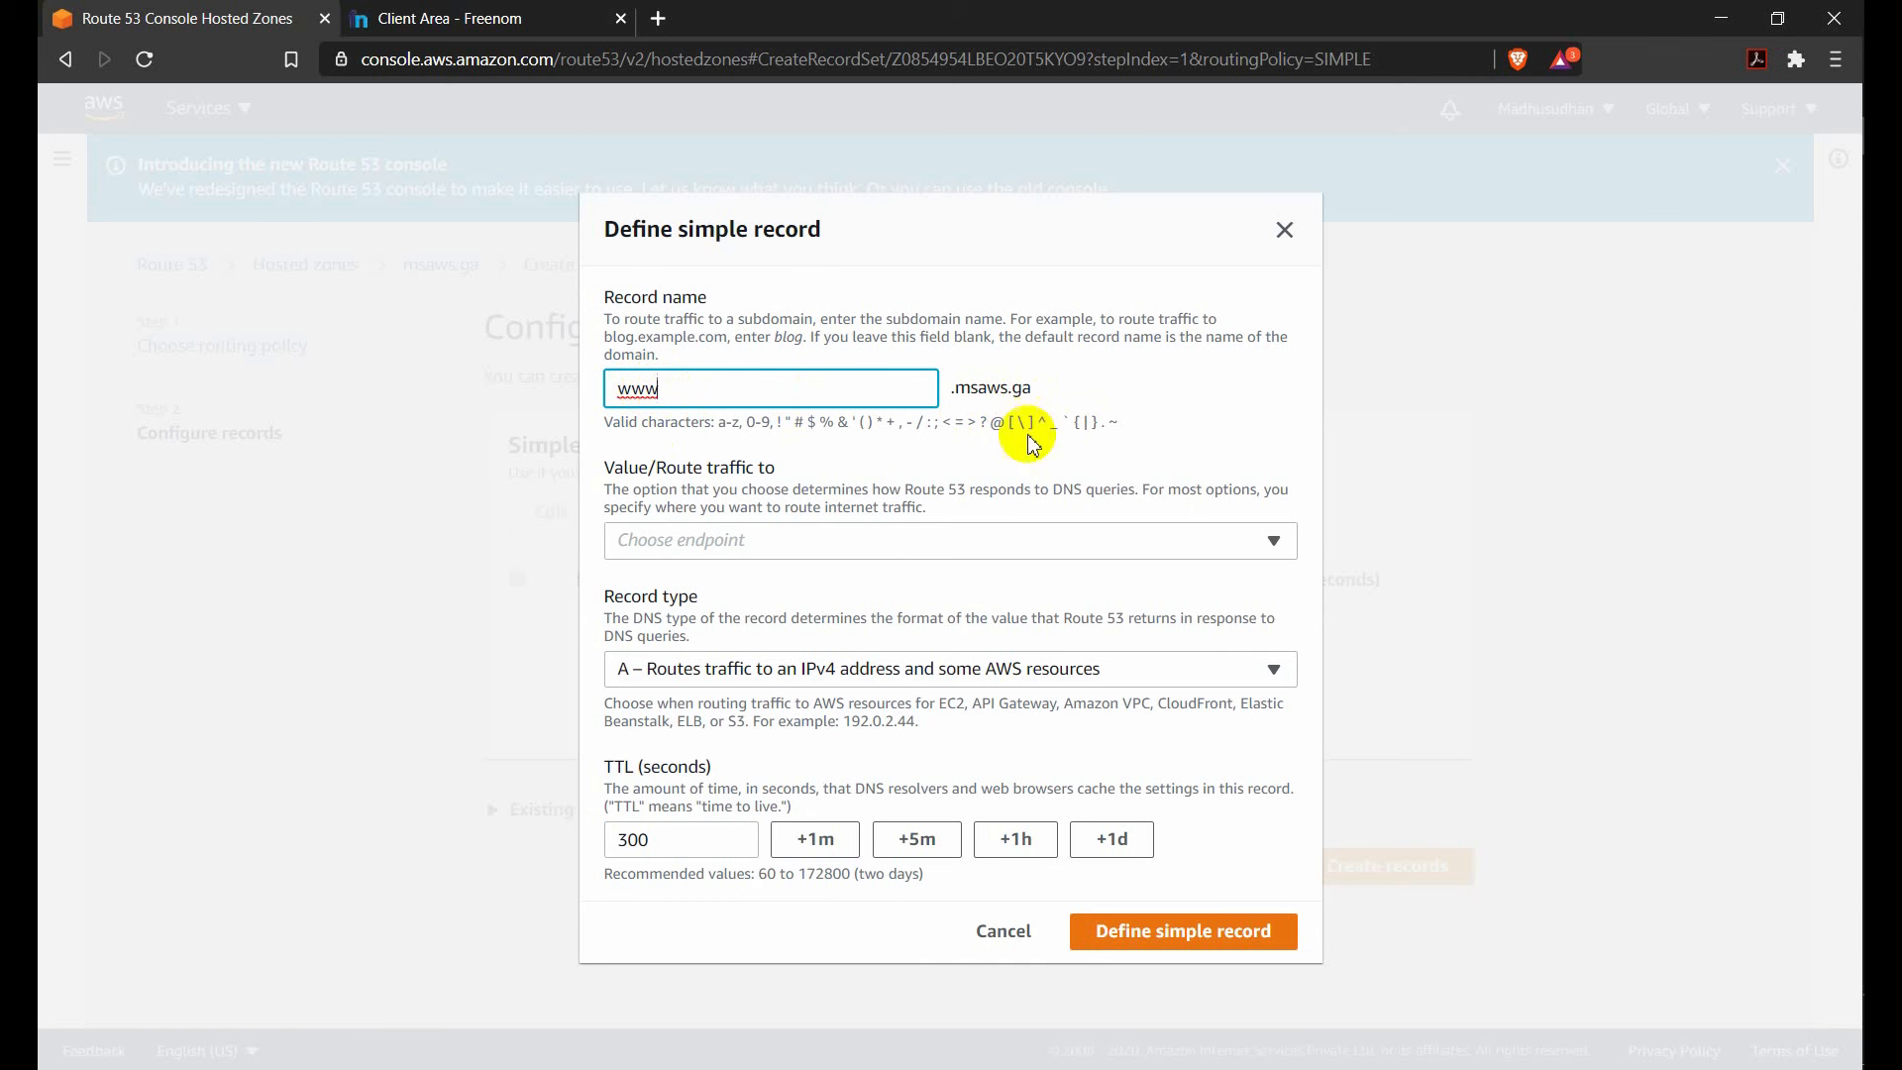
click(736, 540)
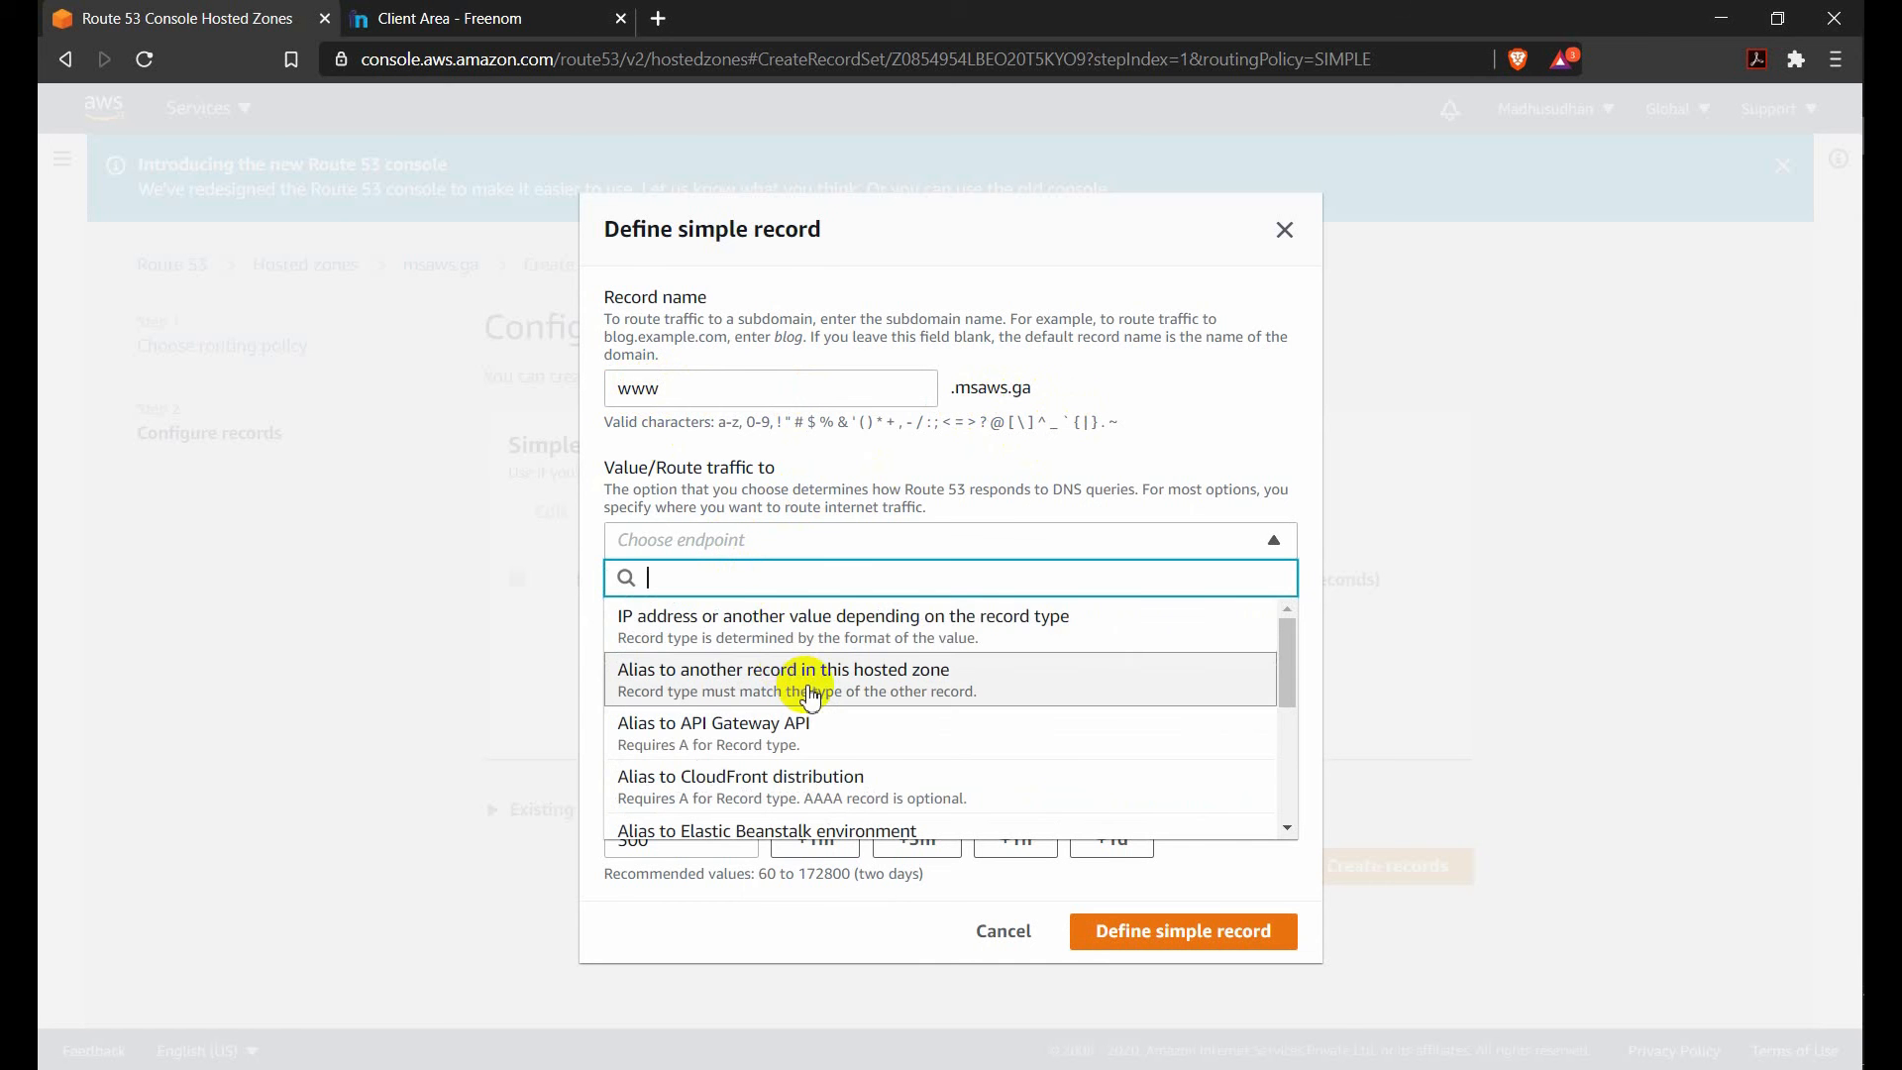
scroll(756, 684, down, 1)
click(696, 677)
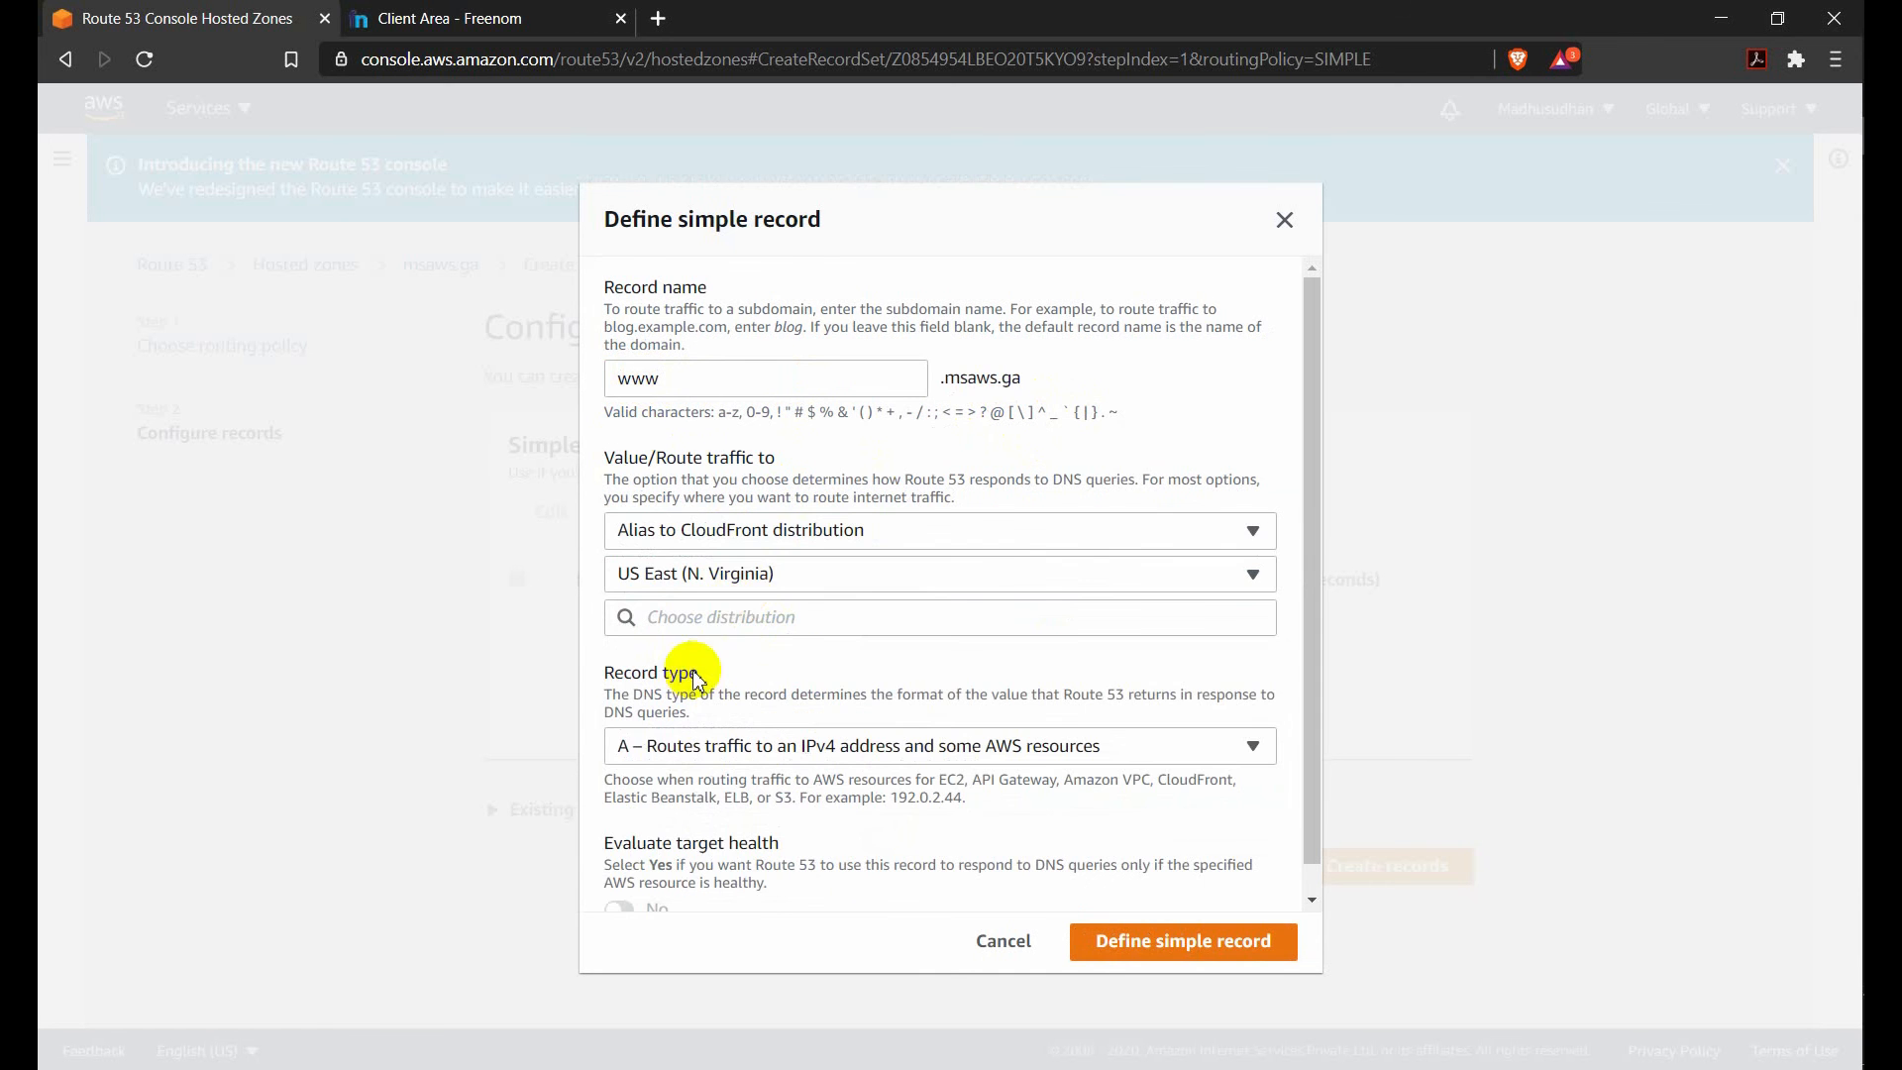
click(745, 584)
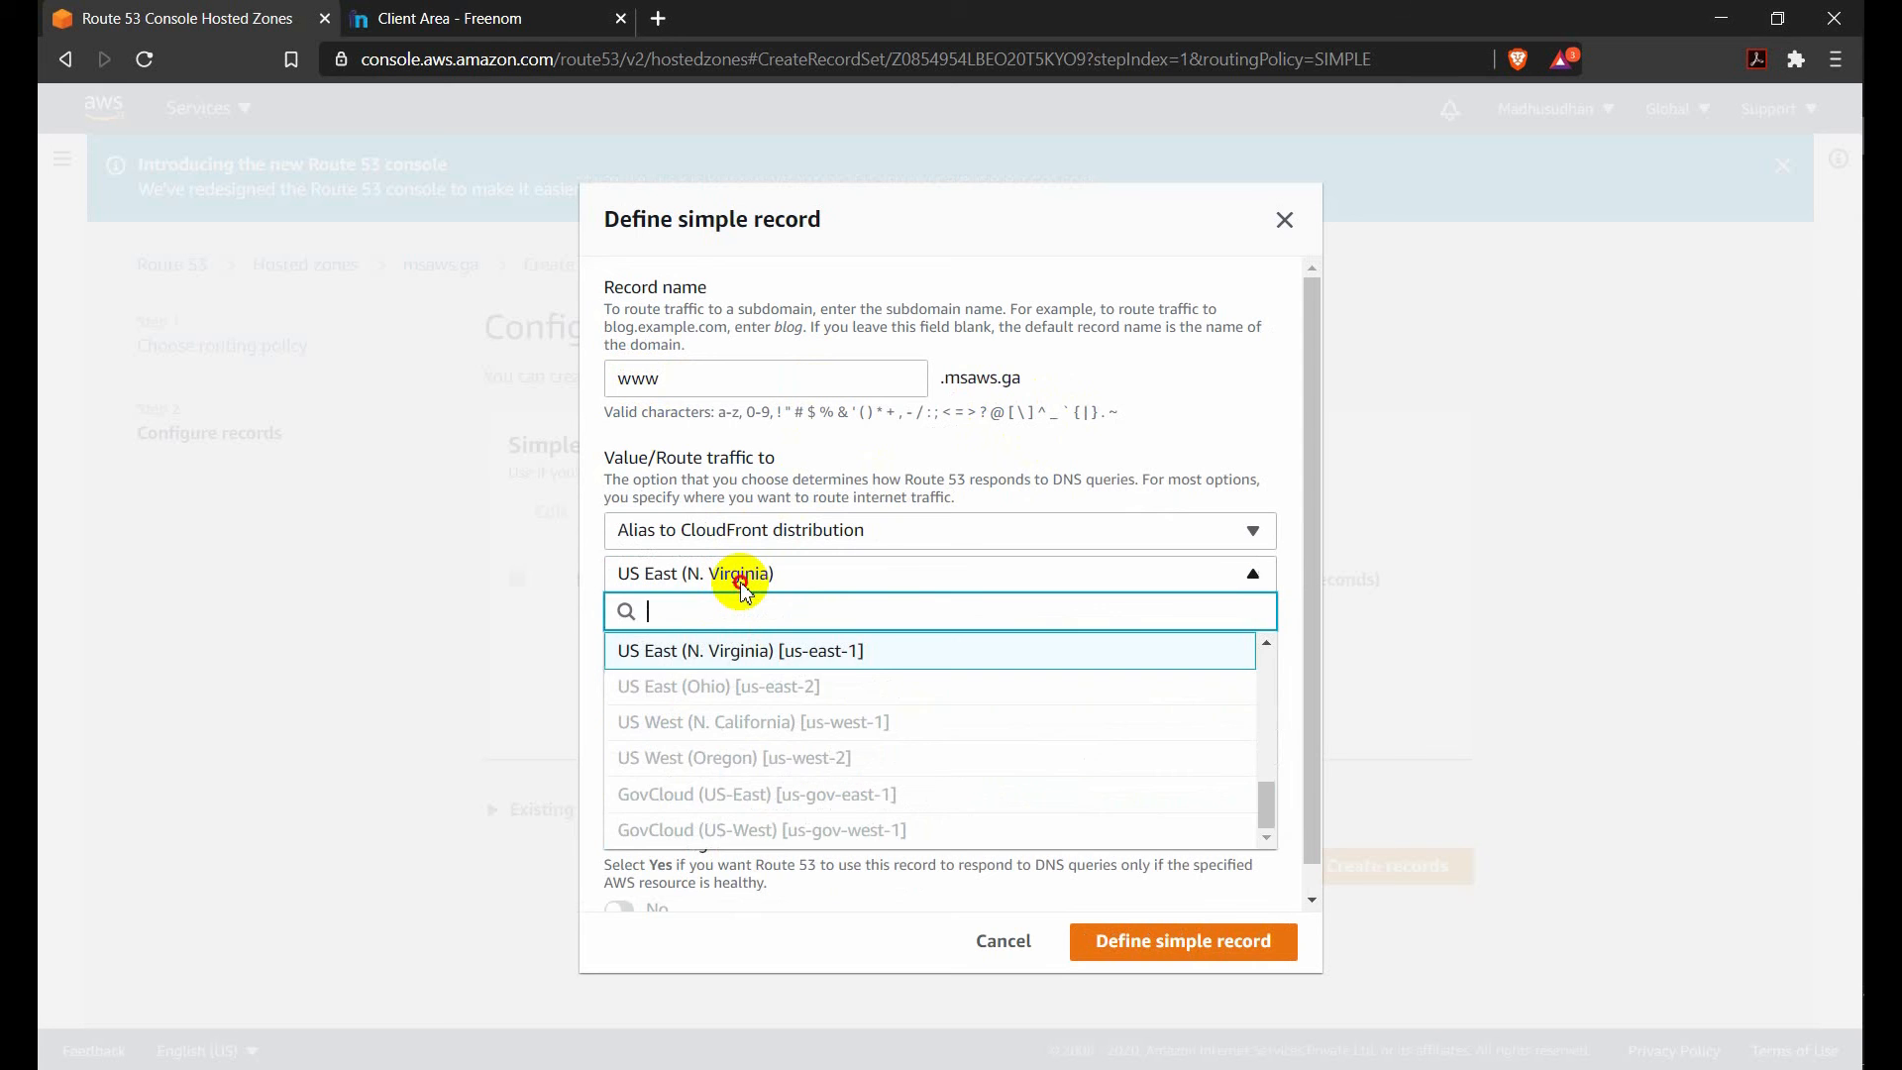
click(744, 586)
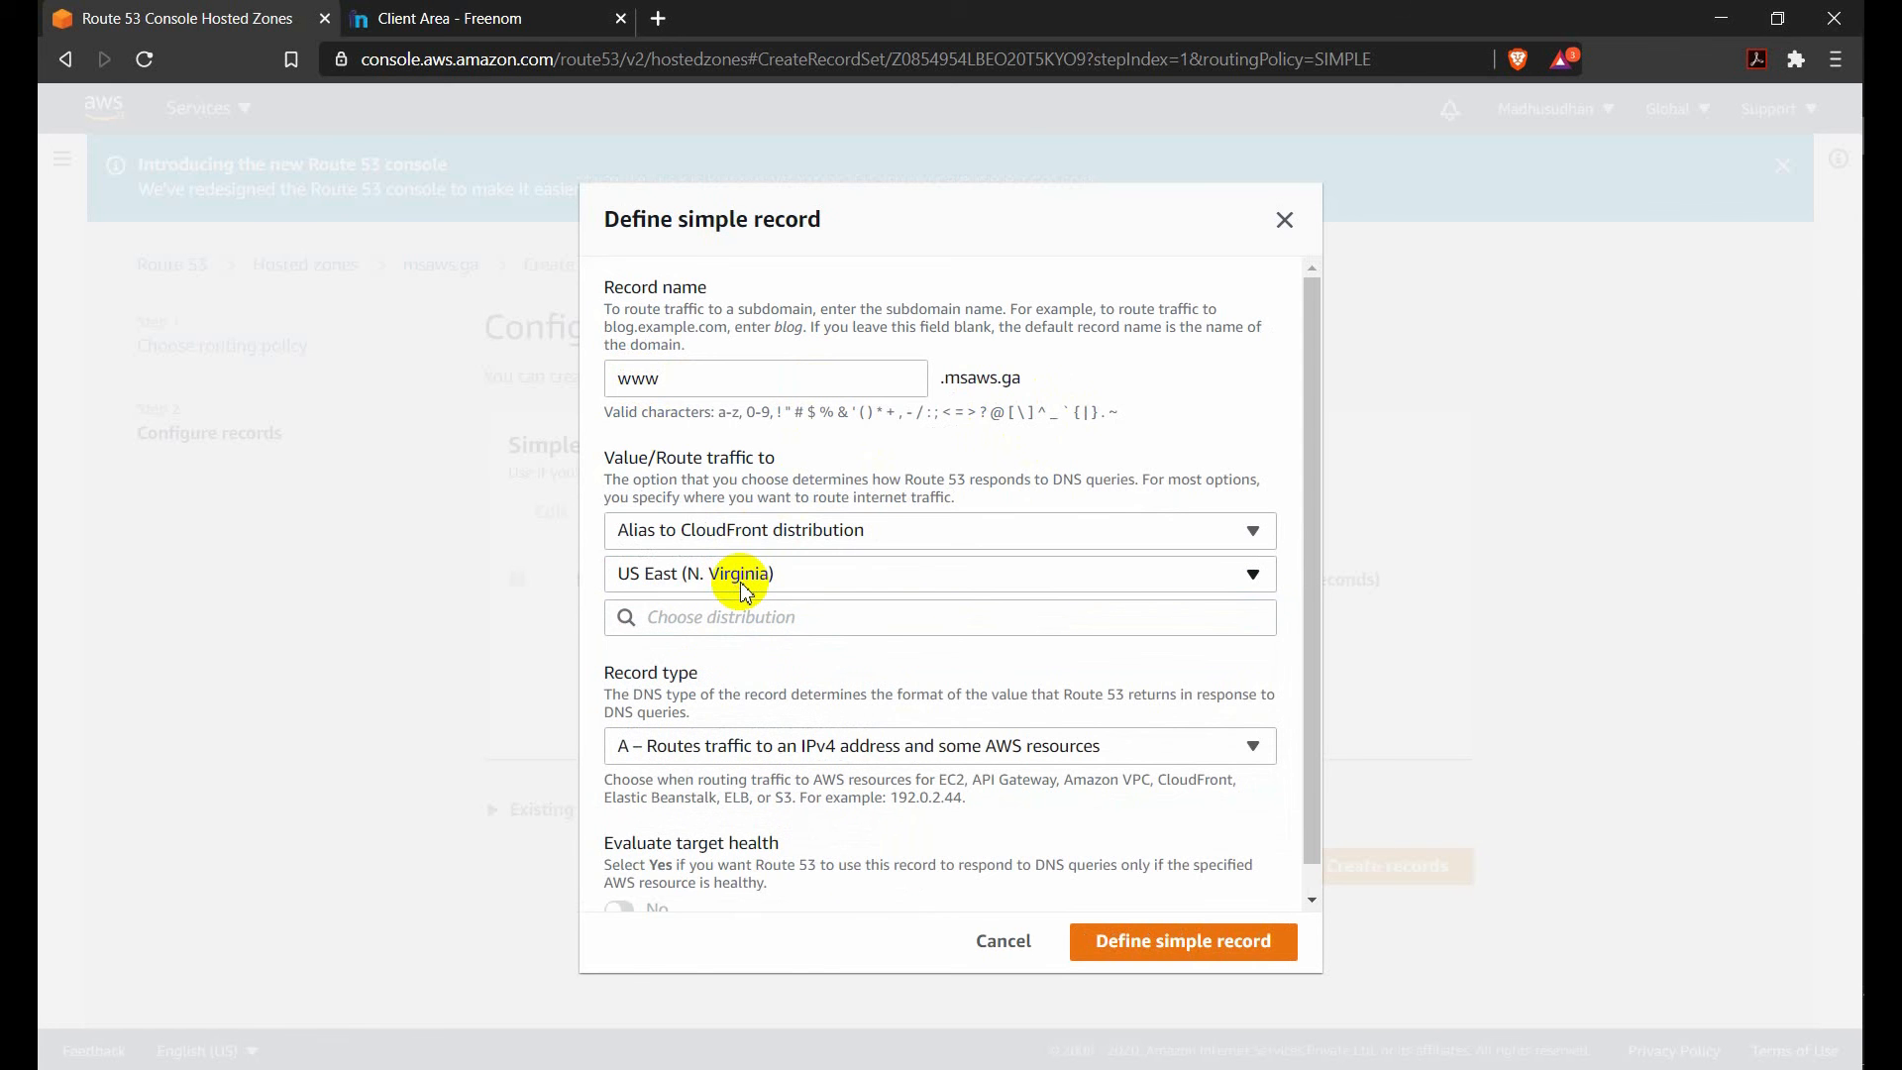
Choose dv85xuhwj5ydd.cloudfront.net as the record's distribution, review the definition, and cancel the record creation.
click(724, 626)
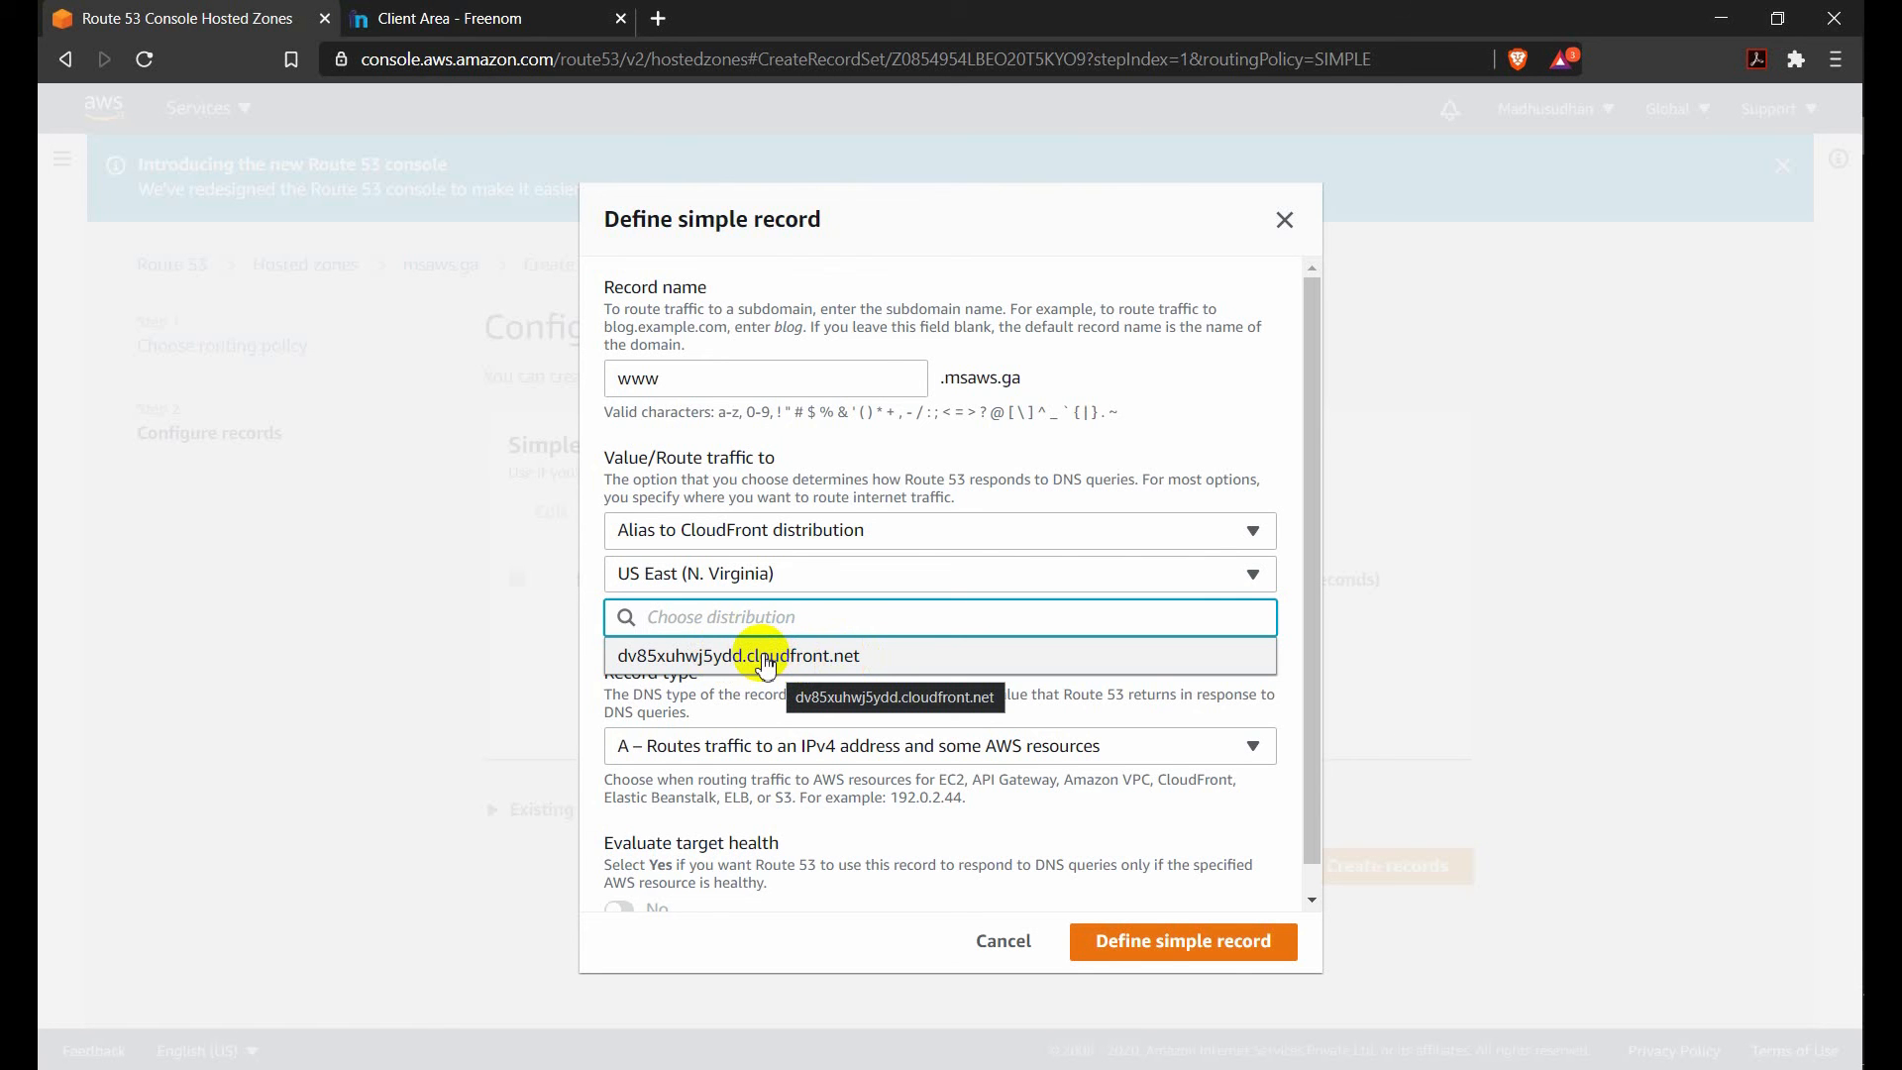
click(714, 654)
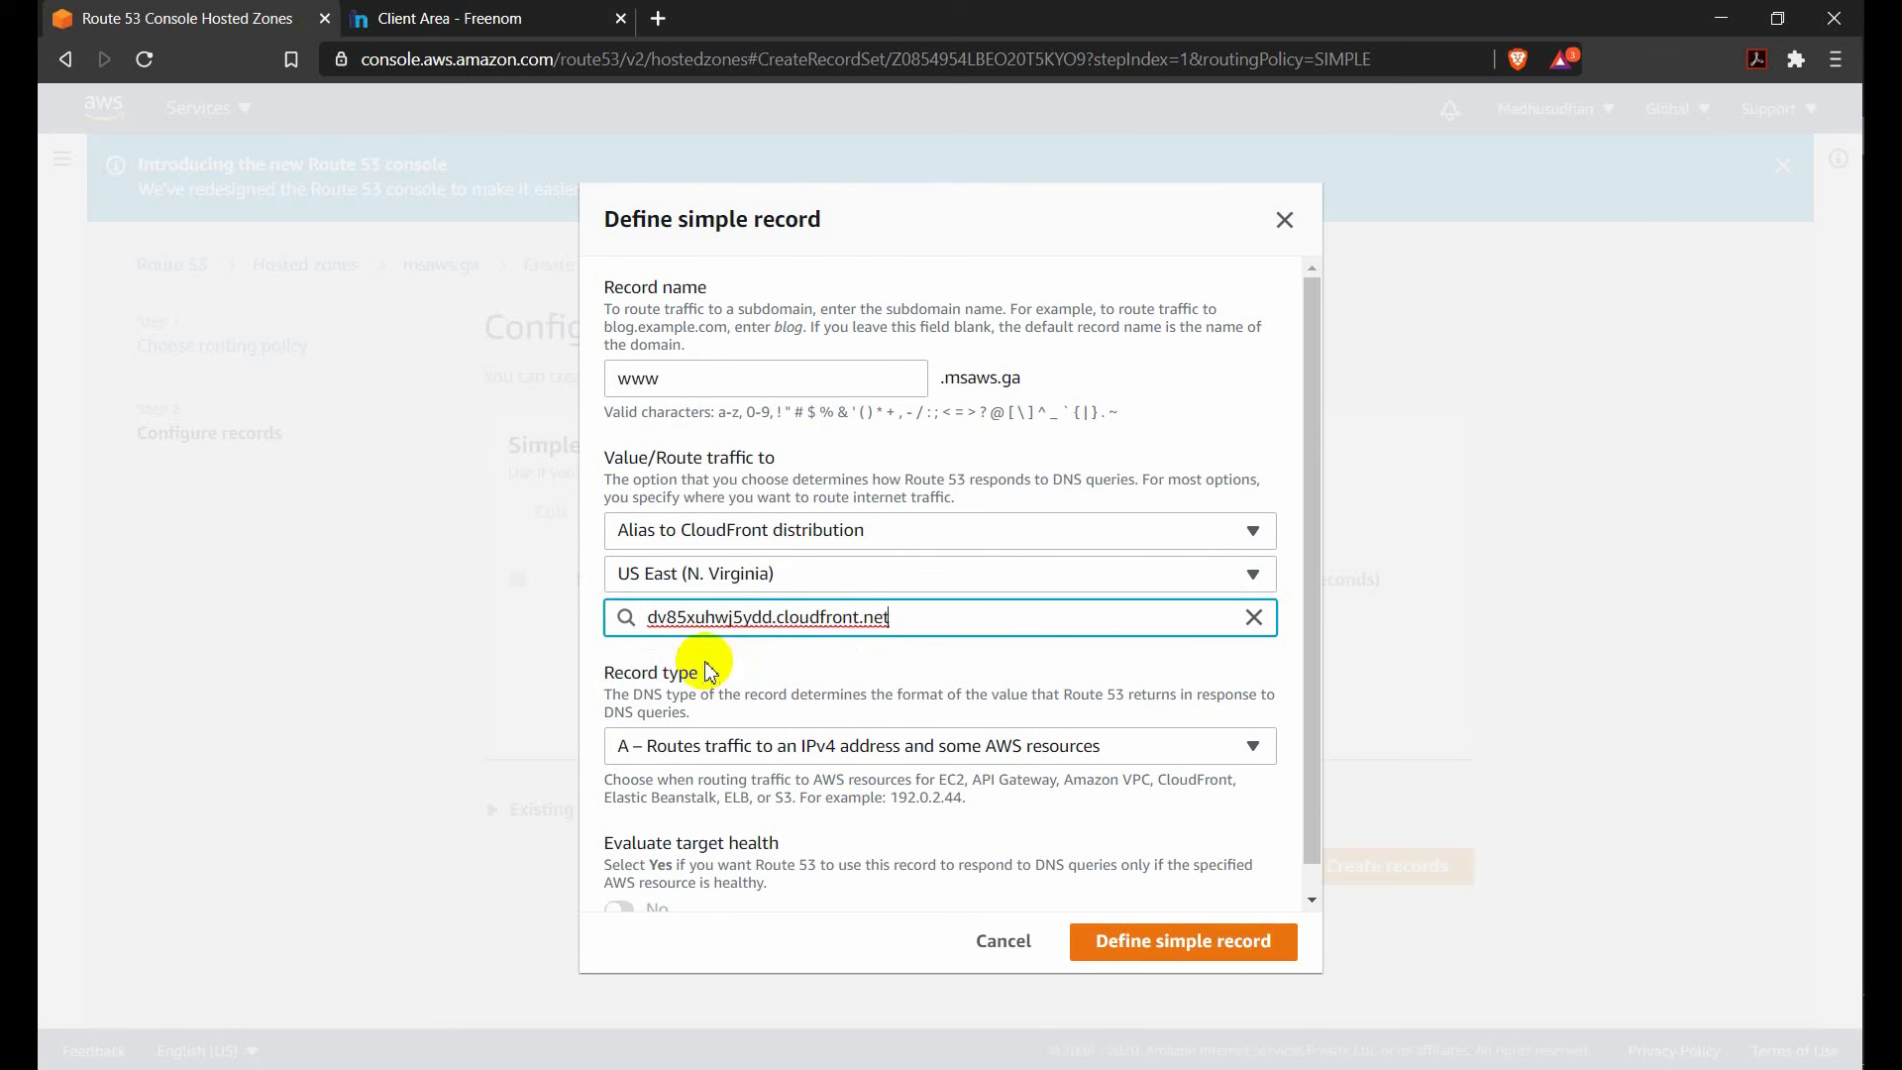
click(903, 652)
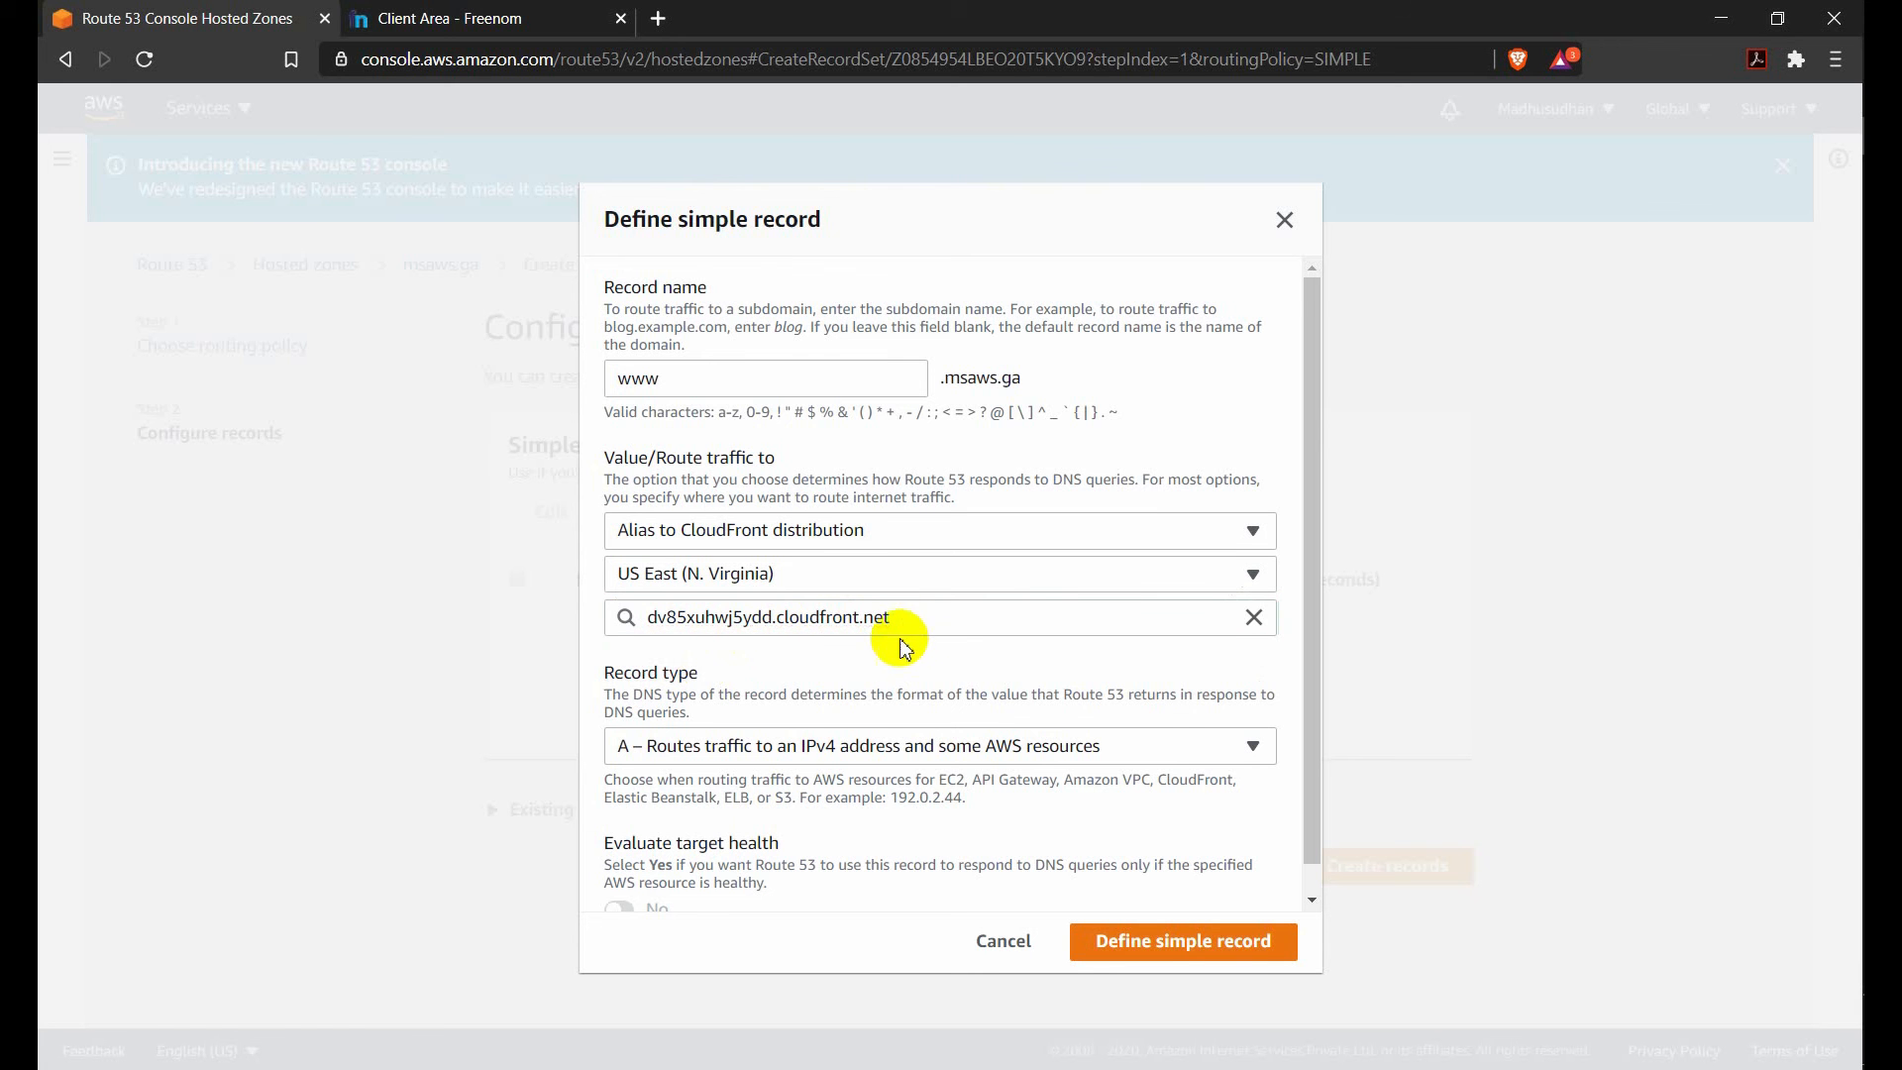
scroll(951, 674, down, 1)
scroll(871, 703, up, 1)
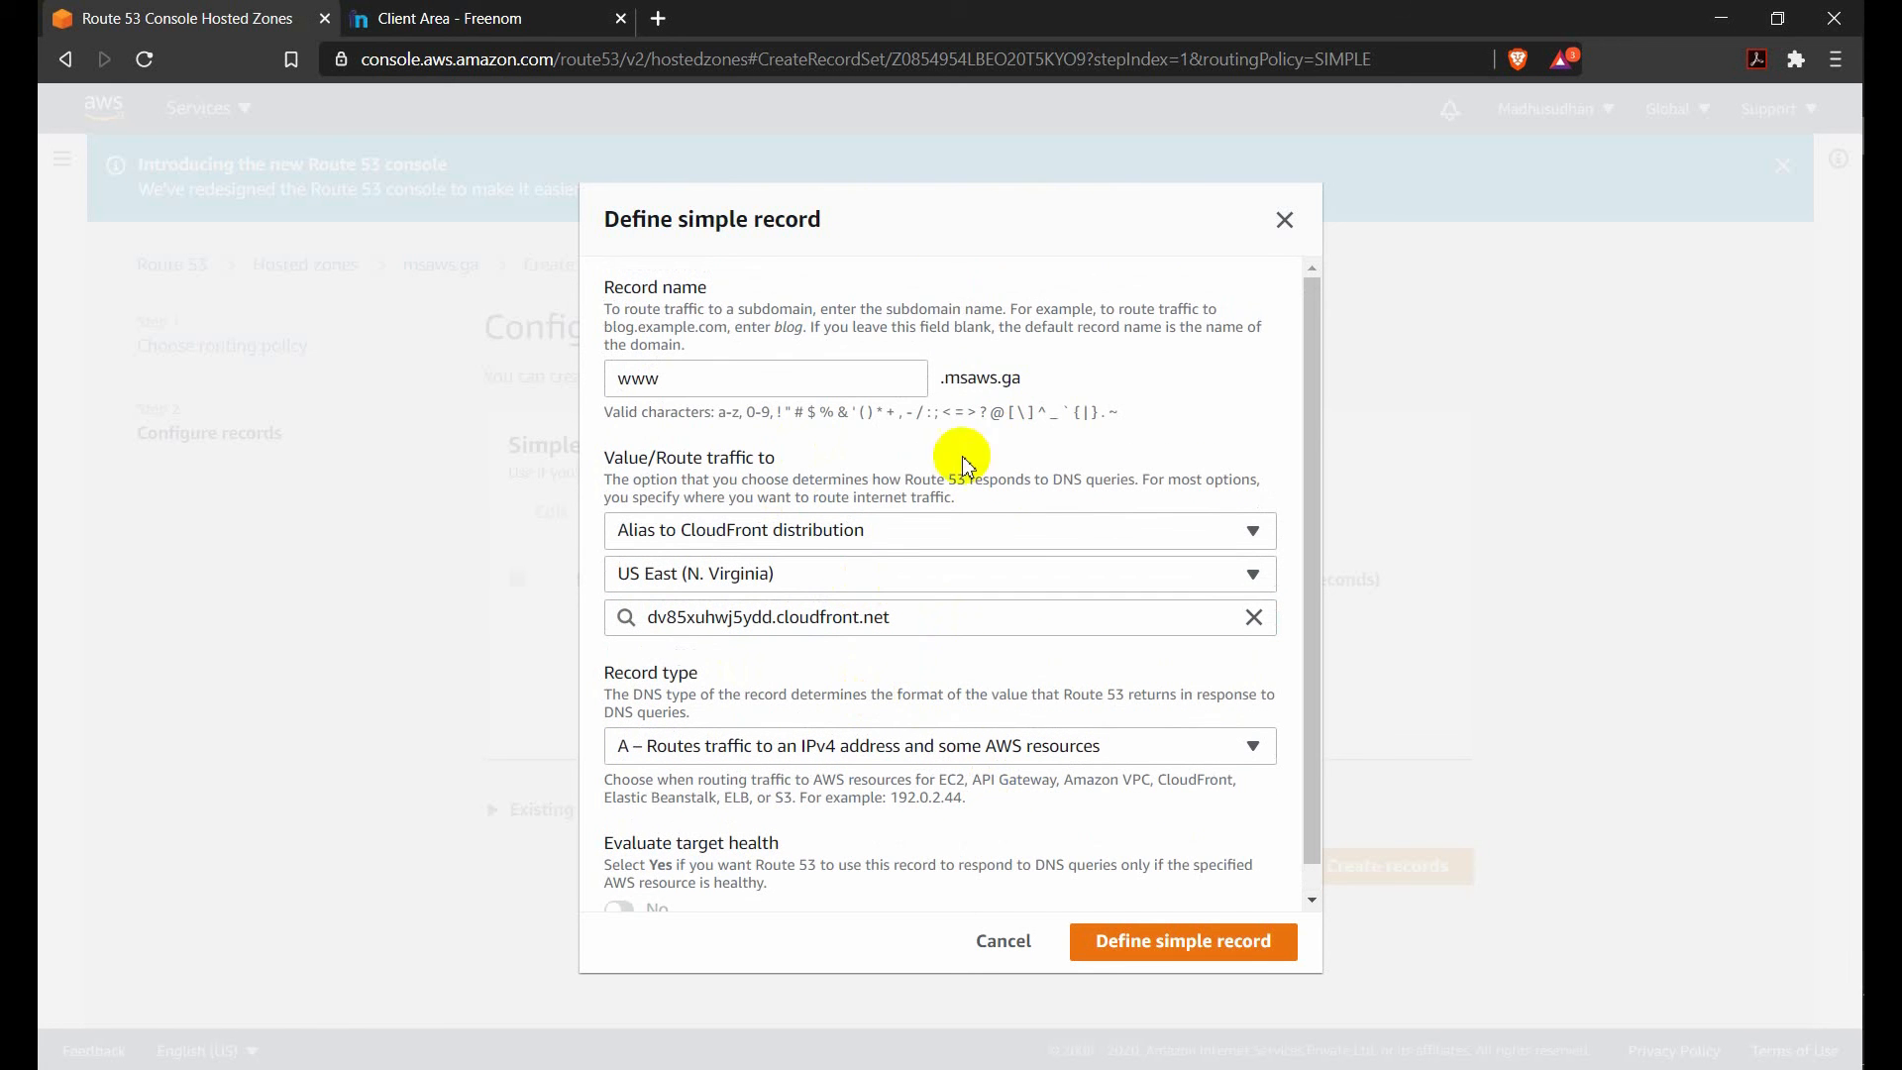
click(1144, 953)
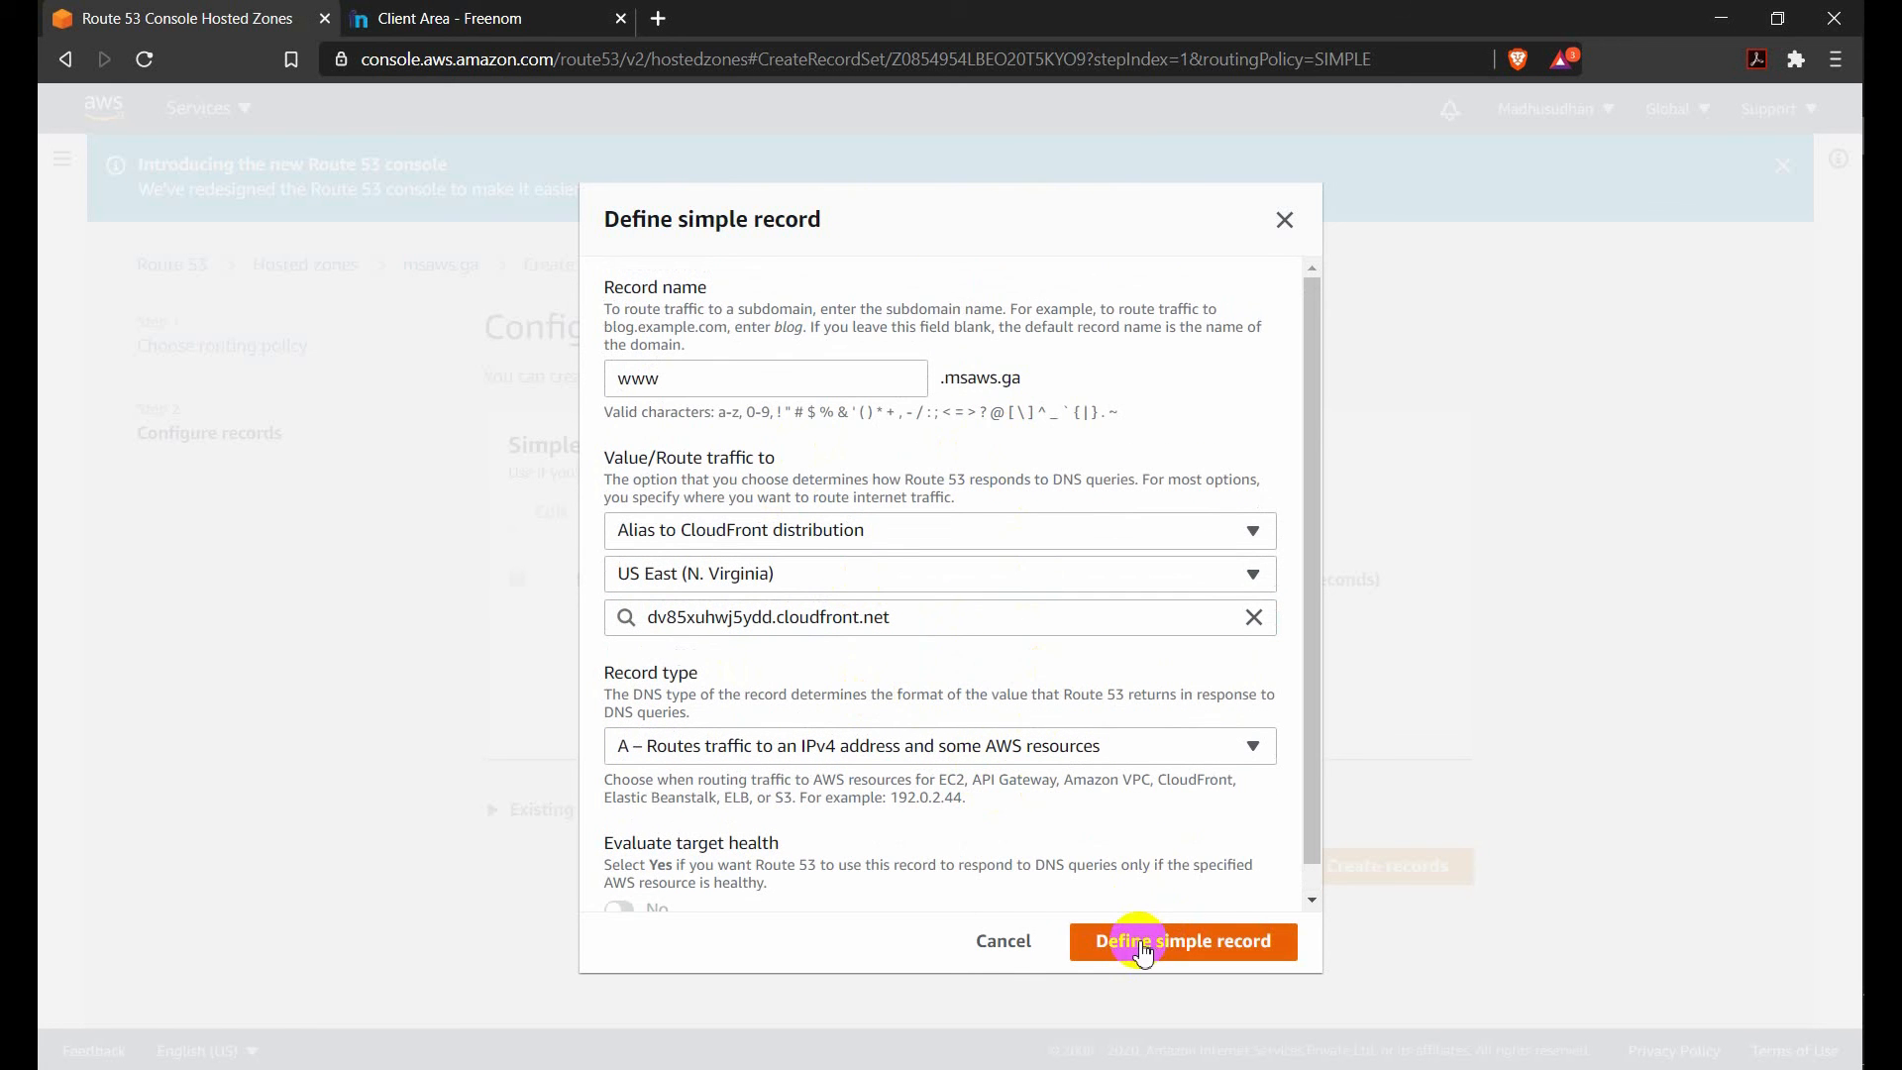
click(1007, 942)
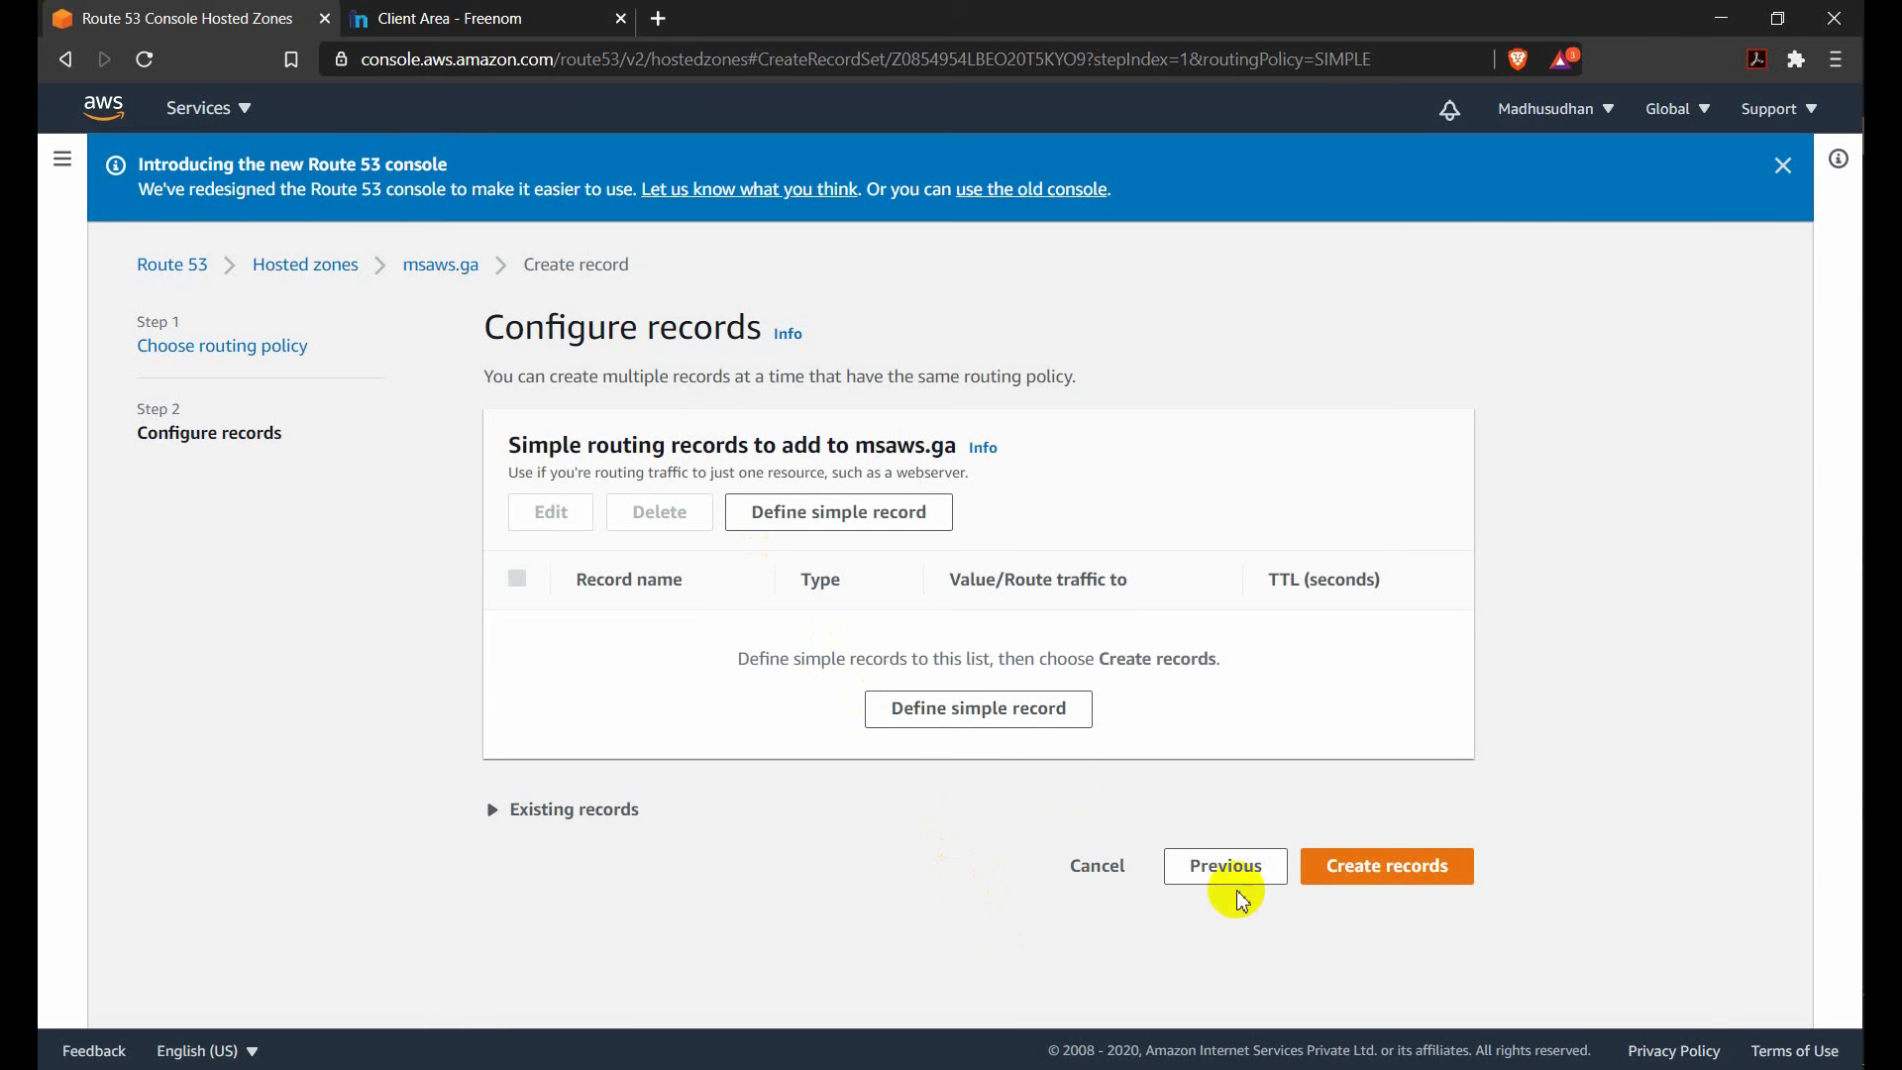
click(1097, 869)
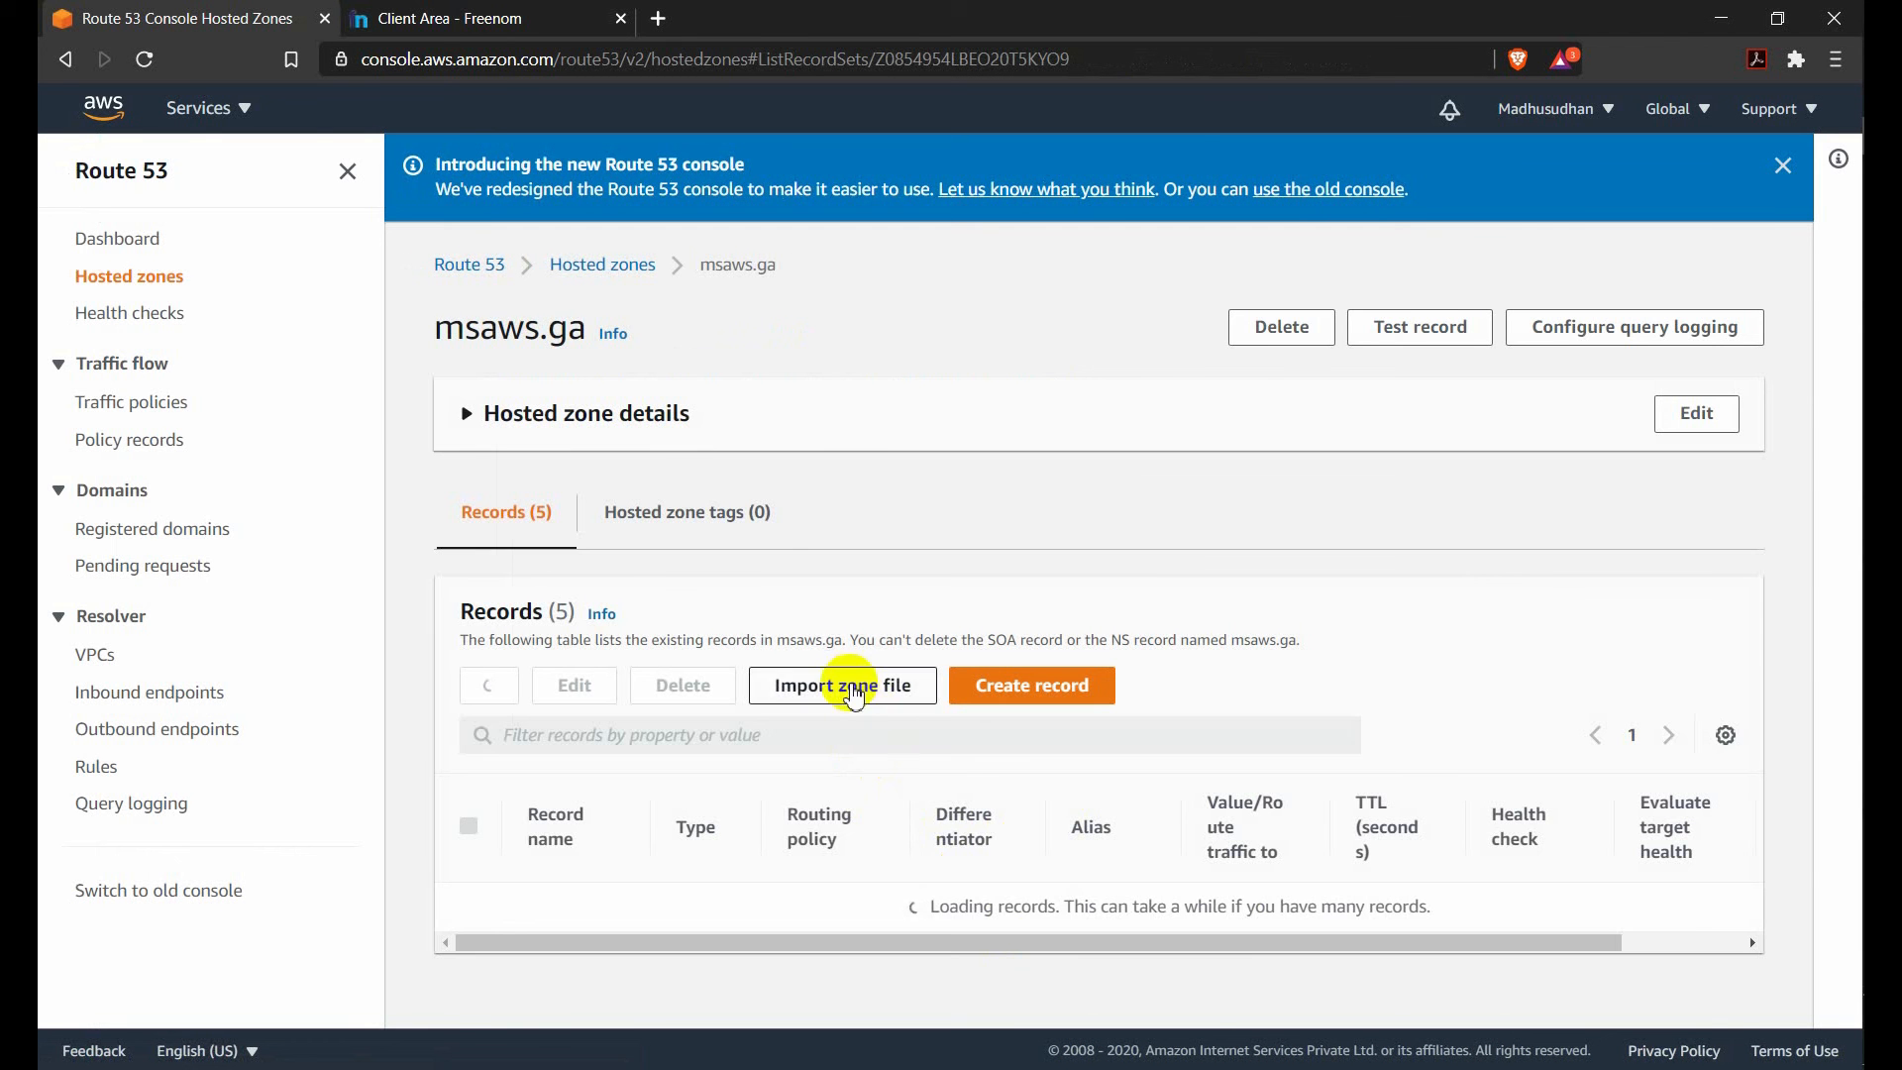
scroll(754, 810, down, 10)
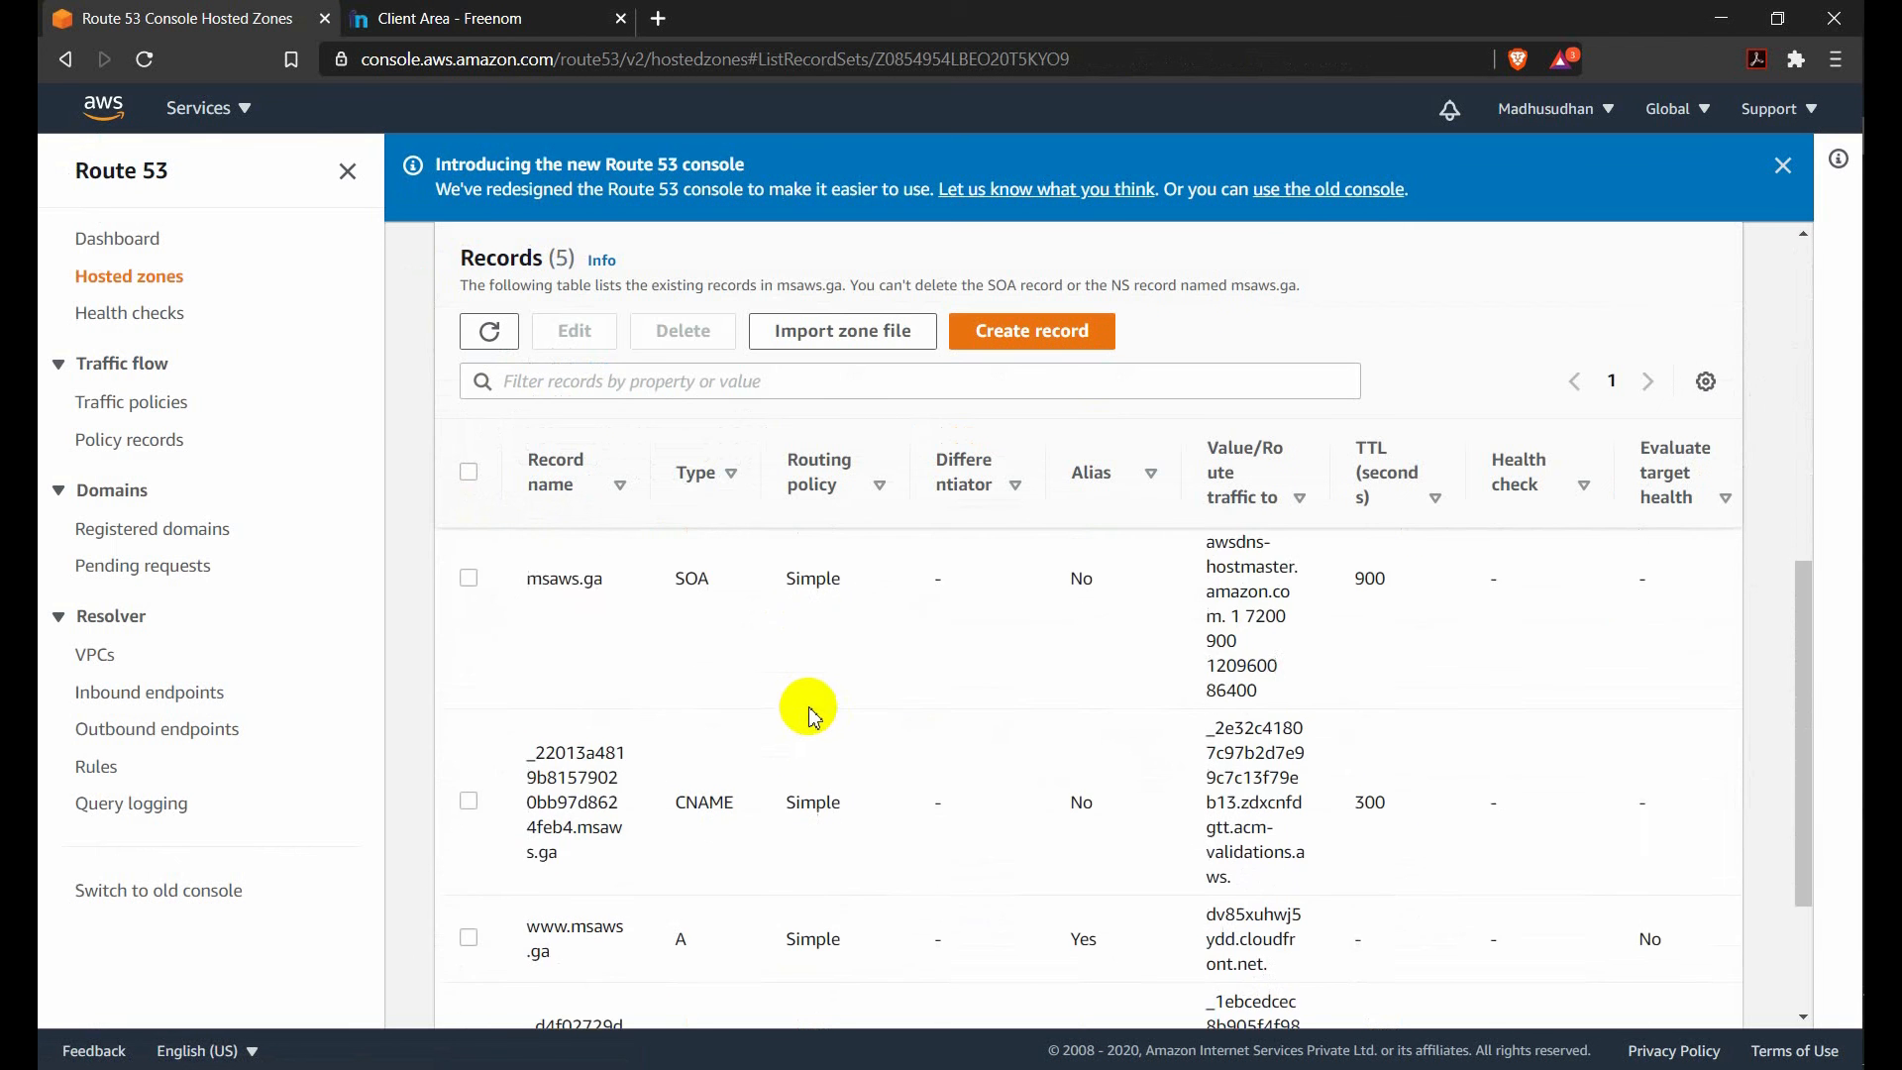
click(469, 813)
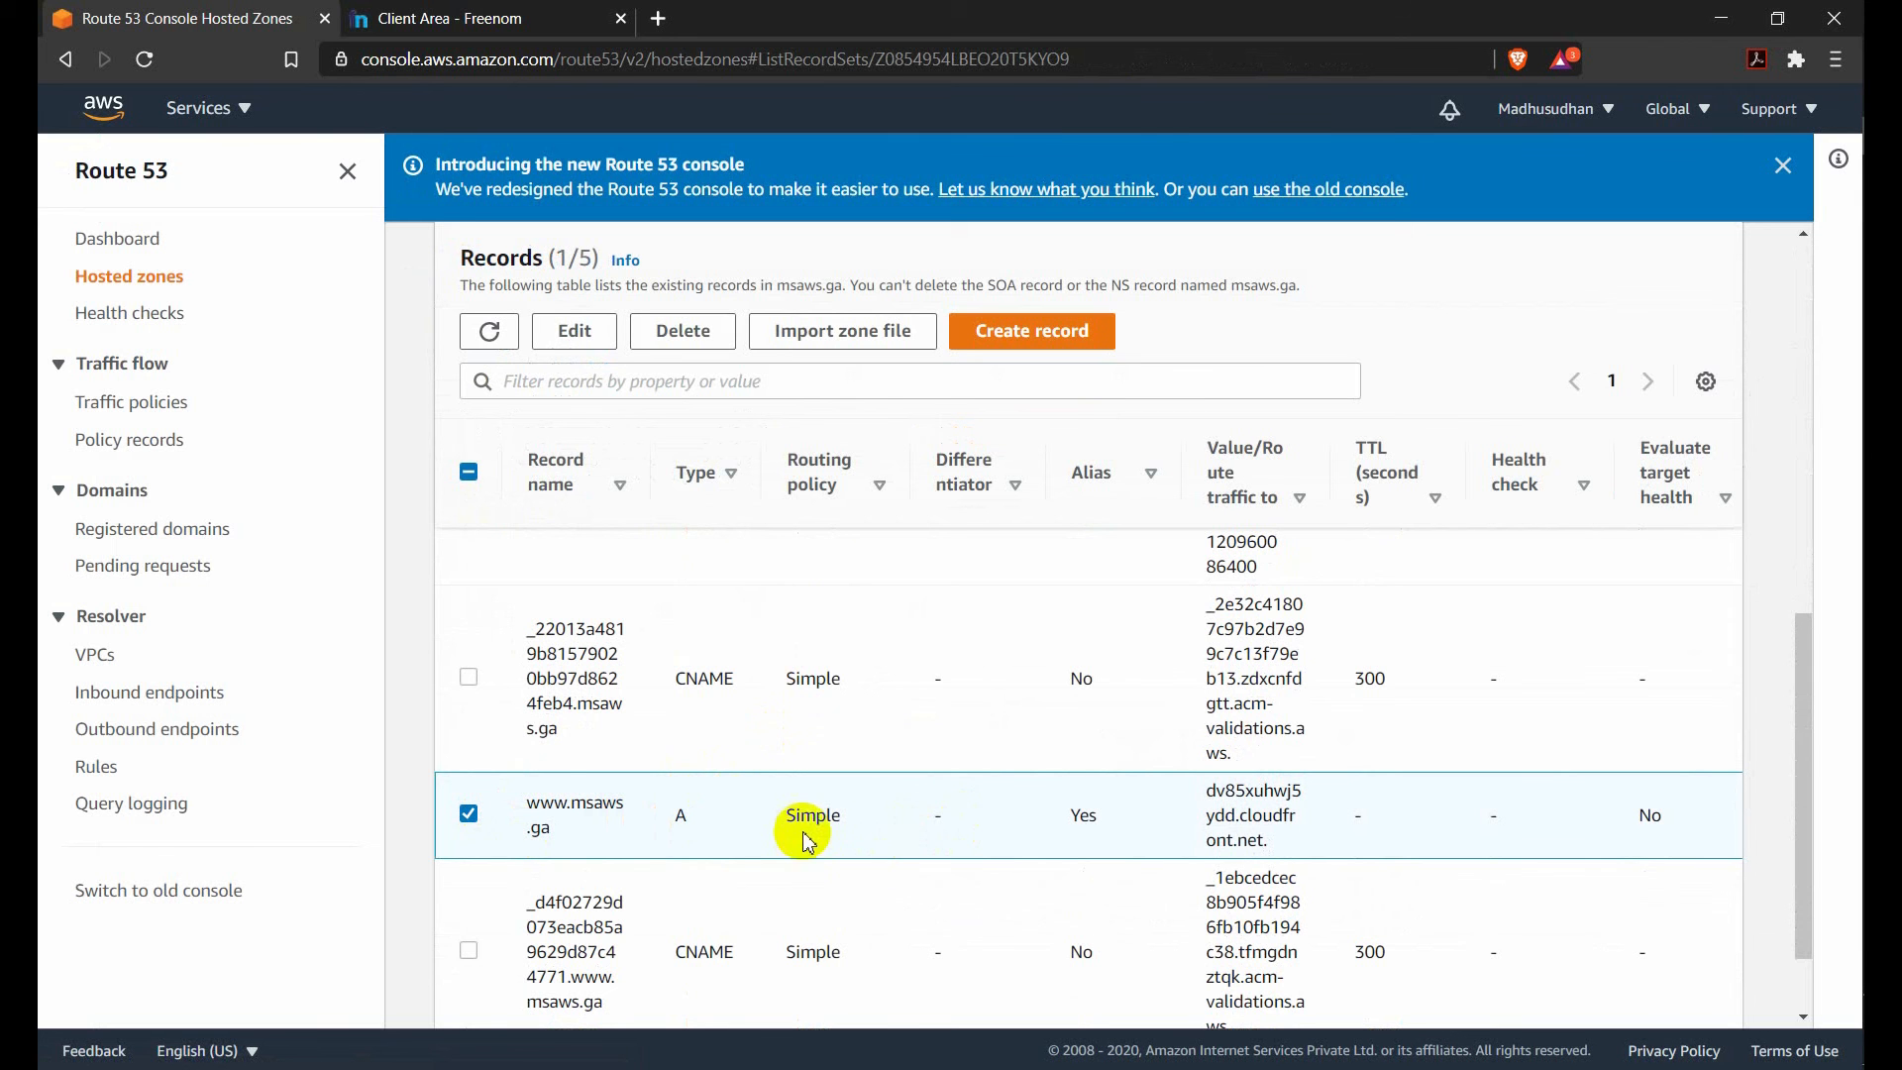
scroll(648, 844, up, 1)
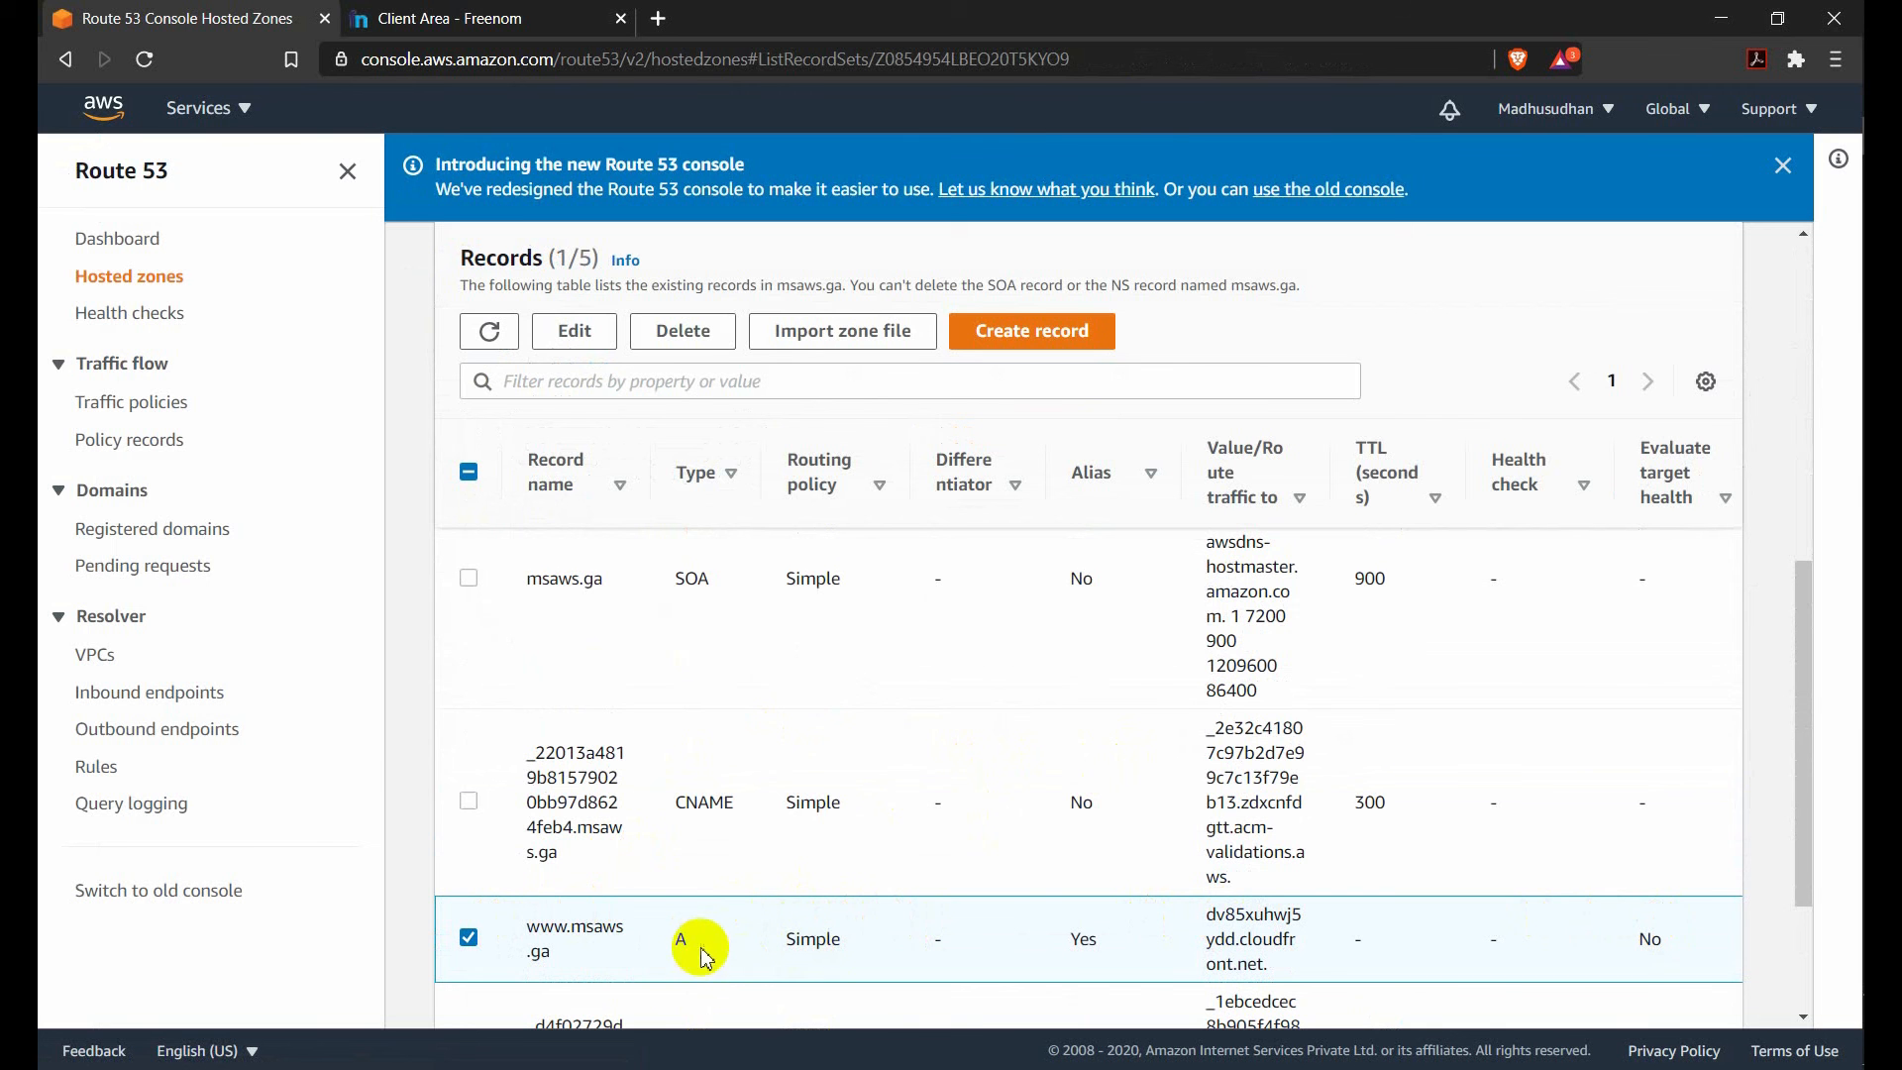
scroll(714, 895, up, 3)
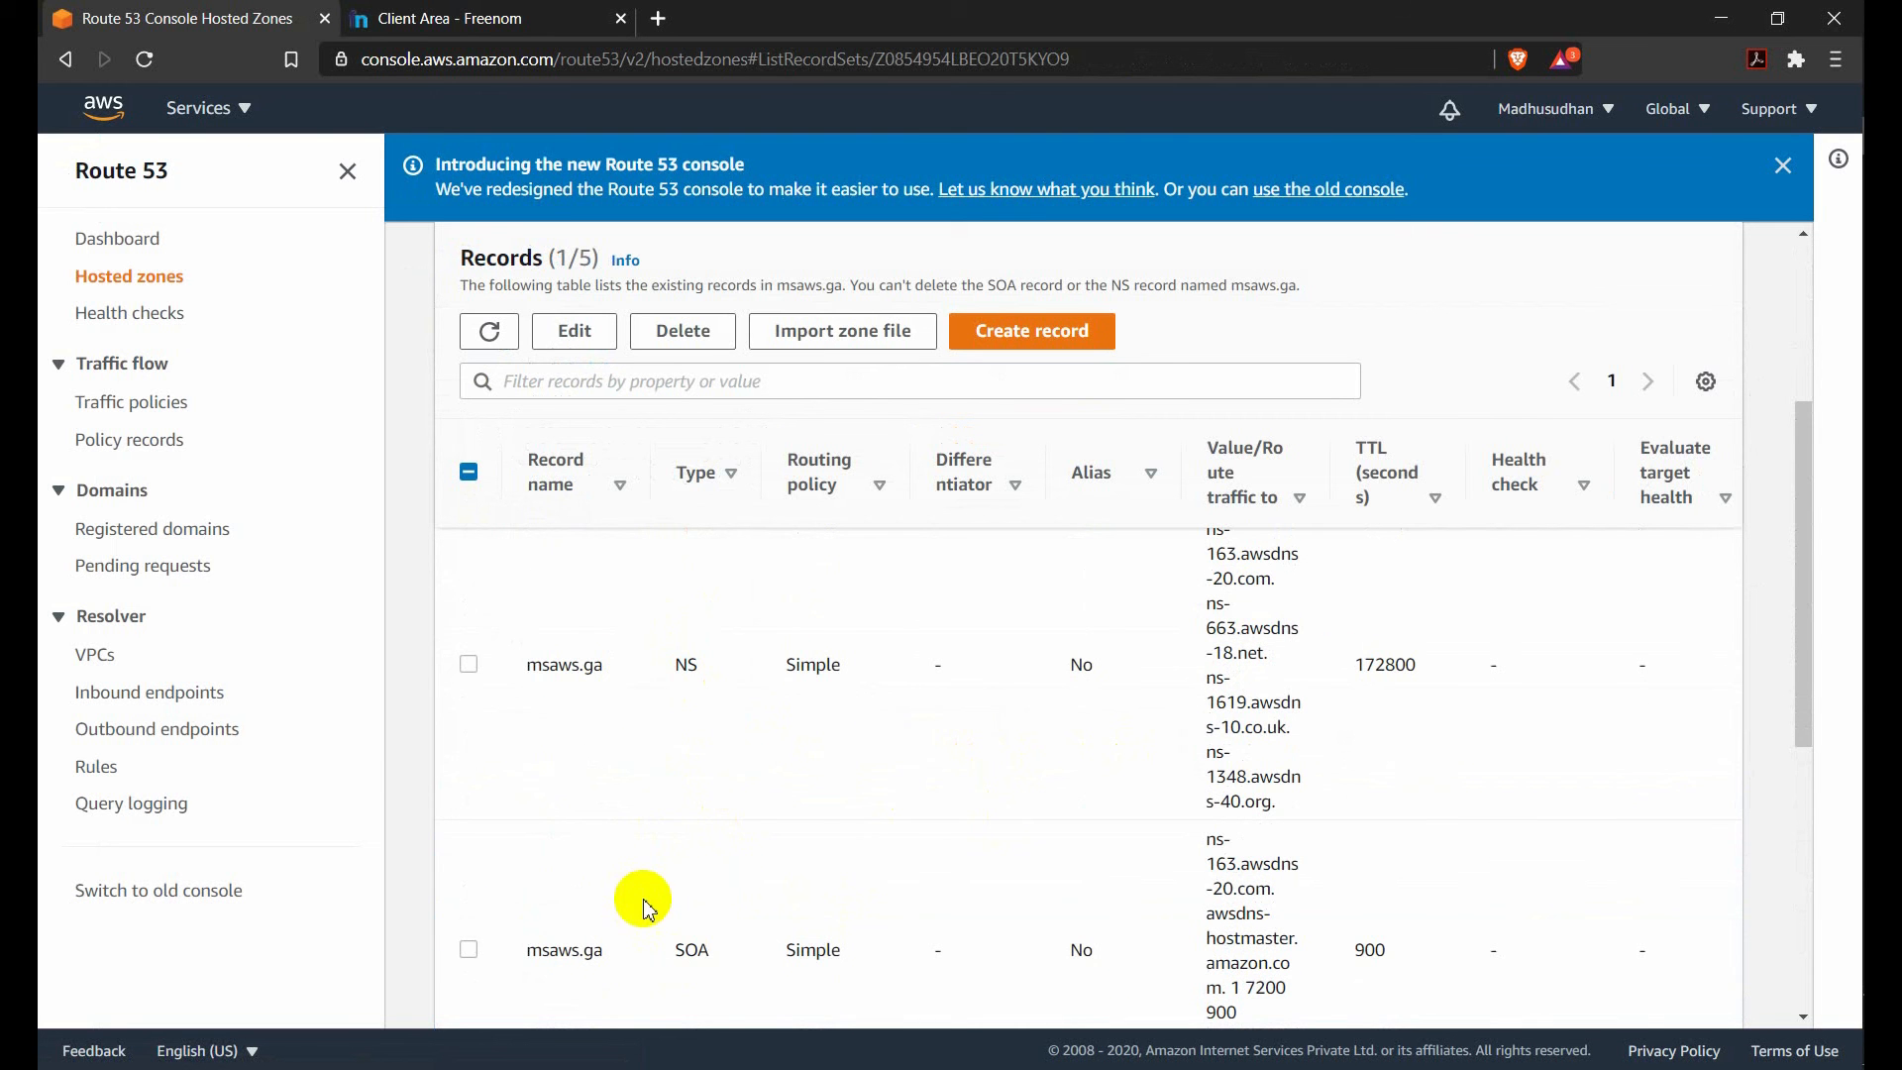
scroll(629, 941, down, 3)
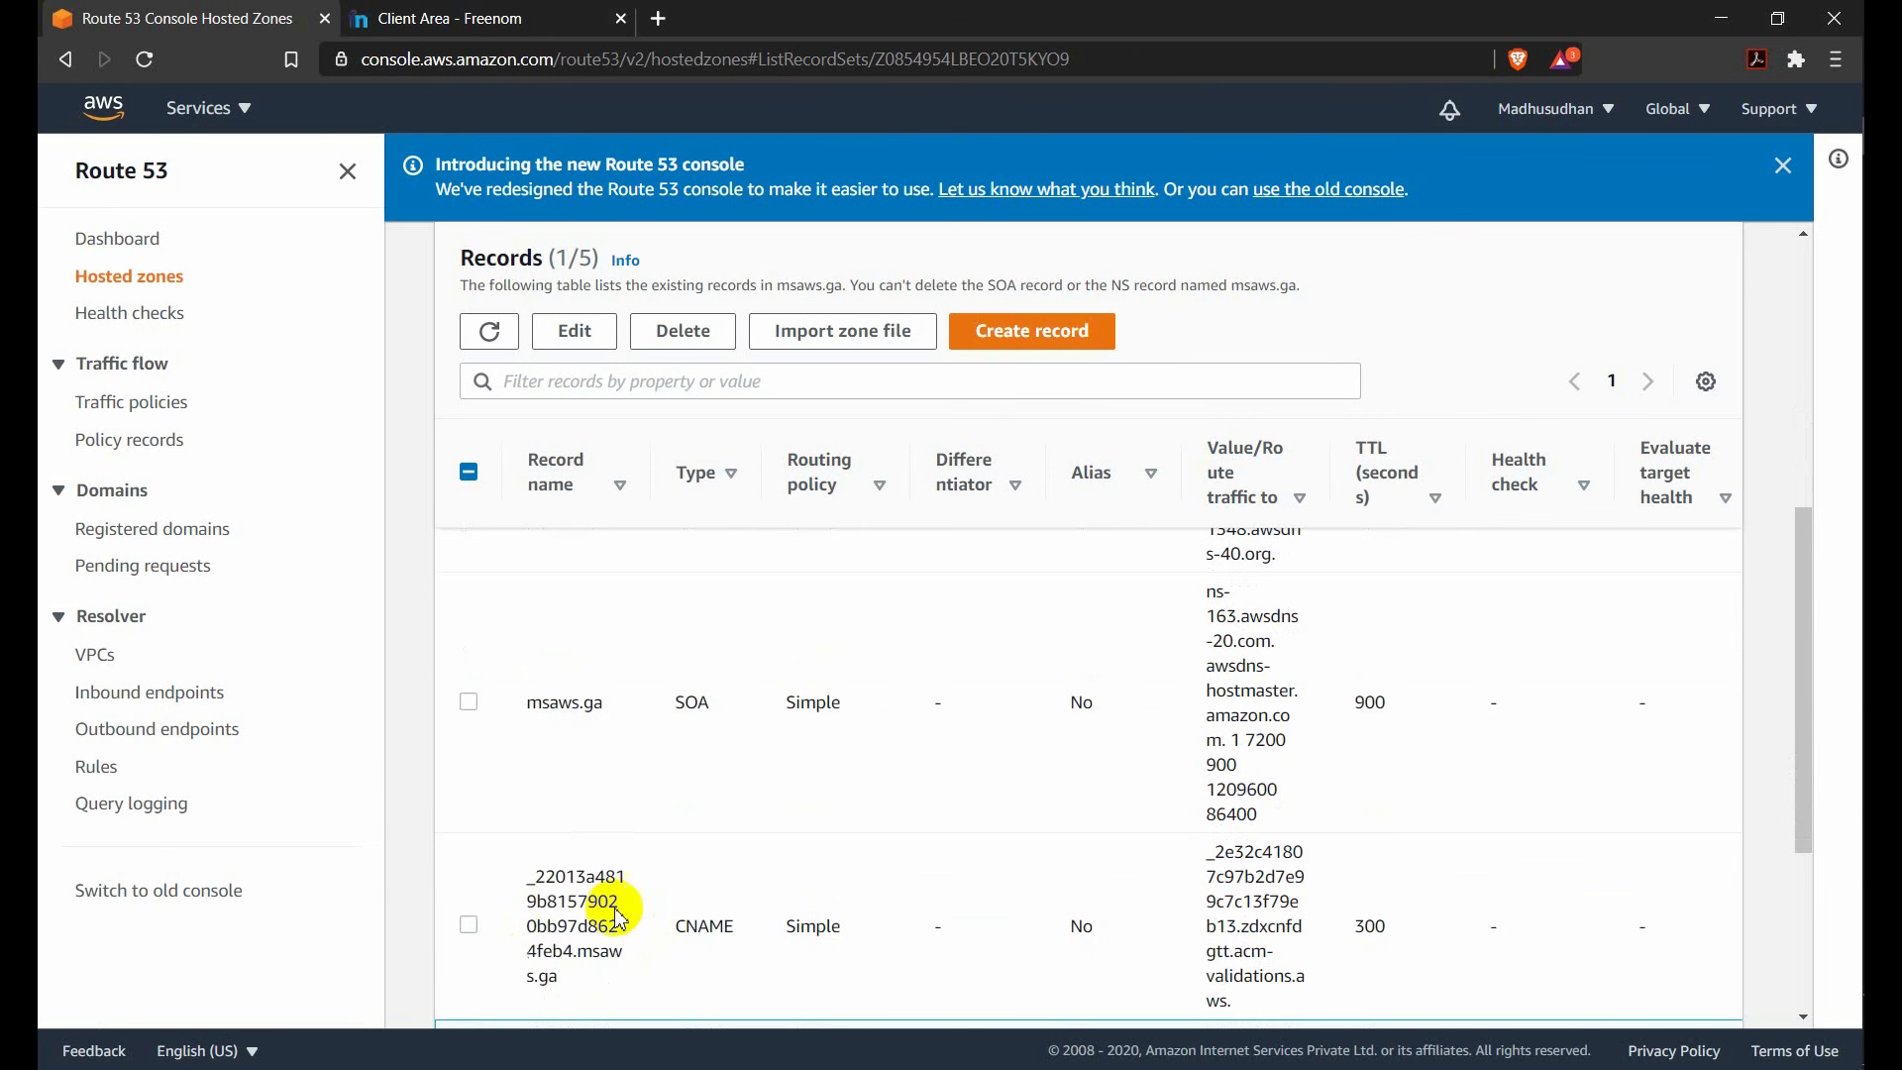
scroll(622, 898, down, 1)
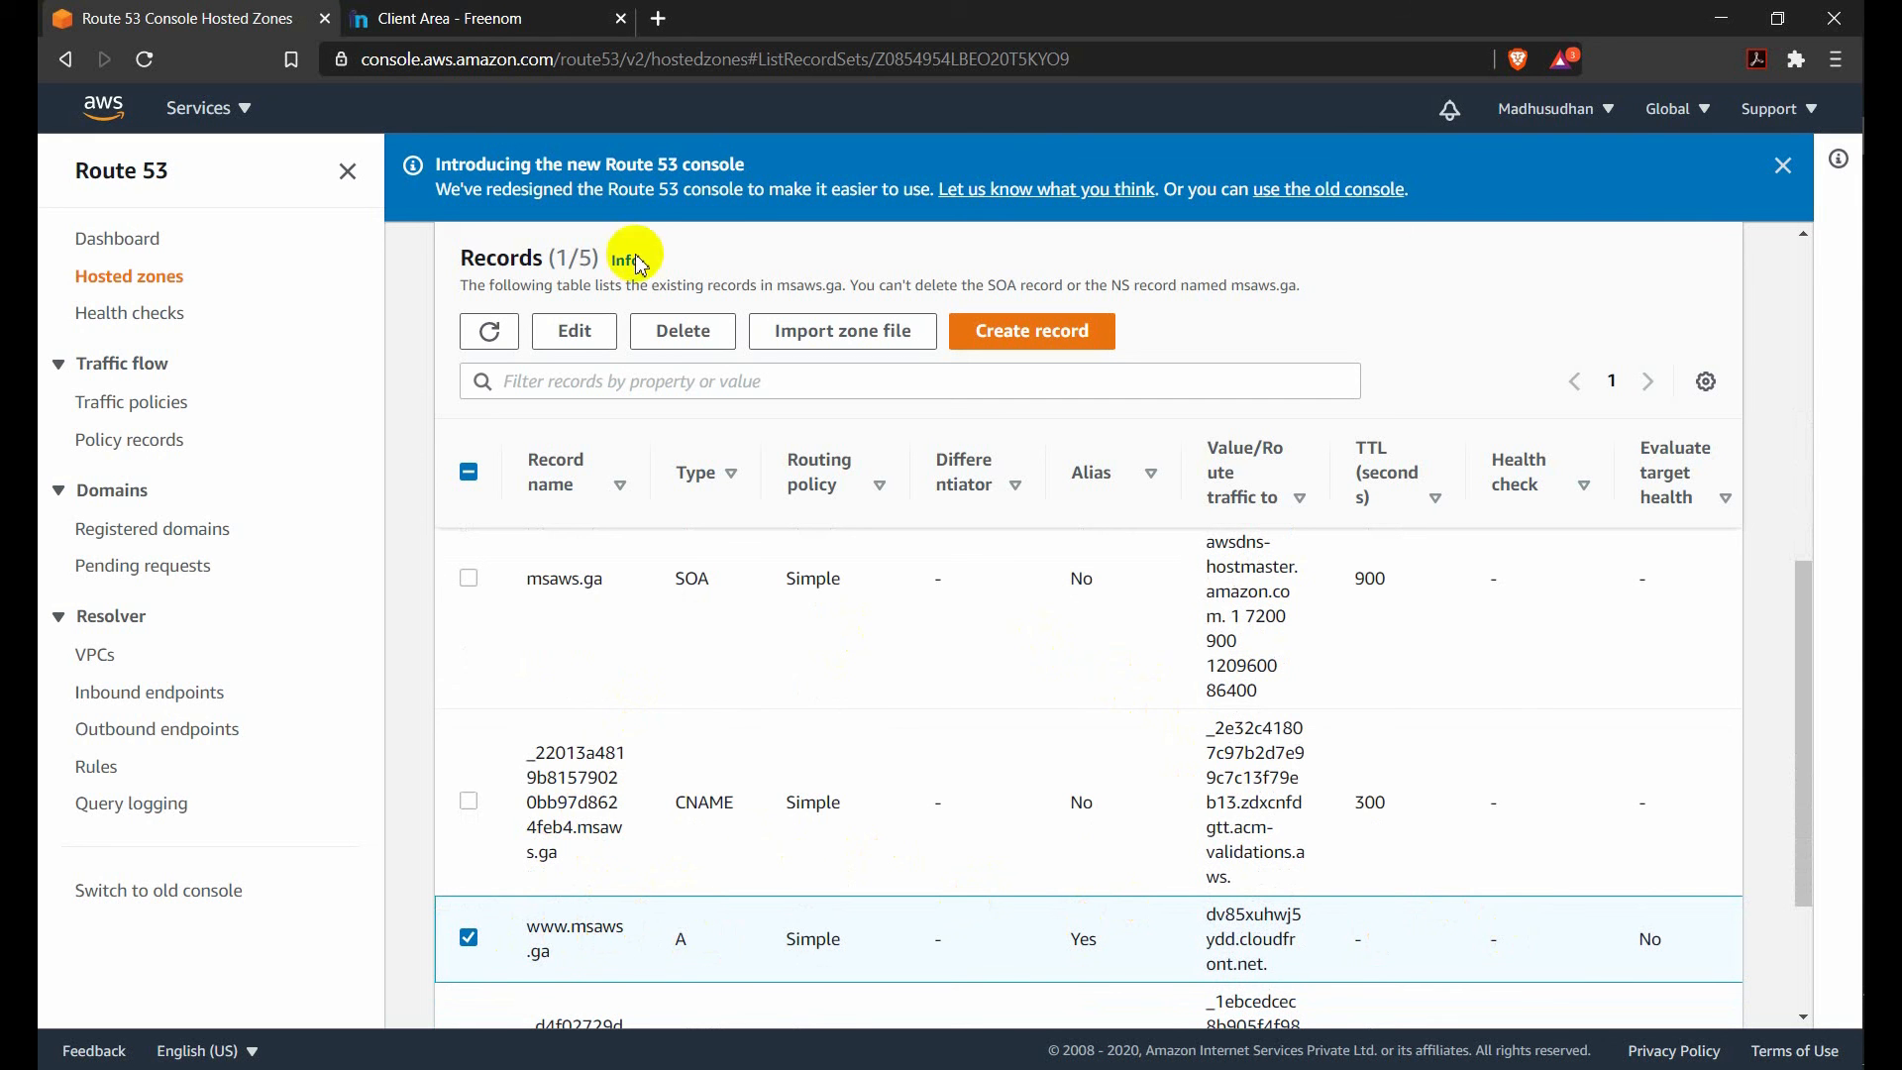
click(657, 19)
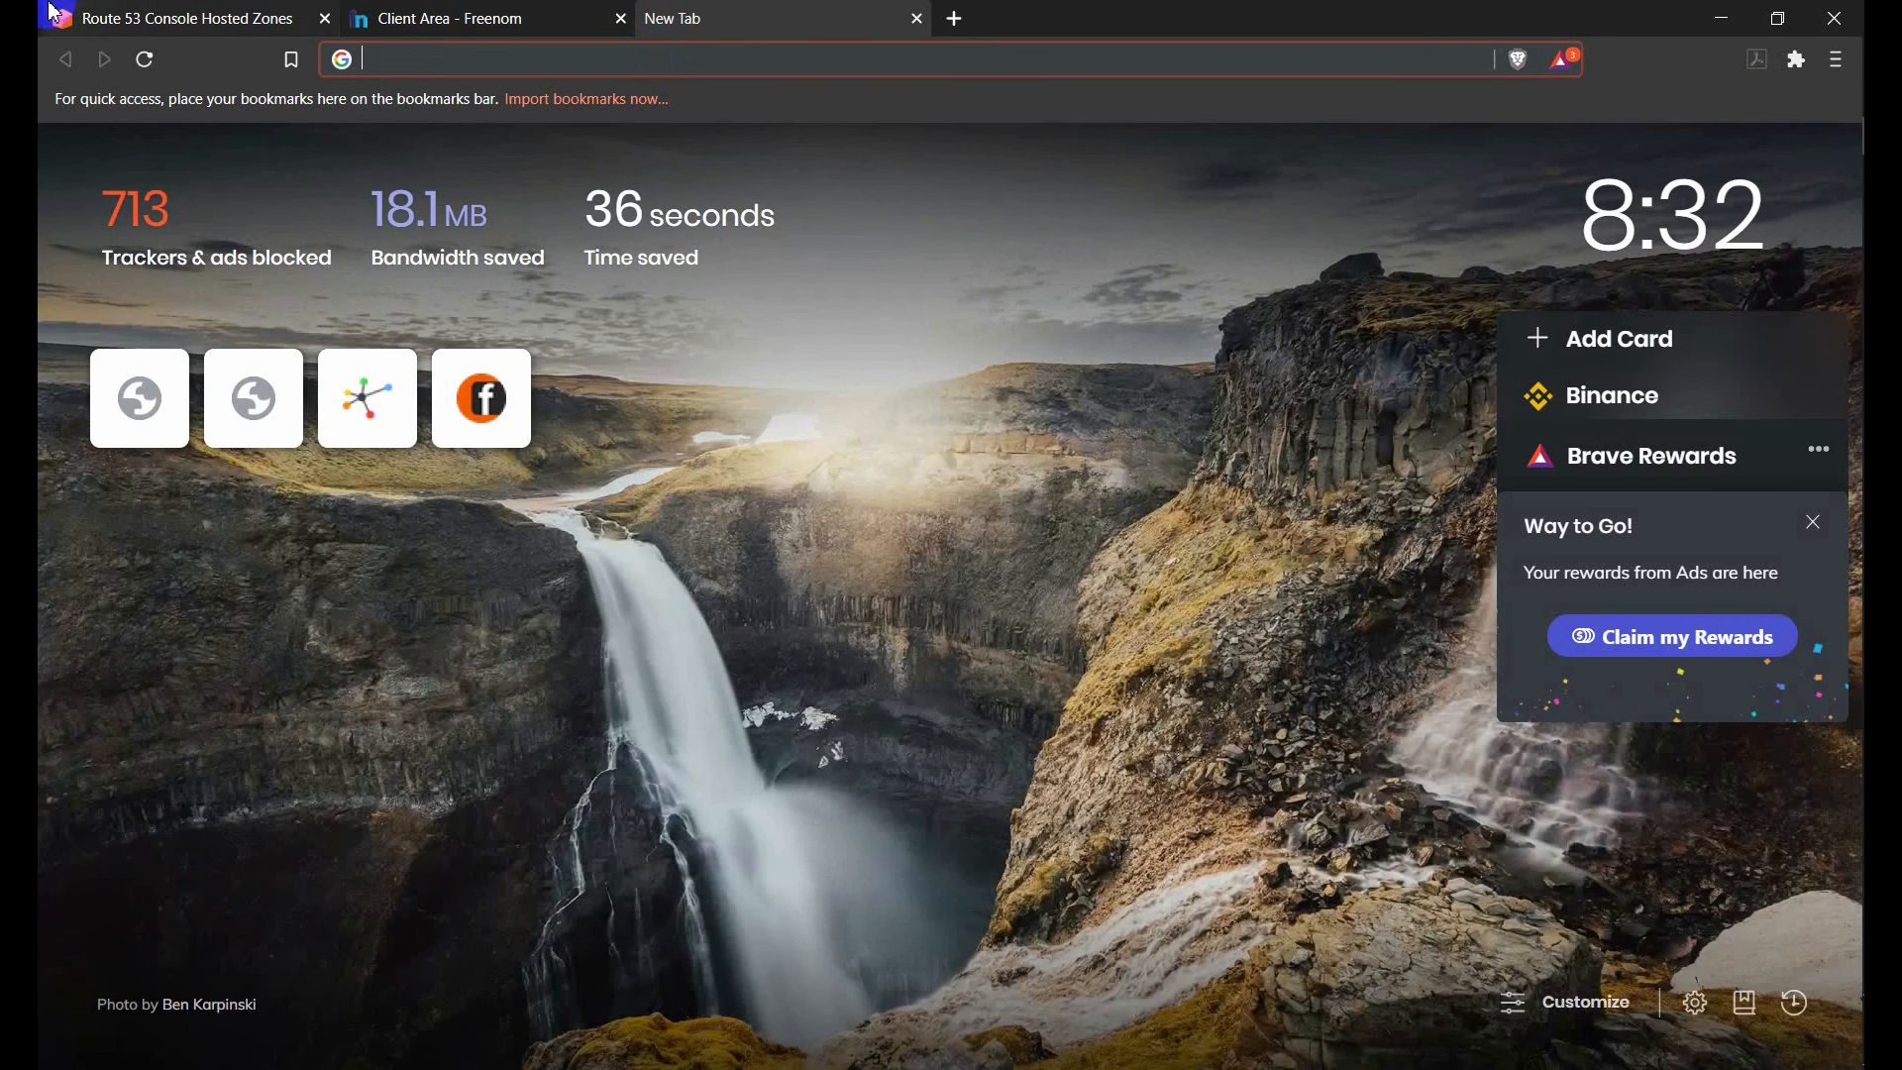
click(54, 11)
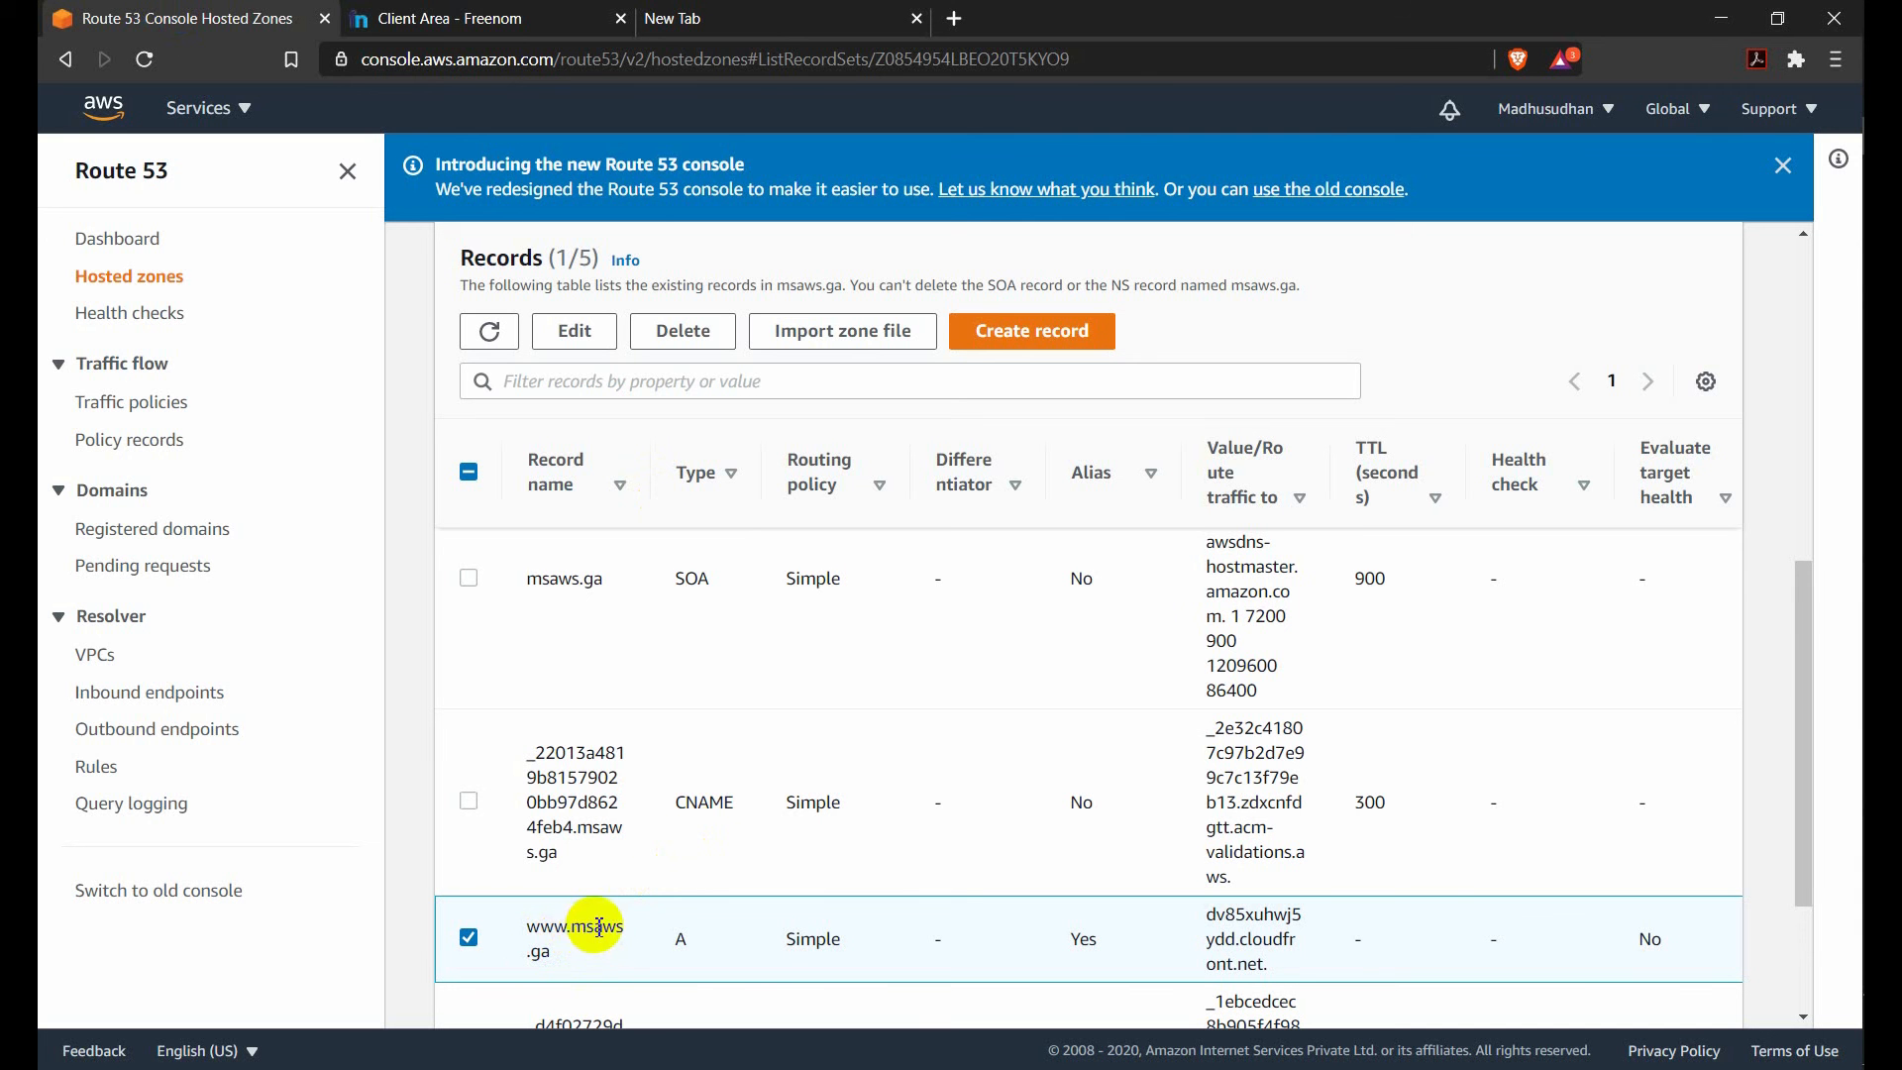
click(741, 21)
click(693, 63)
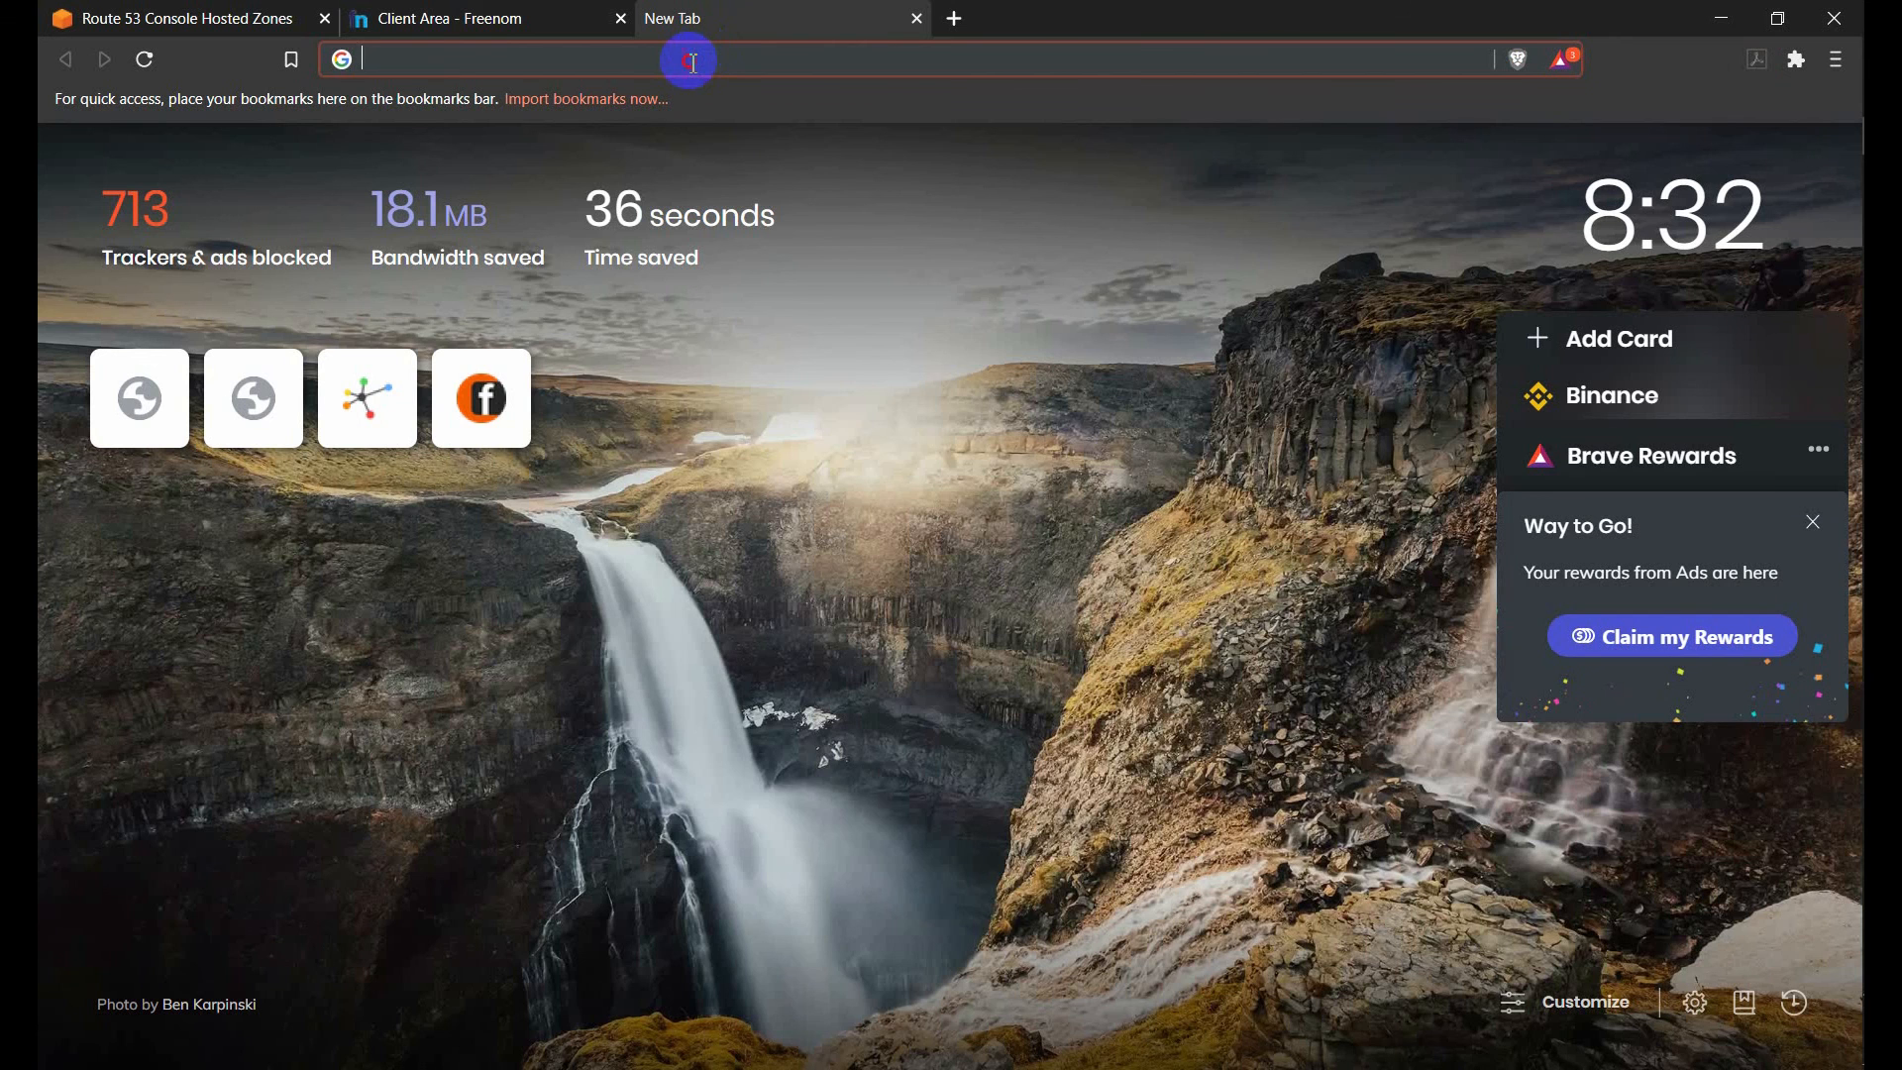
text(w)
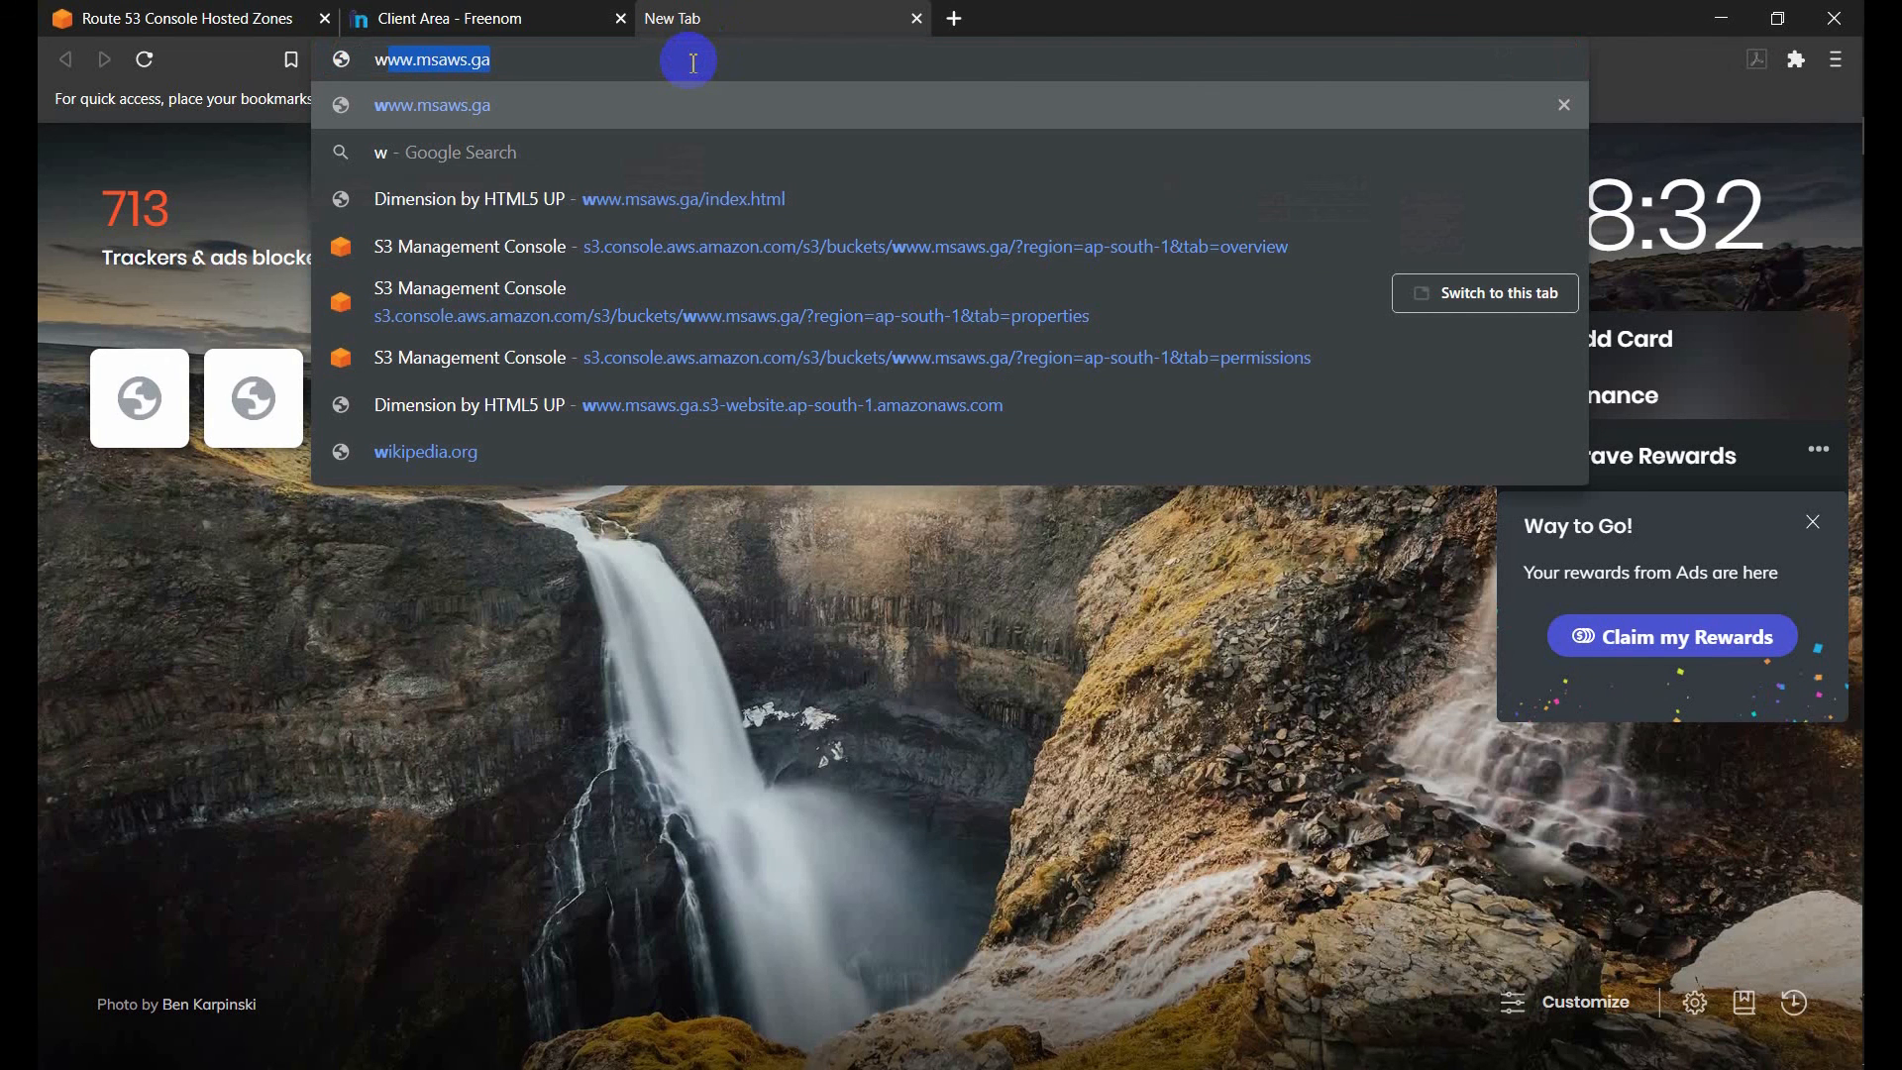
text(ww)
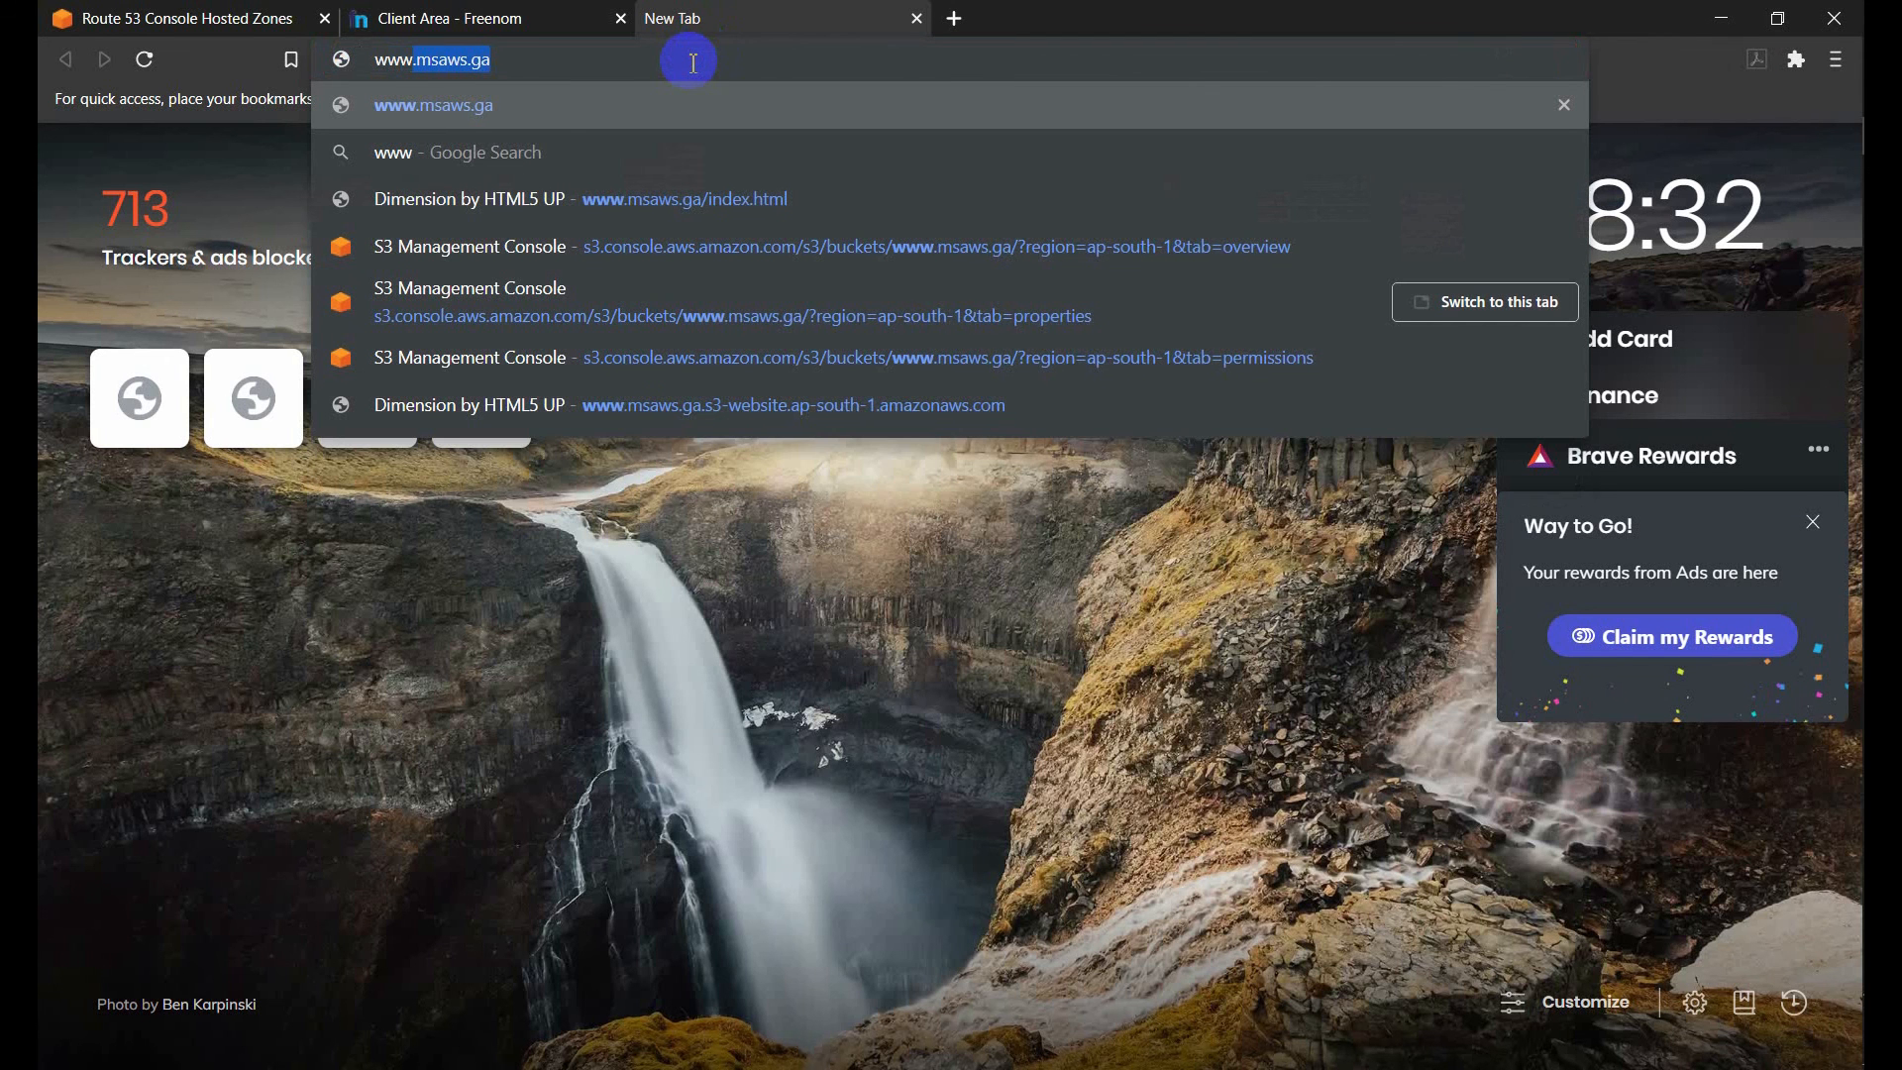
key(Return)
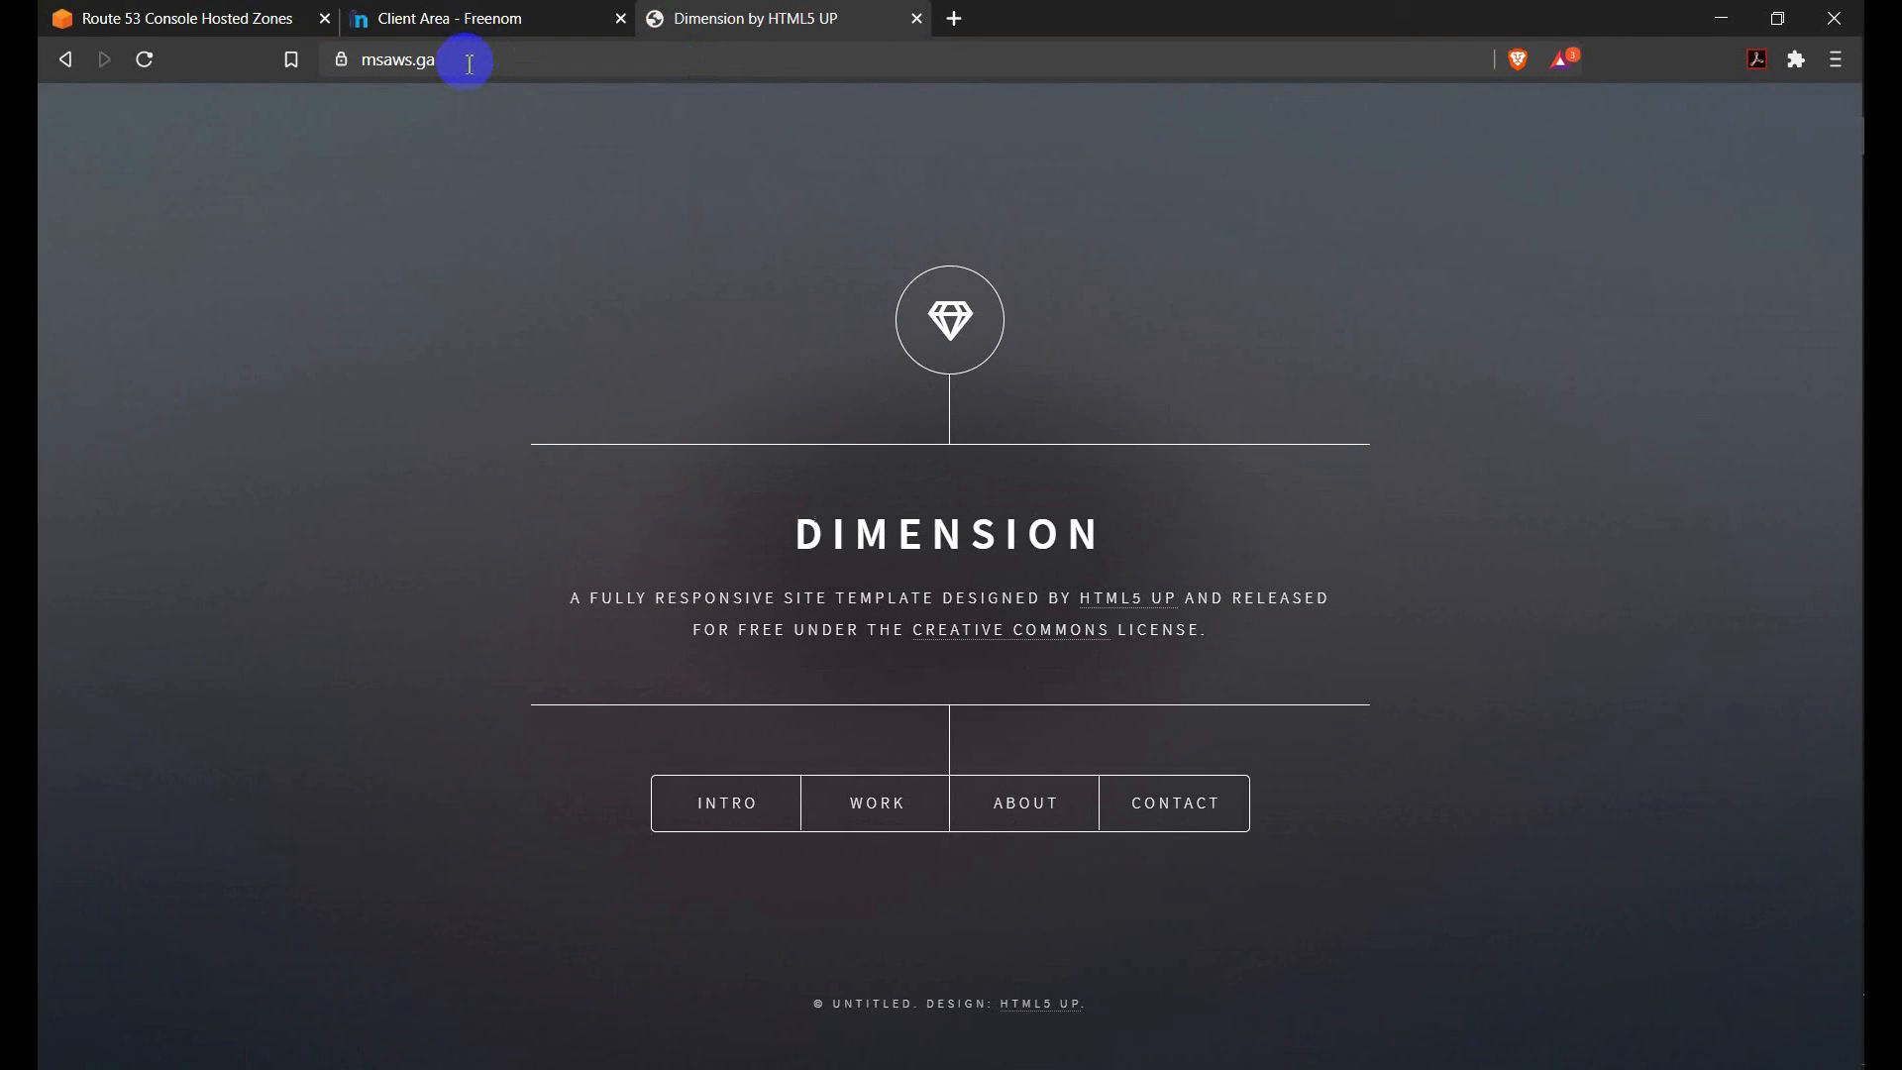
Inspect the site's full address and its security certificate details, and close the certificate.
click(469, 63)
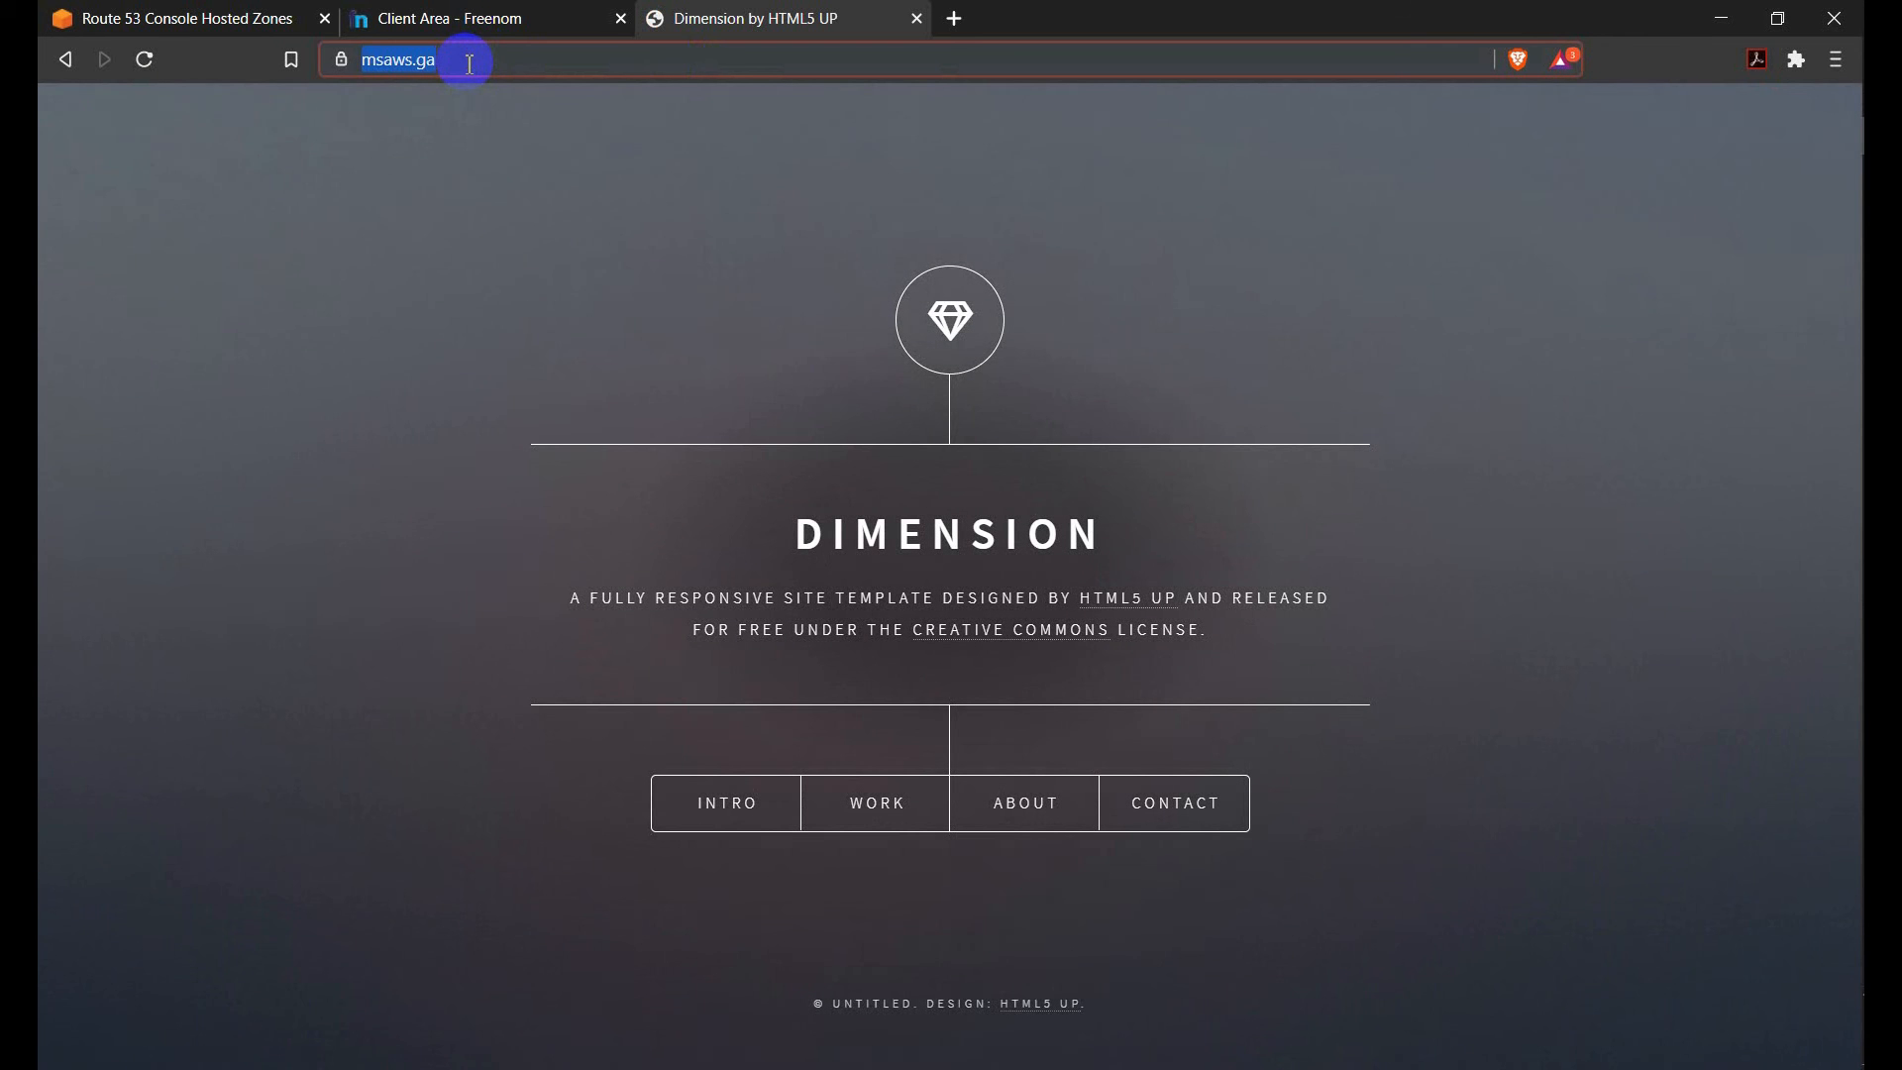
click(469, 64)
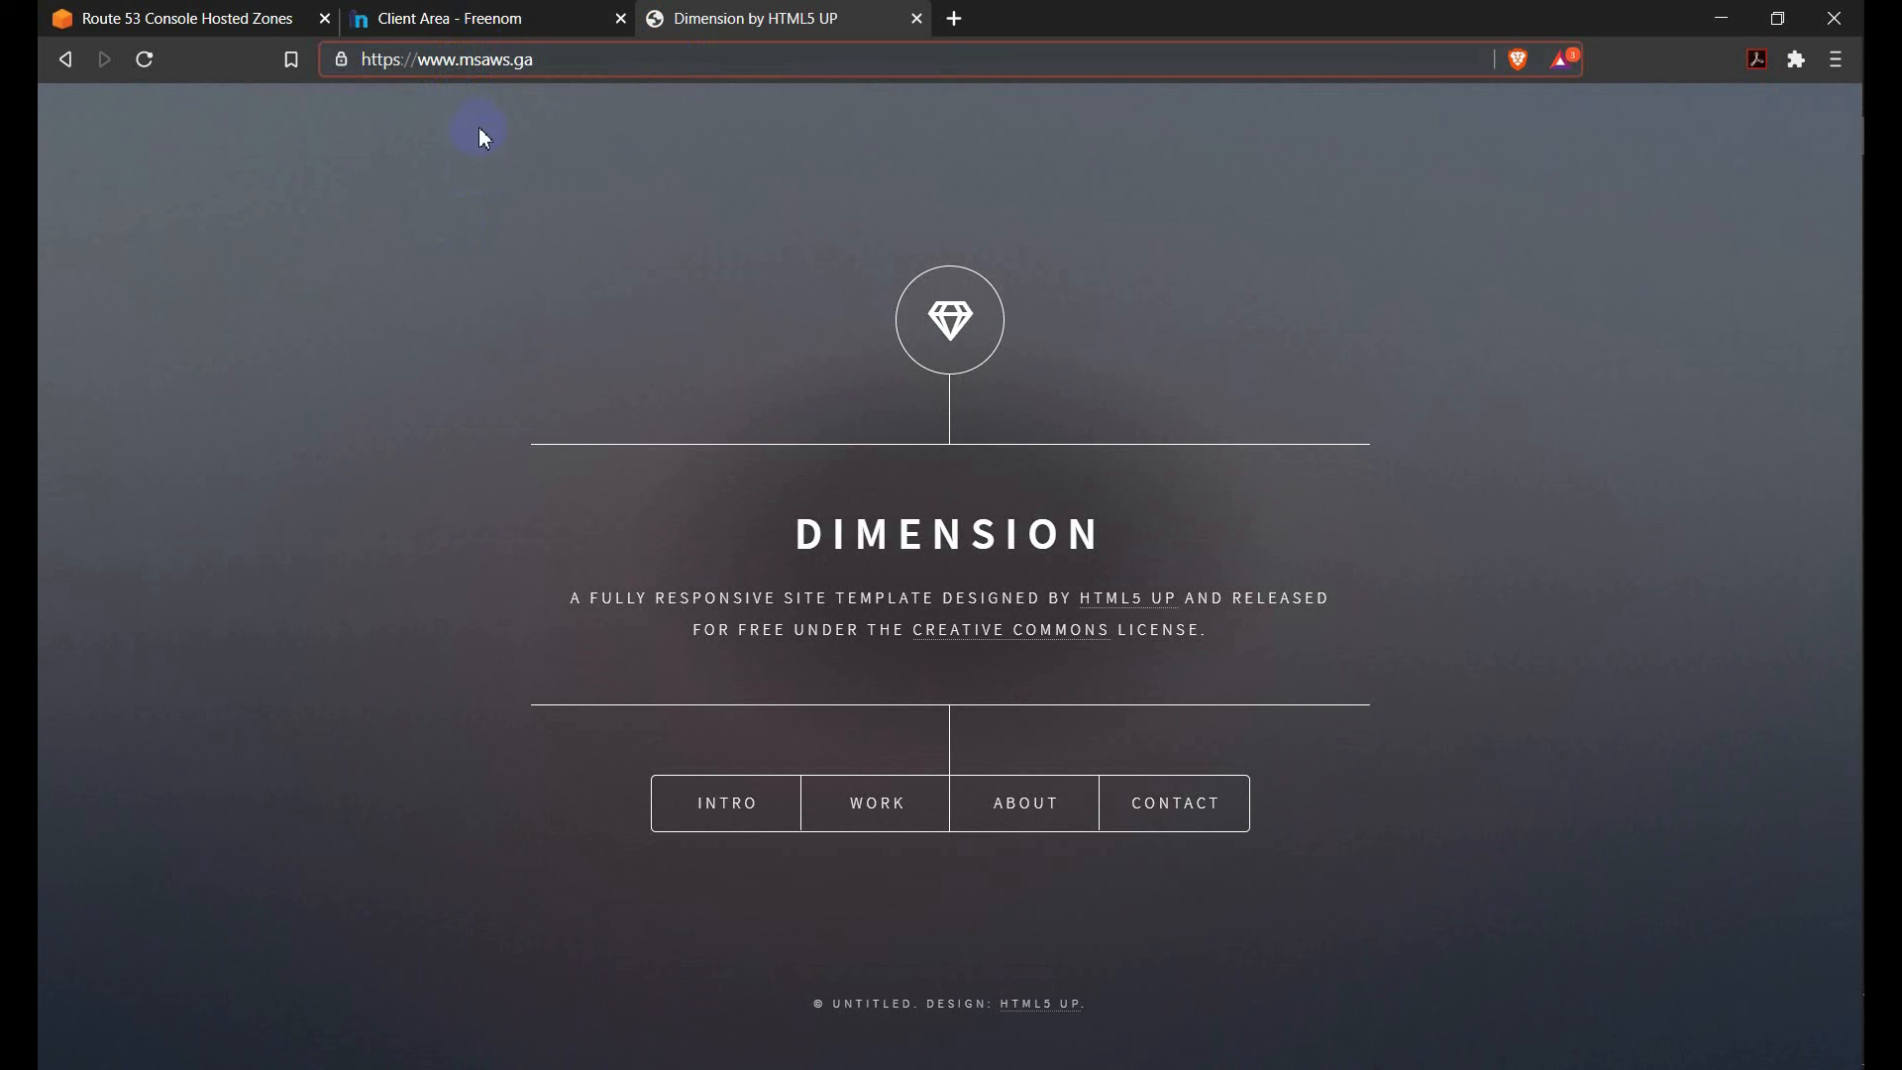
click(341, 59)
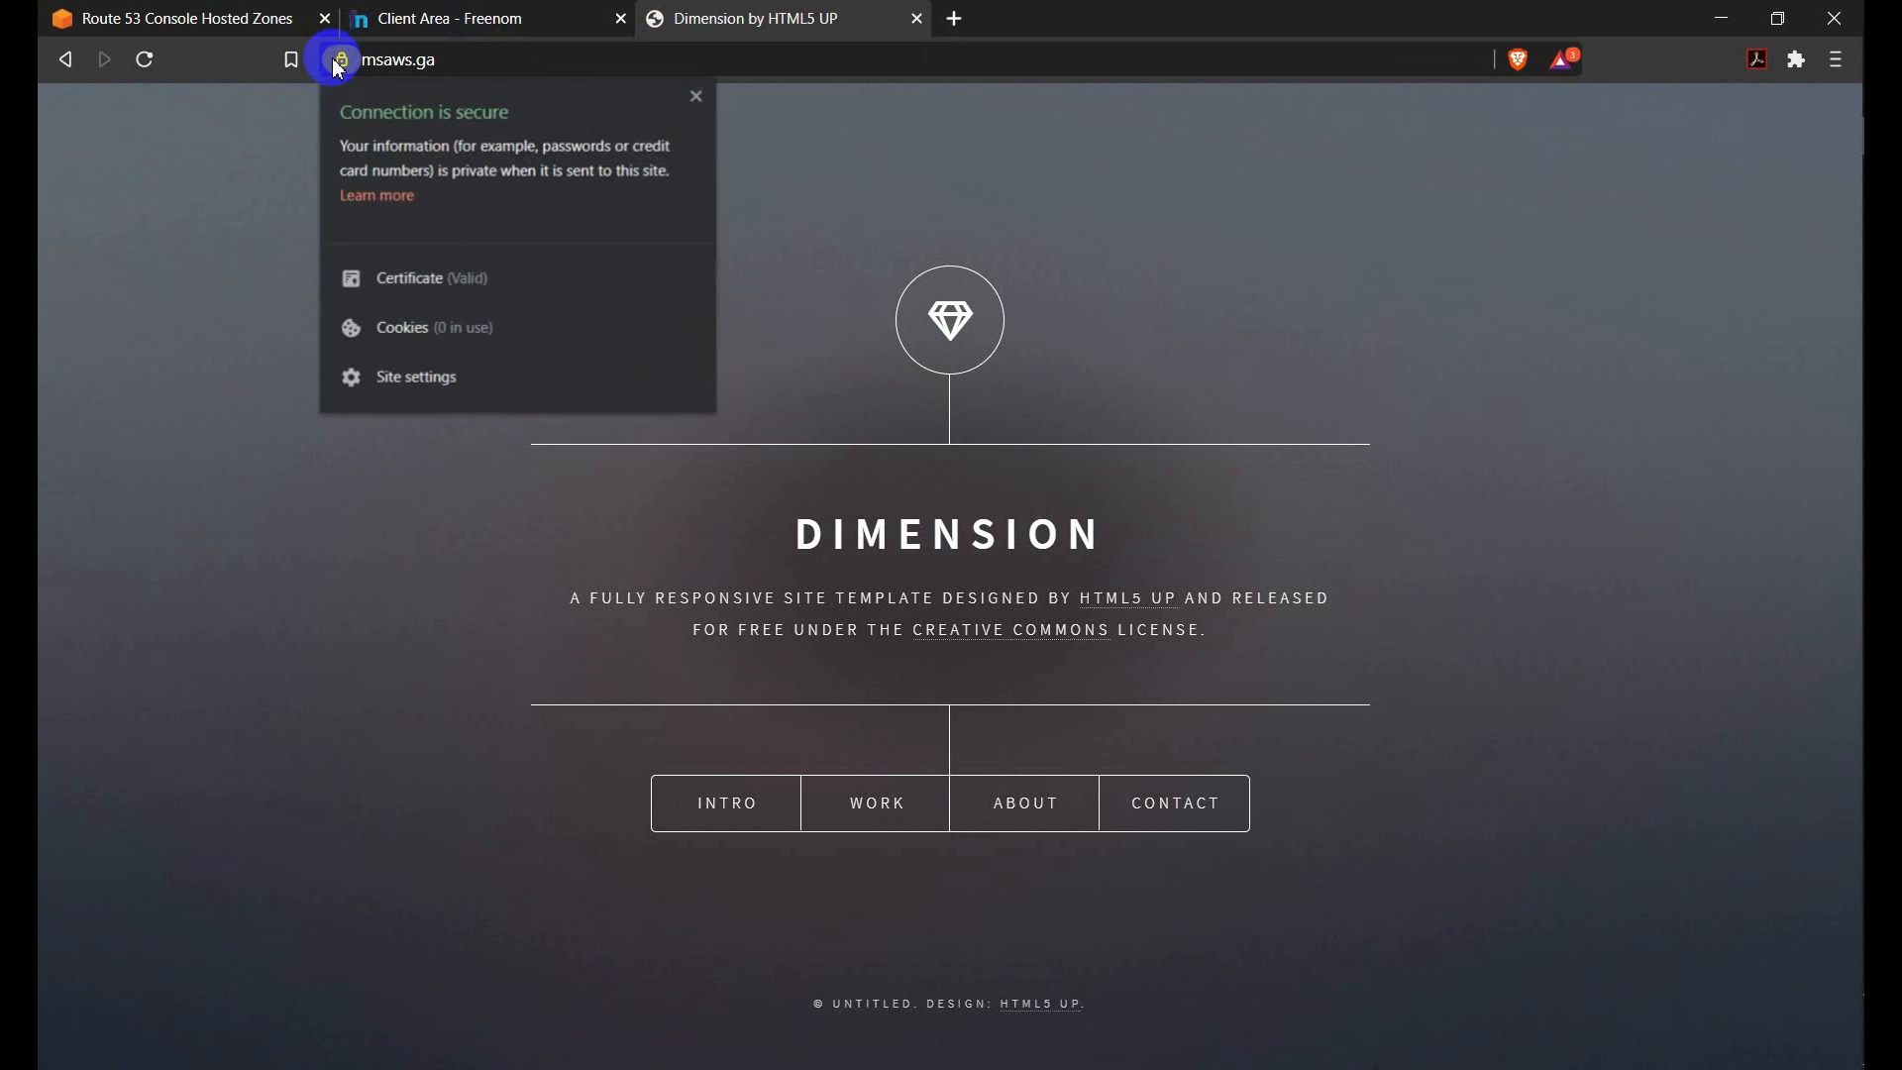
click(436, 295)
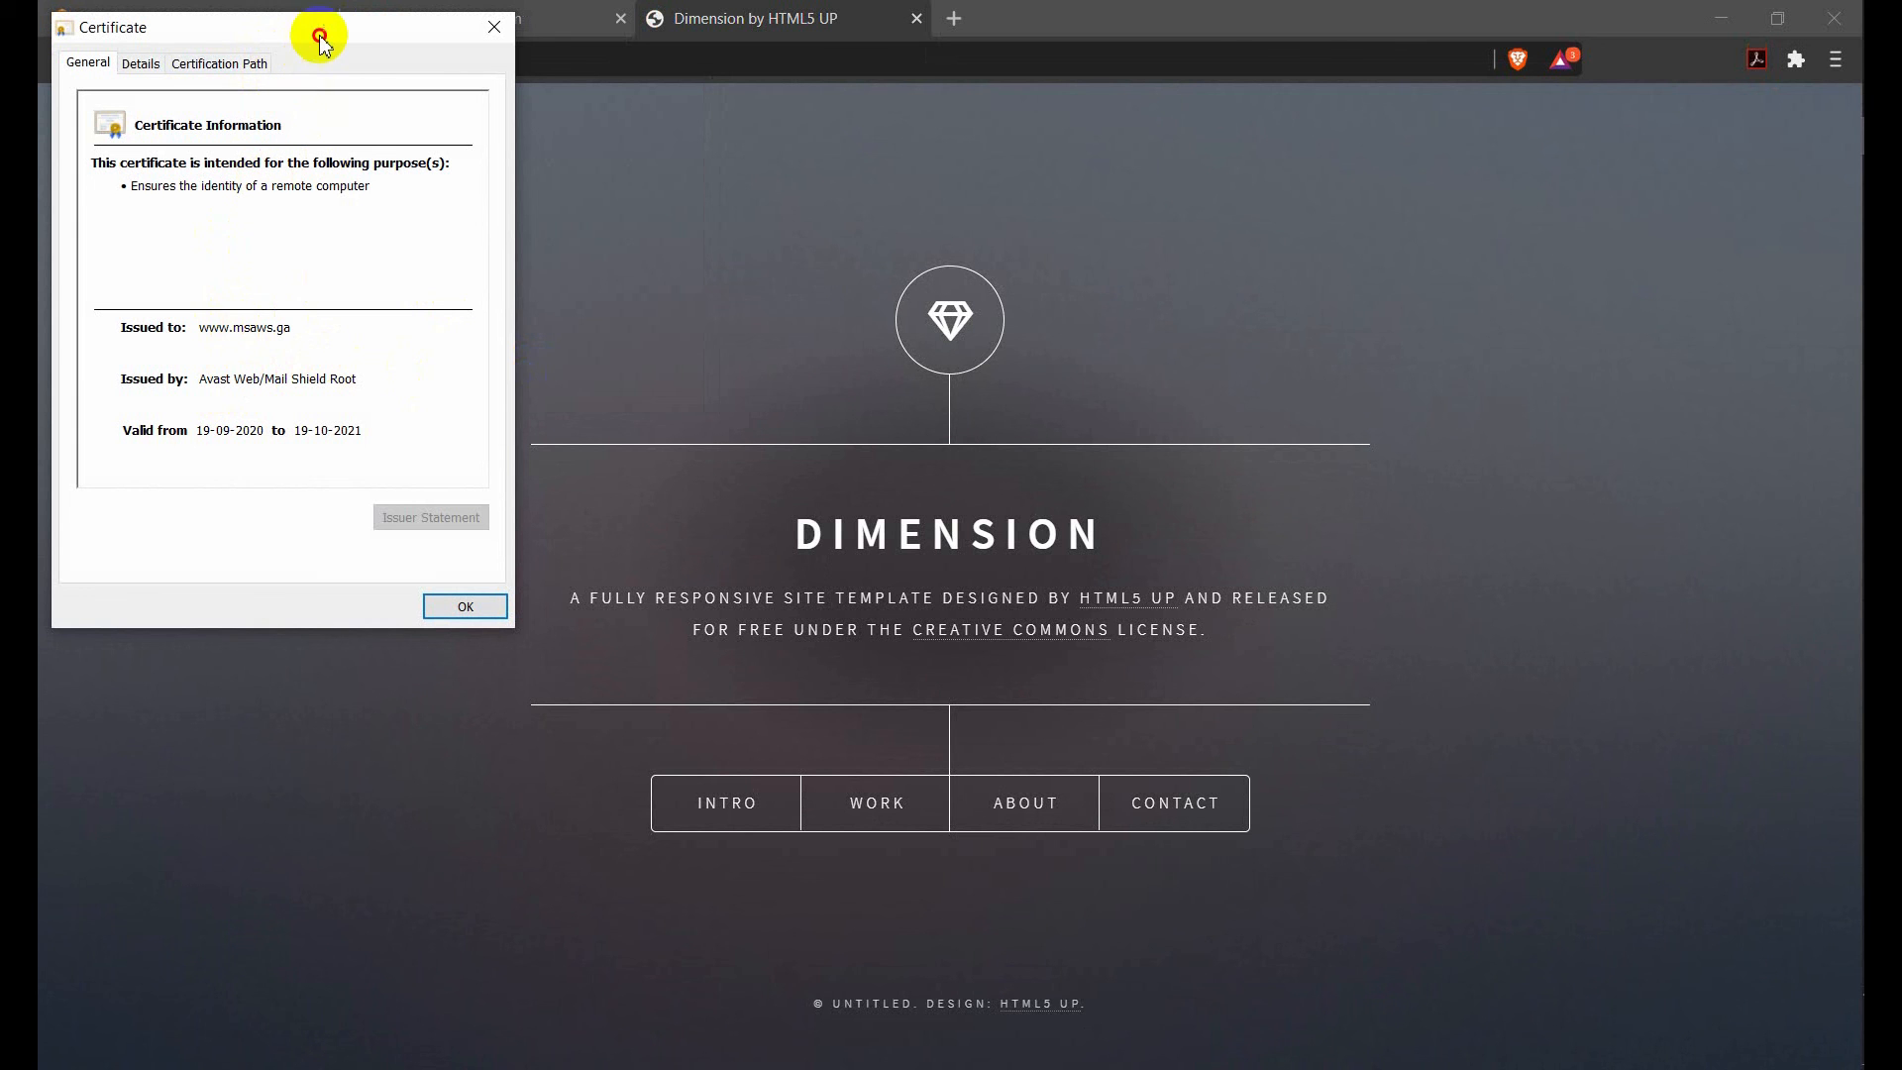
drag(319, 35, 575, 340)
click(747, 330)
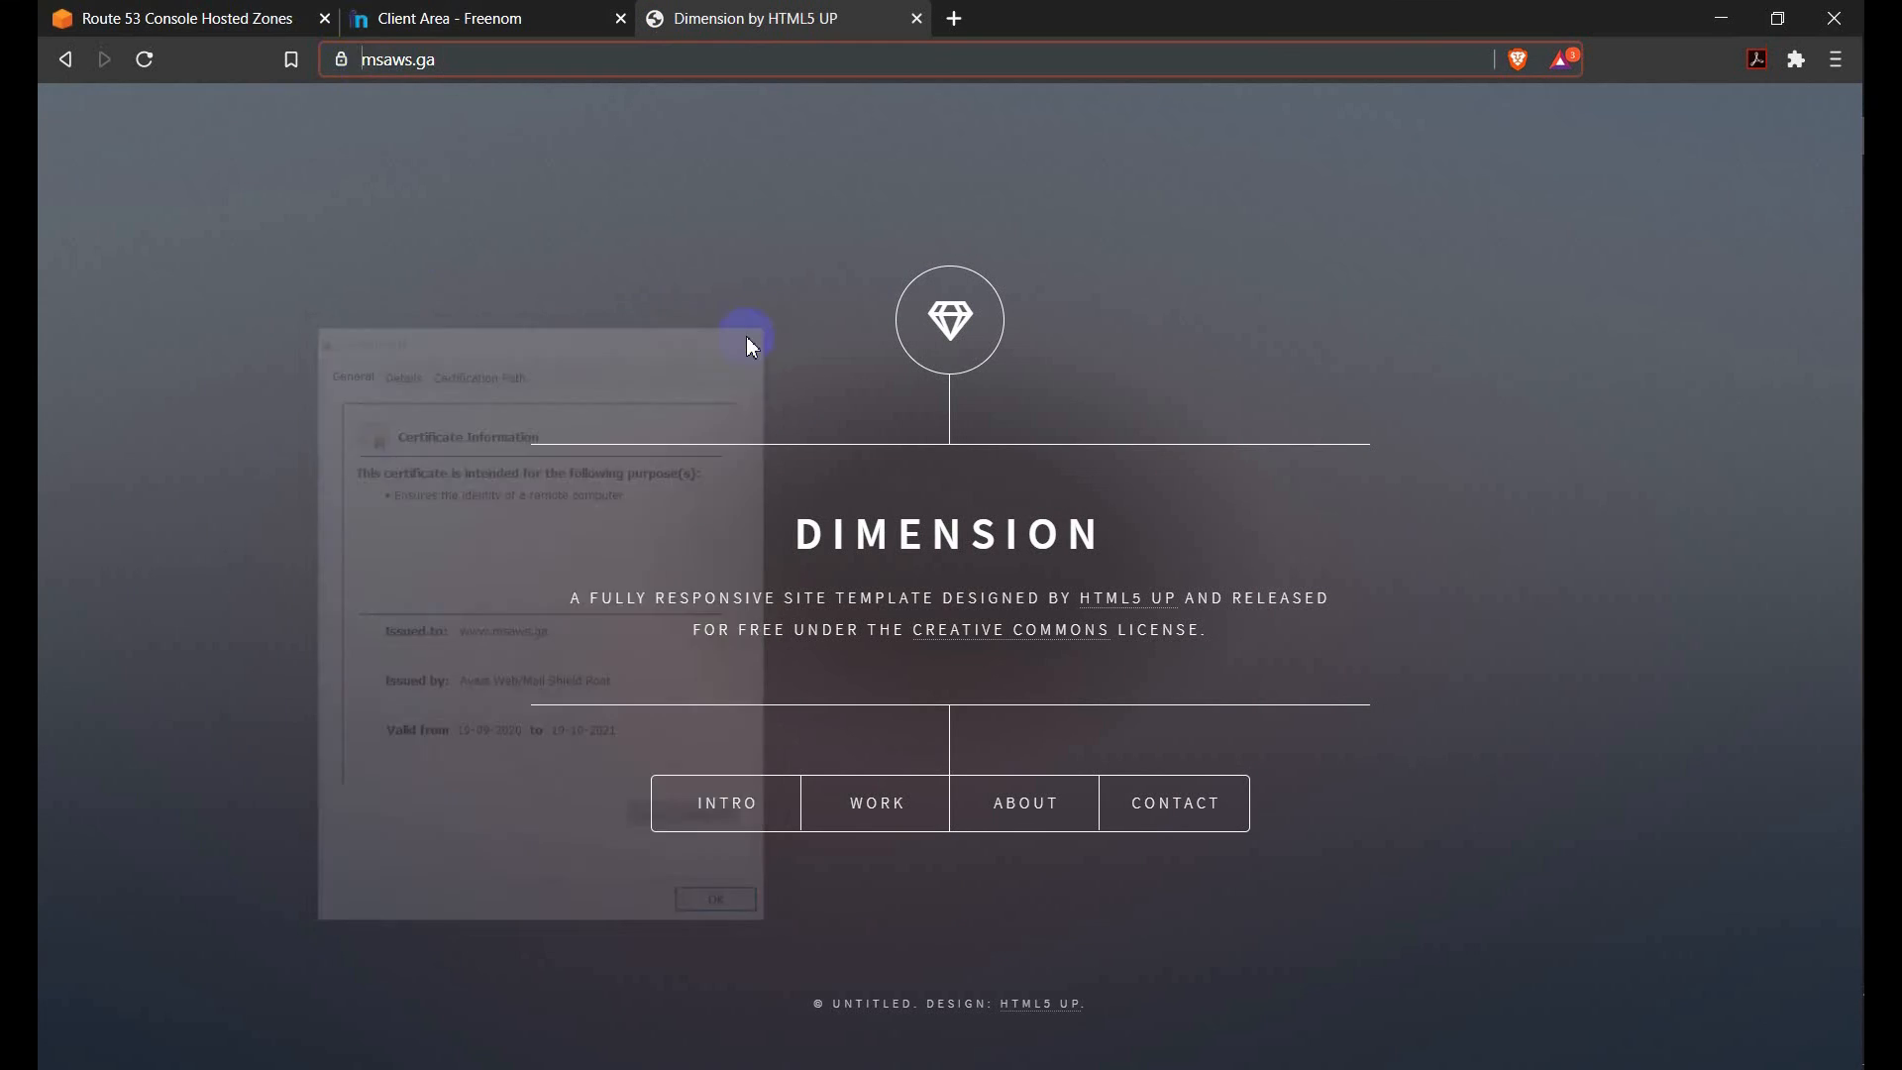
click(405, 59)
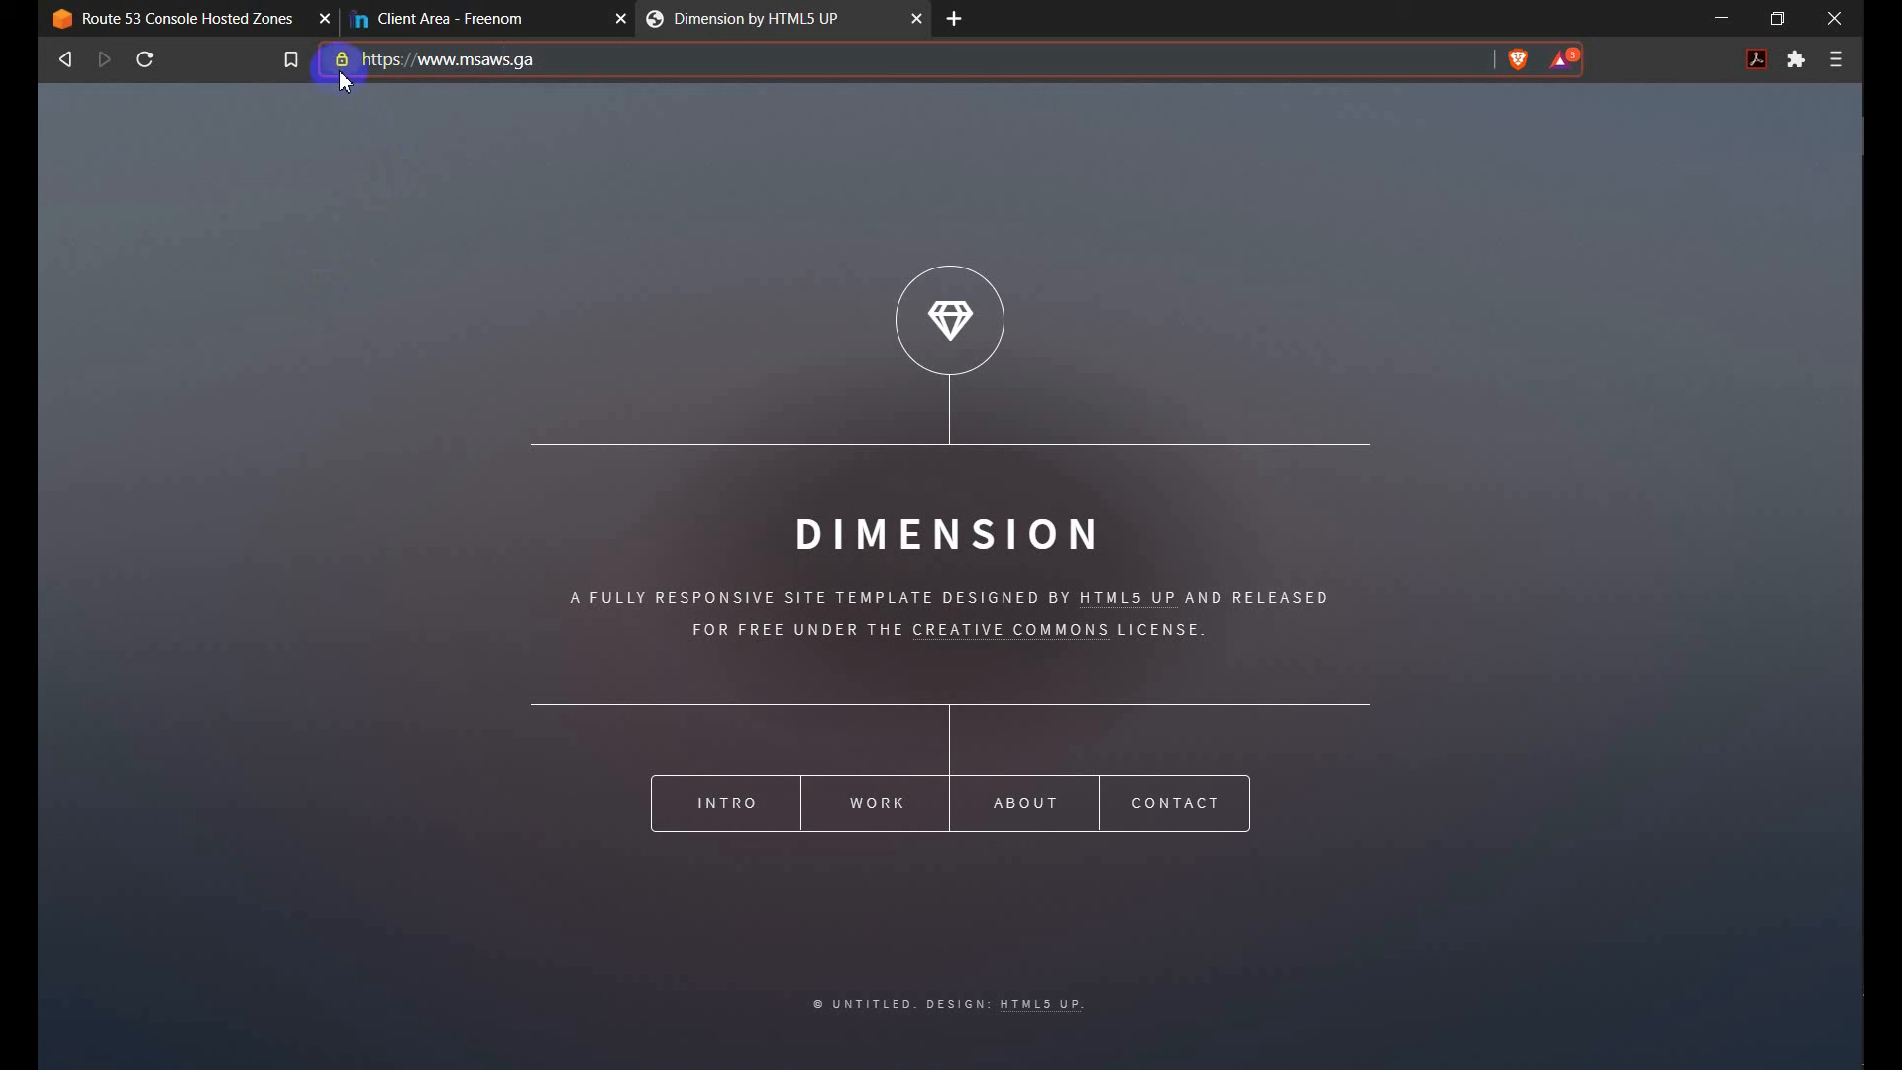
click(557, 62)
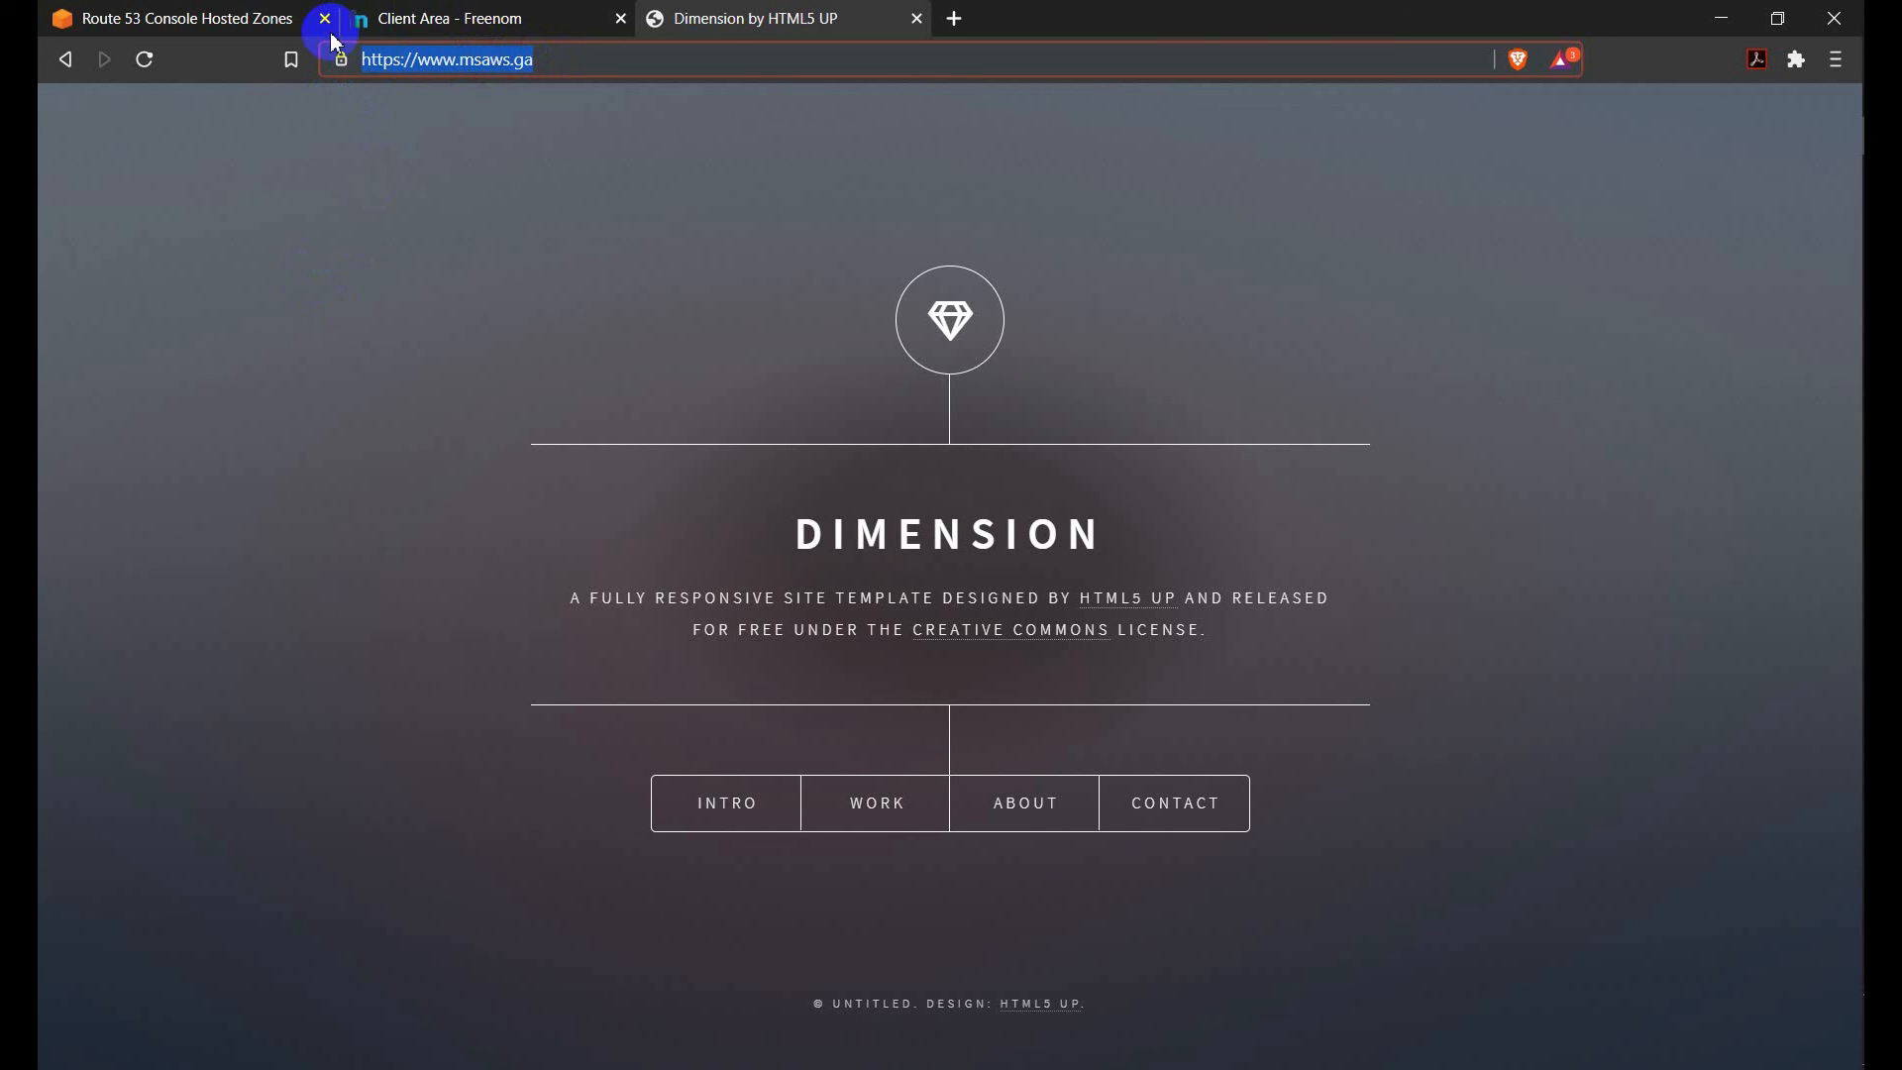
click(544, 63)
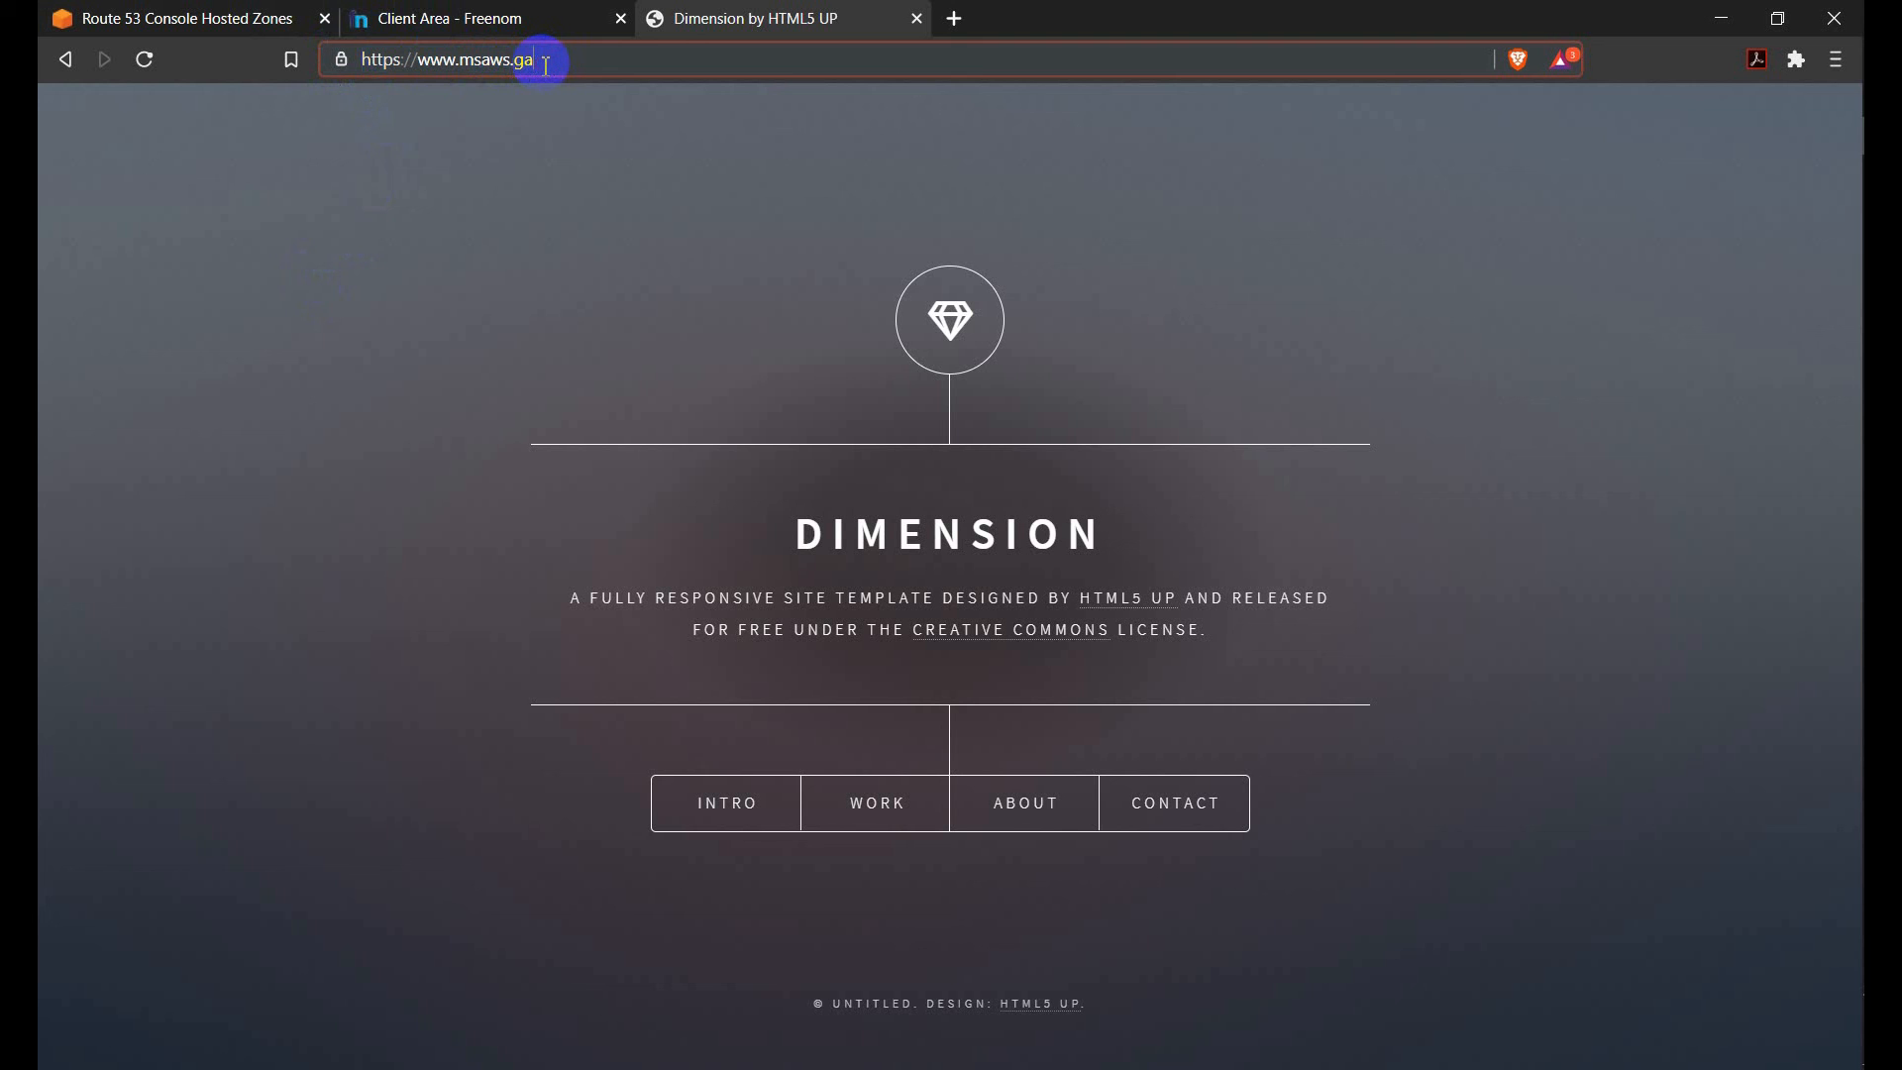